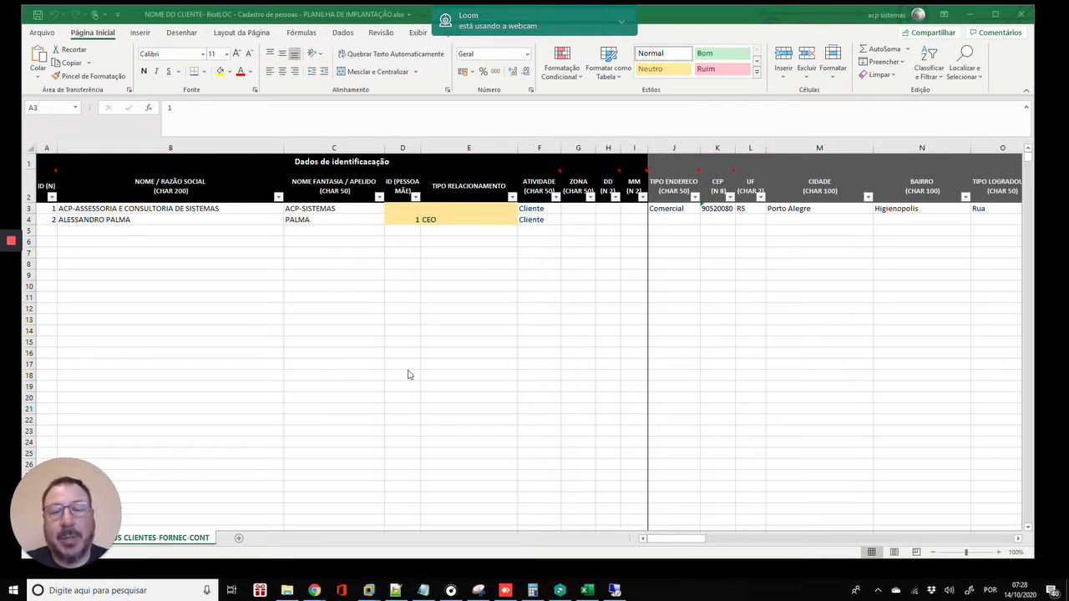
- Open BestLOC's empty Cadastro (PF/PJ) people form, then return to the Excel spreadsheet
click(614, 590)
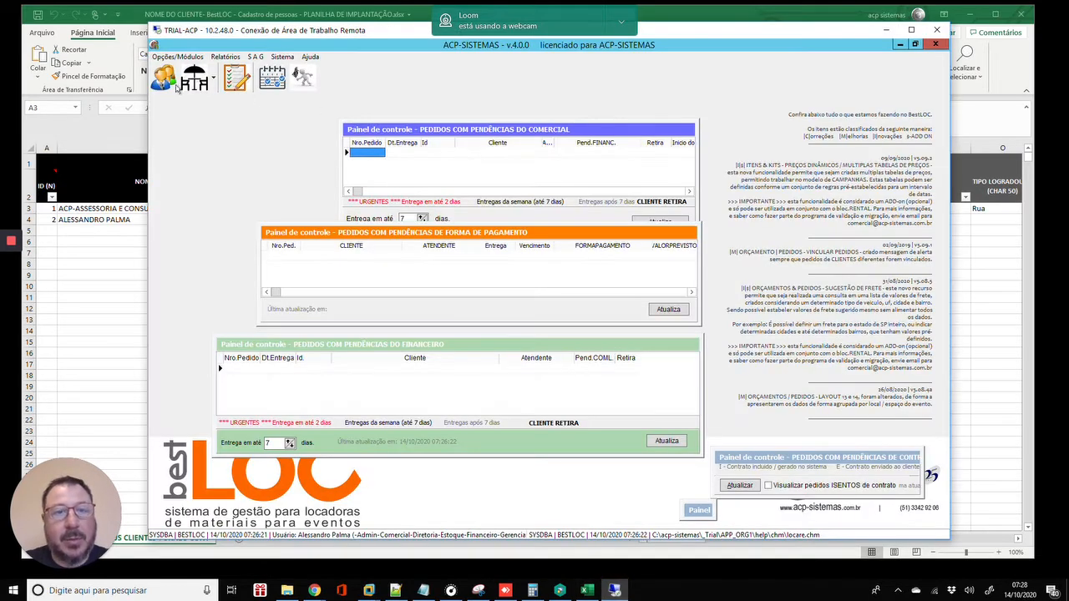
click(174, 57)
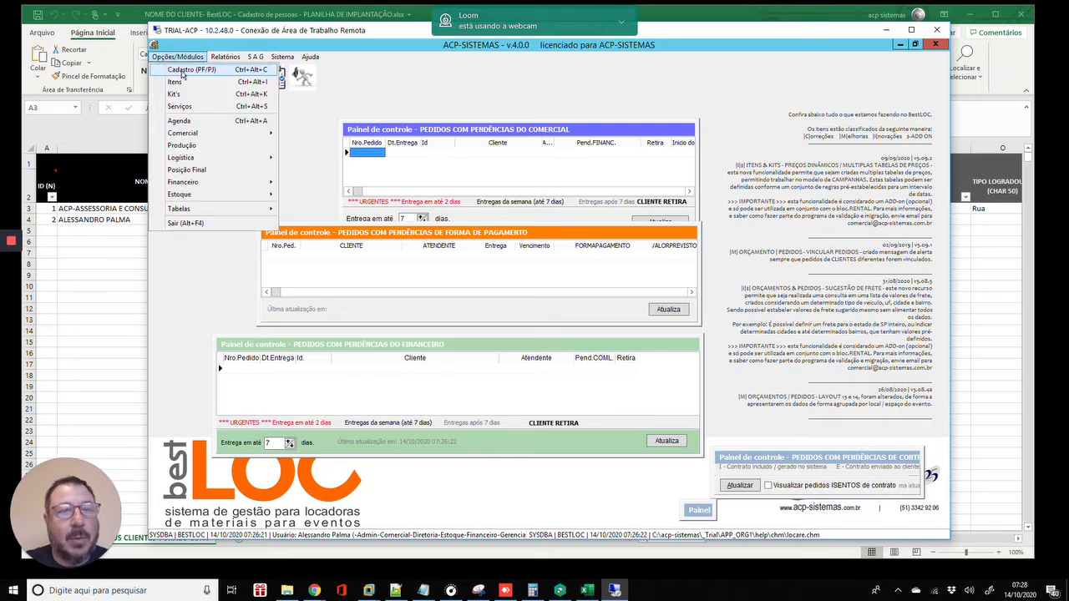
click(183, 70)
drag(451, 131, 406, 120)
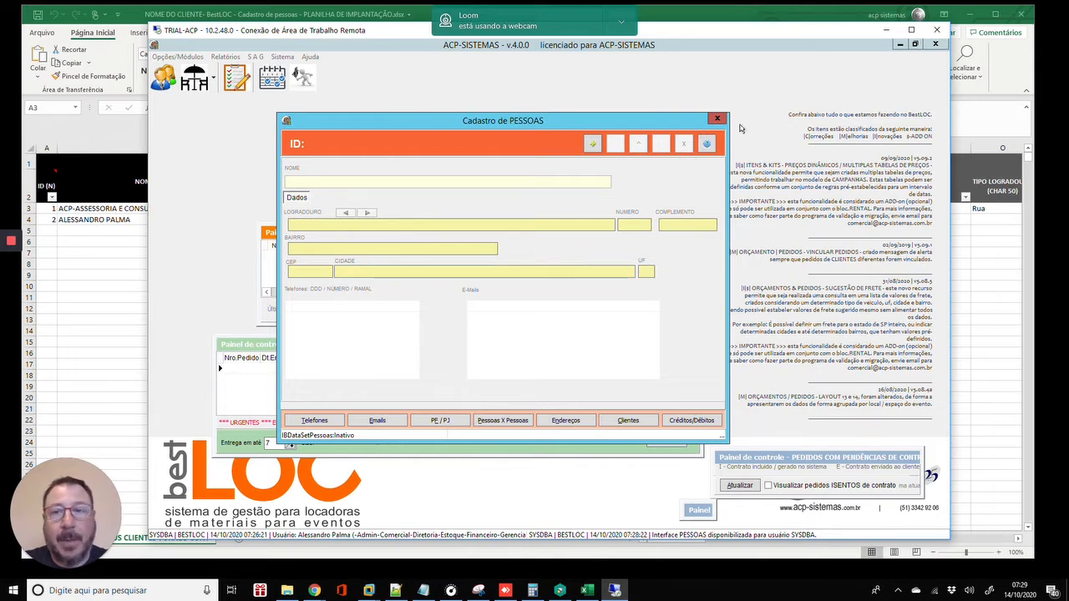
click(81, 264)
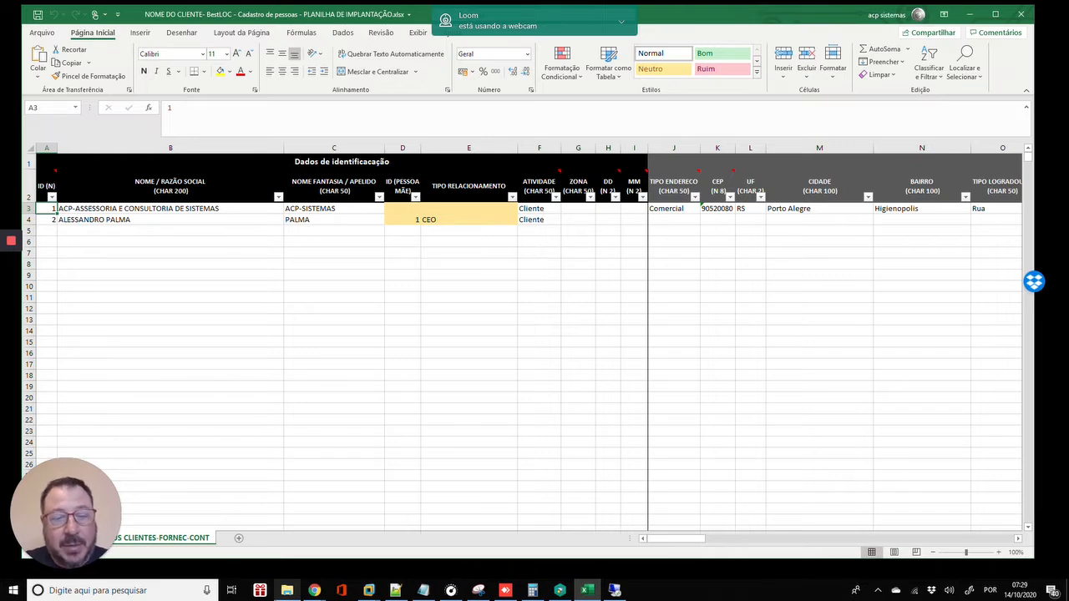
click(286, 591)
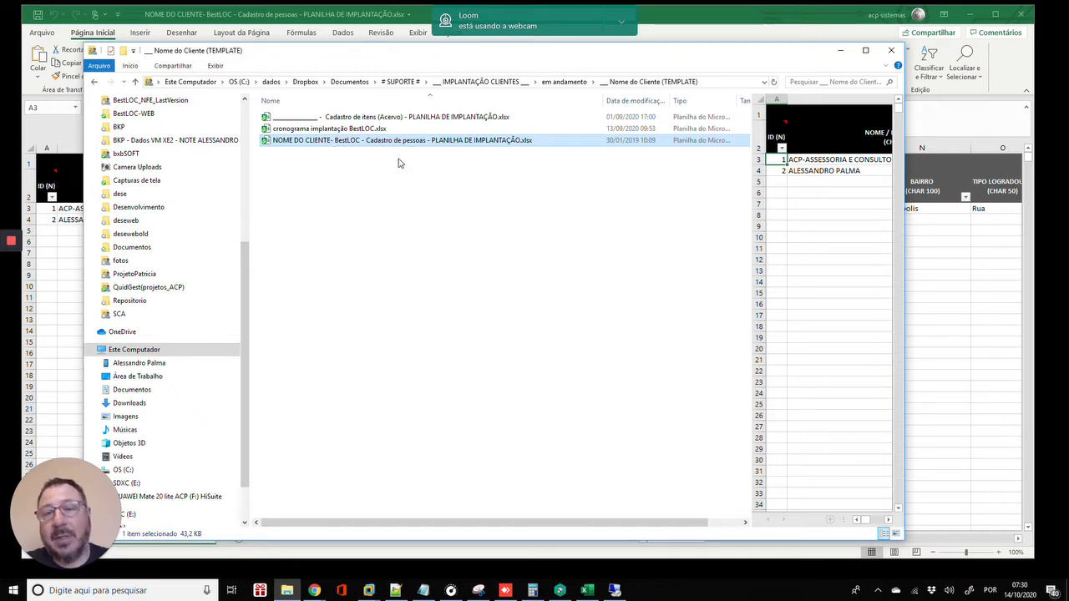
click(950, 272)
click(197, 231)
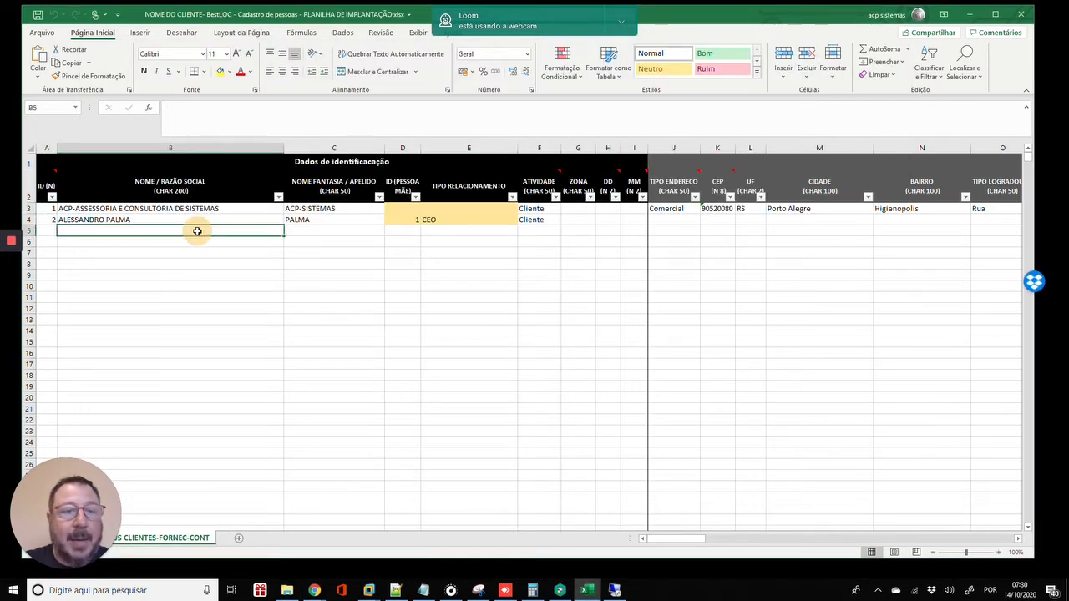
click(52, 221)
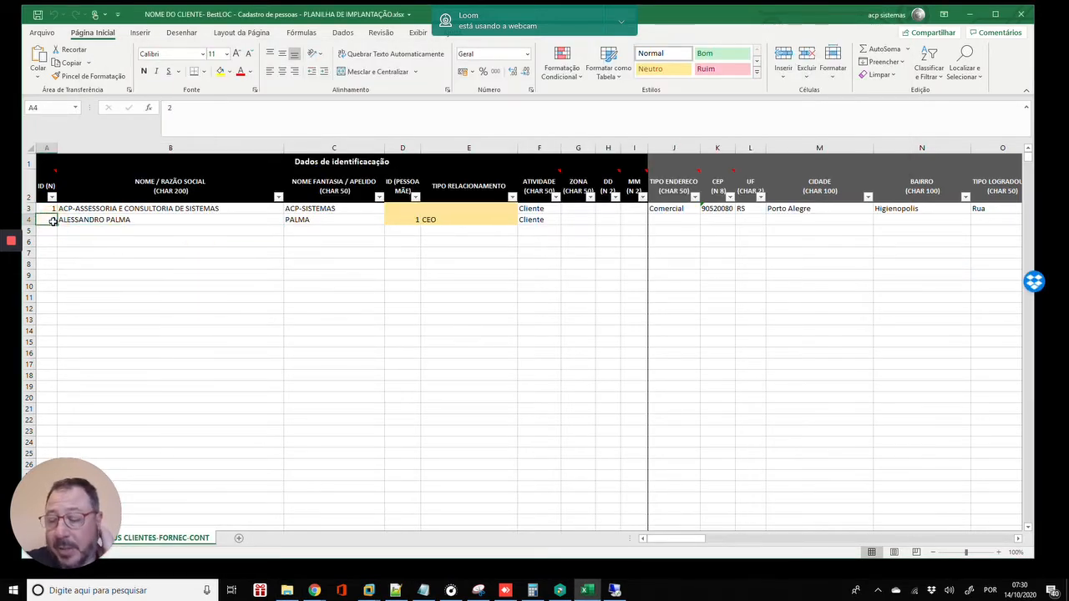
key(Right)
key(Right)
key(Right)
key(Right)
key(Right)
key(Right)
key(Right)
key(Right)
key(Right)
key(Right)
key(Right)
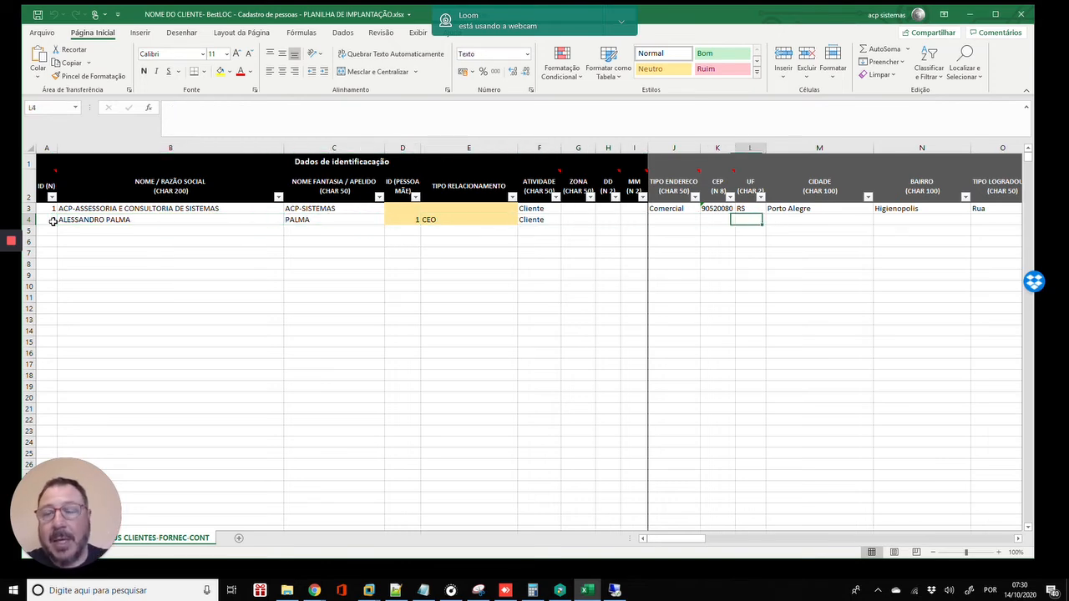
key(Right)
key(Right)
key(Right)
key(Right)
key(Right)
key(Right)
key(Right)
key(Right)
key(Right)
key(Right)
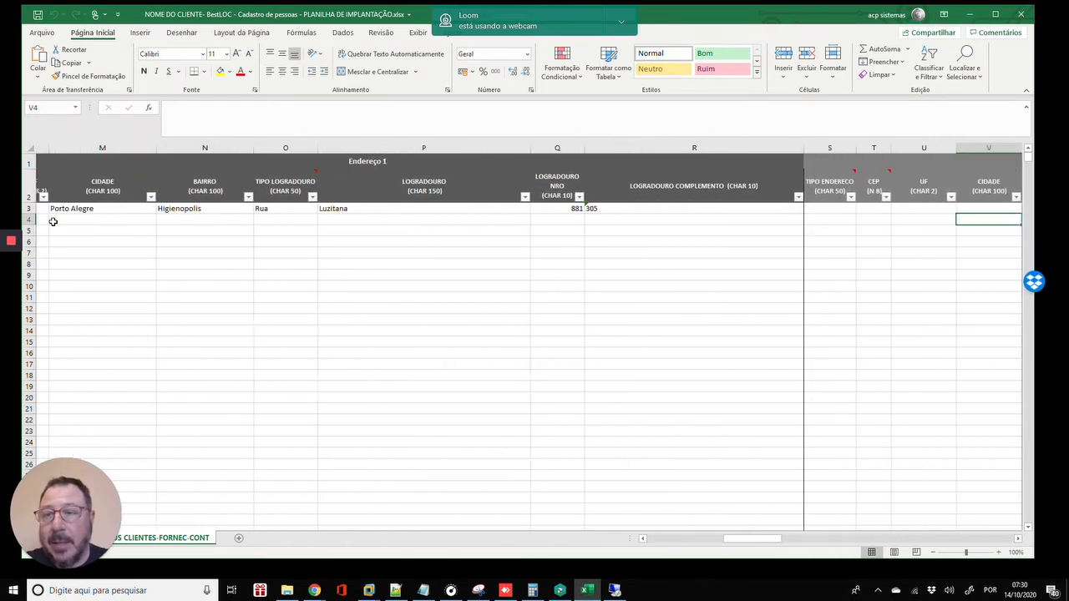
key(Right)
key(Right)
key(Right)
key(Right)
key(Right)
key(Right)
key(Right)
key(Right)
key(Right)
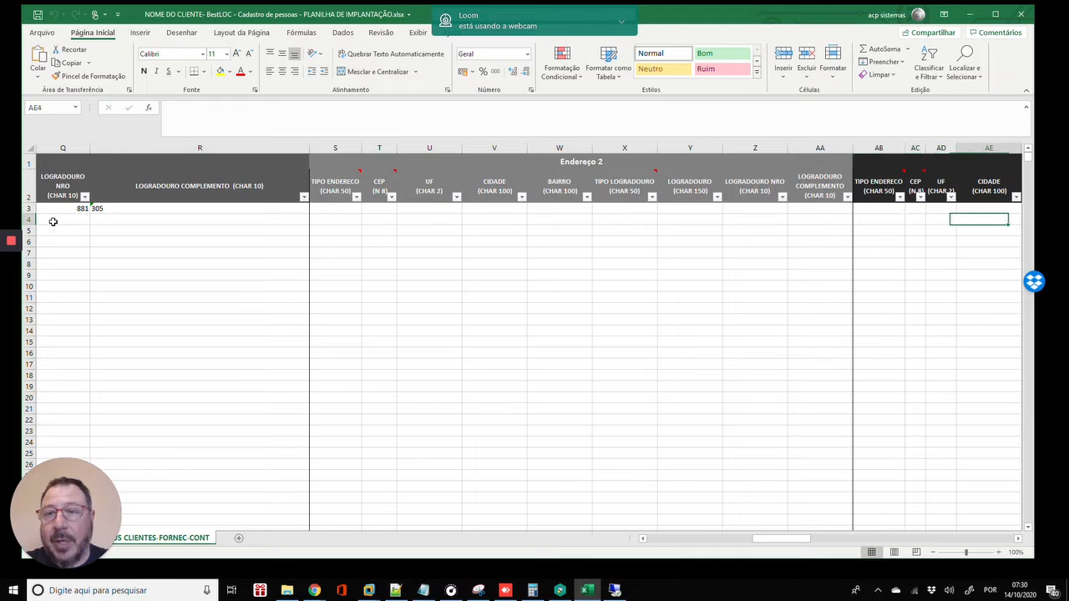
key(Right)
key(Right)
key(Right)
key(Right)
key(Right)
key(Right)
key(Right)
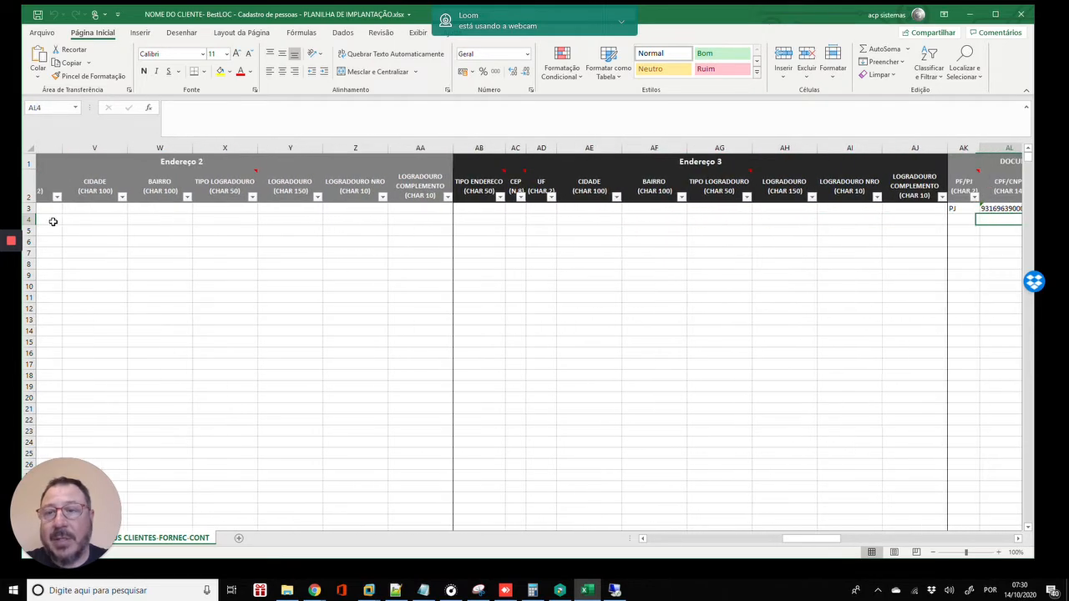
key(Right)
key(Right)
key(Left)
key(Left)
key(Left)
key(Left)
key(Left)
key(Left)
key(Left)
key(Left)
key(Left)
key(Left)
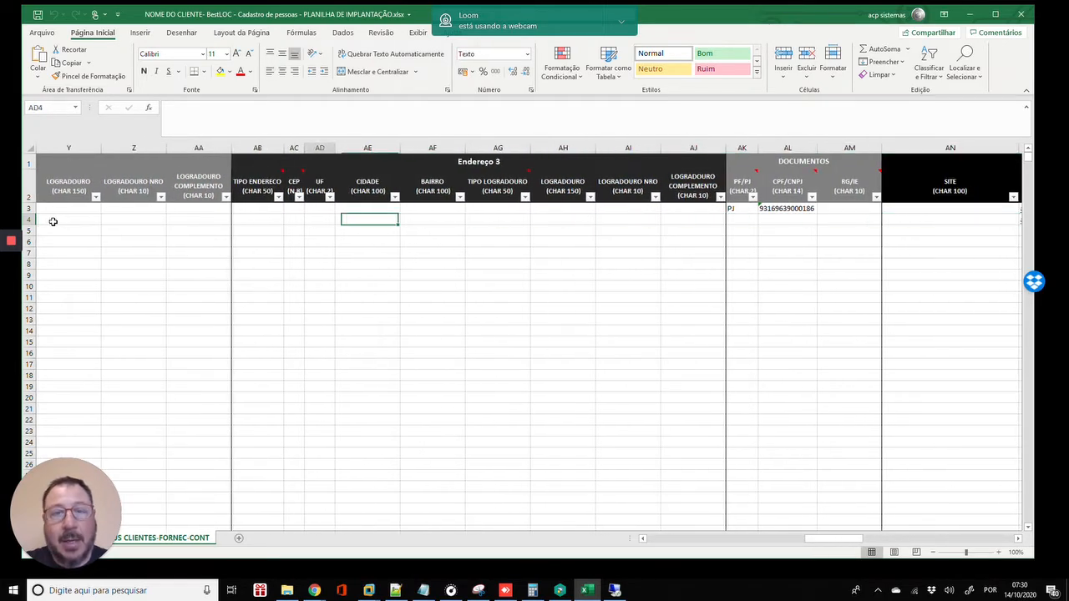
key(Left)
key(Left)
key(Left)
key(Left)
key(Home)
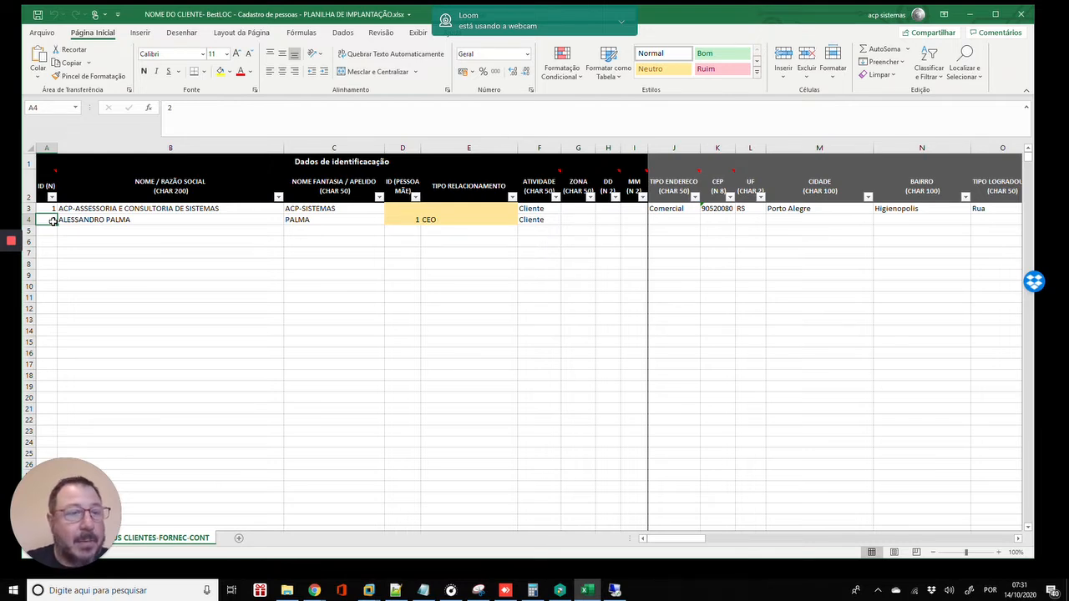
key(Up)
key(Up)
key(Up)
key(Down)
key(Down)
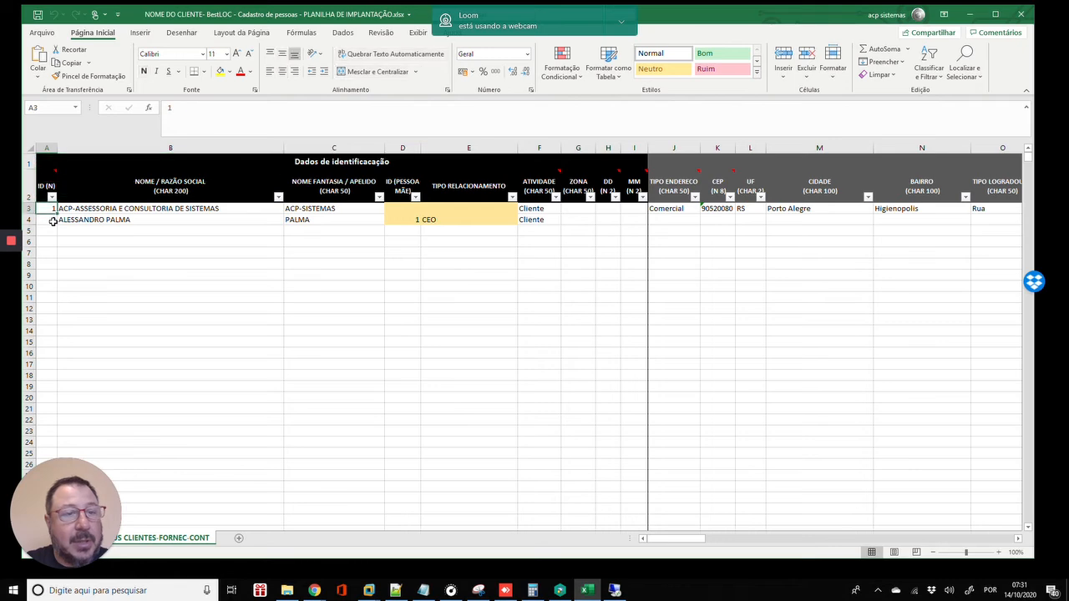
key(Up)
key(Down)
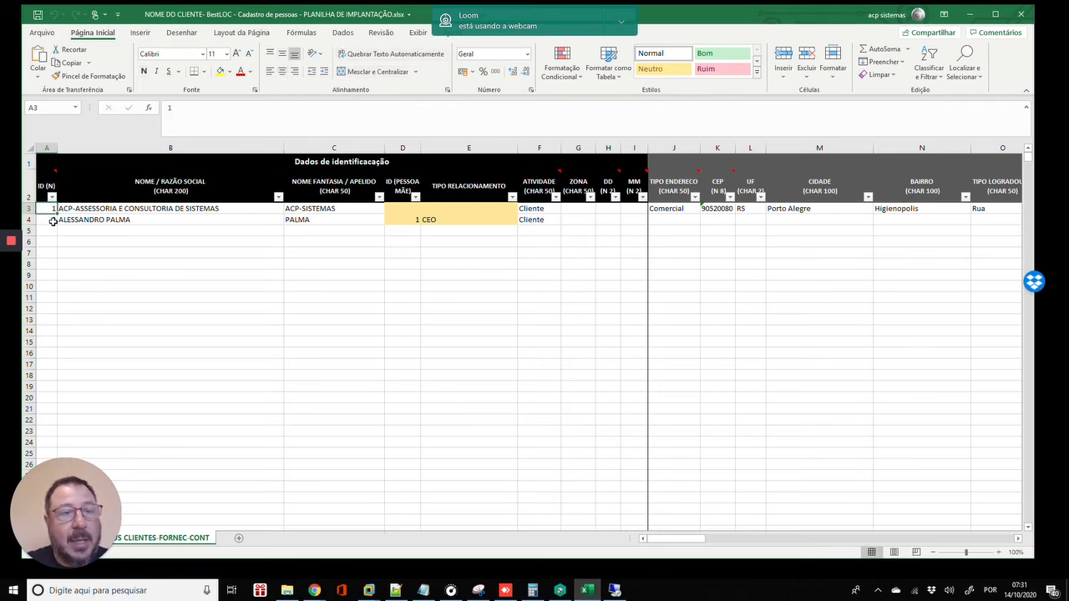
- Search BestLOC people for 'a', open record 7 with the Blumenau address, then return to Excel
click(615, 590)
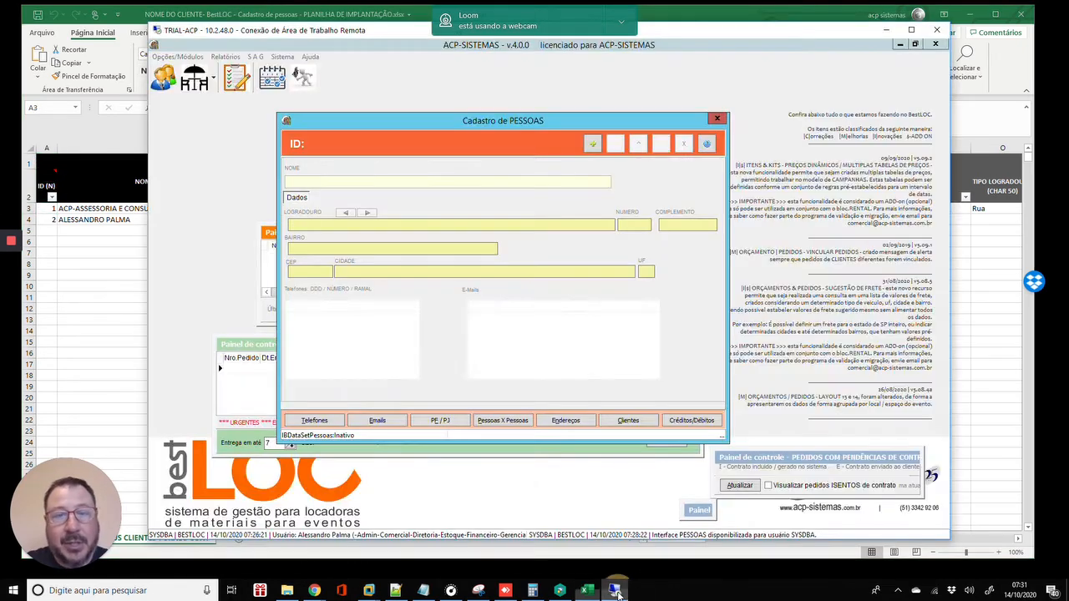
click(701, 146)
text(a)
key(Return)
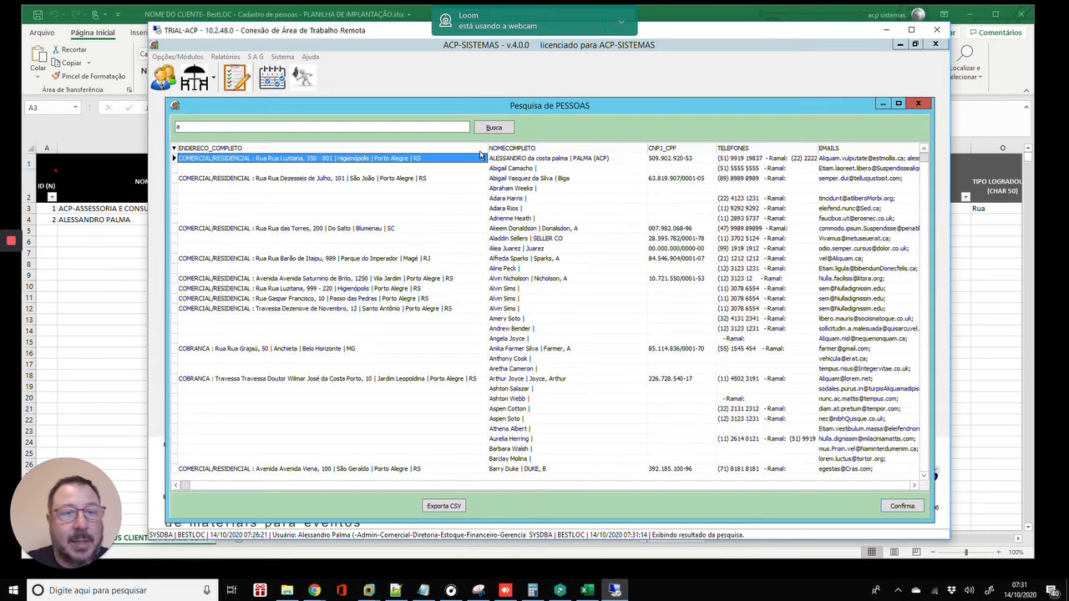
click(382, 231)
double_click(382, 231)
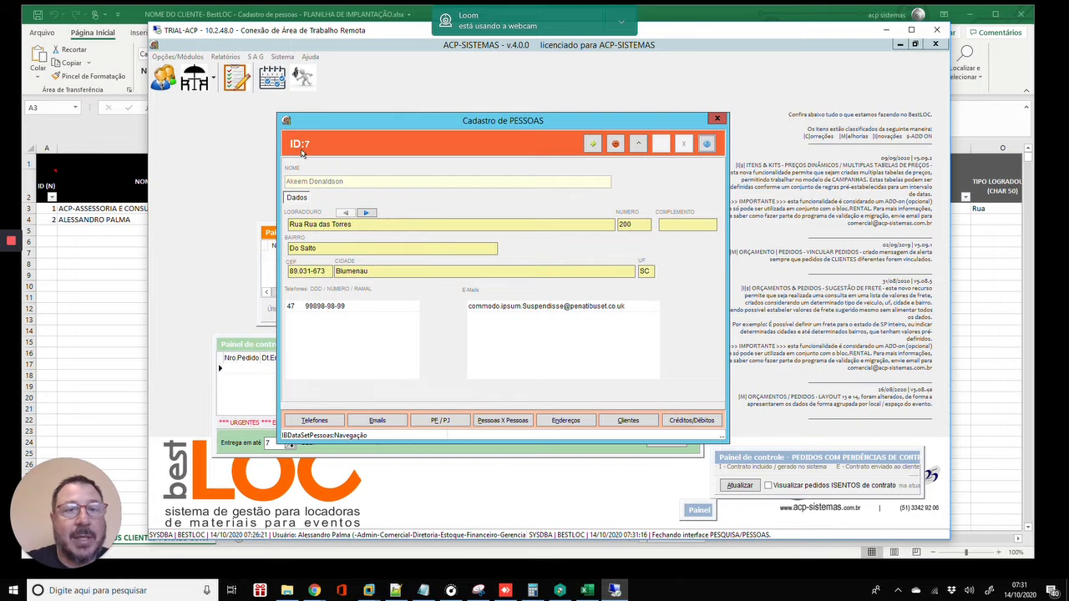
click(50, 213)
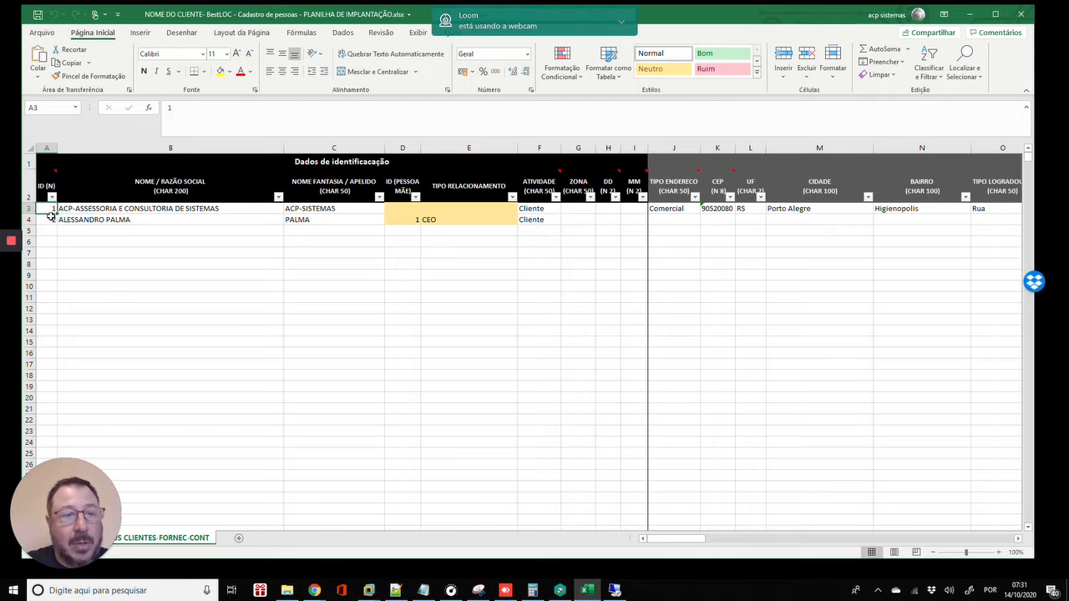
- Auto-fill the ID column from A3 down to row 13, numbering 1 through 11
drag(50, 214, 97, 311)
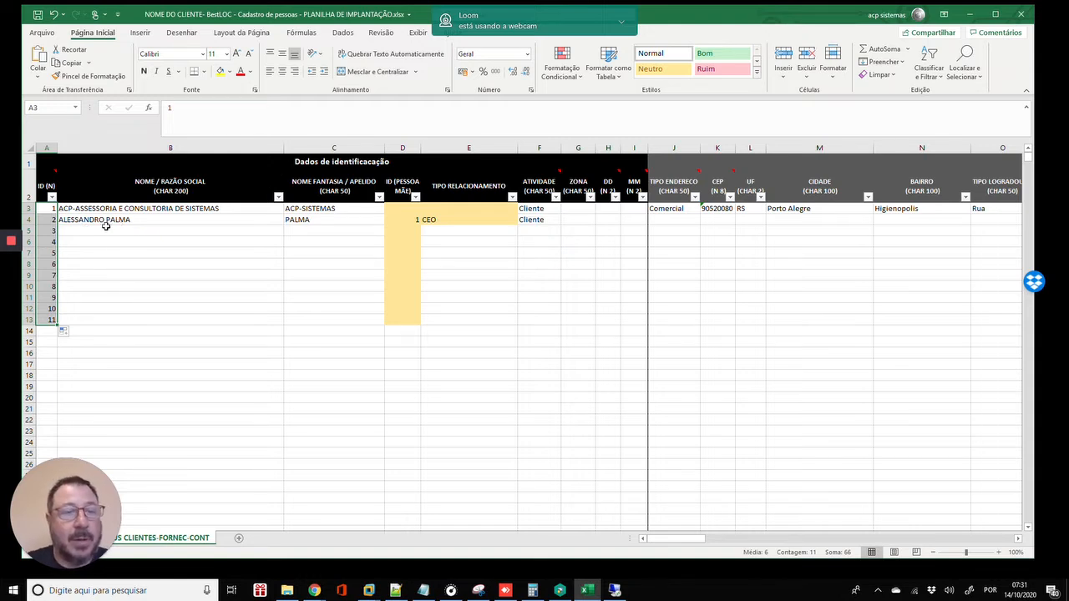
click(50, 209)
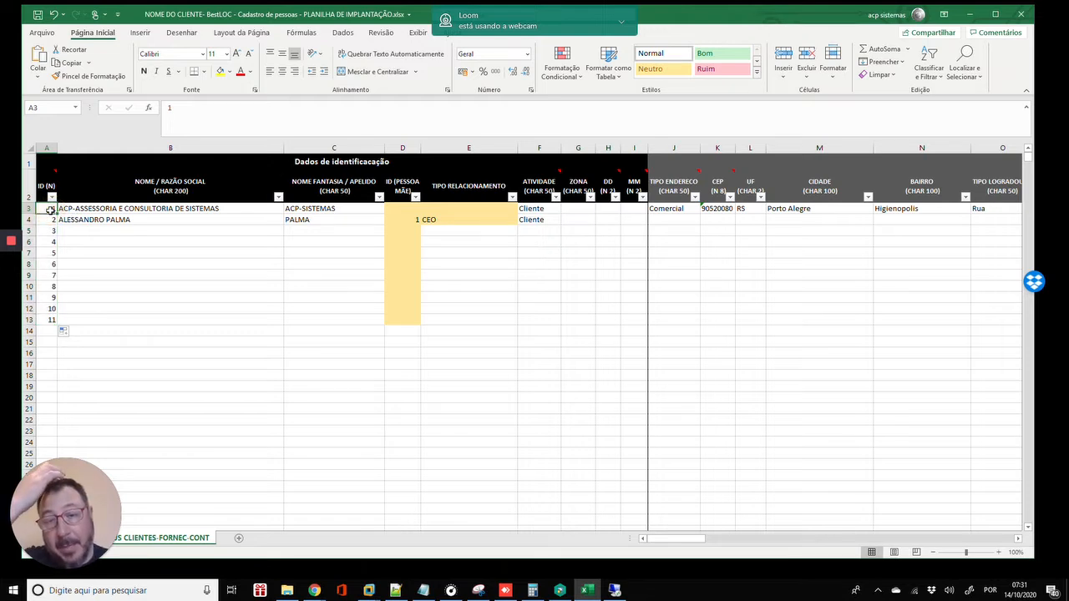
click(107, 232)
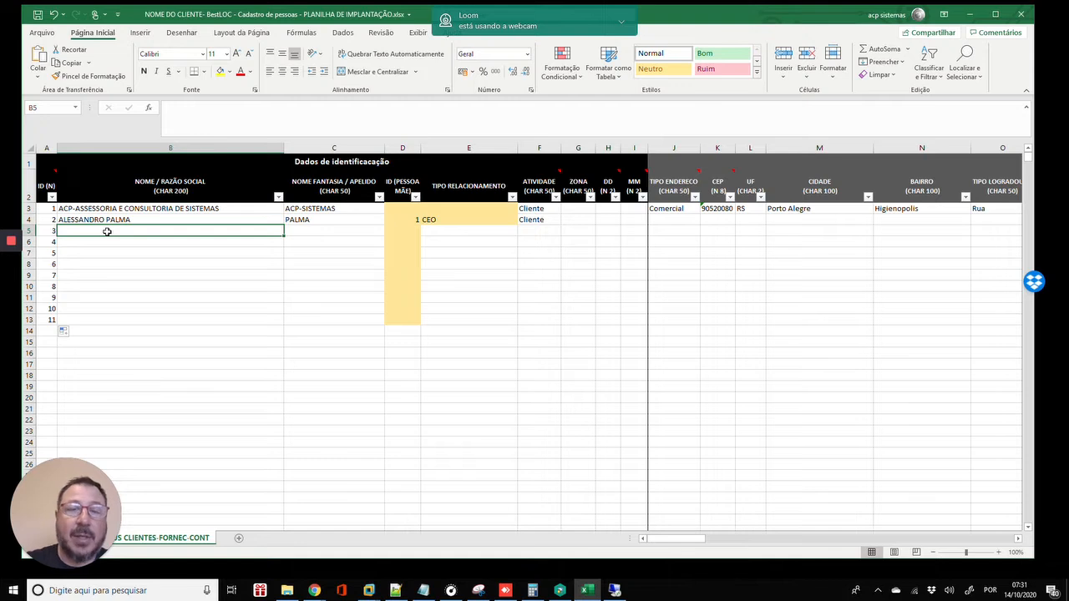
key(Up)
key(Up)
key(Left)
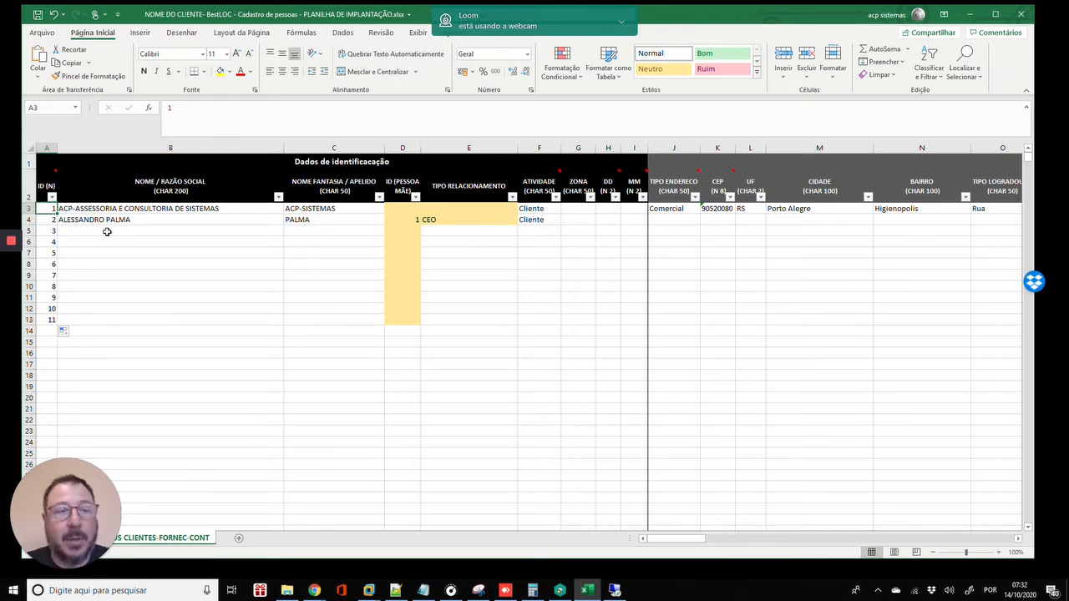
- Enter 101 as the ID in cell A5
key(Down)
key(Down)
text(1)
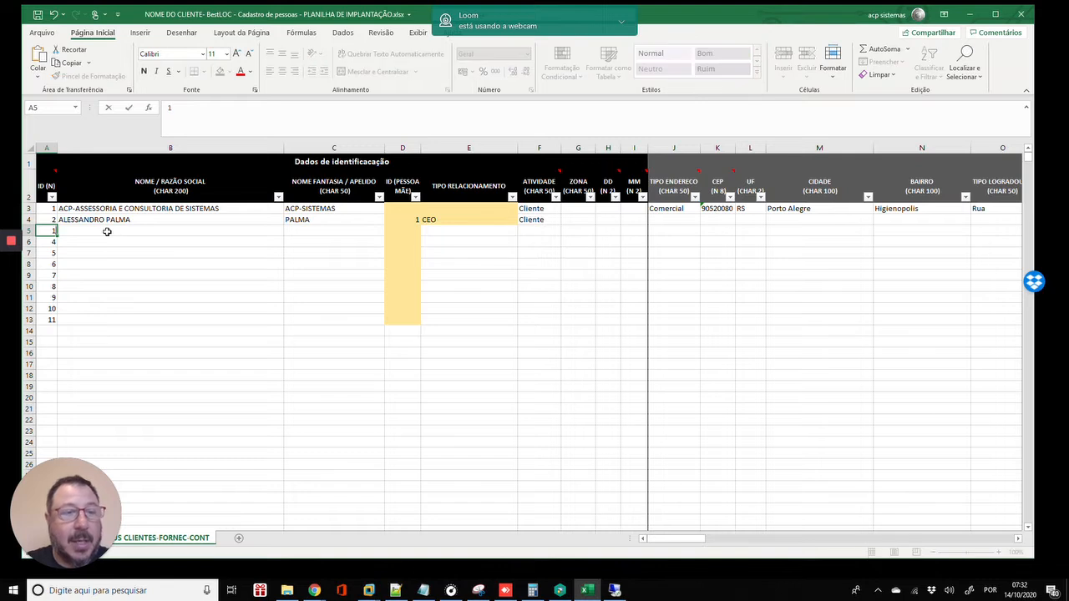
key(Right)
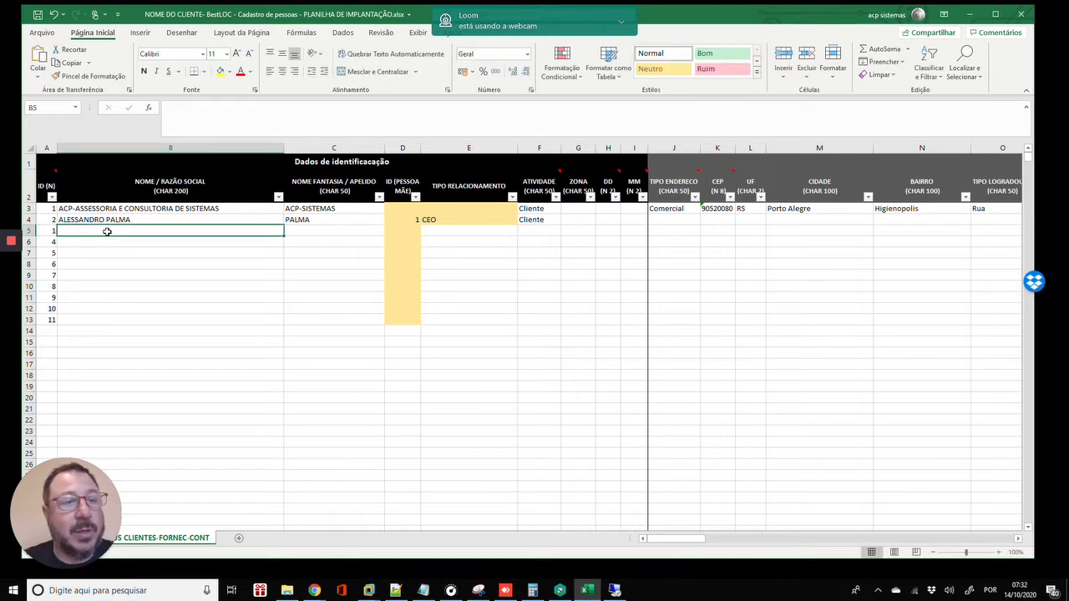
key(Left)
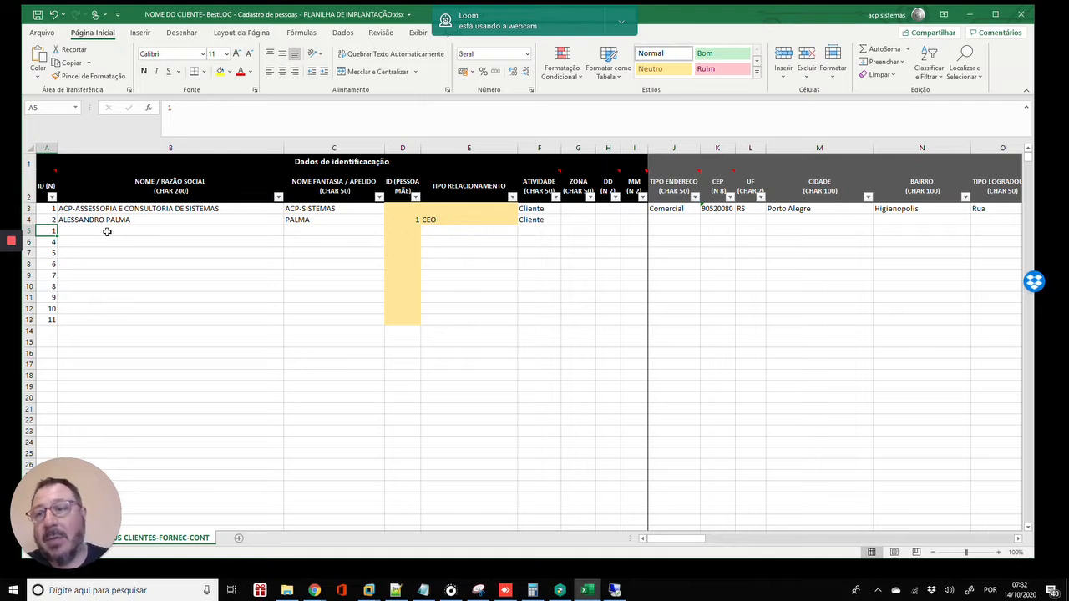
key(Up)
key(Up)
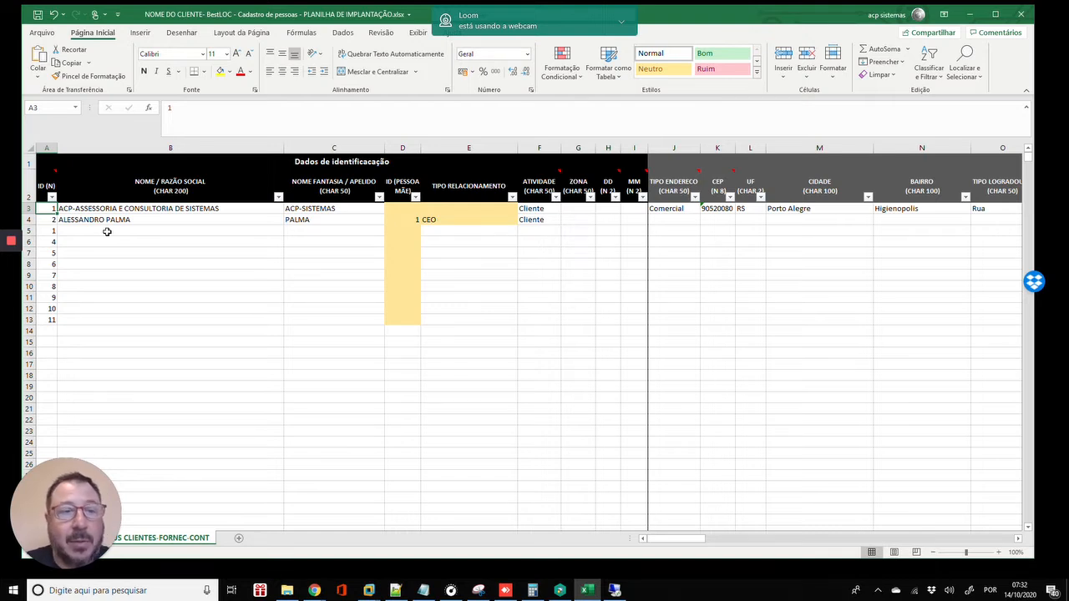
key(Down)
key(Down)
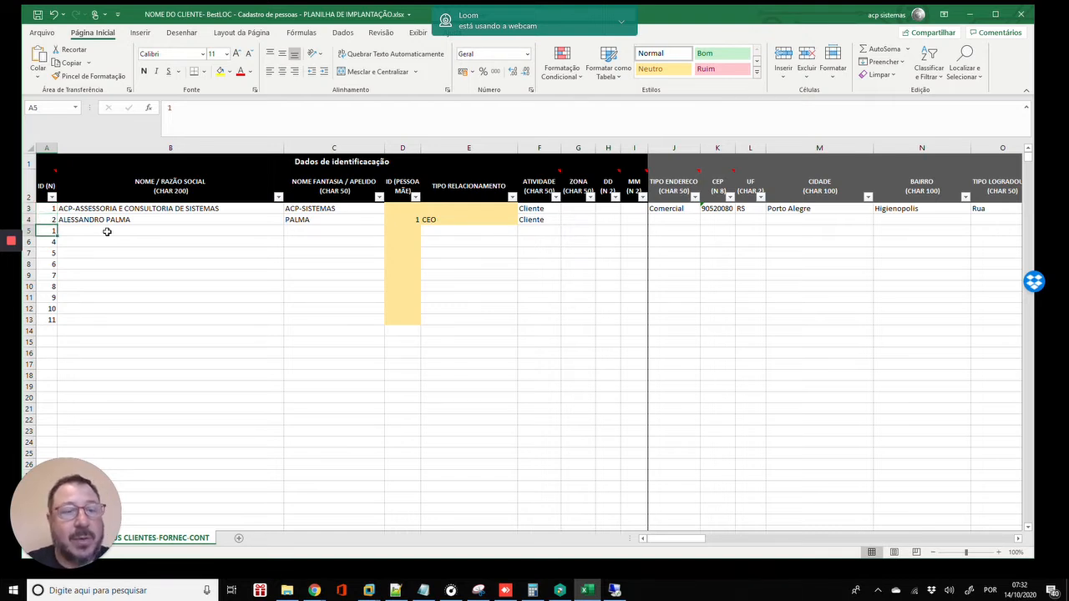
key(Up)
key(Up)
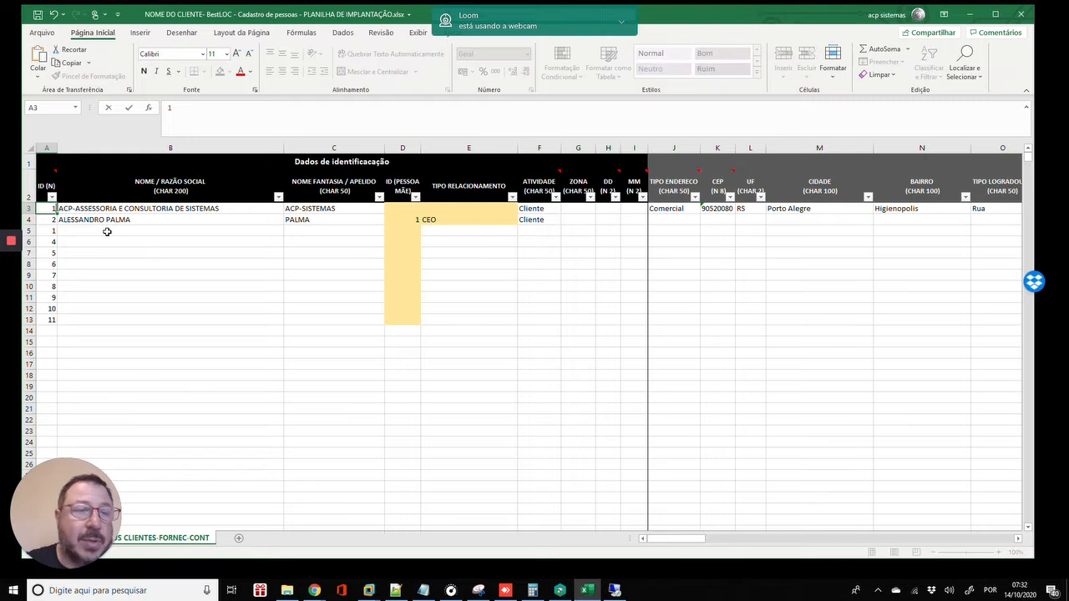
text(101)
key(Return)
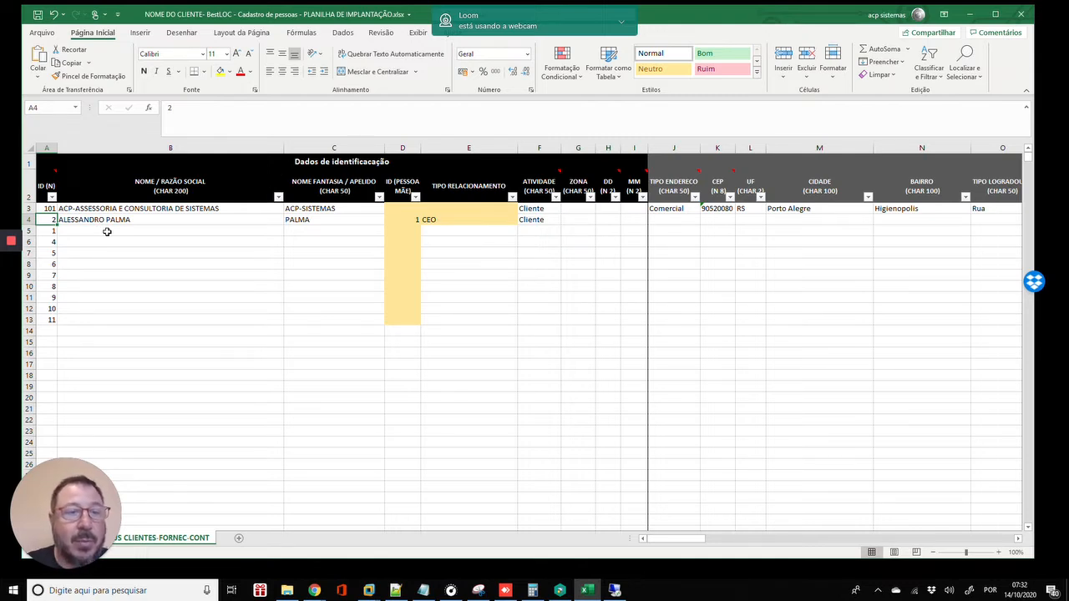
key(Up)
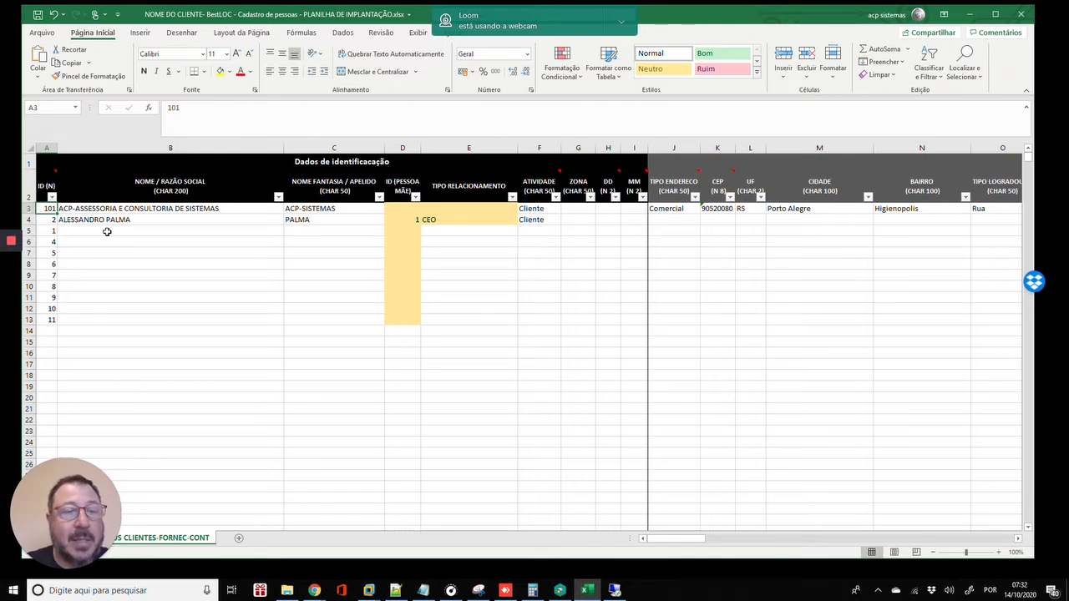
key(Down)
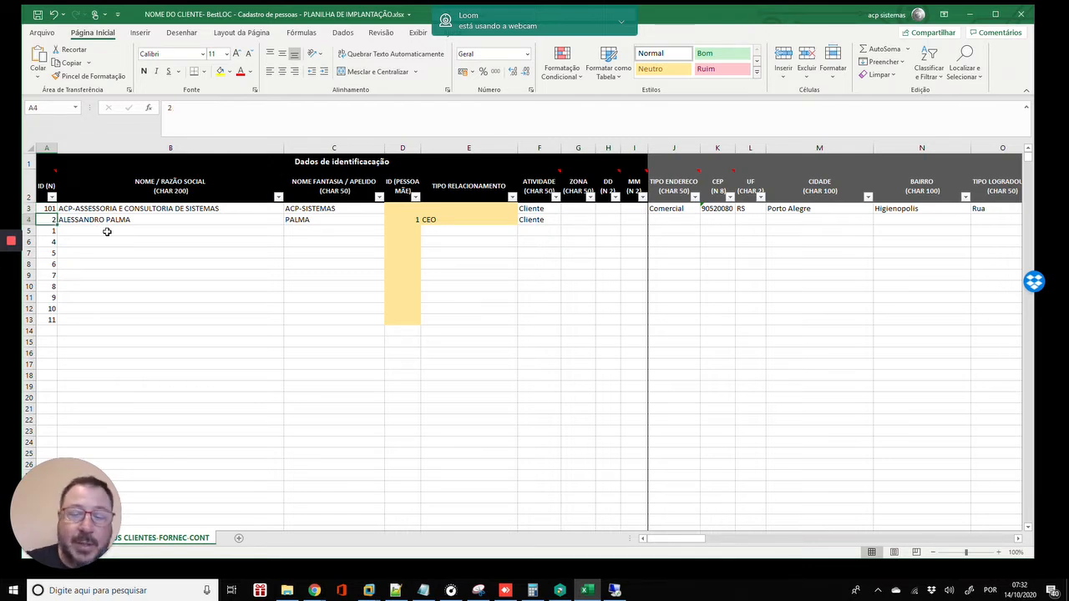
key(Down)
text(101)
key(Up)
key(Up)
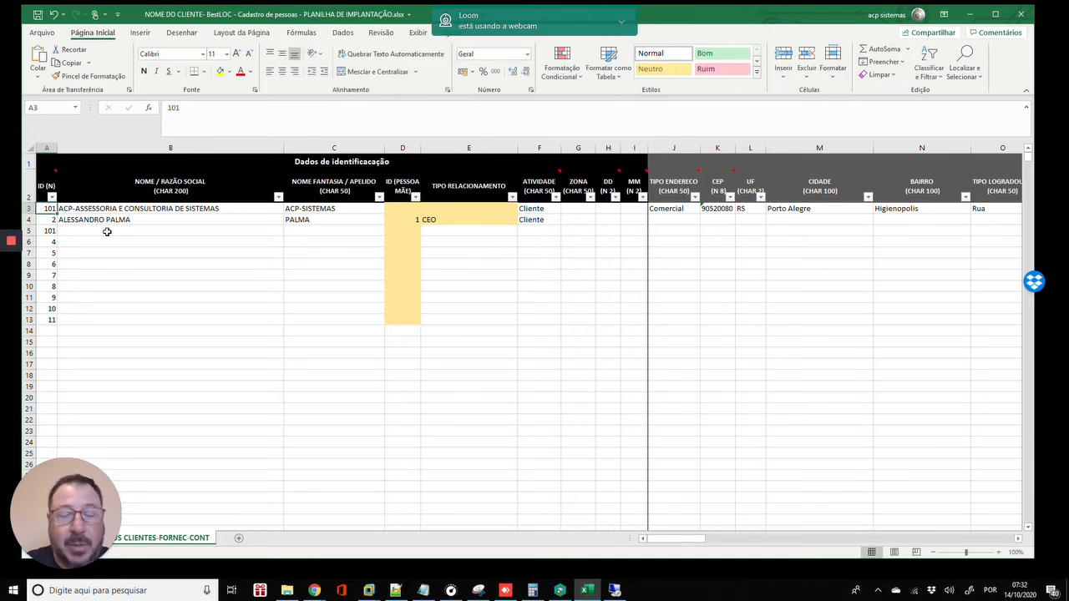
- Change the company ID in A3 to 501 and enter 102 in A6
text(501)
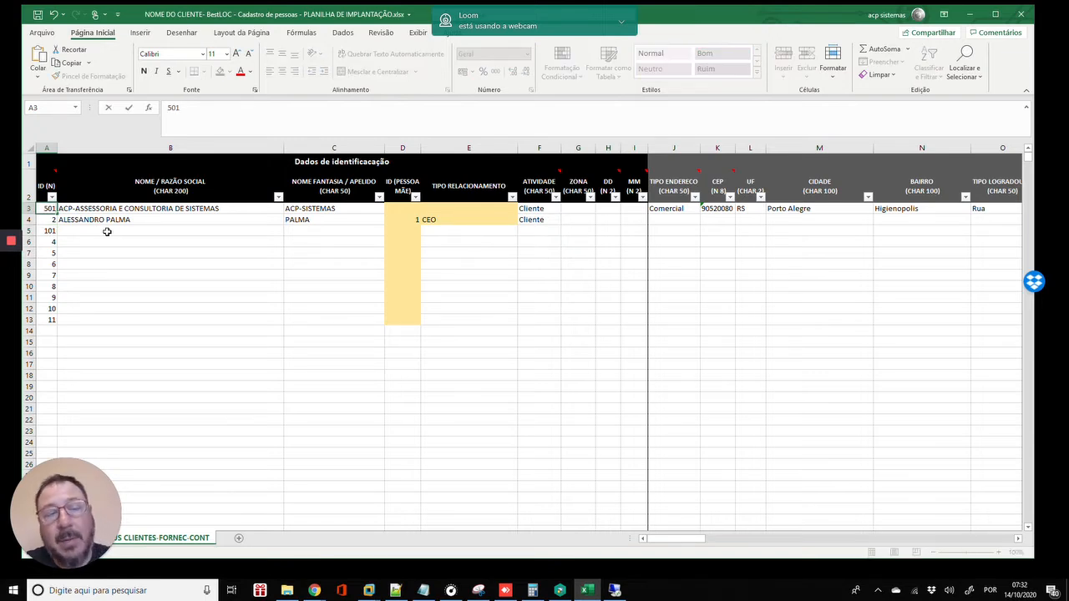
key(Return)
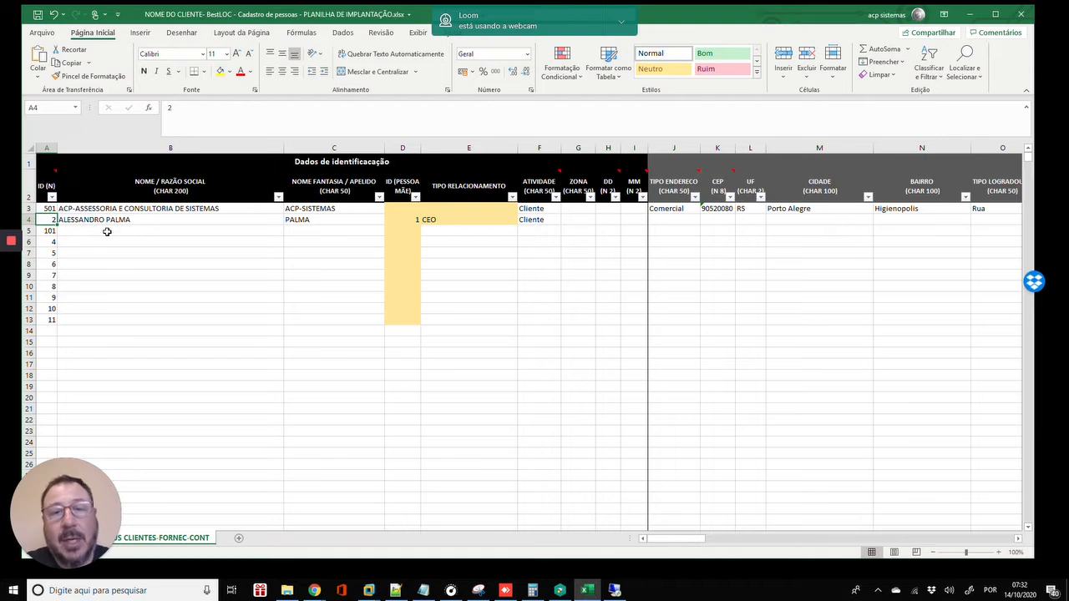
key(Down)
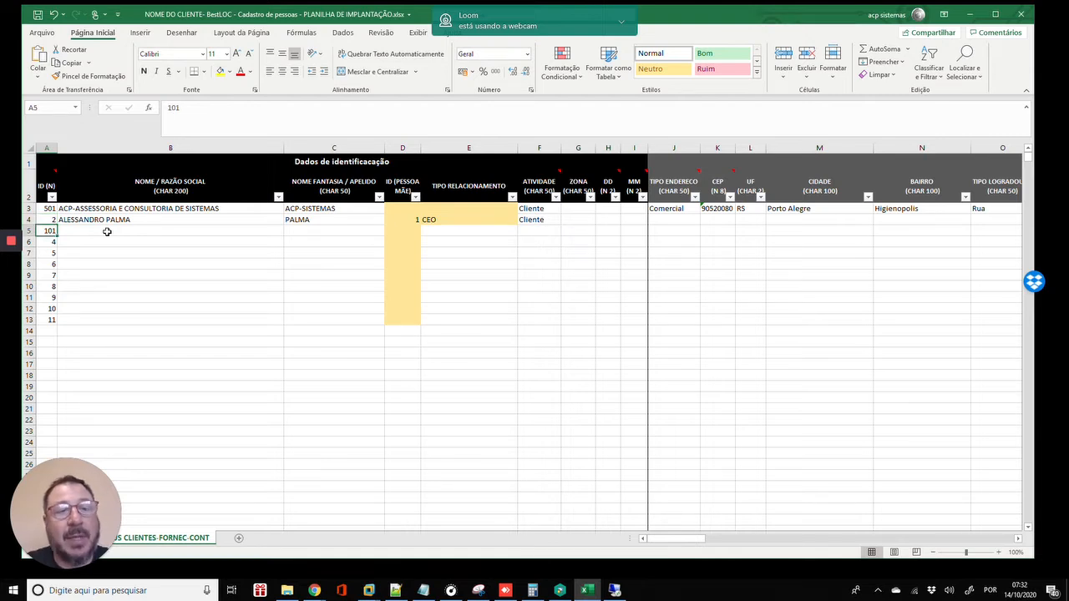
key(Down)
text(102)
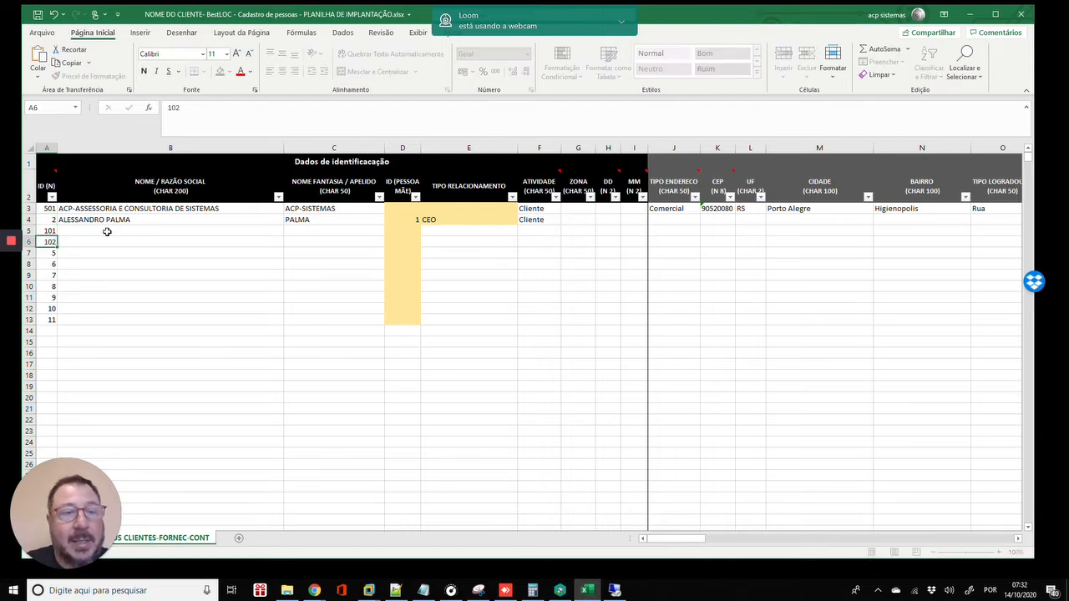
key(Return)
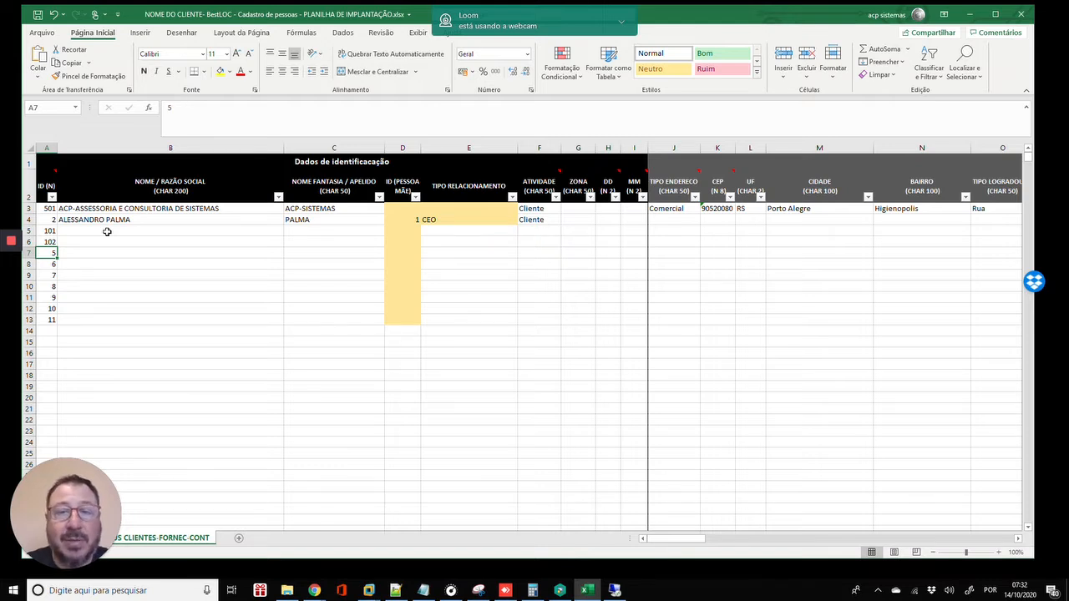
key(Up)
key(Up)
key(Up)
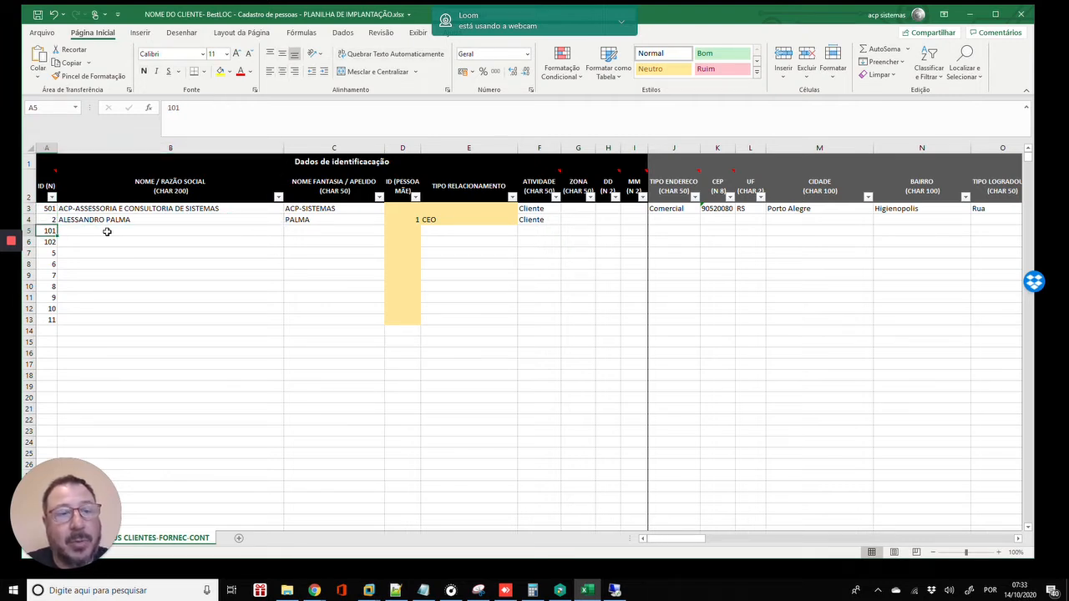
key(Up)
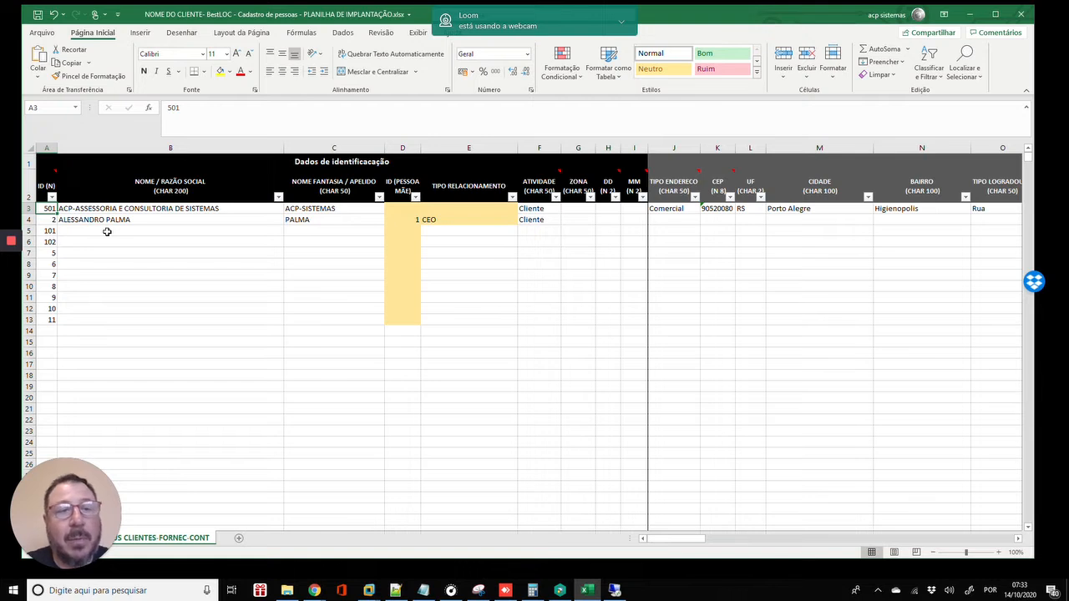
key(Right)
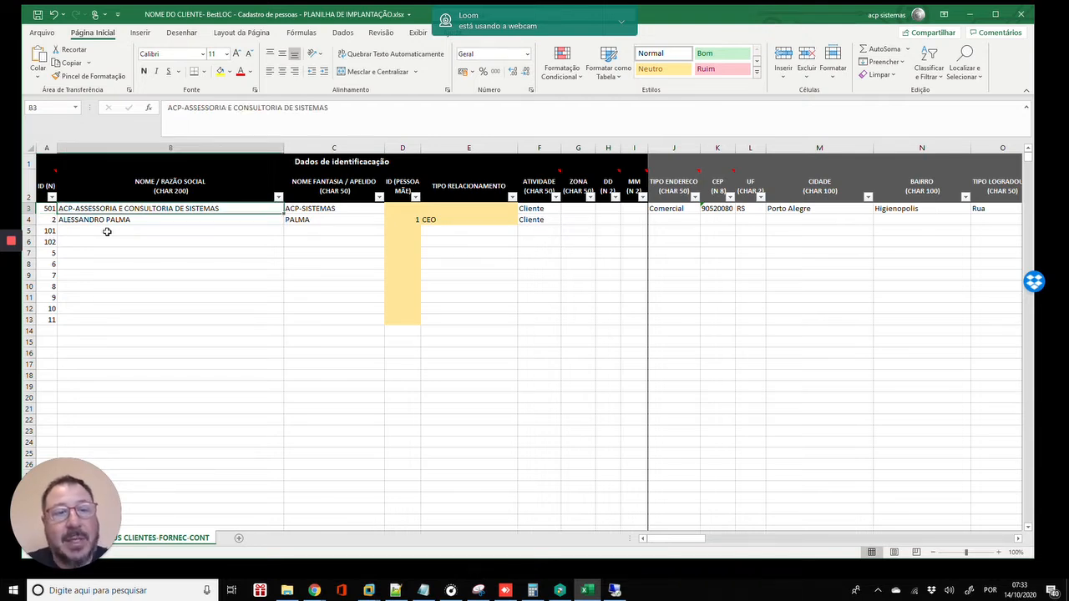
key(Up)
key(Down)
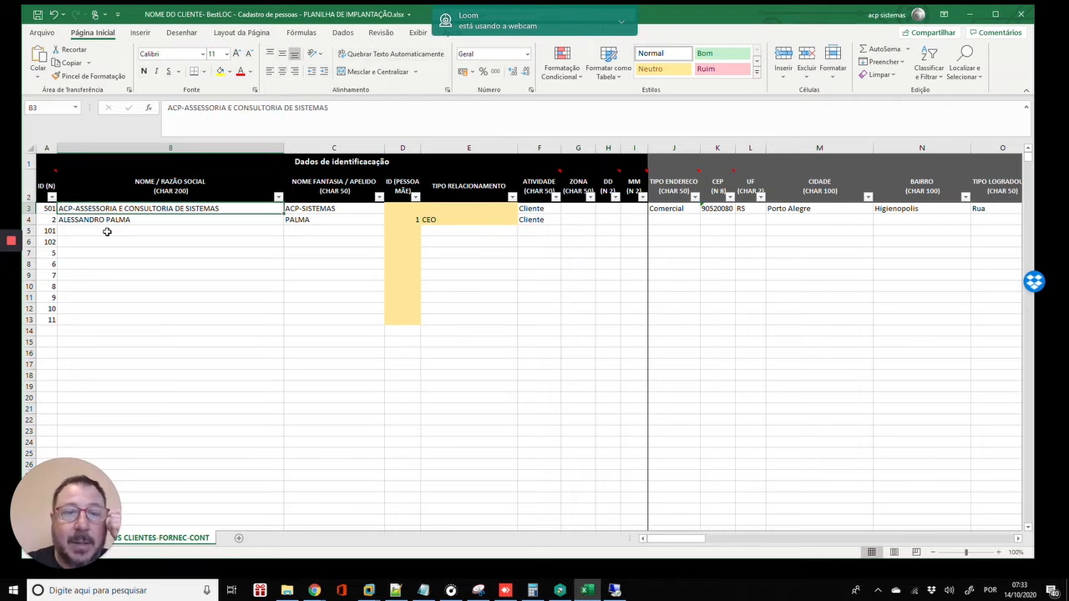
key(Right)
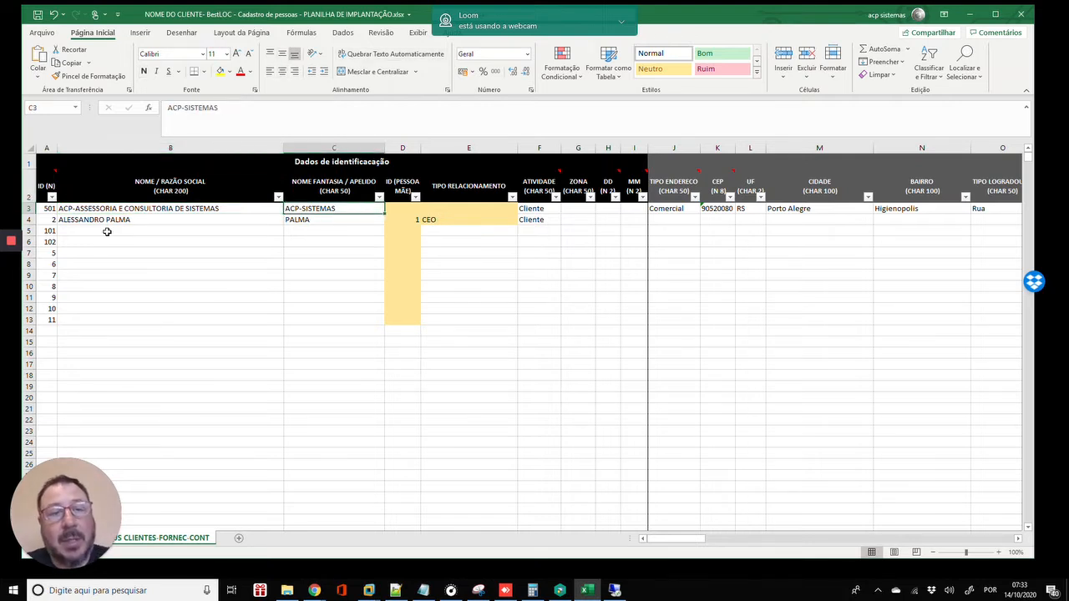
key(Left)
key(Up)
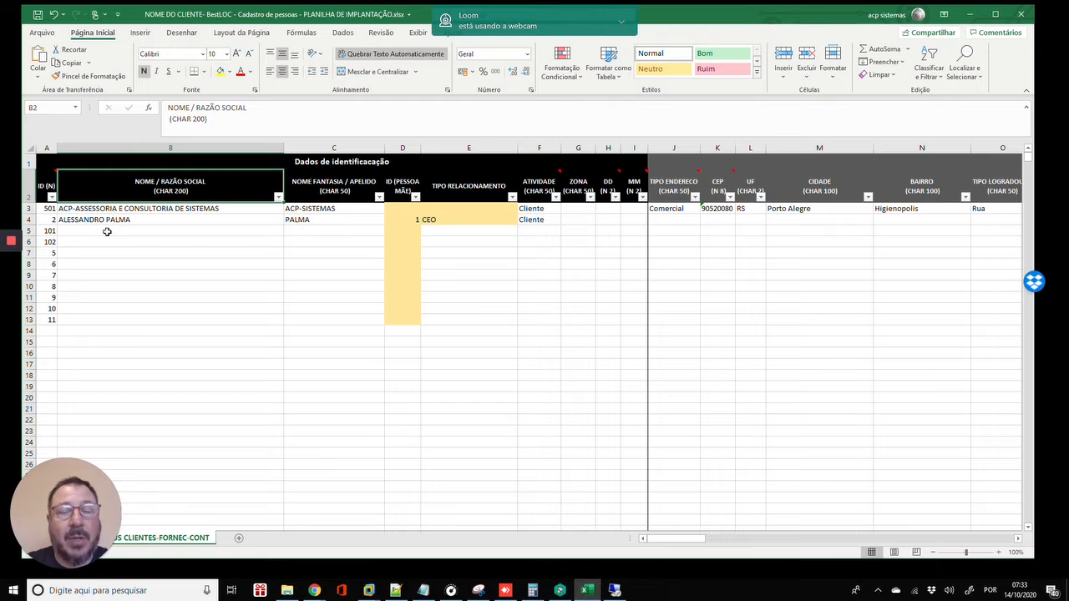
click(614, 591)
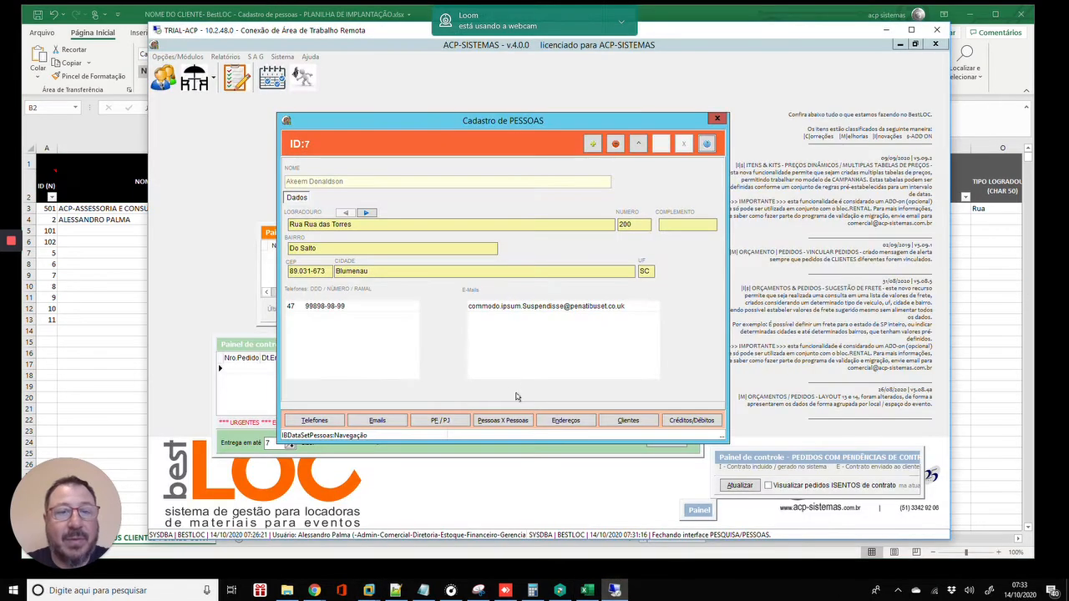
click(449, 424)
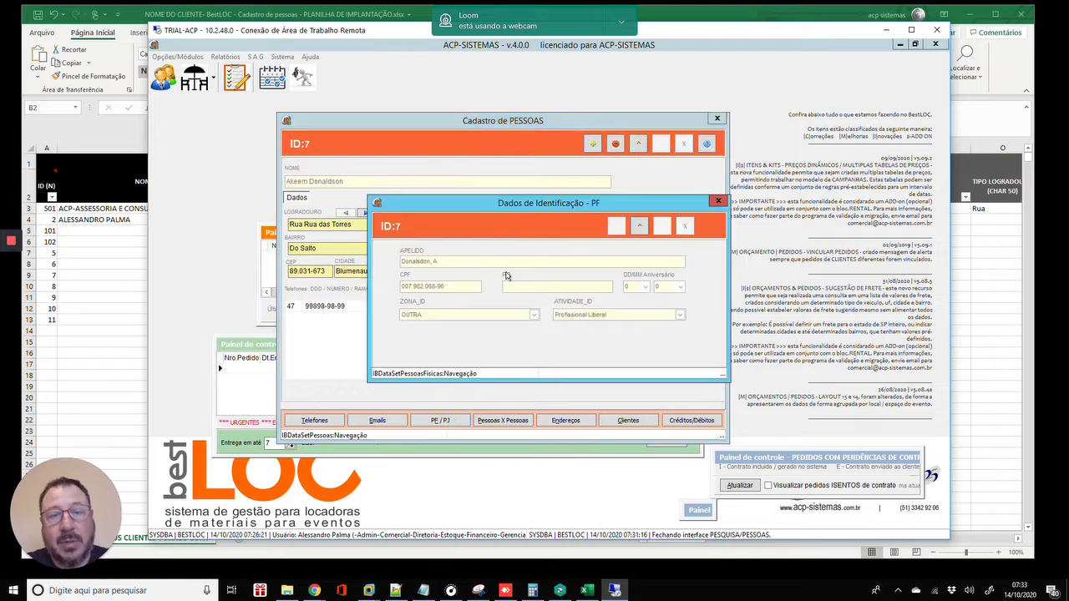
click(96, 237)
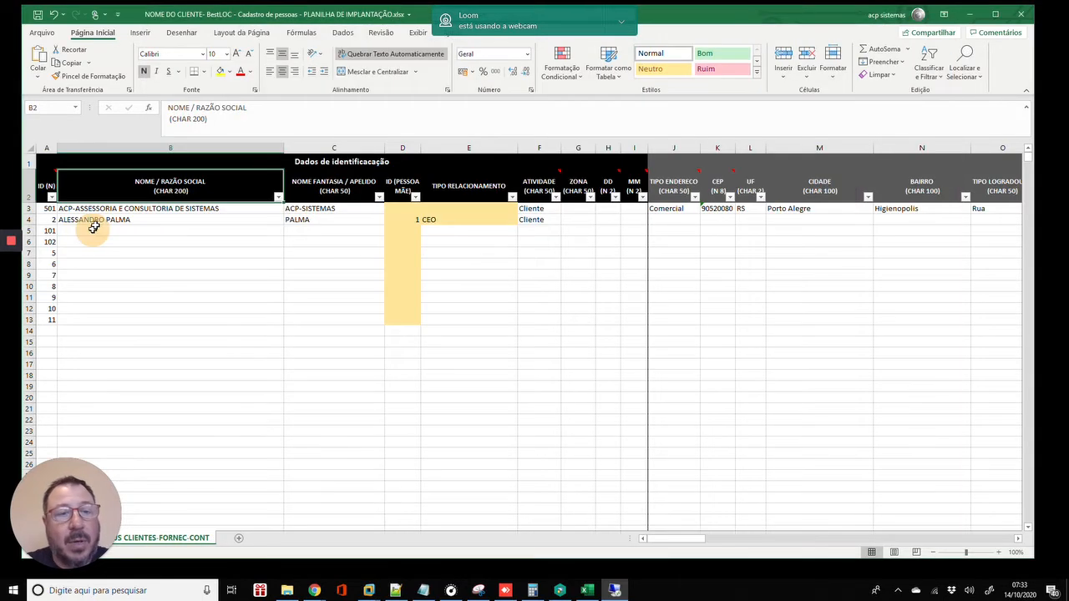
click(221, 211)
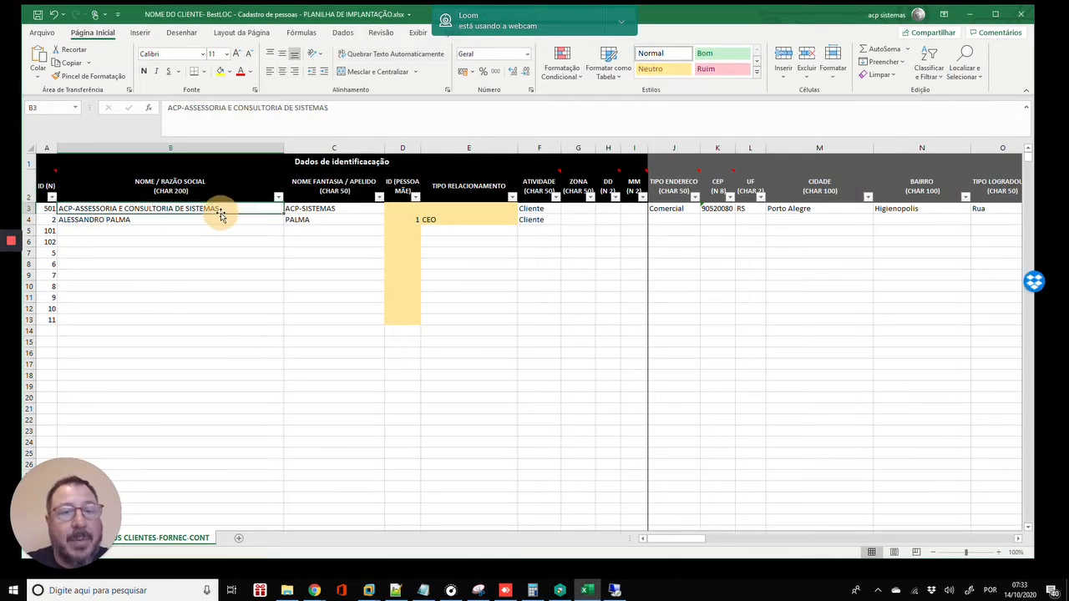
click(350, 208)
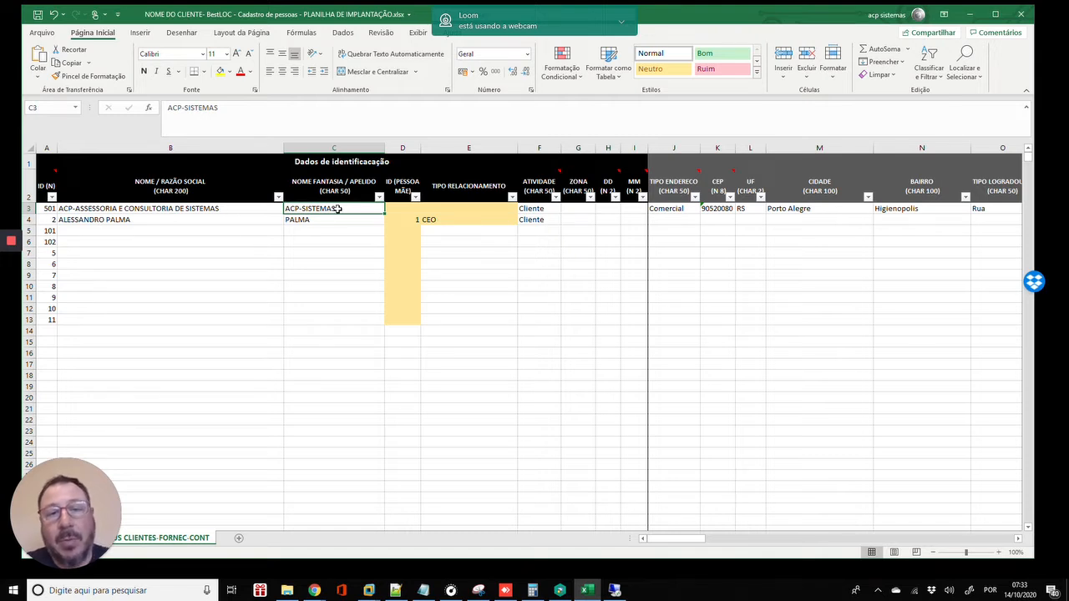
click(401, 209)
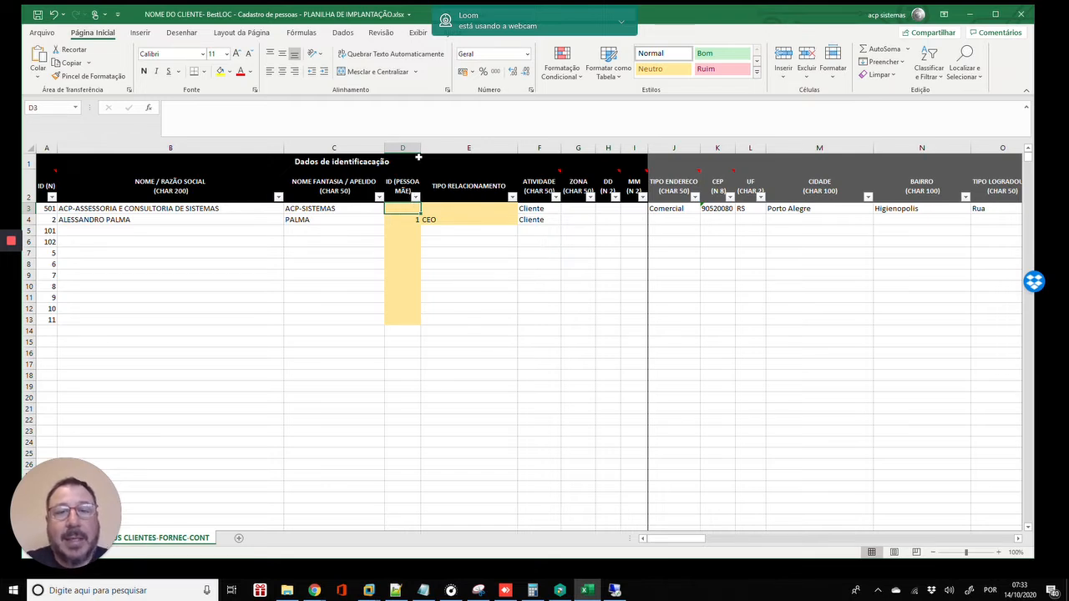
click(405, 220)
- Close BestLOC's Dados de Identificação - PF dialog, open Pessoas X Pessoas, and return to Excel
key(alt+Tab)
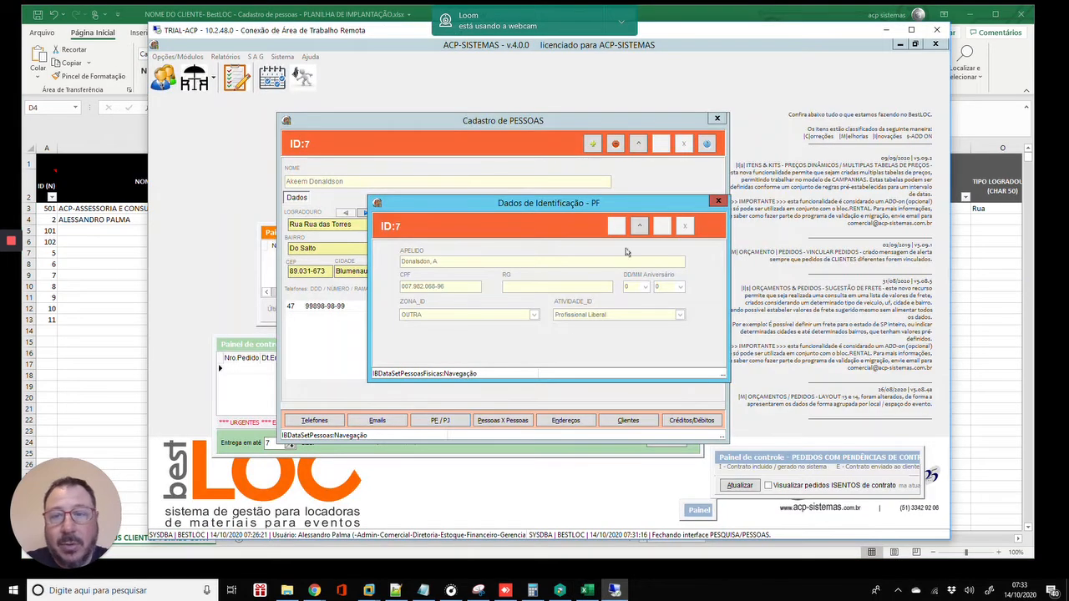
drag(605, 205, 555, 201)
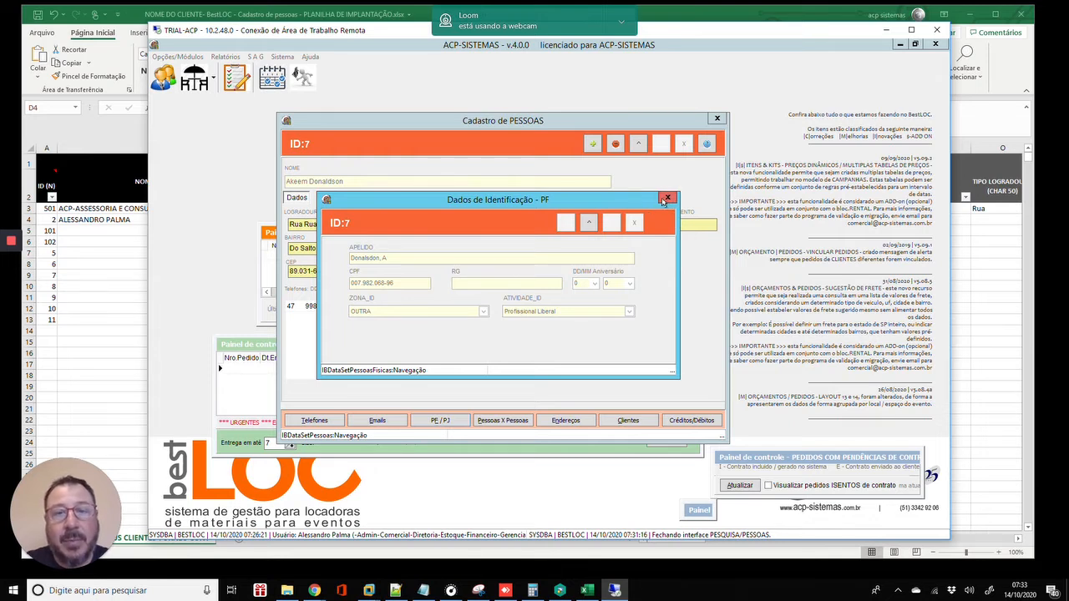
click(667, 198)
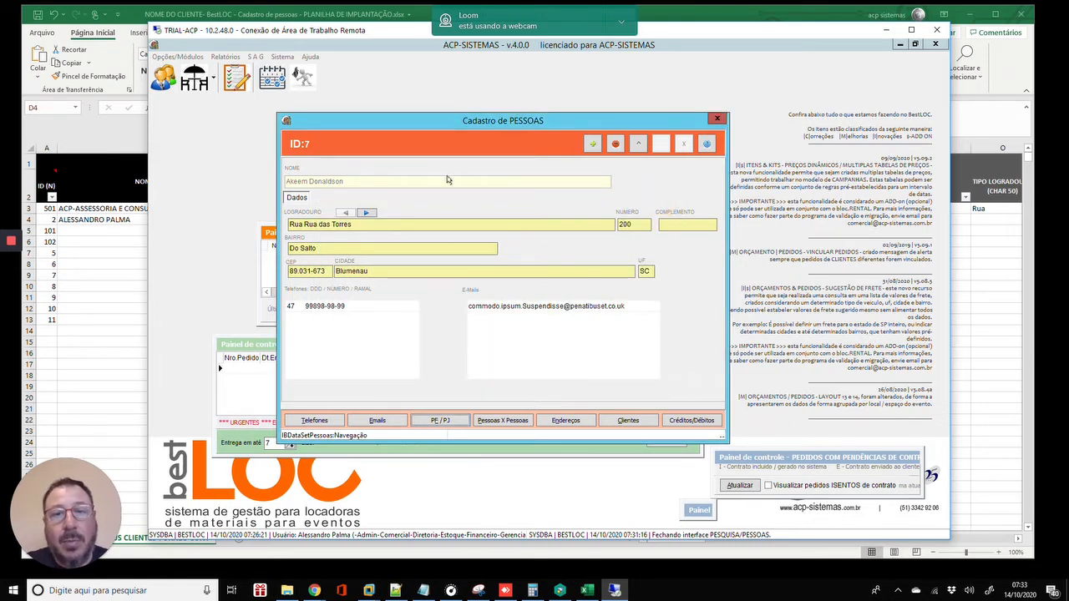
click(500, 419)
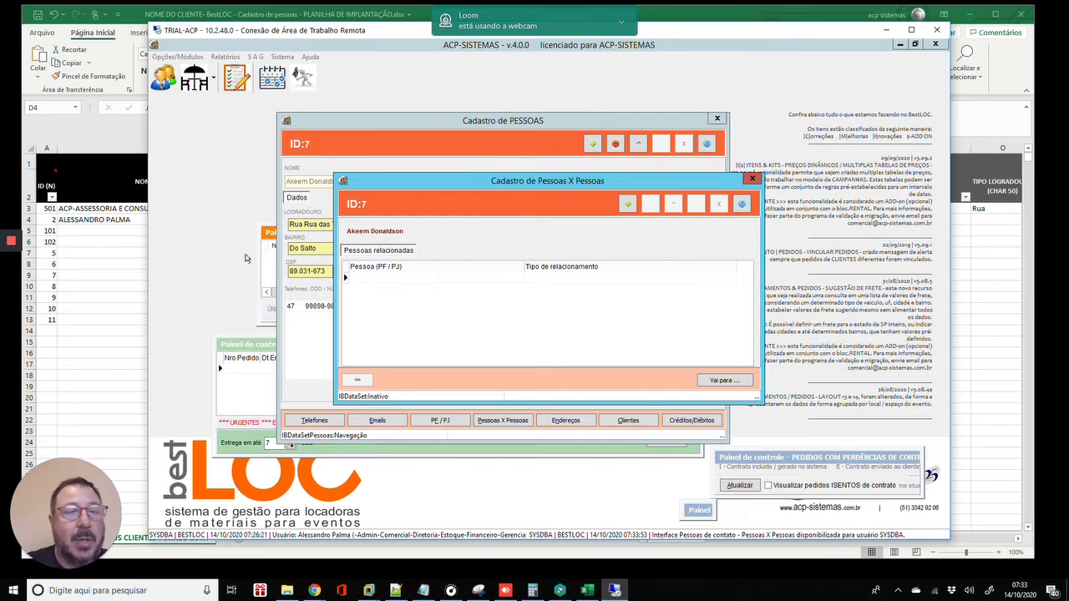
click(140, 222)
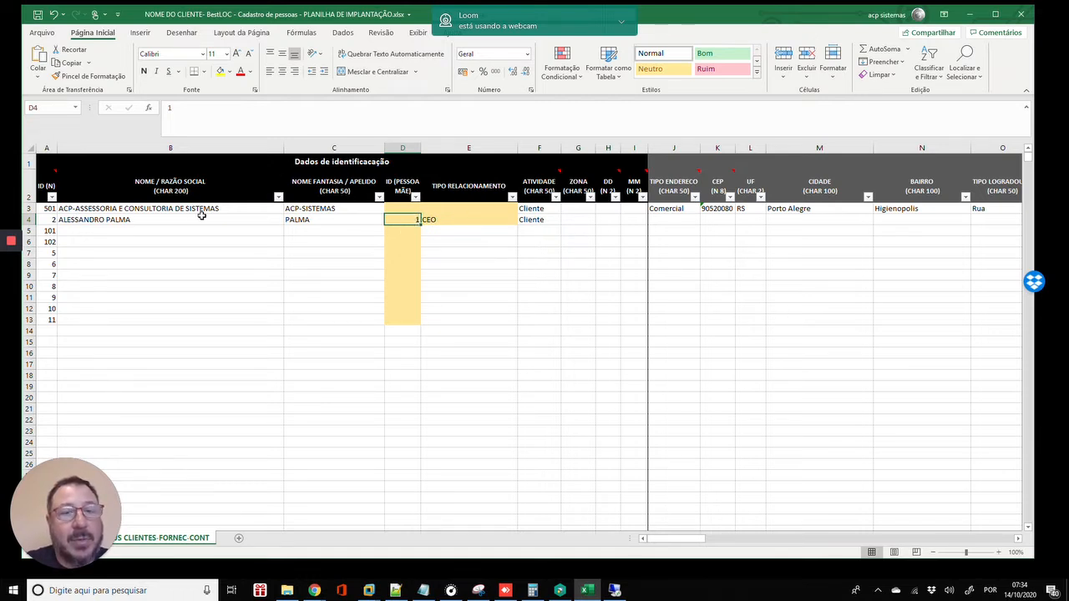
- Enter 501 as the parent ID in D4, then clear it again
click(95, 208)
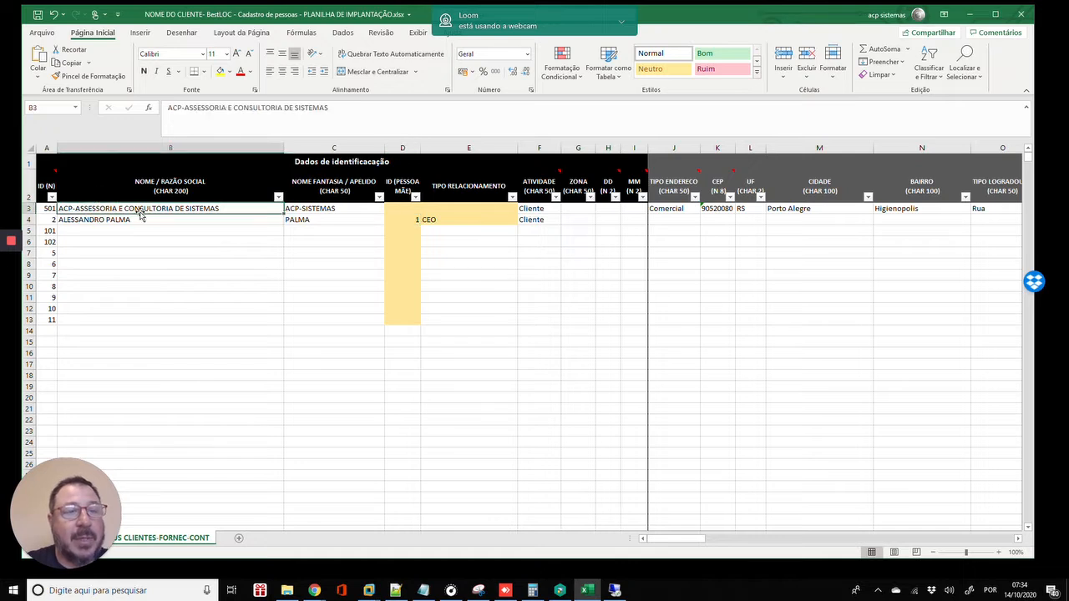
click(60, 221)
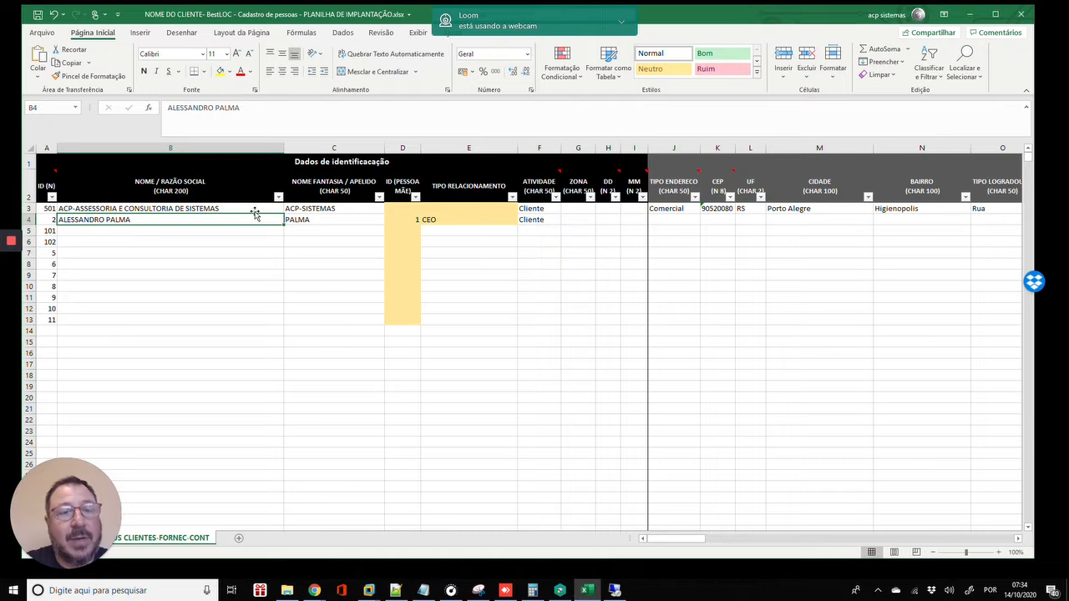
click(407, 207)
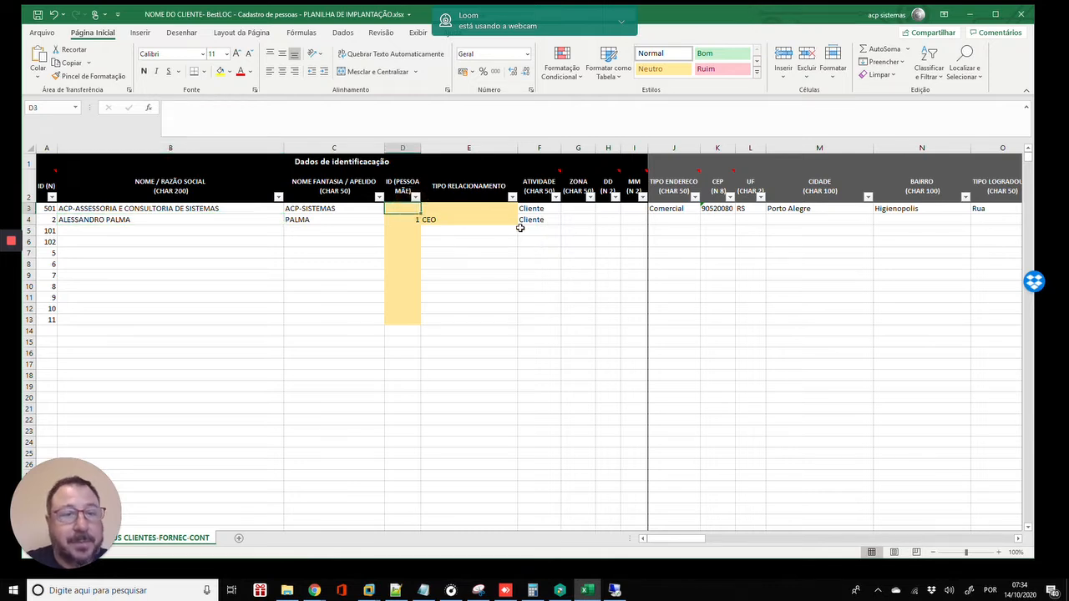
key(Down)
key(Left)
key(Left)
key(Right)
key(Right)
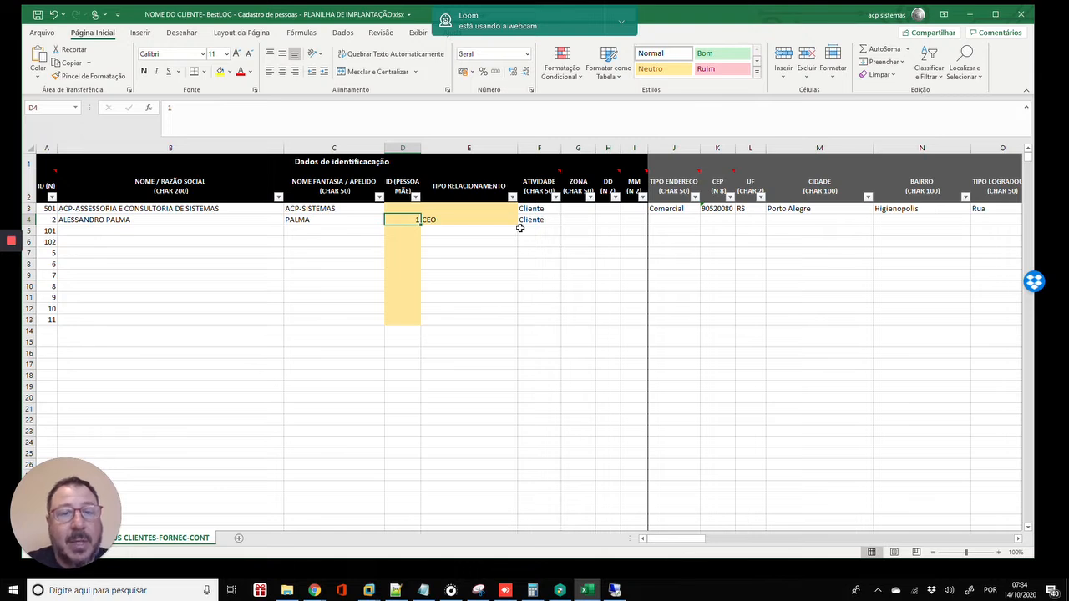
key(Up)
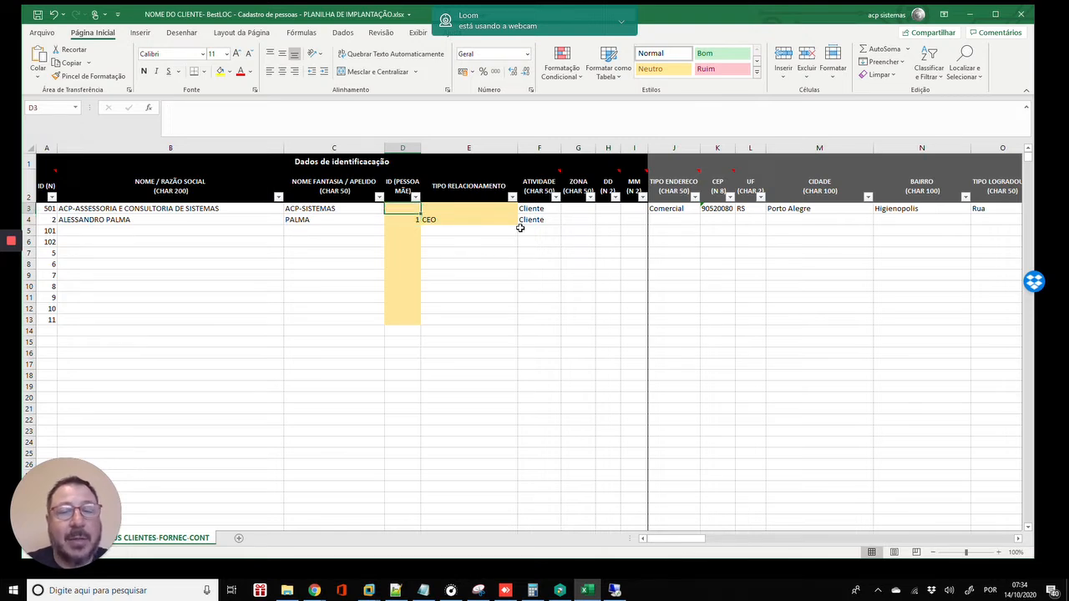
key(Down)
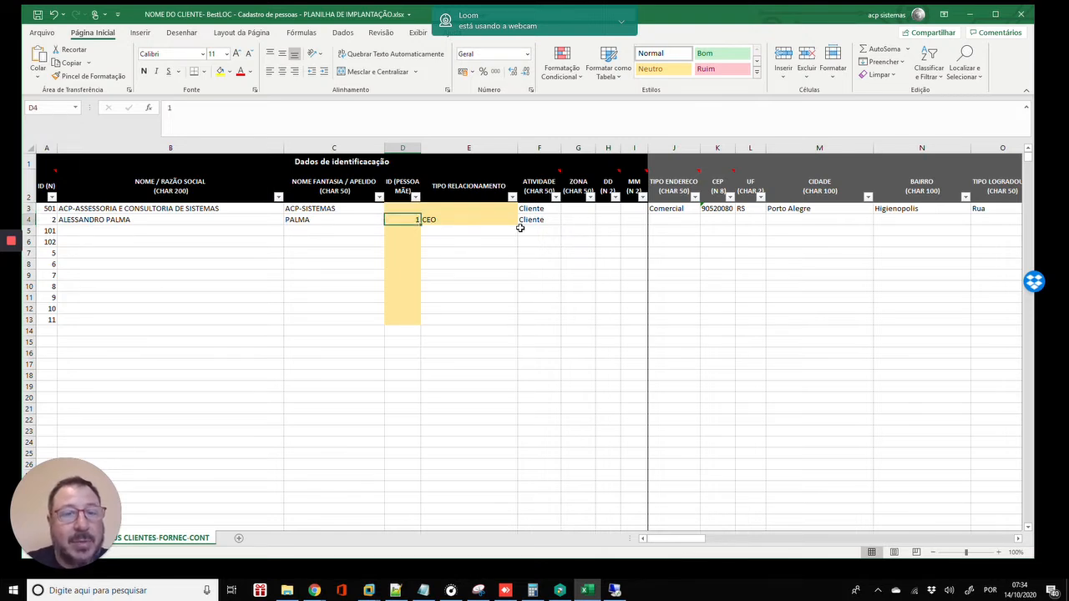
key(Left)
key(Left)
key(Left)
key(Right)
key(Right)
key(Right)
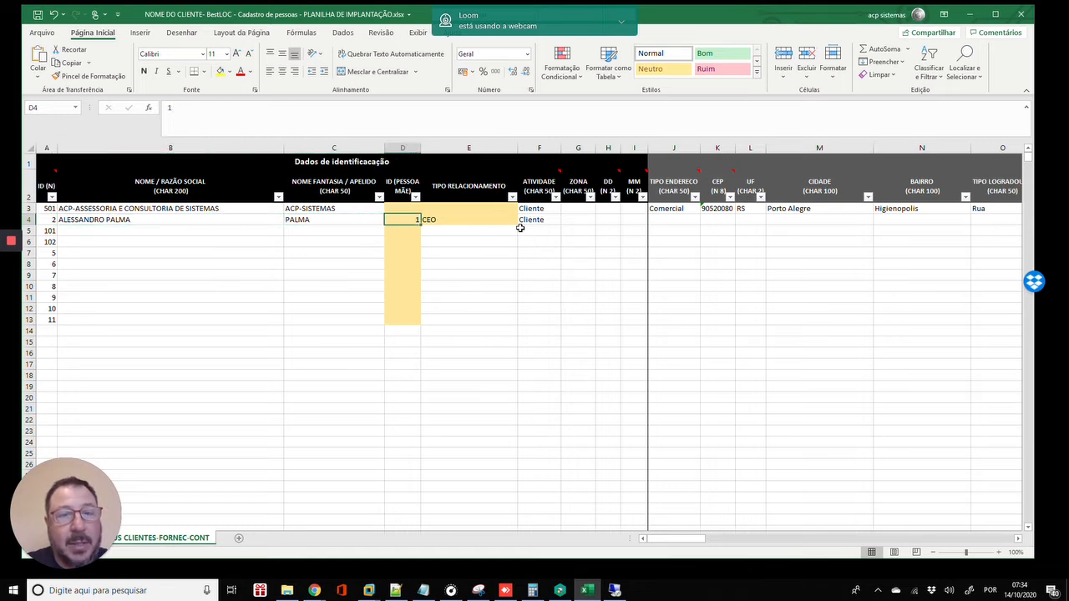
text(501)
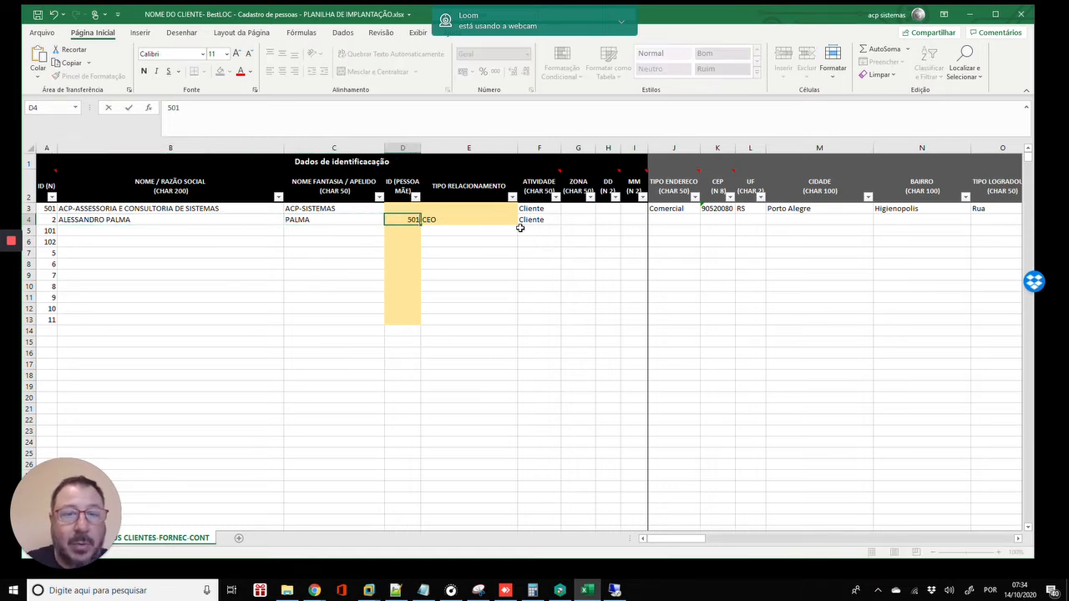
key(Up)
key(Left)
key(Left)
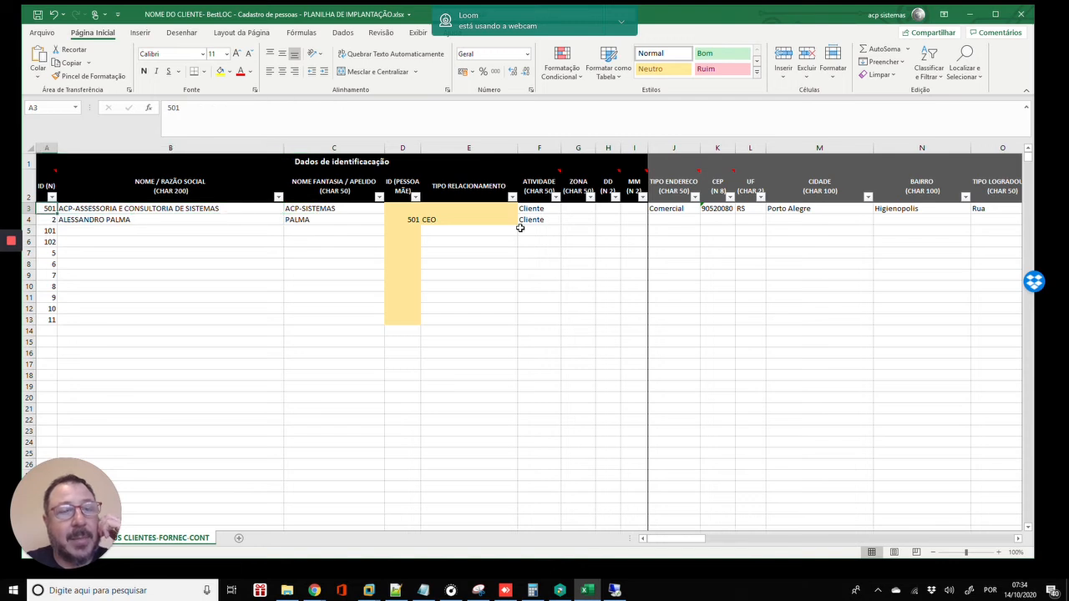
key(Down)
key(Right)
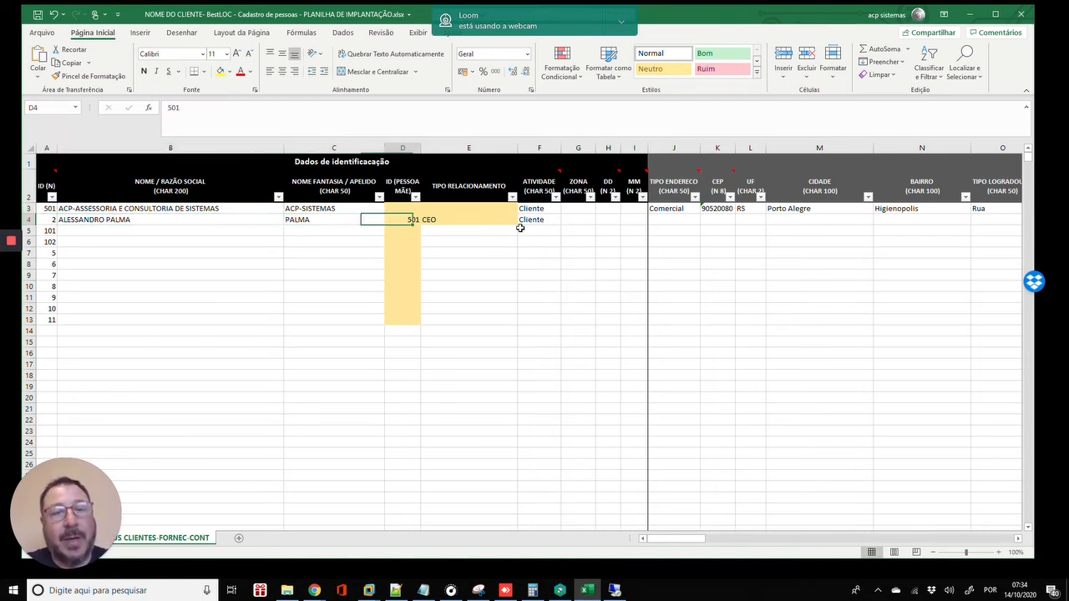
key(Right)
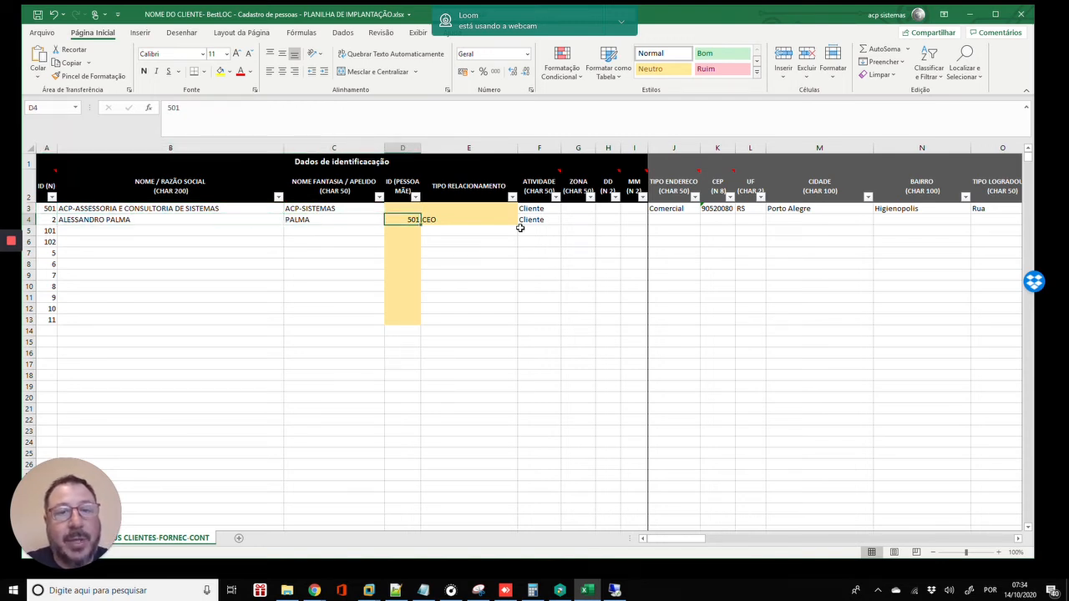
key(Left)
key(Left)
key(Right)
key(Left)
key(Right)
key(Right)
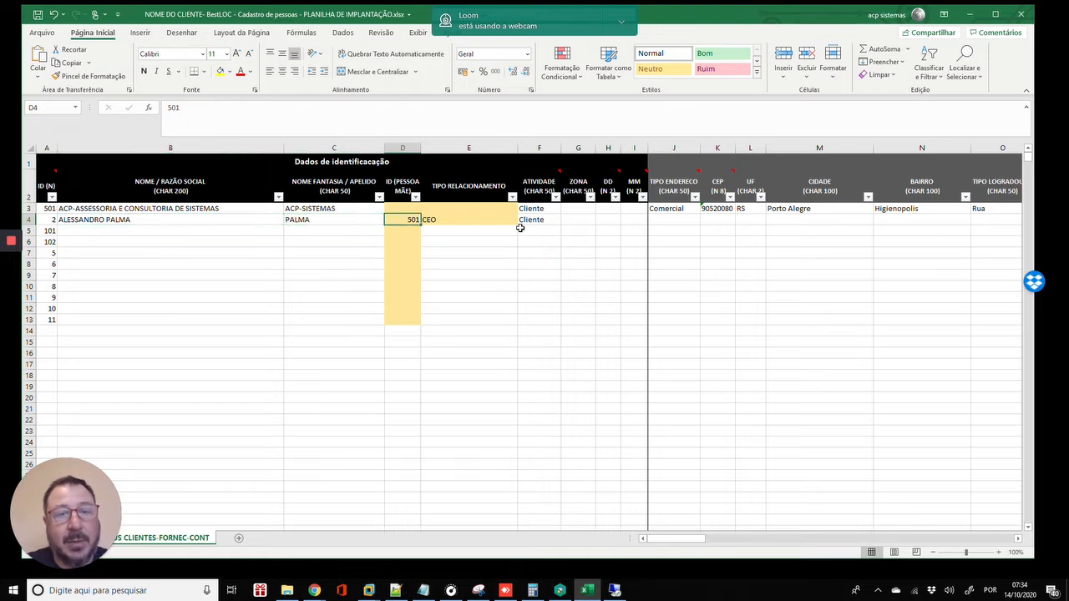
key(Delete)
- Set the company row's parent ID in D3 to 2
key(Up)
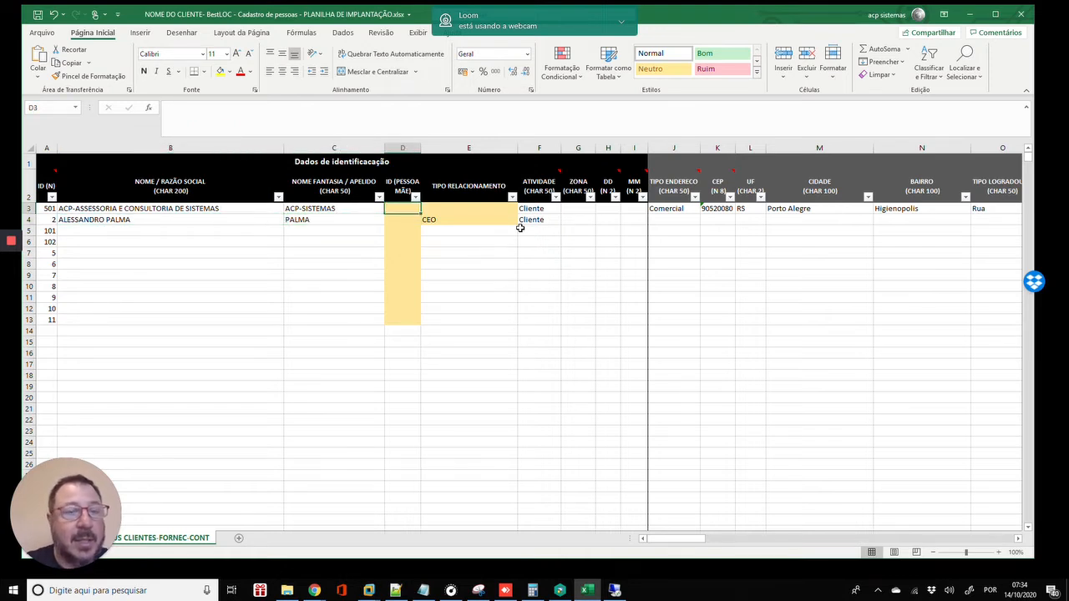
text(2)
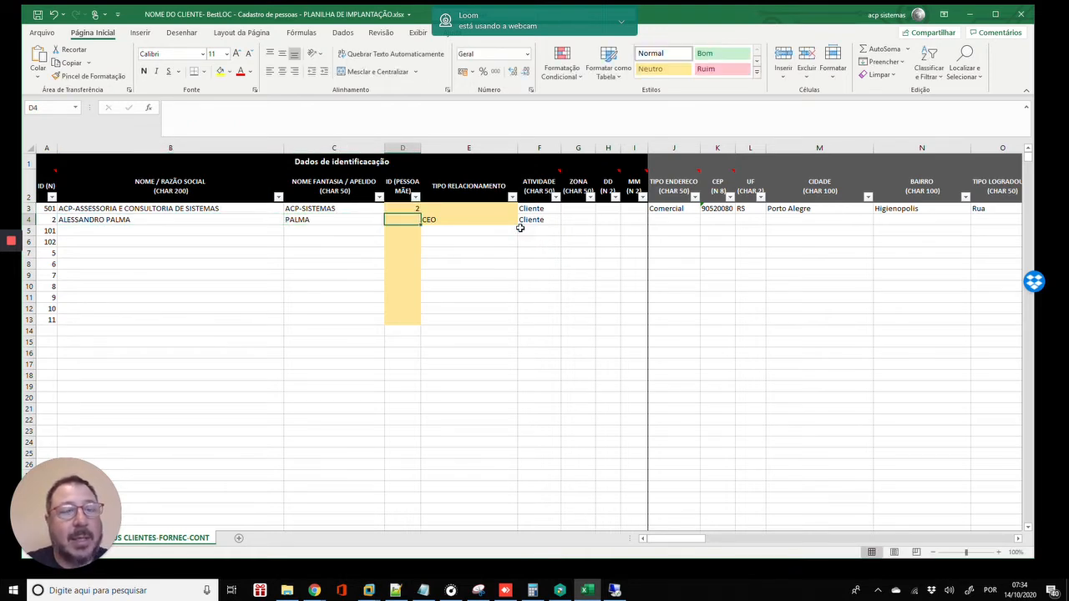
key(Return)
key(Up)
key(Down)
key(Left)
key(Left)
key(Left)
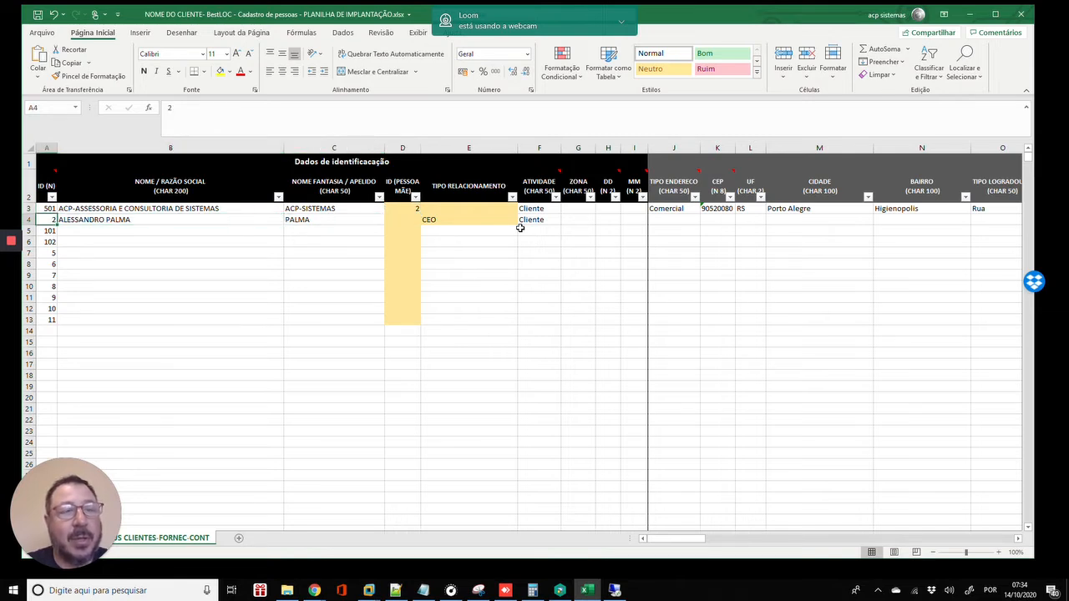
key(Right)
key(Right)
key(Right)
key(Up)
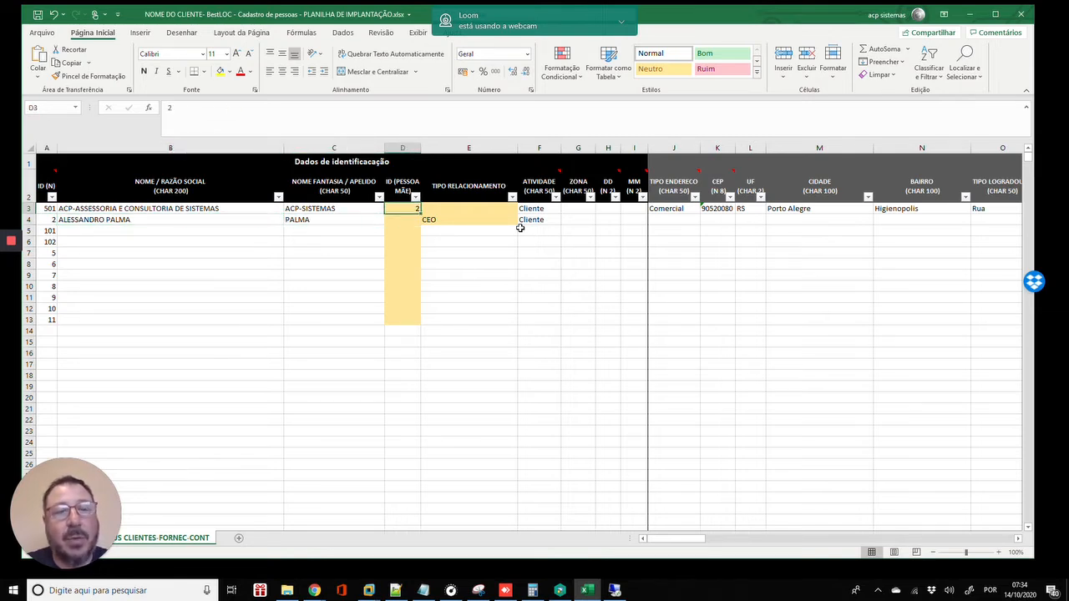
key(Right)
key(Right)
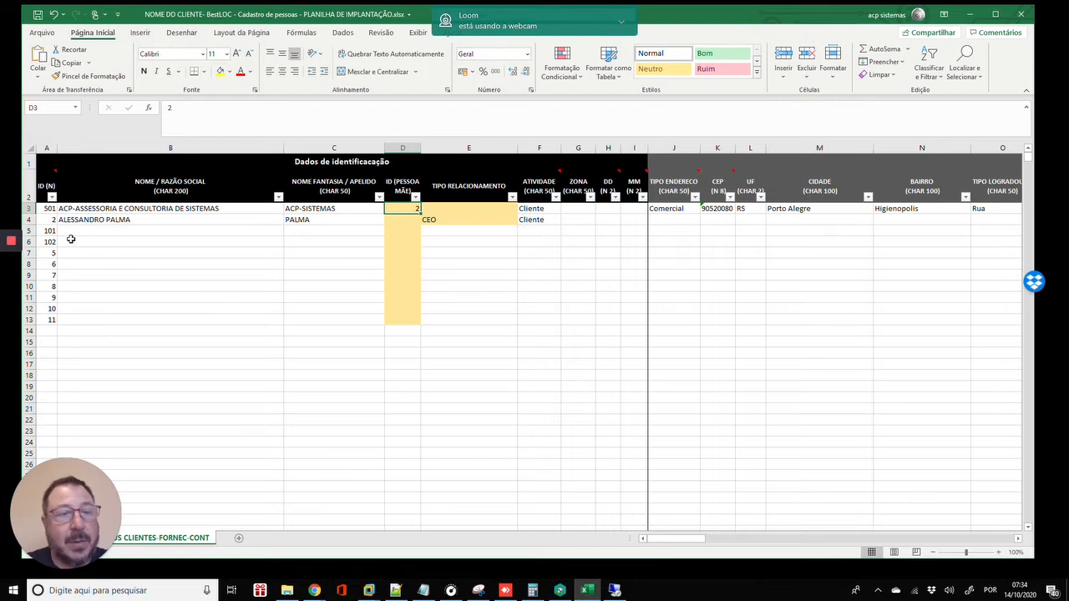
mouse_move(10, 259)
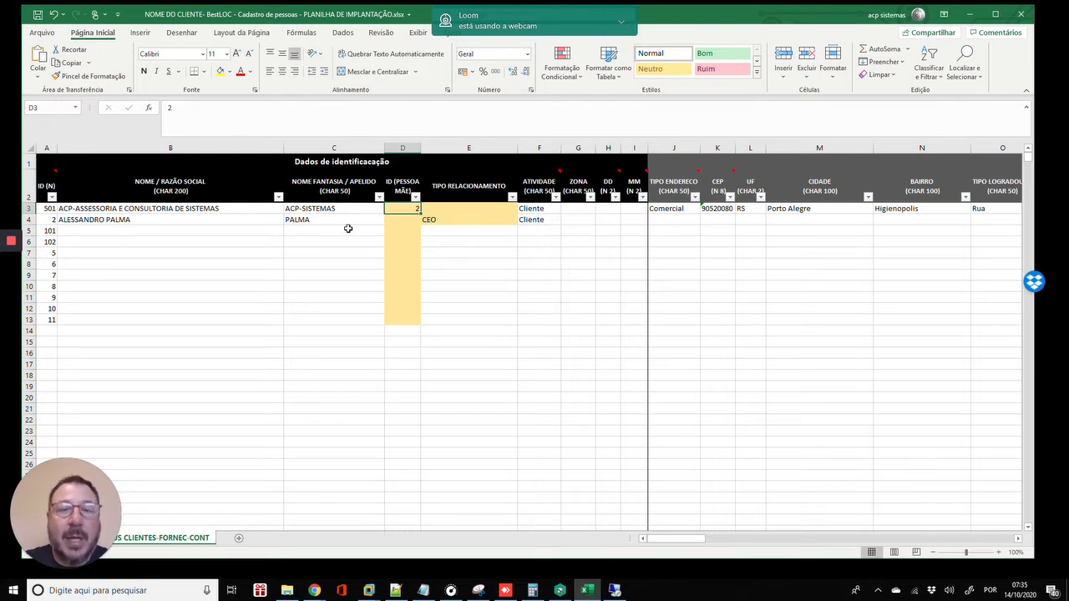
- Clear CEO from cell E4 and enter CONTATO in cell E3
click(351, 222)
click(400, 208)
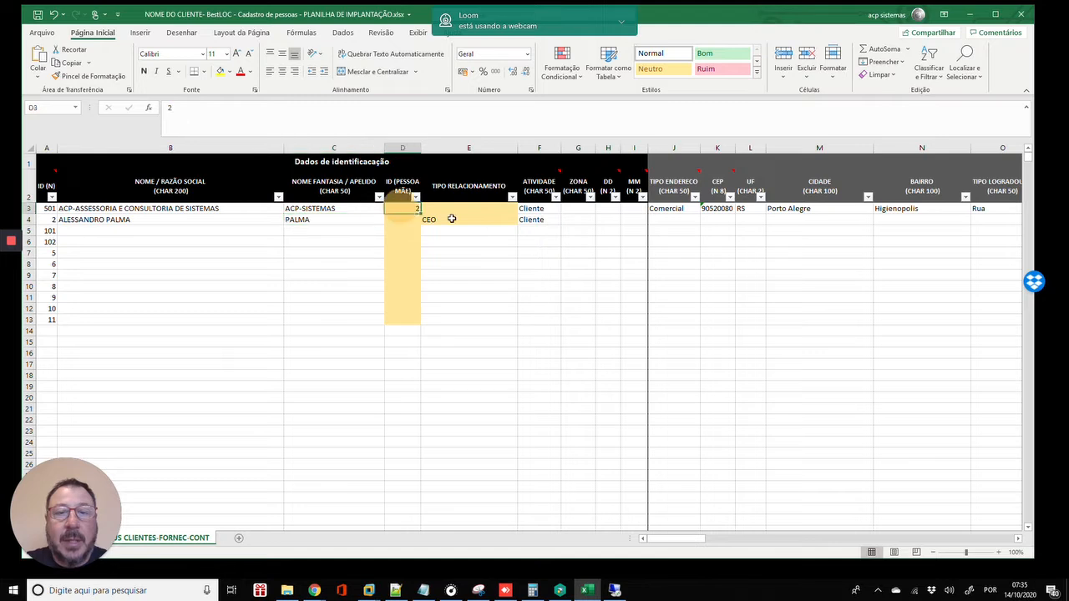
click(450, 218)
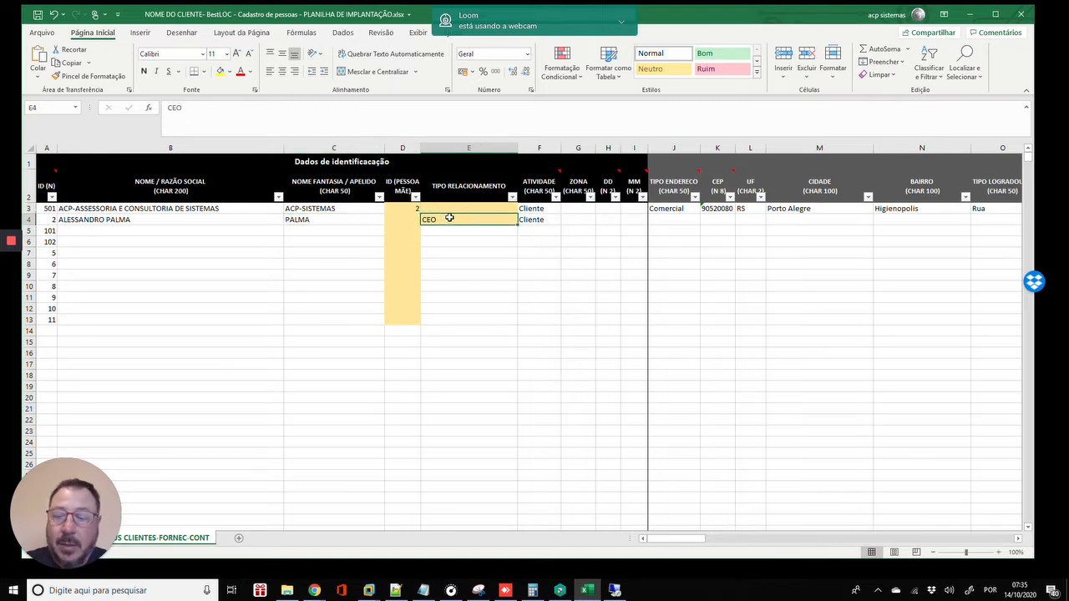
key(Delete)
key(Up)
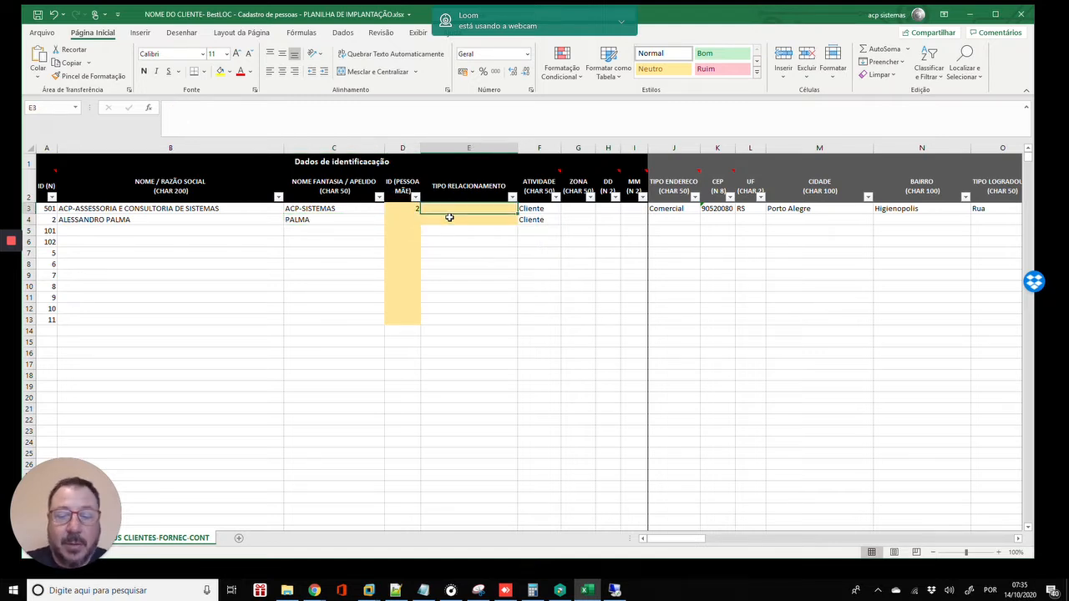
text(CONTATO)
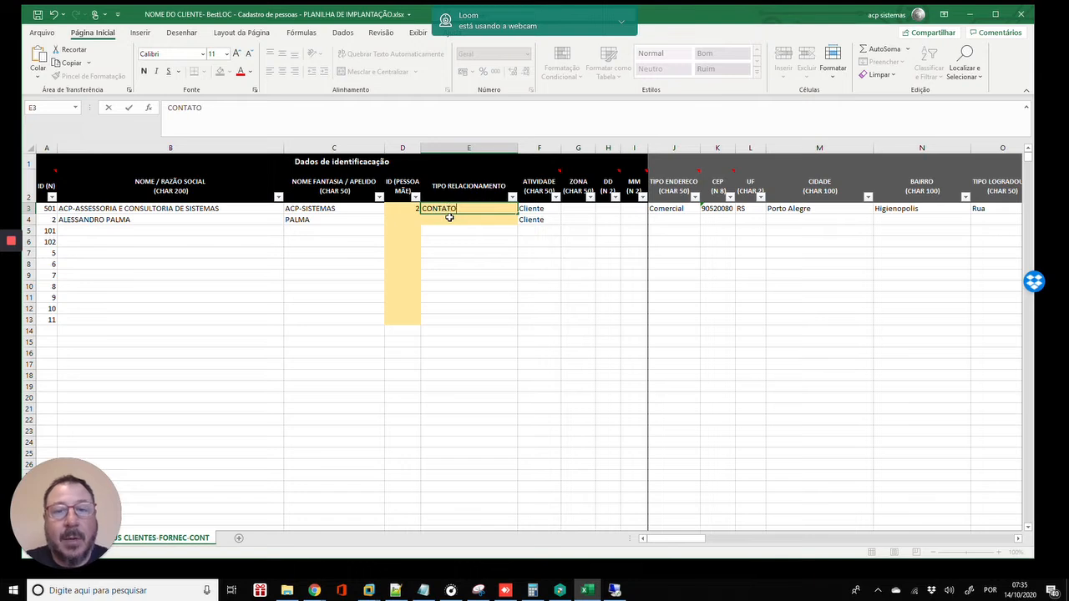
key(Return)
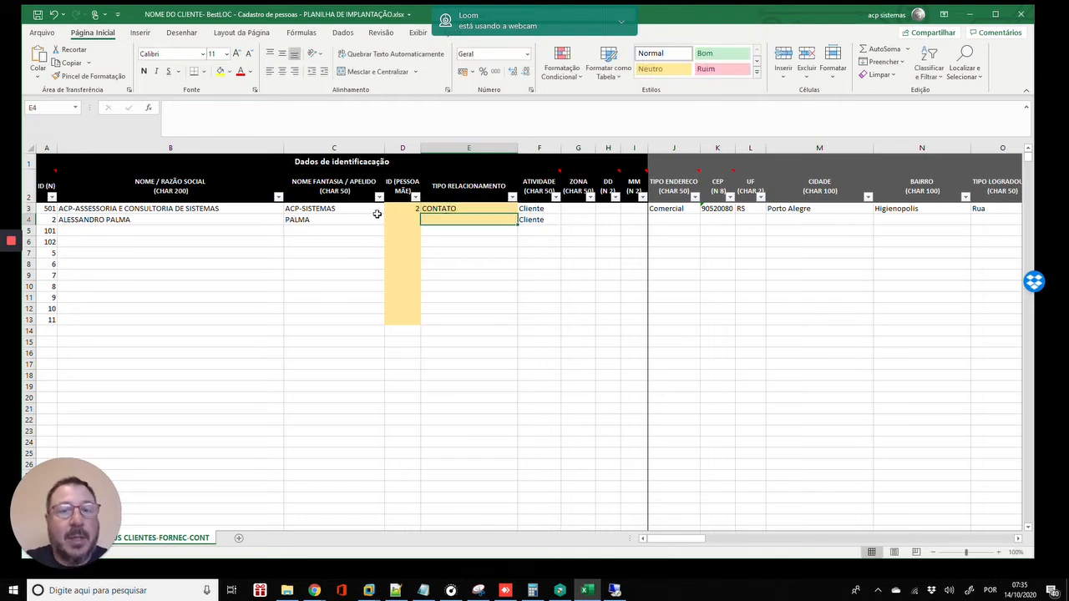
- Extend E3's relationship type to CONTATO COMERCIAL
click(254, 217)
click(403, 208)
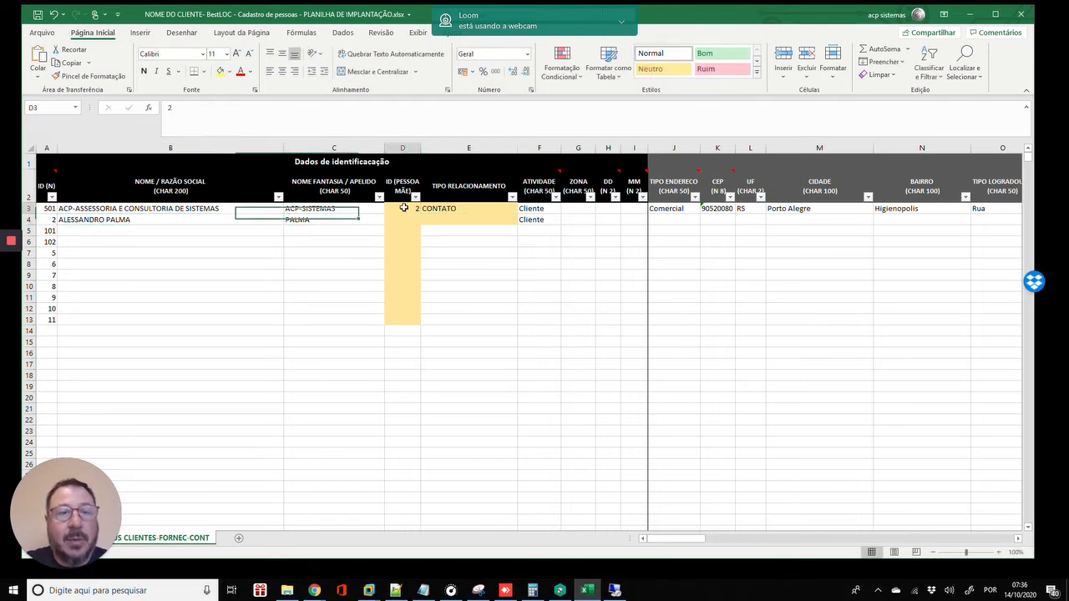
click(172, 205)
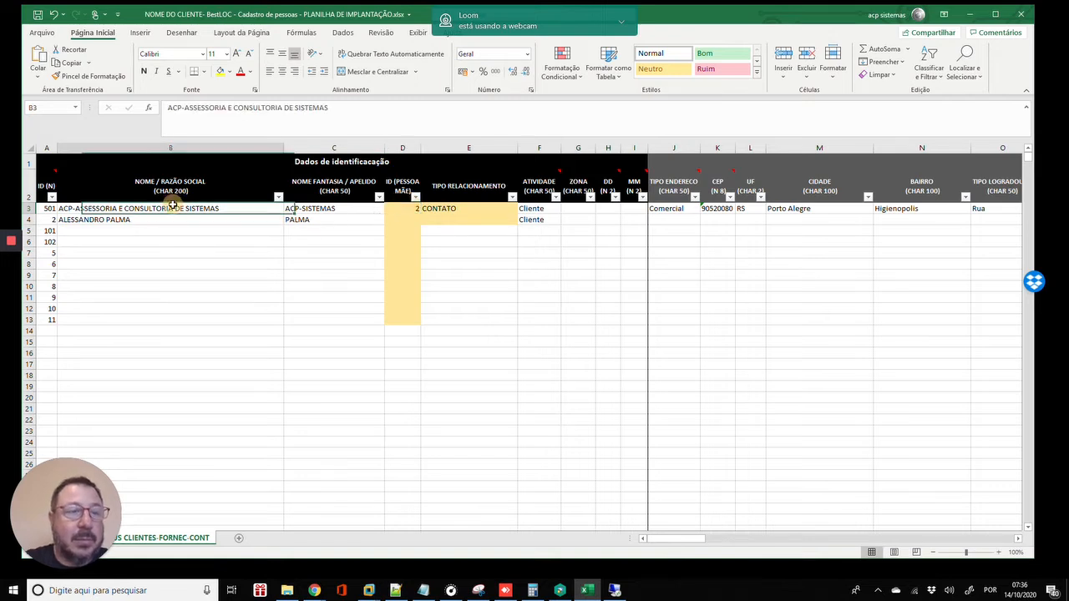
click(483, 208)
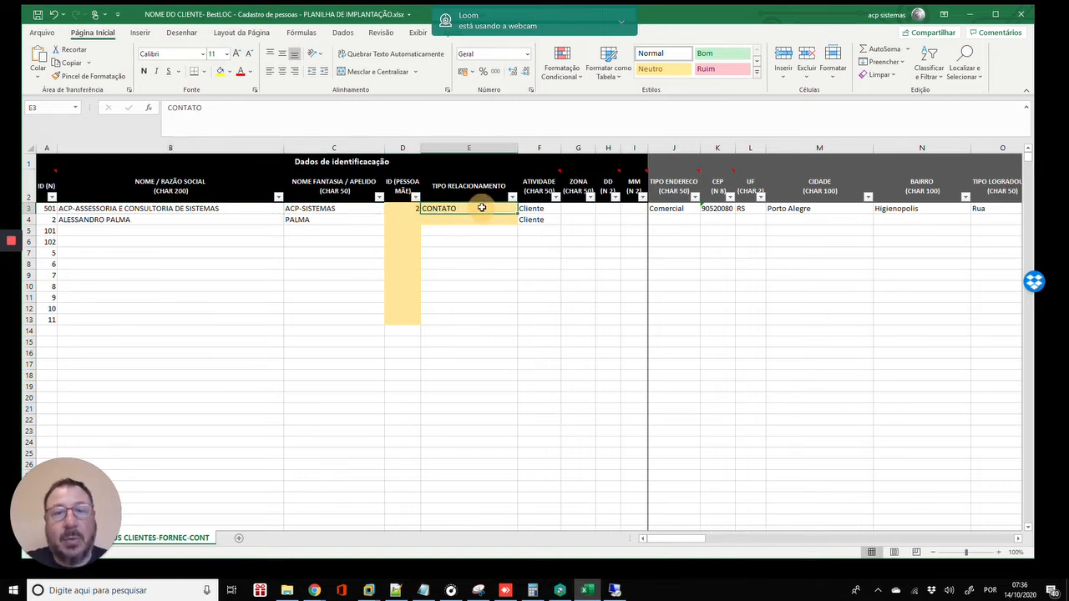
double_click(482, 208)
text(COME)
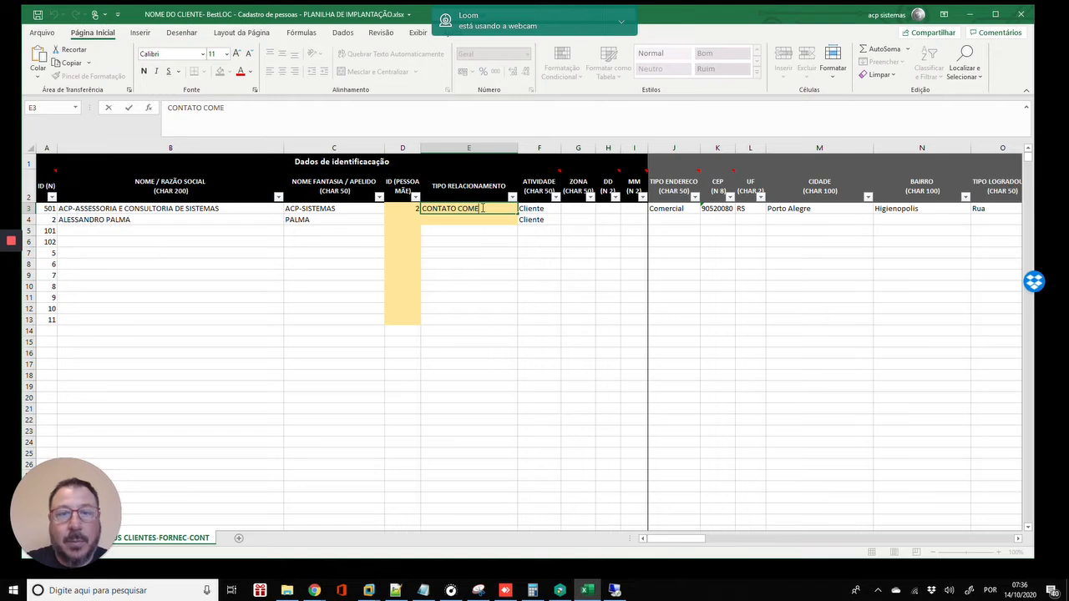
text(RCIAL)
key(Return)
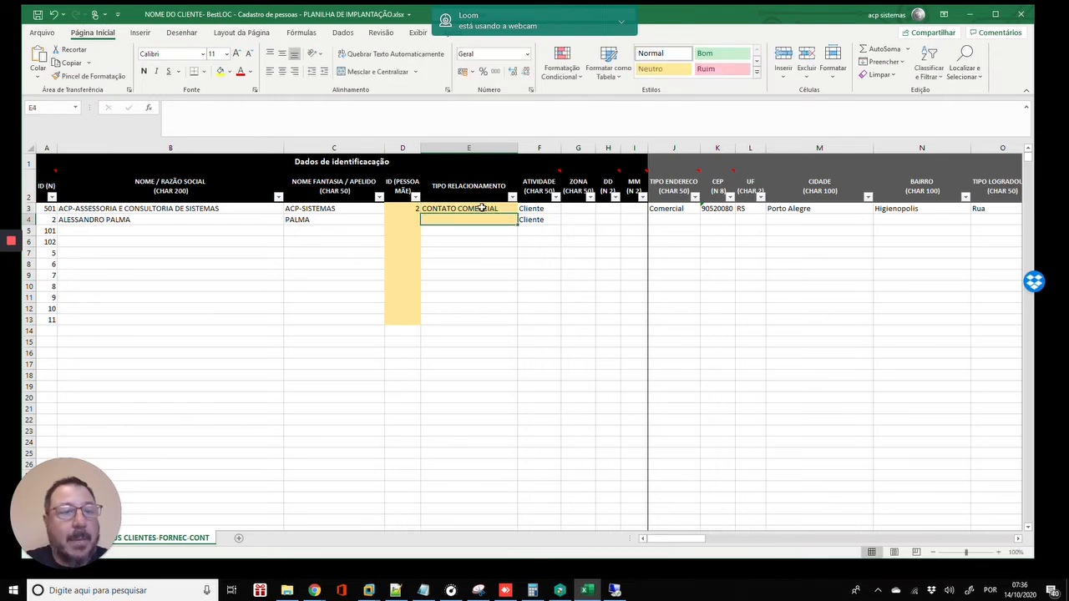
click(245, 210)
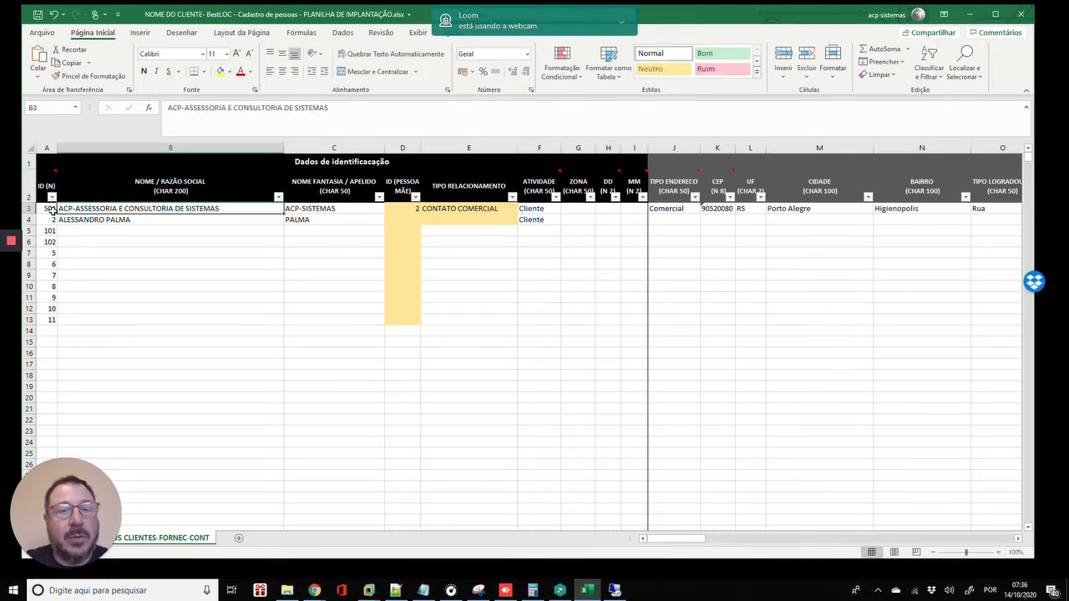
click(406, 208)
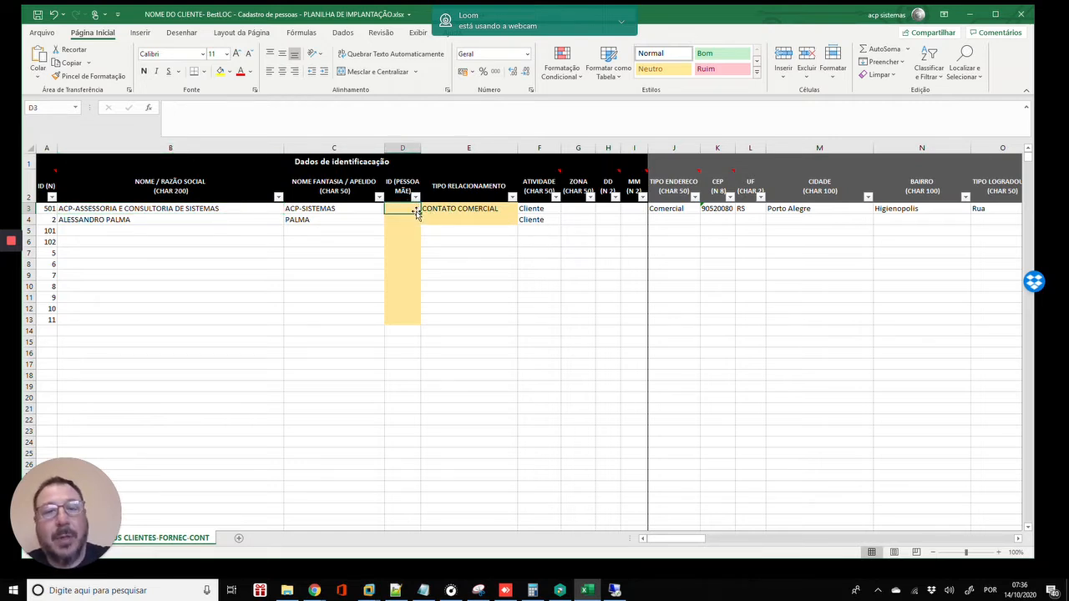
- Clear CONTATO COMERCIAL from the company's relationship cell E3
key(Right)
key(Delete)
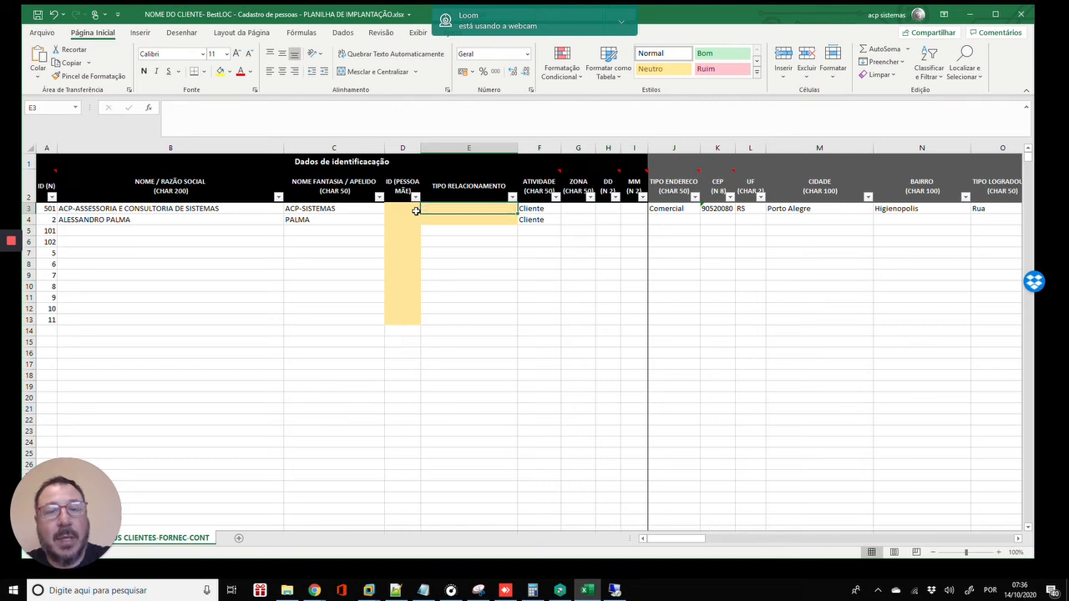
key(Down)
key(Up)
key(Left)
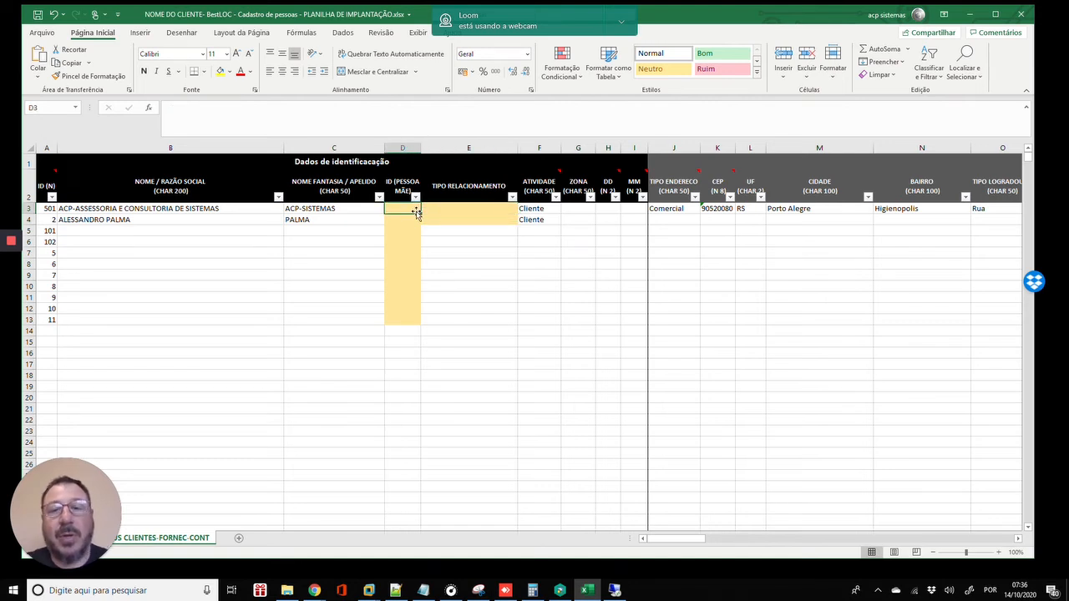
key(Down)
key(Right)
key(Left)
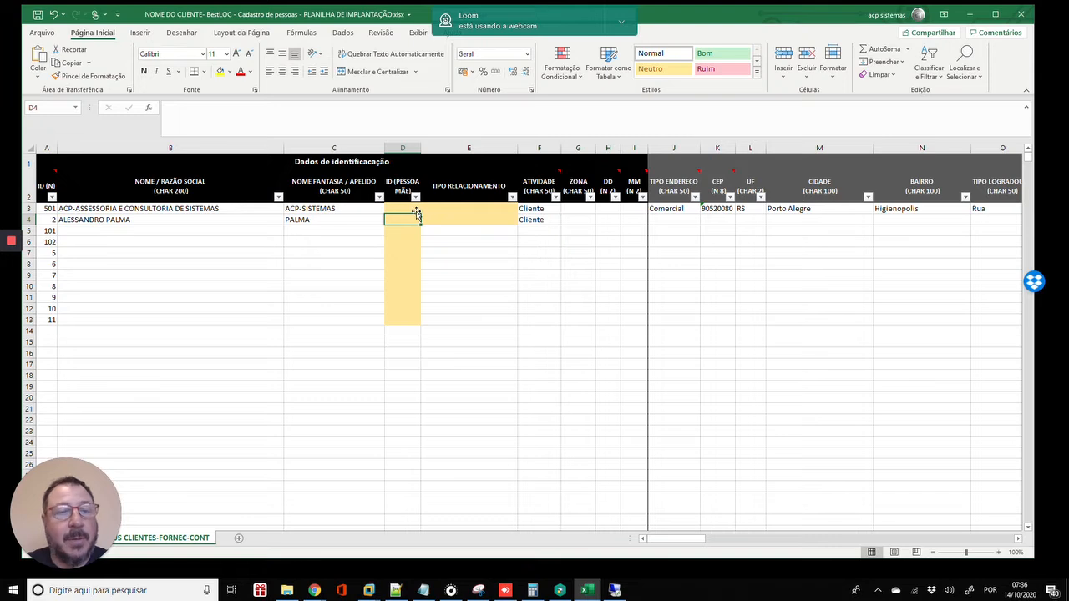
- Give the contact in row 4 parent ID 501 and relationship type CONTATO
text(501)
key(Return)
key(Up)
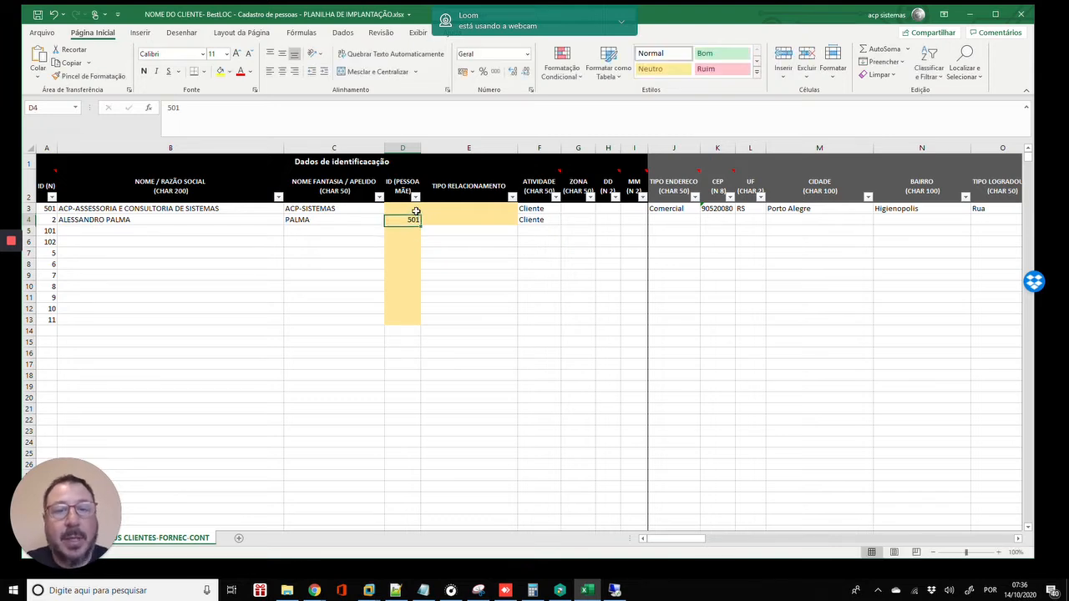
key(Right)
text(CONTAT)
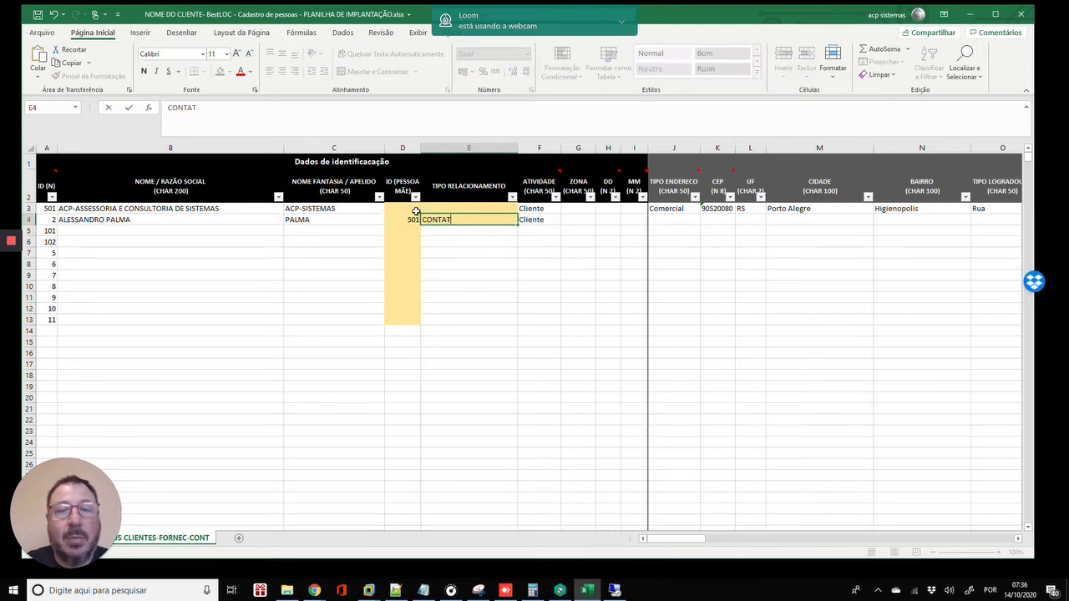
text(O)
key(Return)
key(Up)
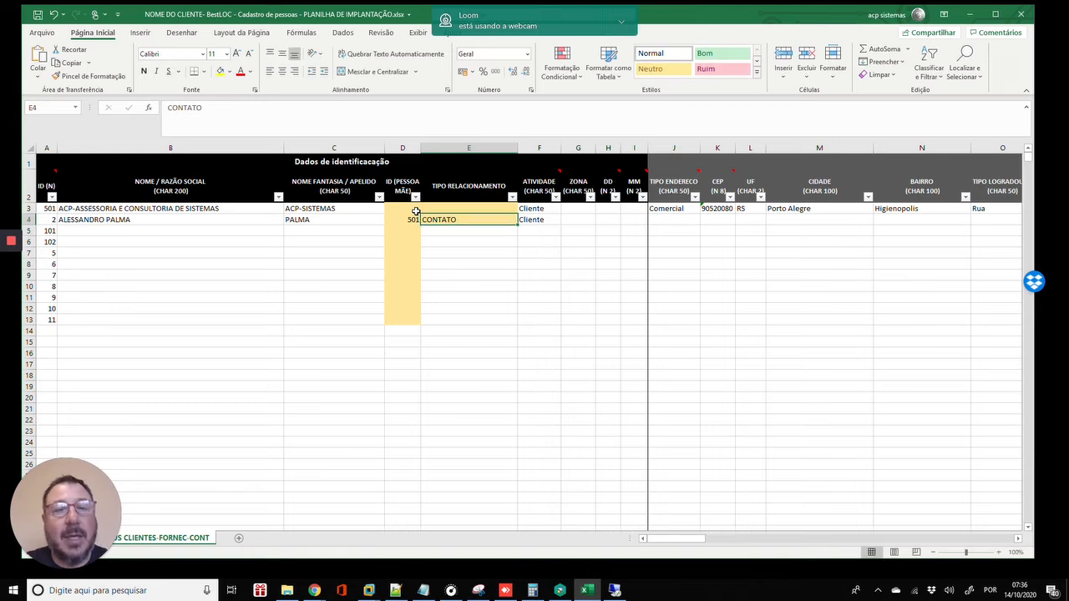
click(415, 211)
key(Down)
key(Right)
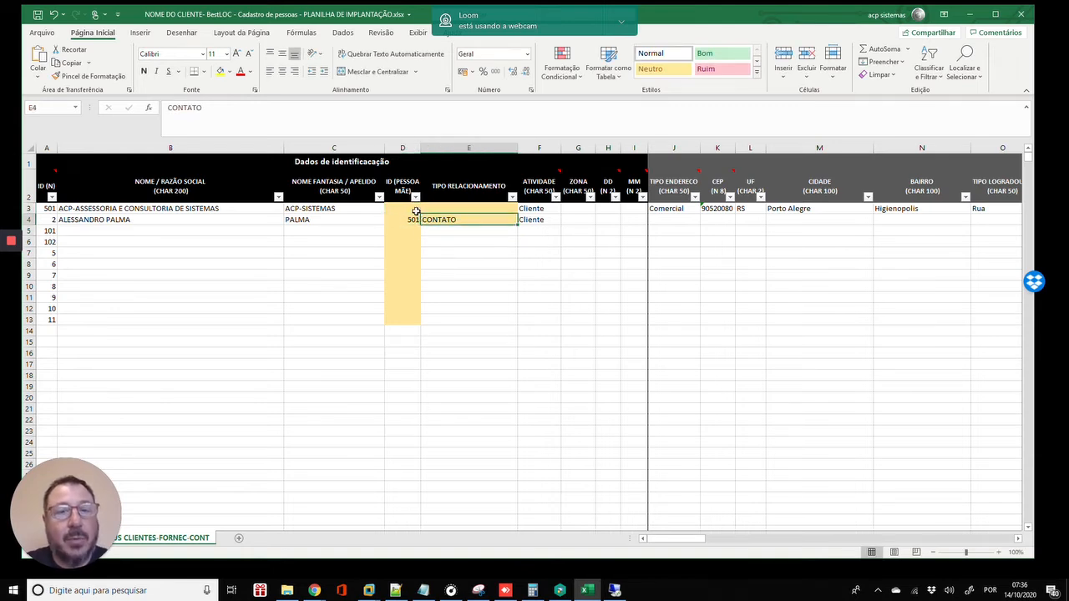
key(Up)
key(Down)
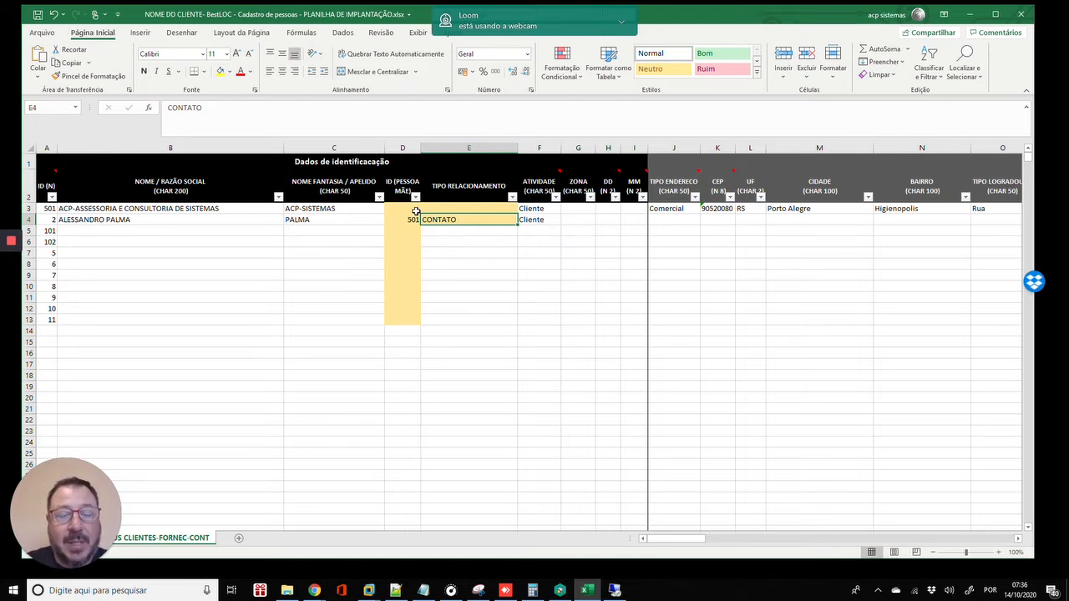
- Replace E4's relationship type with NA, then with #
text(NA)
key(Return)
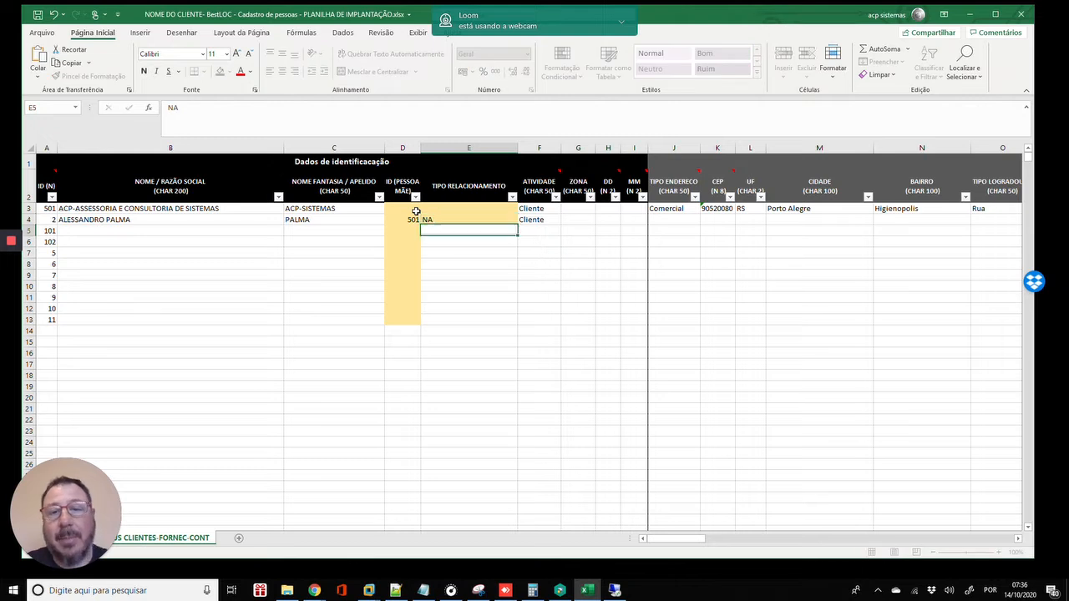
key(Up)
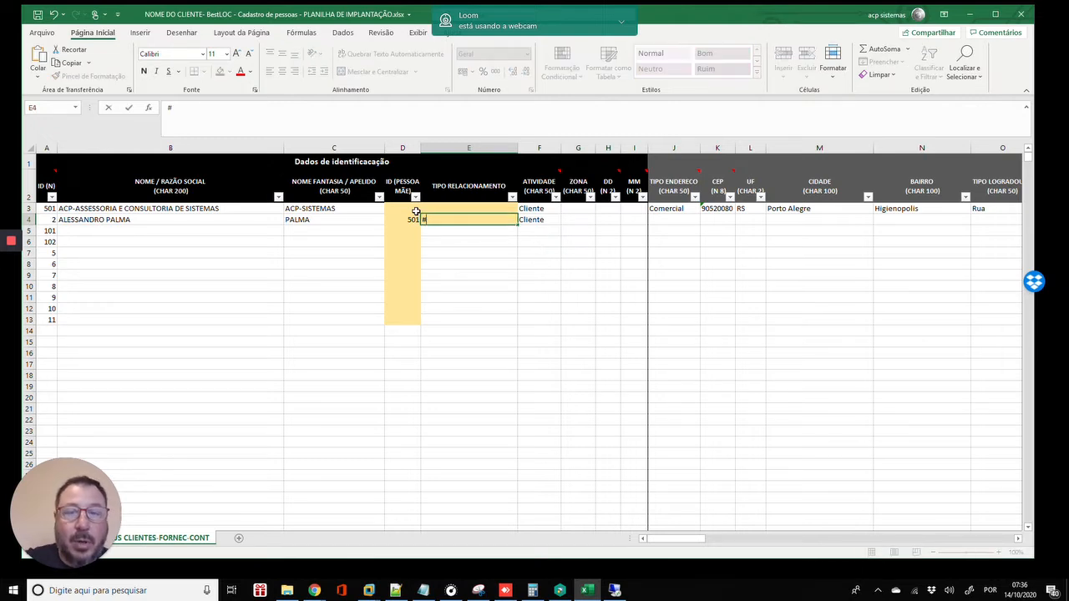
text(#)
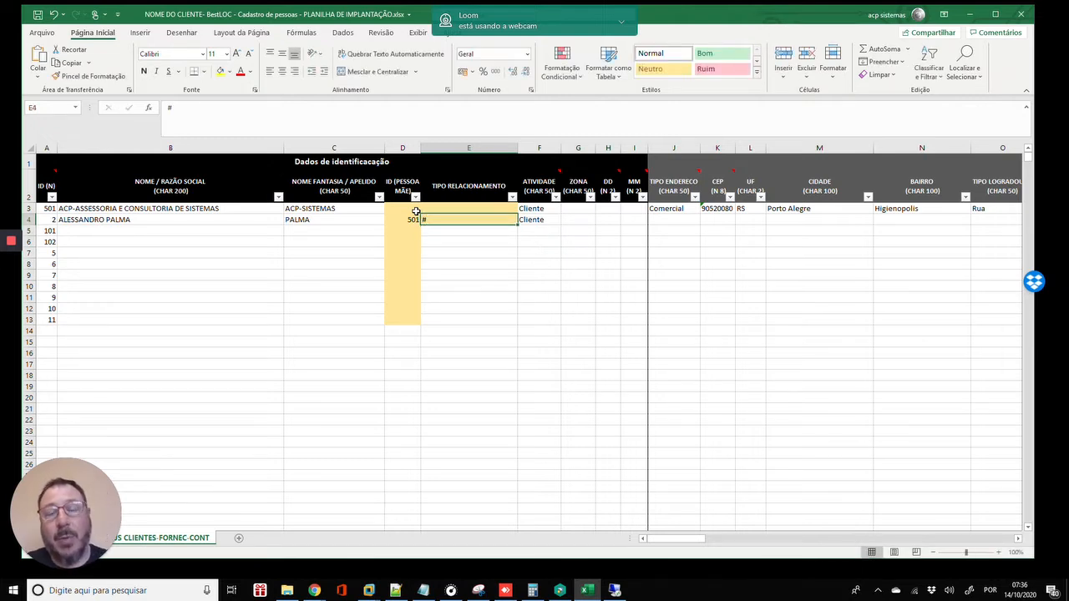
key(Left)
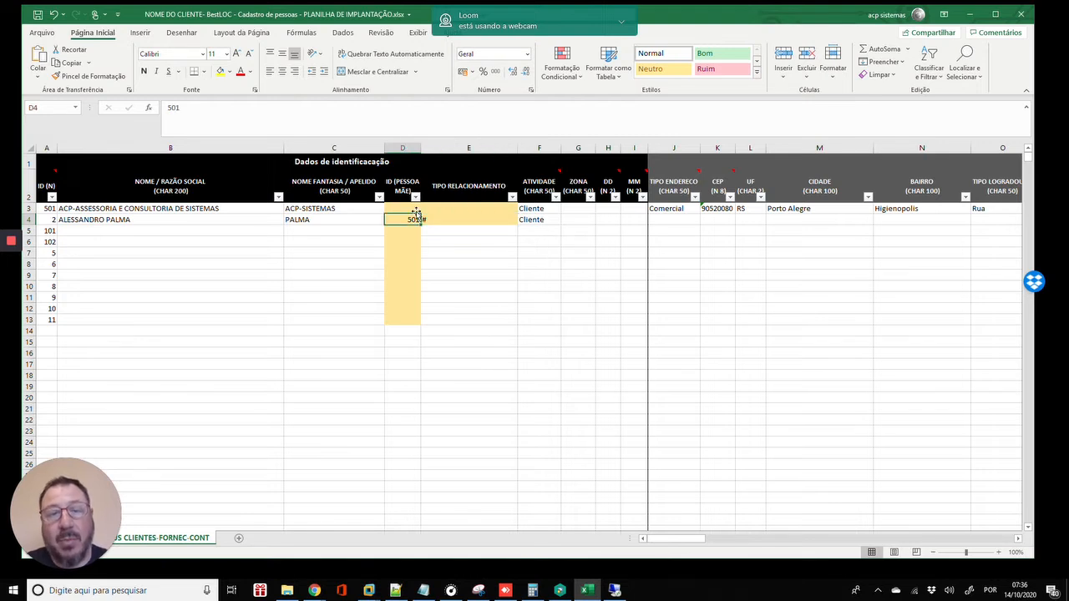
key(Up)
key(Down)
key(Right)
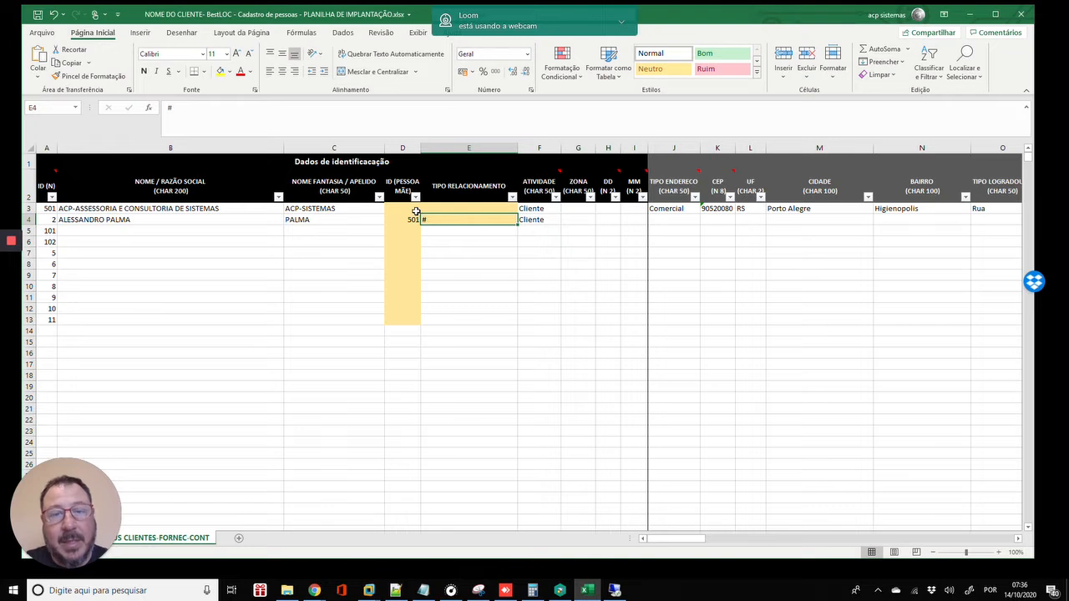
key(Left)
key(Right)
key(Left)
key(Right)
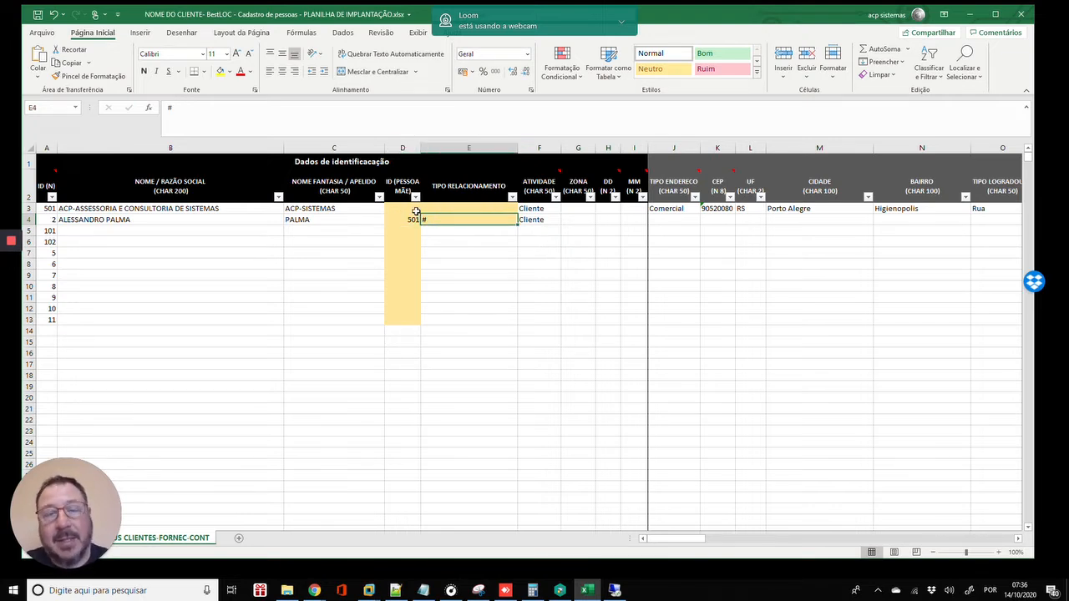
key(Left)
key(Right)
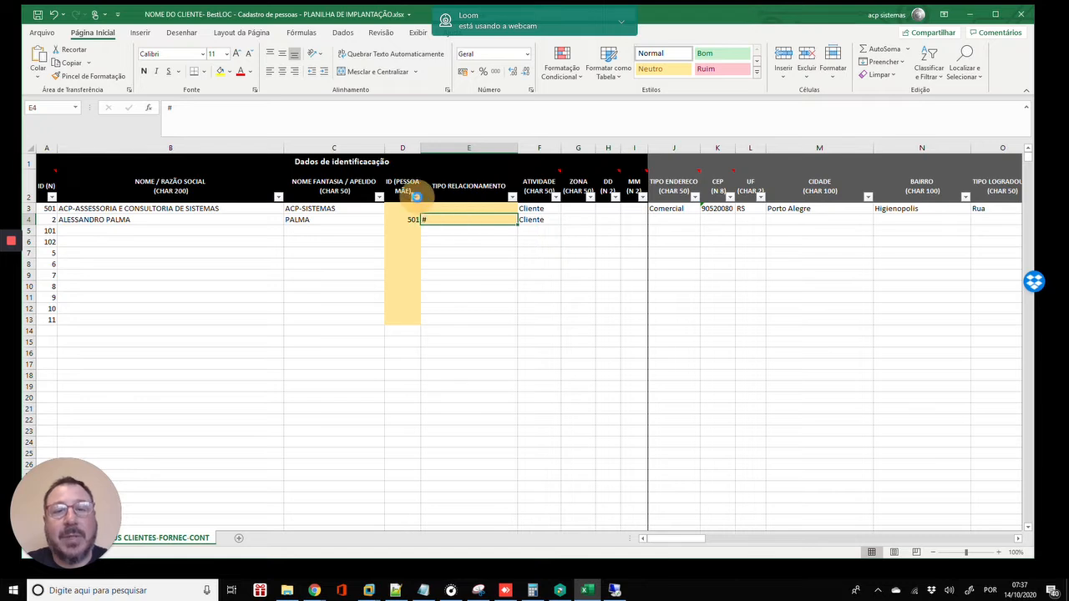
- Filter the parent ID column to show only rows with 501
click(416, 197)
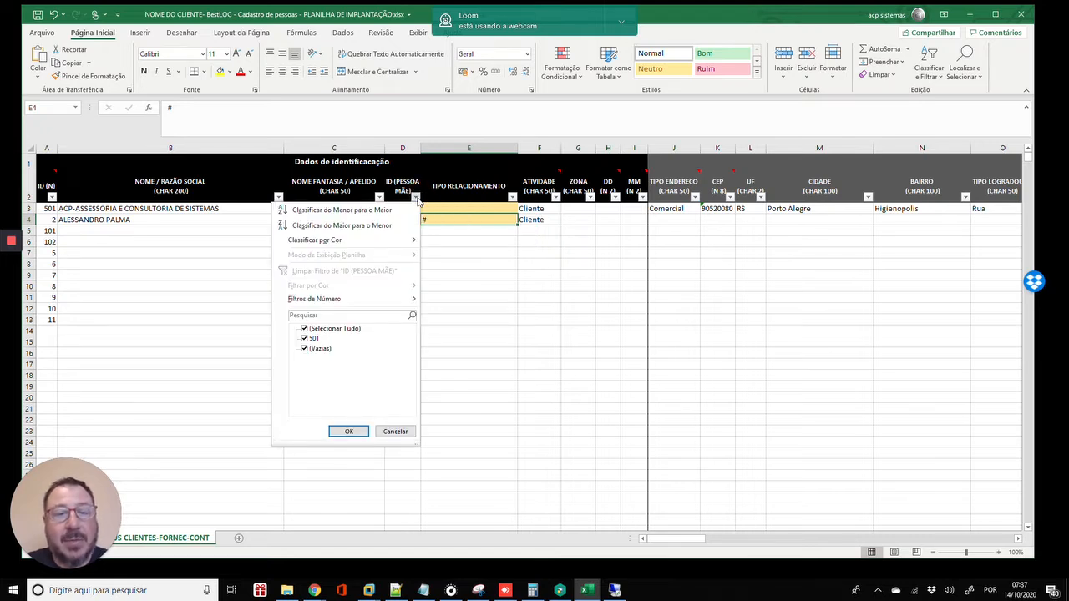
click(303, 331)
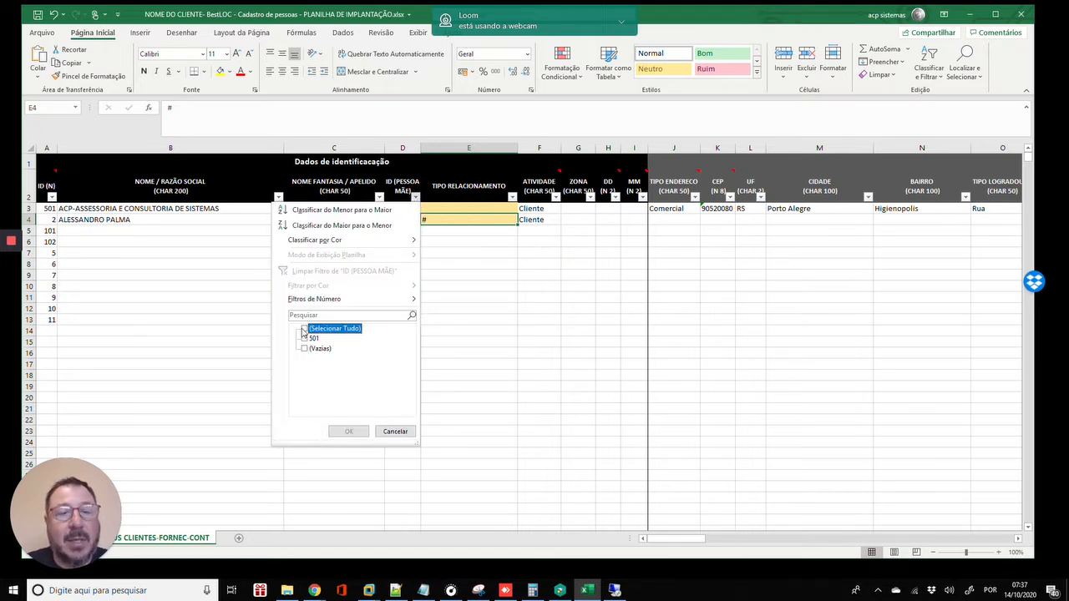
click(304, 339)
click(305, 339)
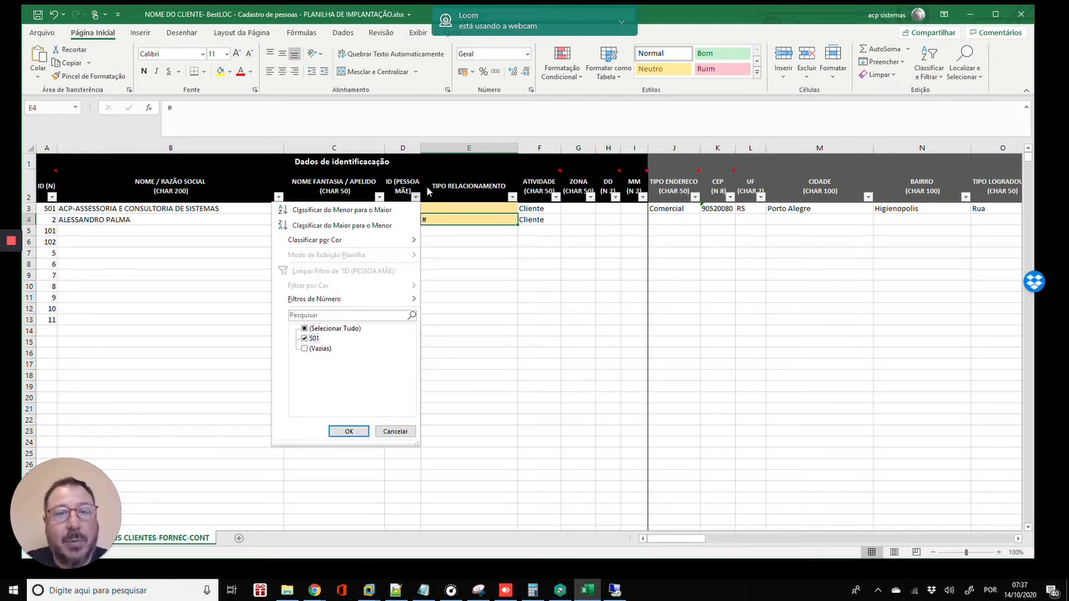
click(350, 431)
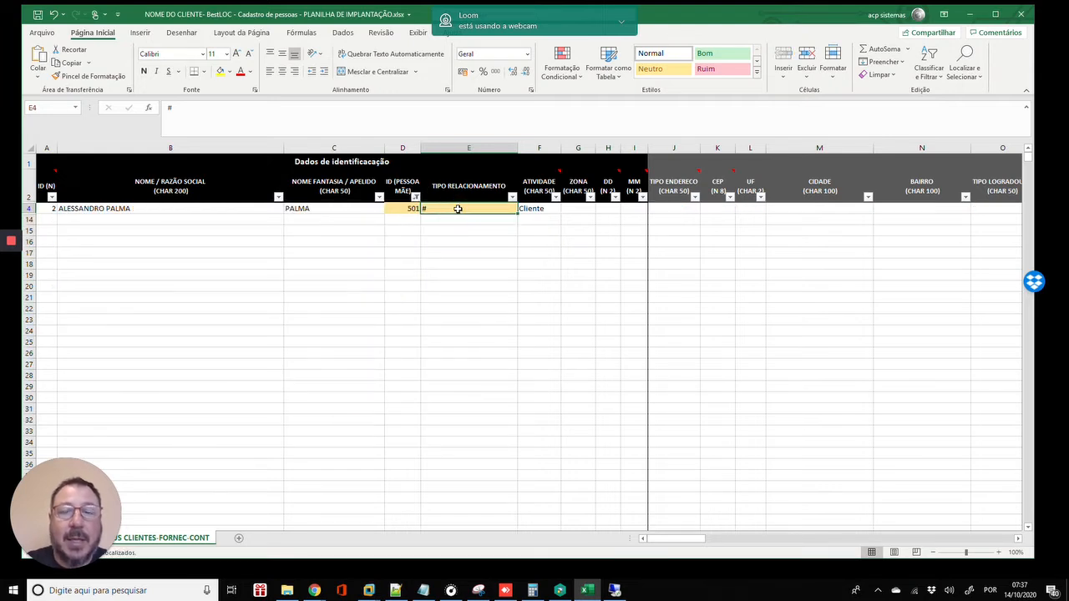
- Replace the # in E4 with CONTATO
key(BackSpace)
key(Return)
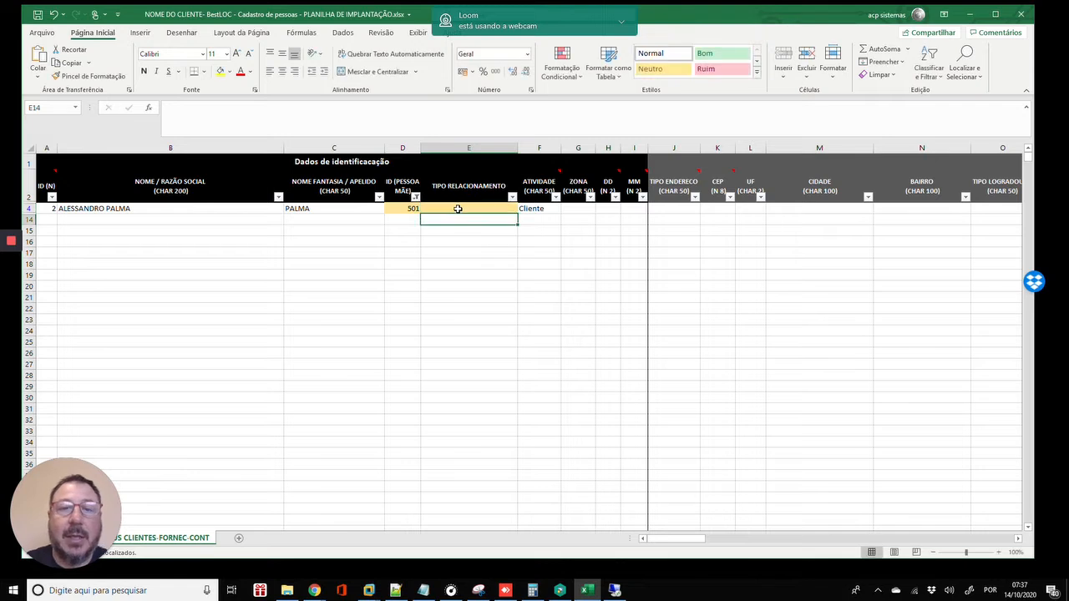
click(495, 208)
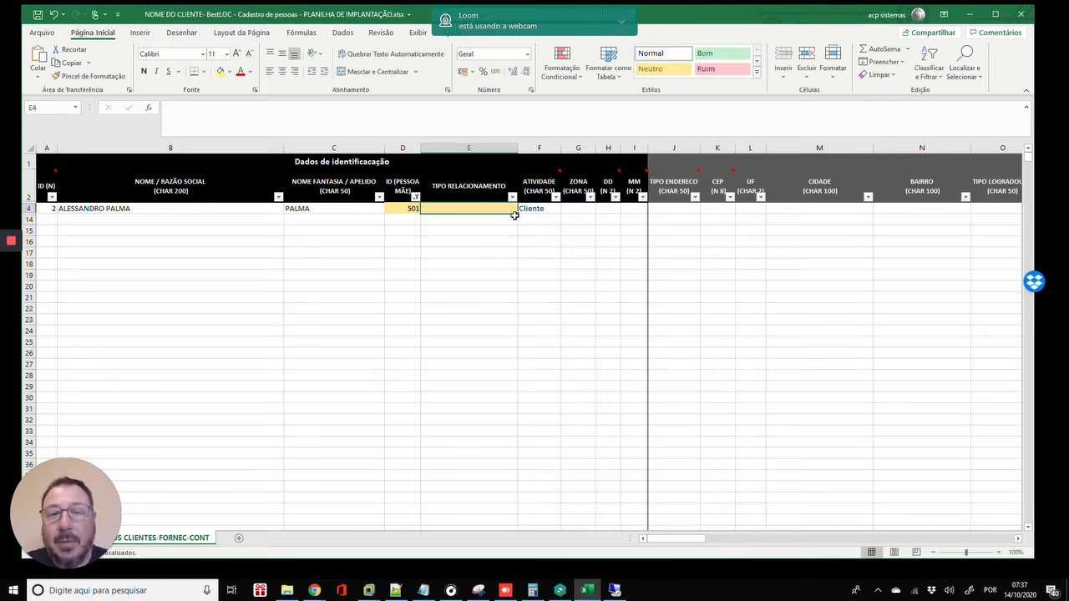
text(CONT)
text(ATO)
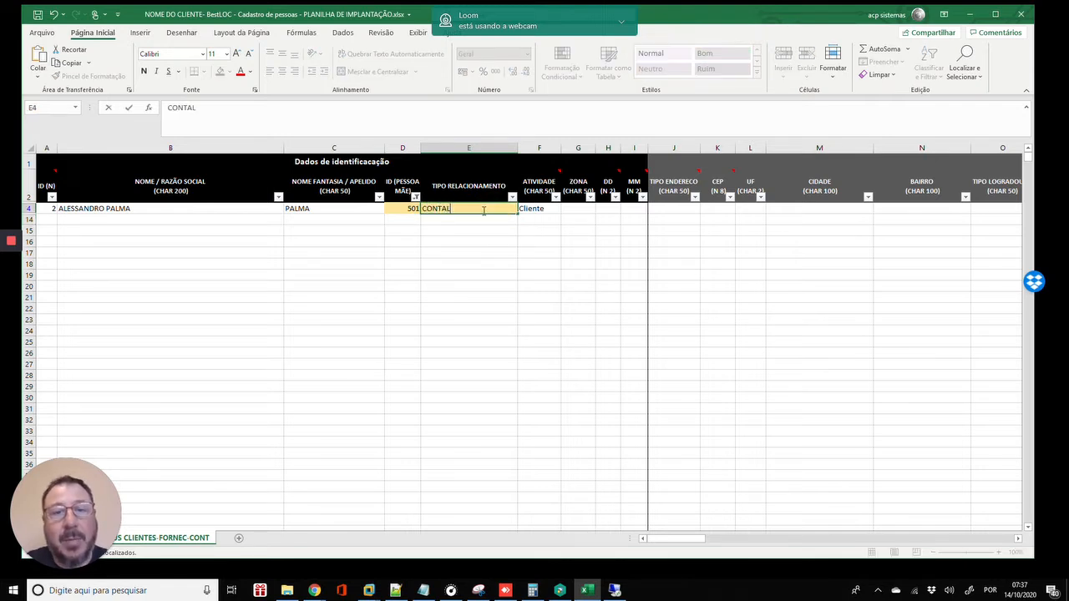
key(Return)
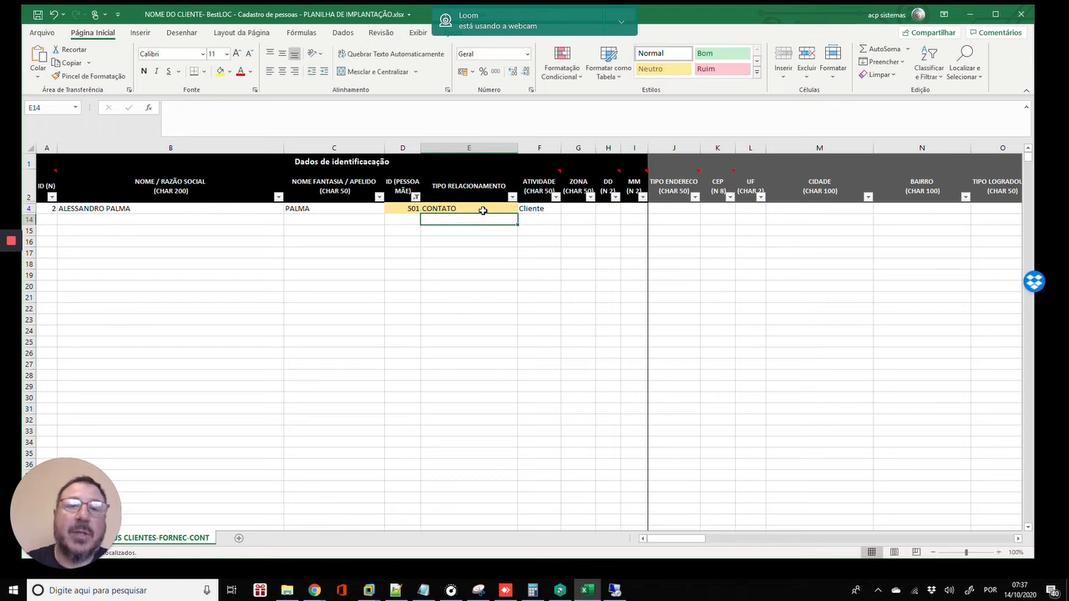
- Clear the parent ID filter so all rows show again
click(415, 197)
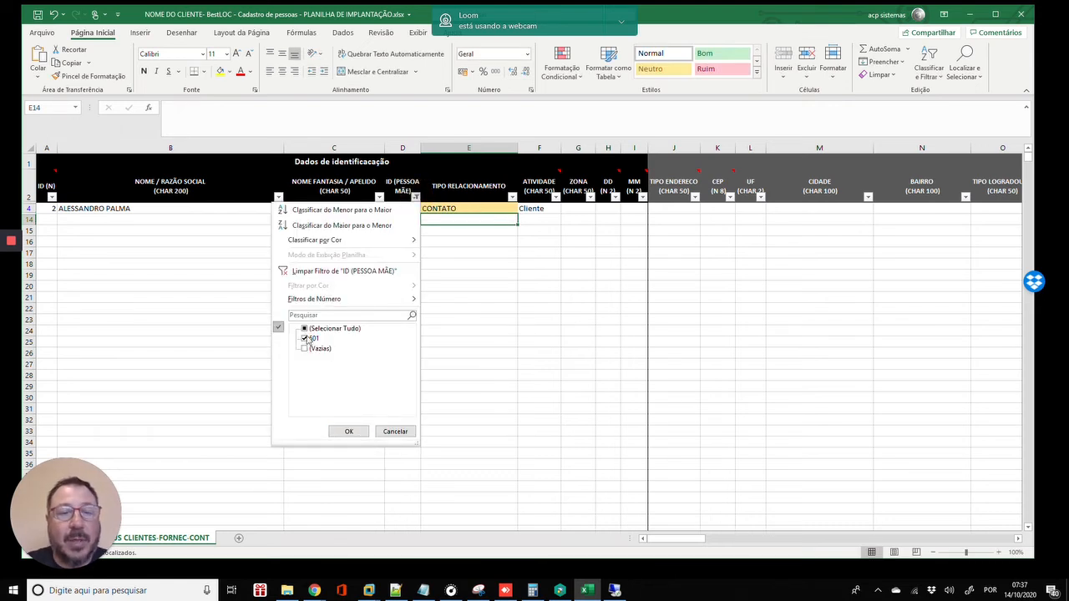
click(304, 339)
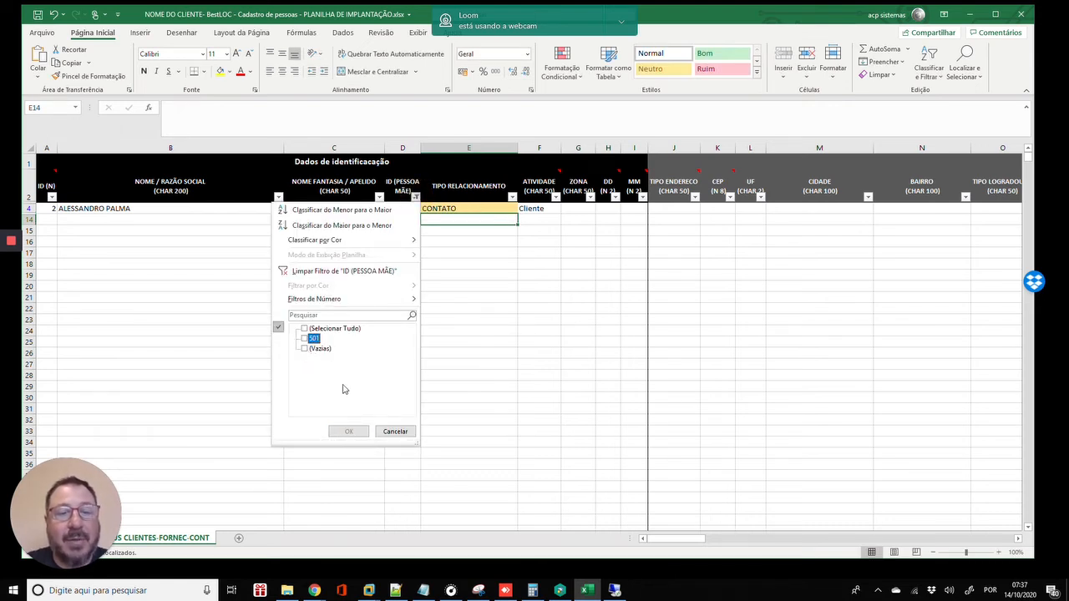
click(305, 329)
click(348, 429)
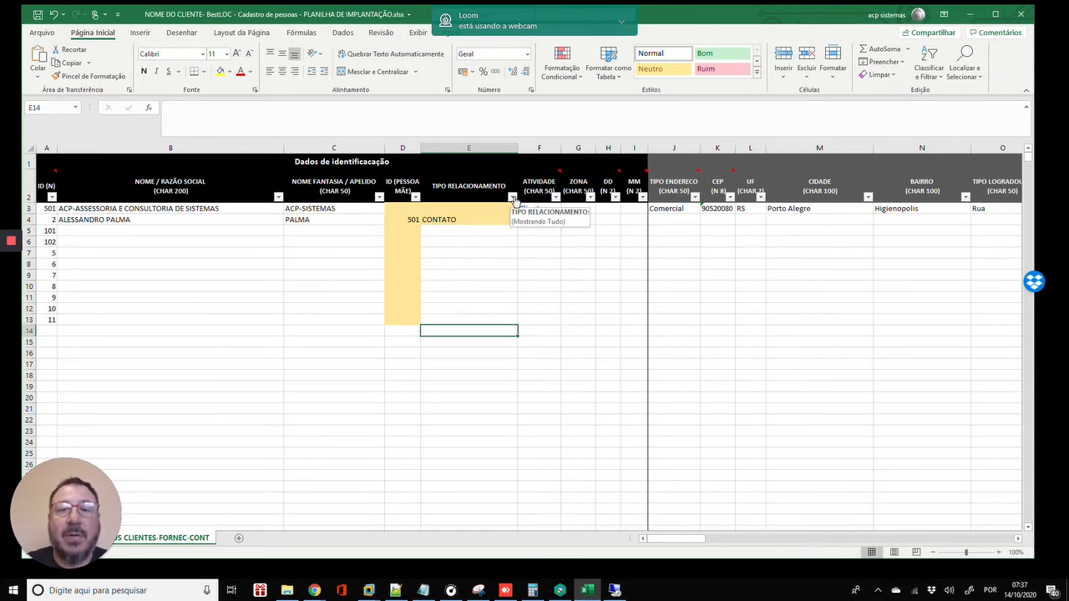
click(512, 197)
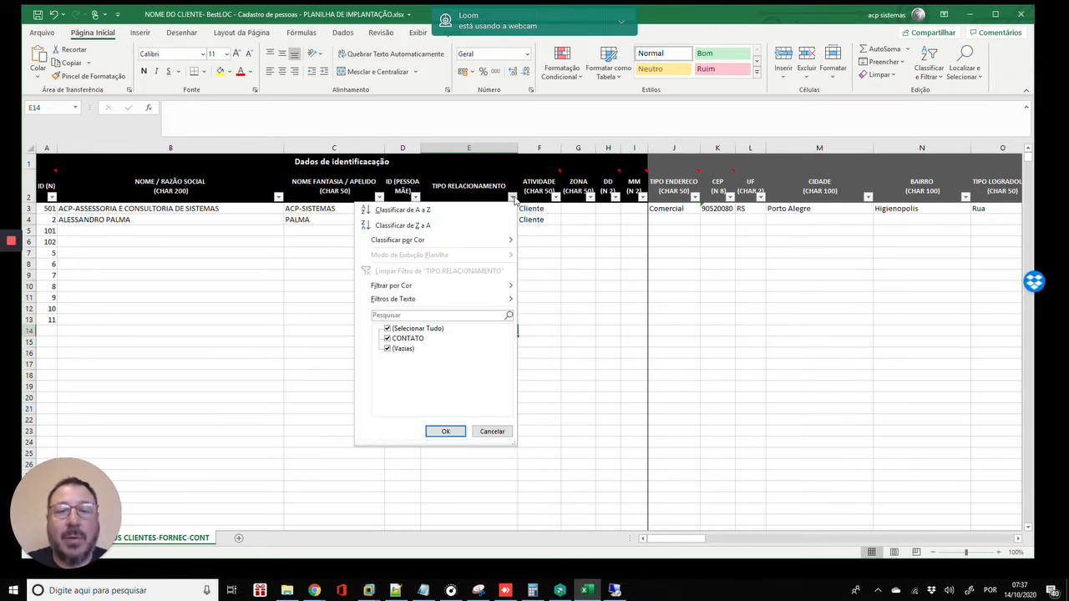
click(402, 328)
click(404, 347)
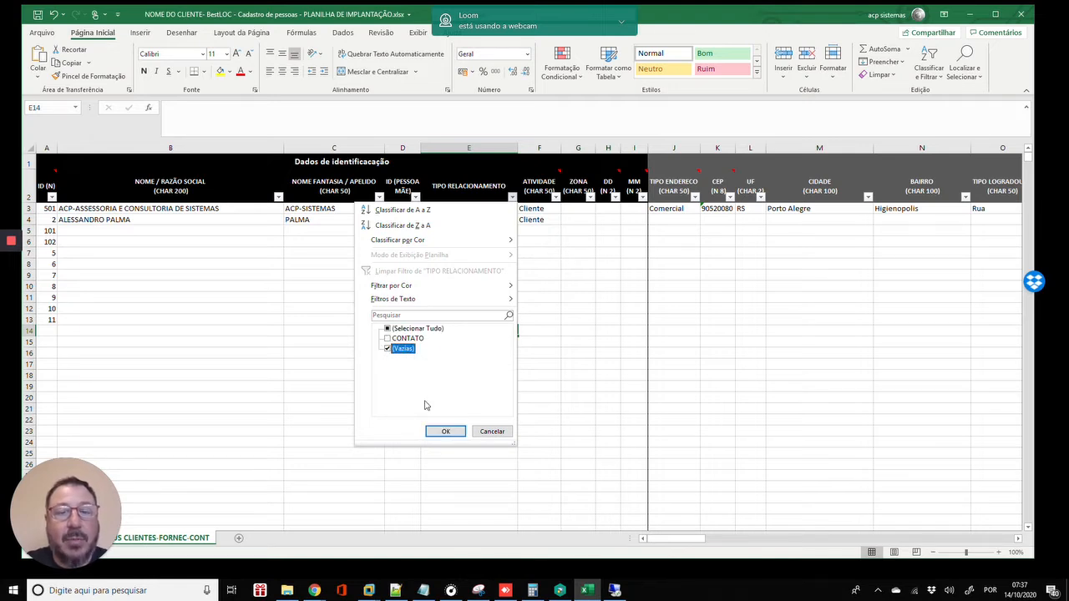
click(443, 431)
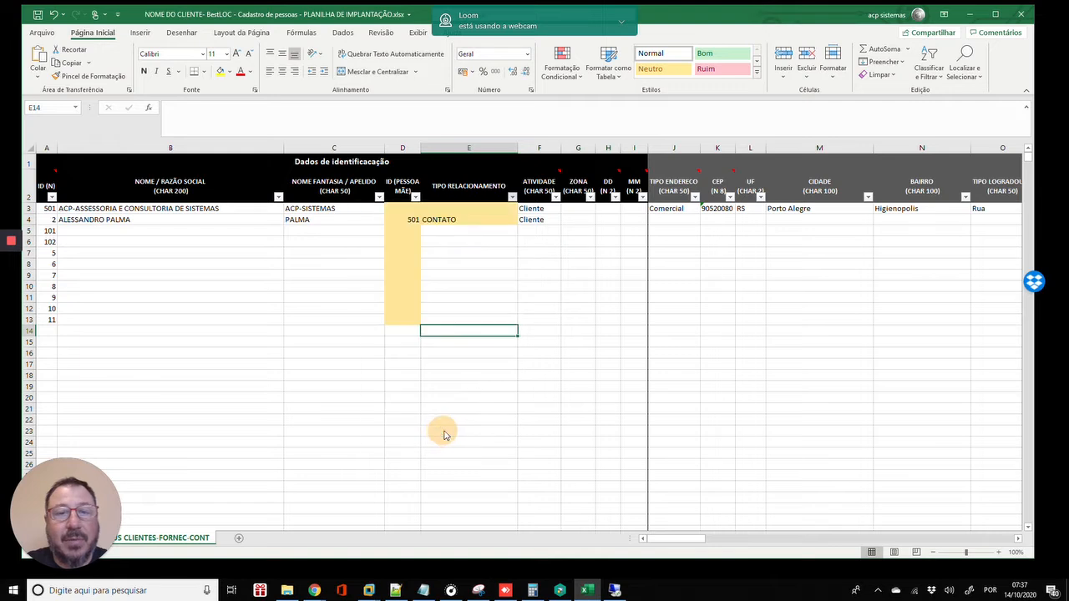
click(406, 211)
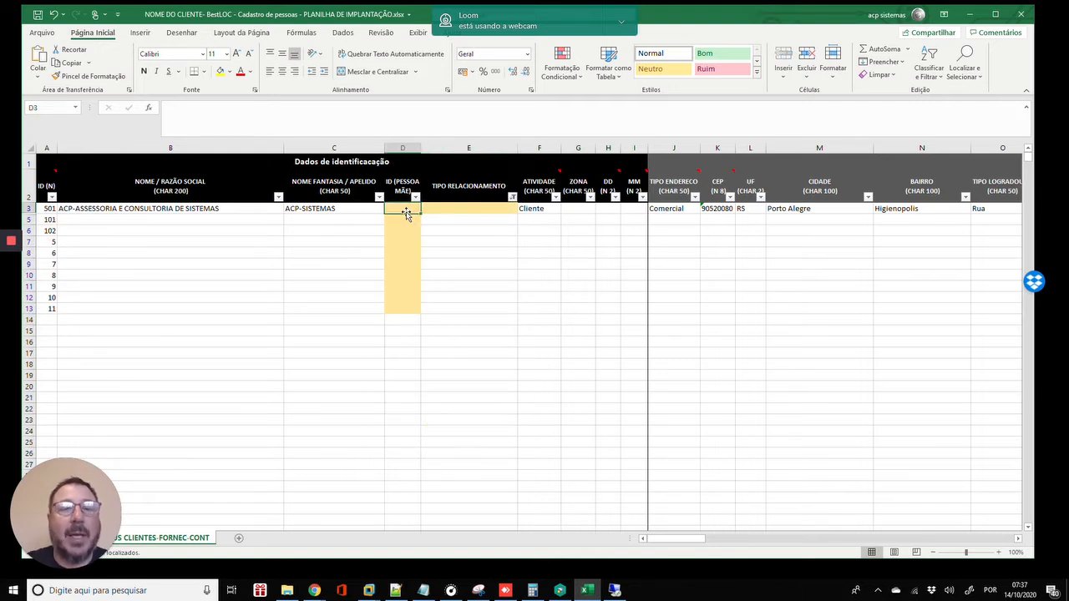
click(511, 197)
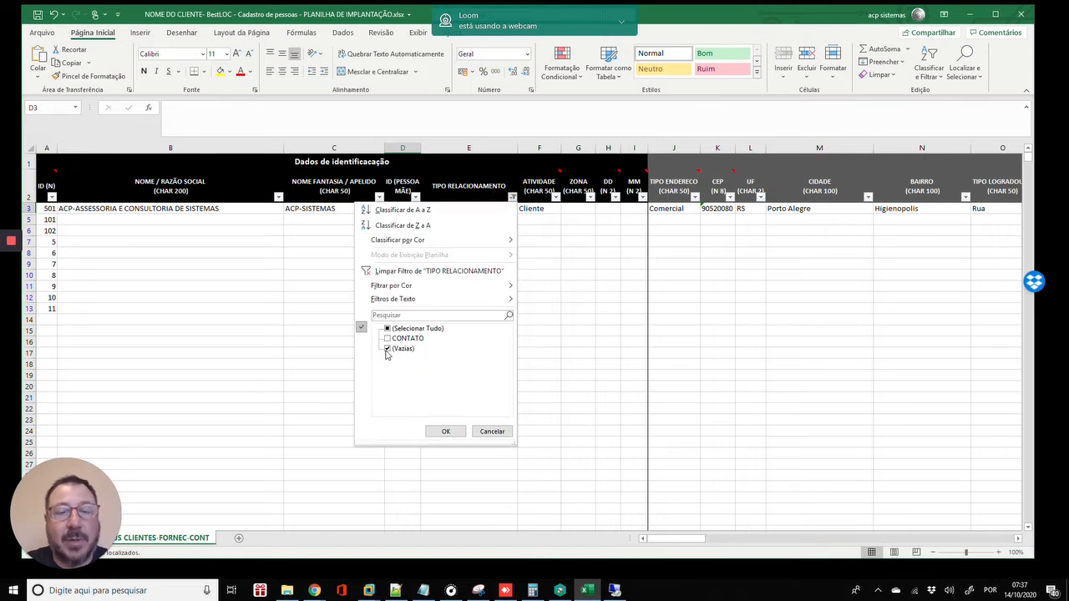
click(387, 349)
click(387, 330)
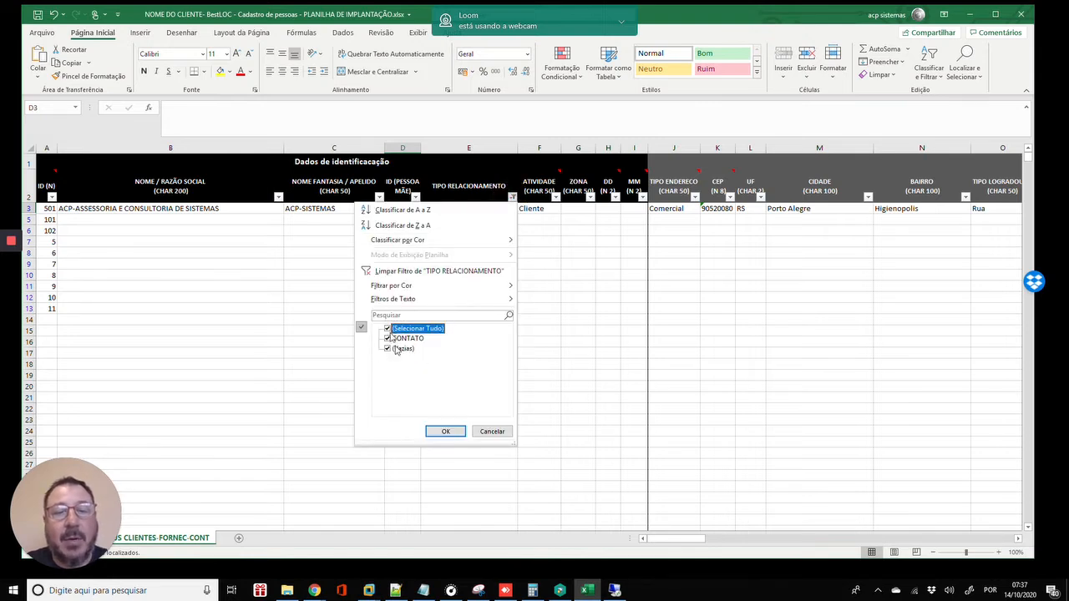
click(447, 431)
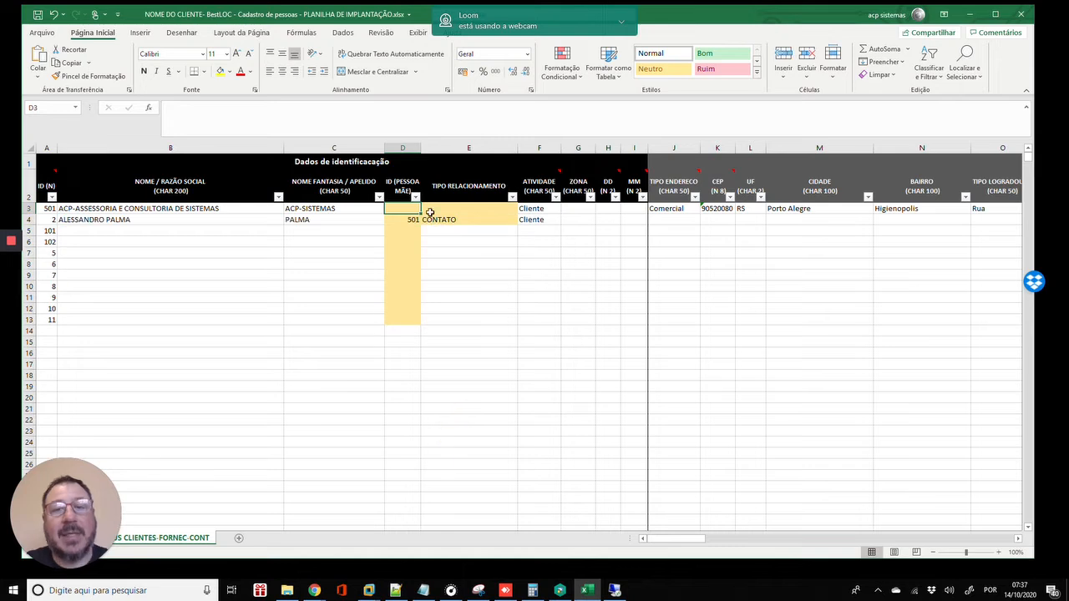
- Widen the ZONA column G to about 17.57 so the following columns shift right
click(504, 220)
click(551, 220)
click(577, 222)
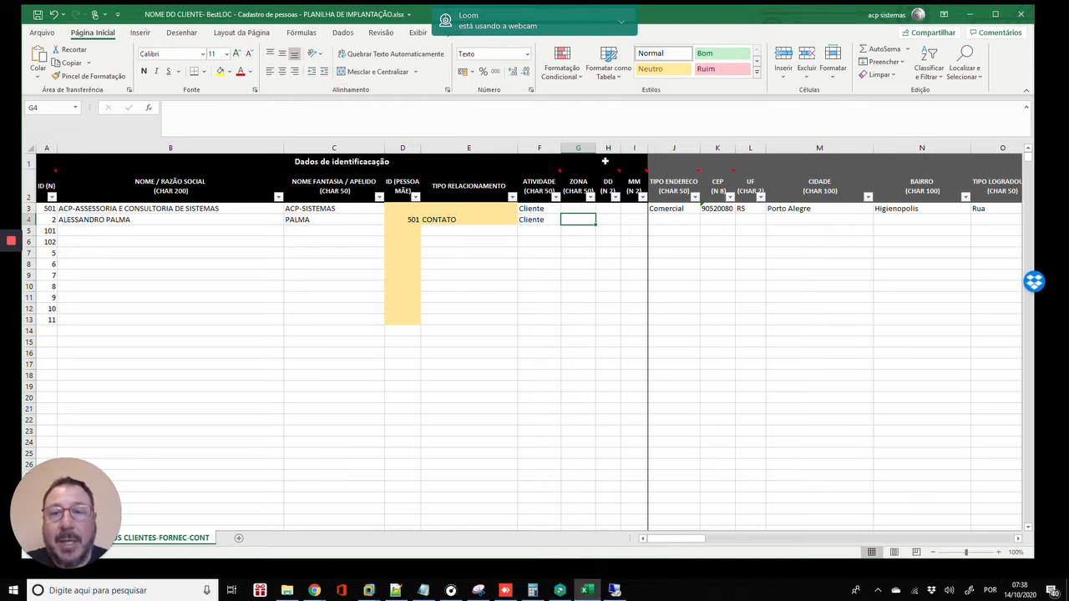
drag(598, 149, 628, 147)
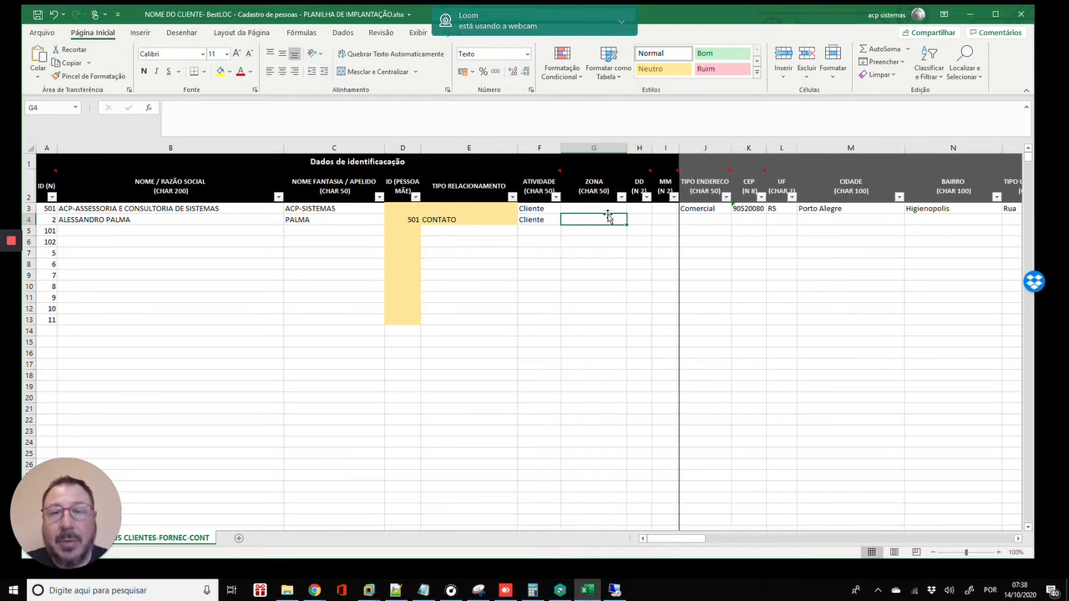
click(608, 209)
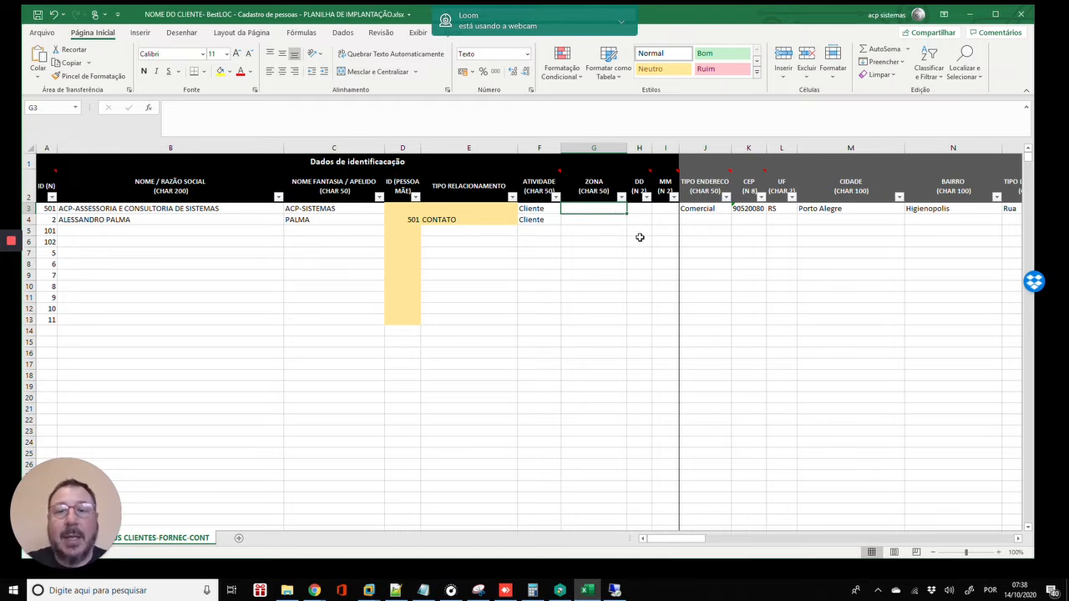
drag(626, 148, 633, 147)
click(605, 220)
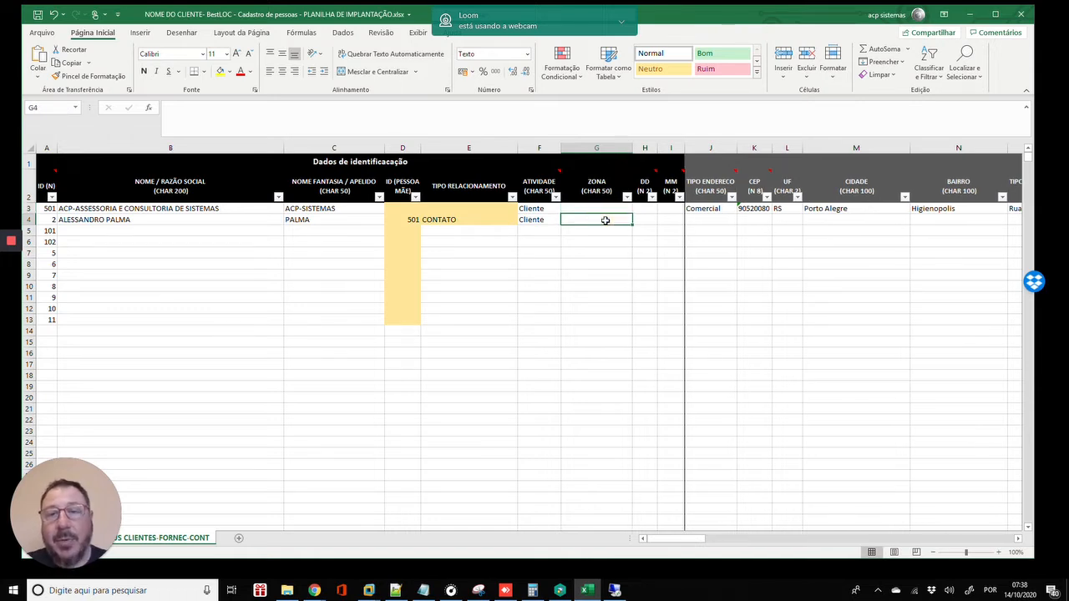
- Widen column DD slightly, then enter SUL in G3 and NORTE in G4
drag(658, 149, 678, 149)
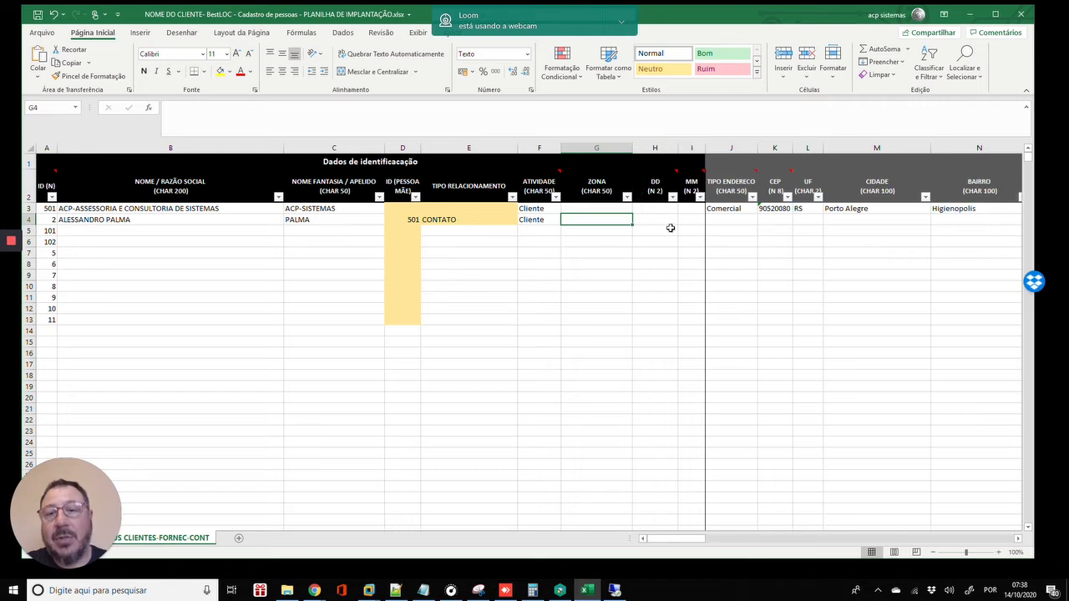
click(622, 209)
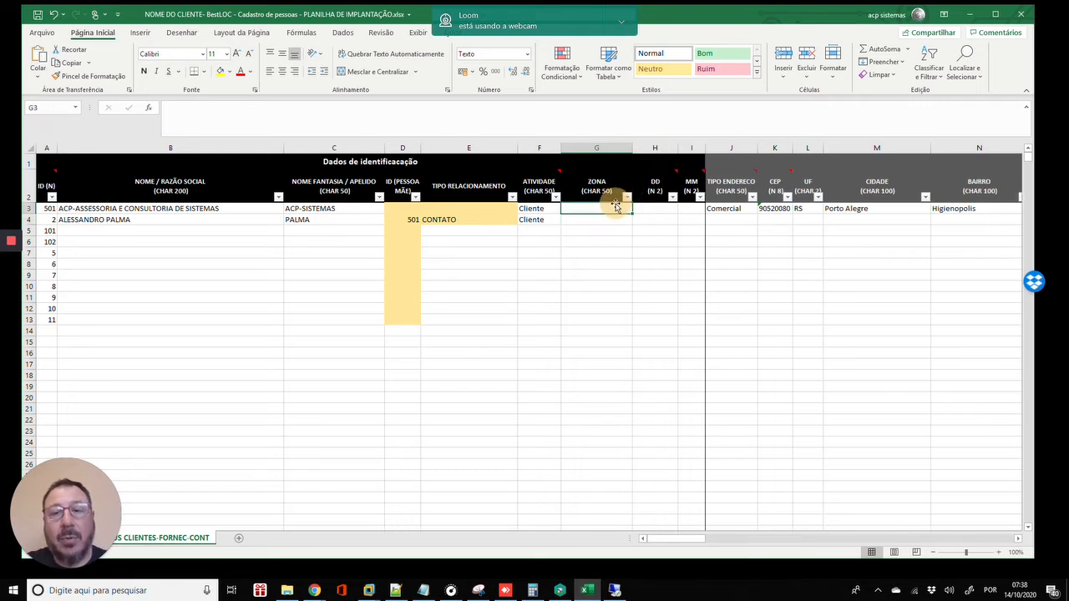
text(SUL)
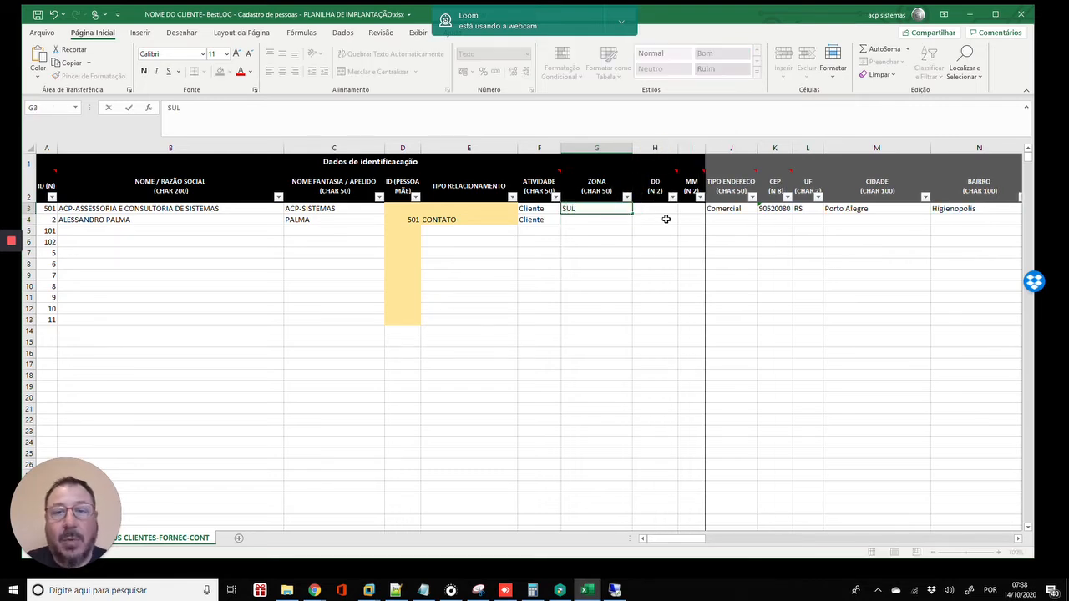
key(Return)
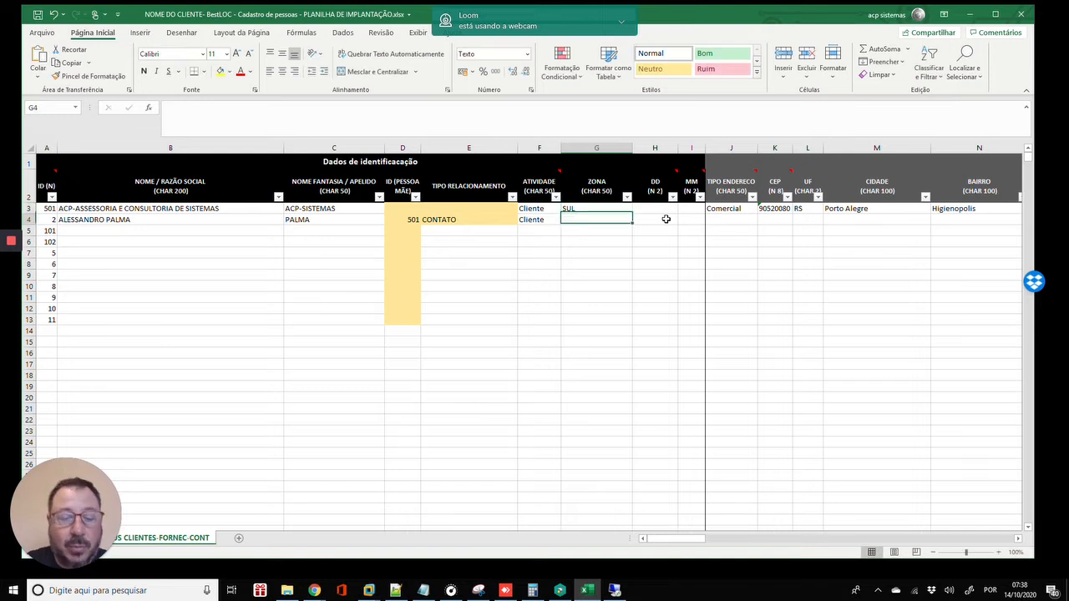
text(NORT)
key(BackSpace)
text(RTO)
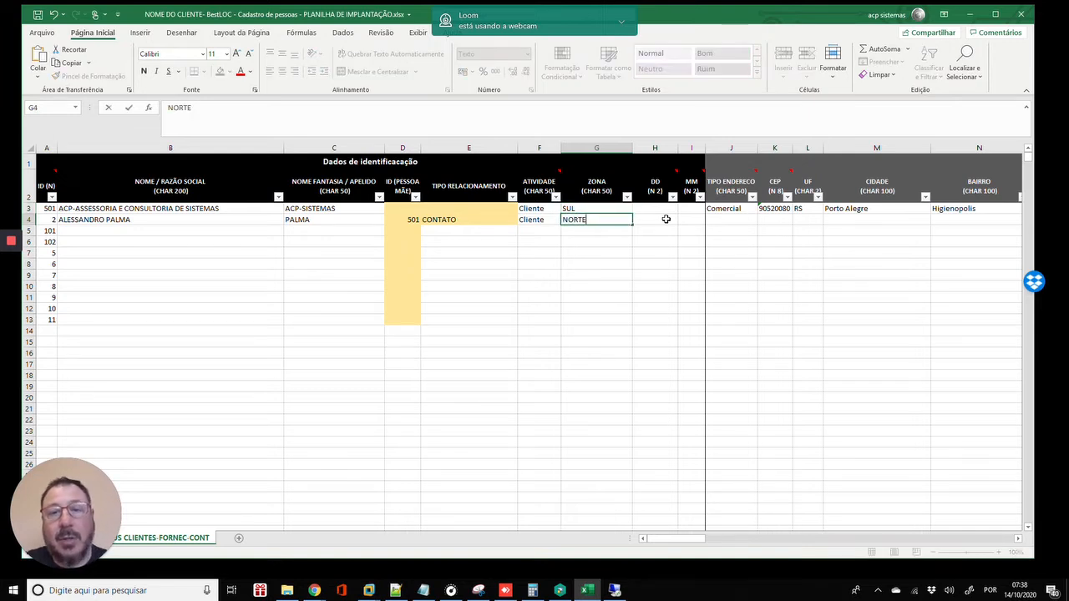
key(Return)
key(Up)
key(Up)
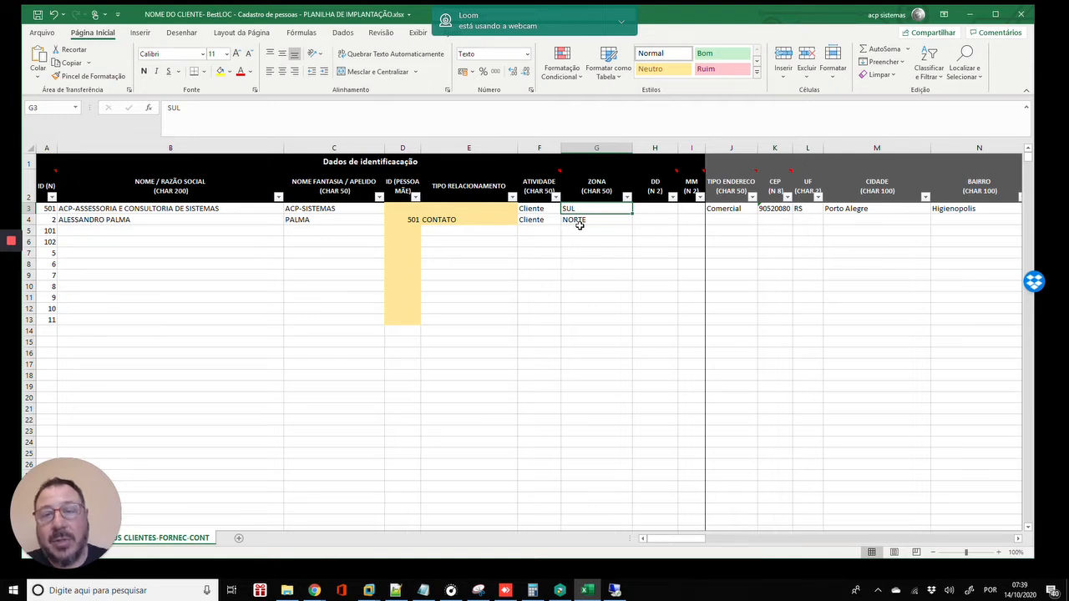
- Replace the ZONA entries in G3 and G4 with #, clearing a stray 3 from G6
click(580, 225)
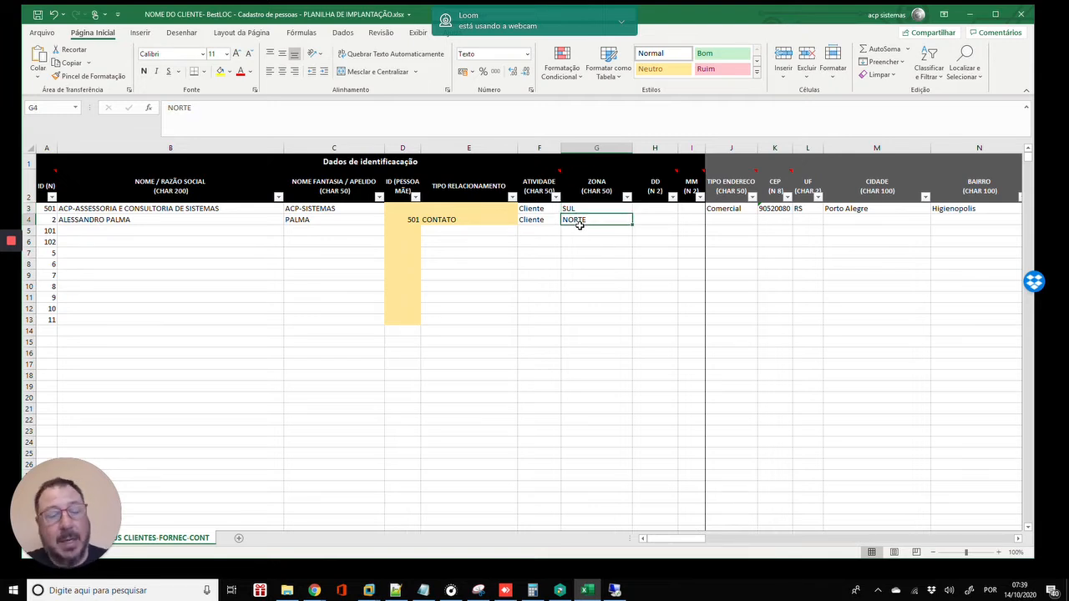
key(Down)
key(Down)
text(3)
key(Up)
key(Up)
key(Up)
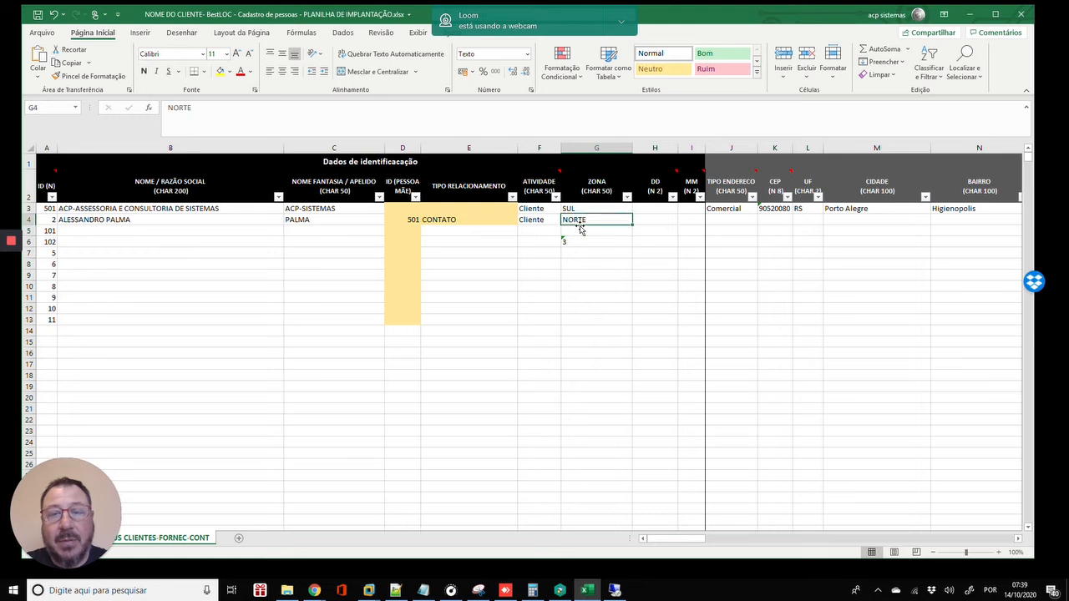
text(#)
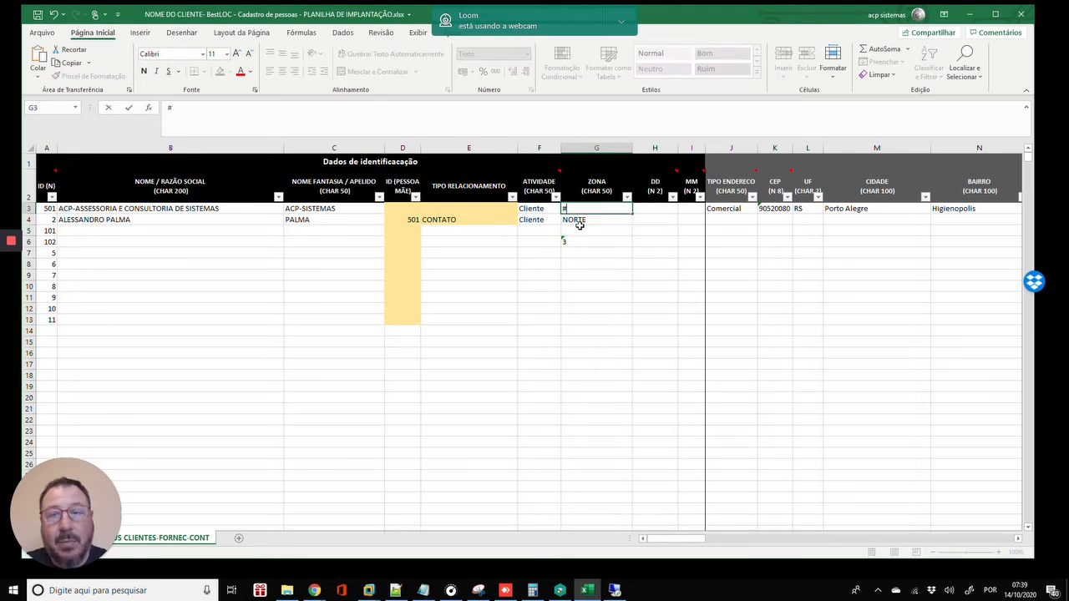
key(Return)
text(#)
key(Down)
key(Down)
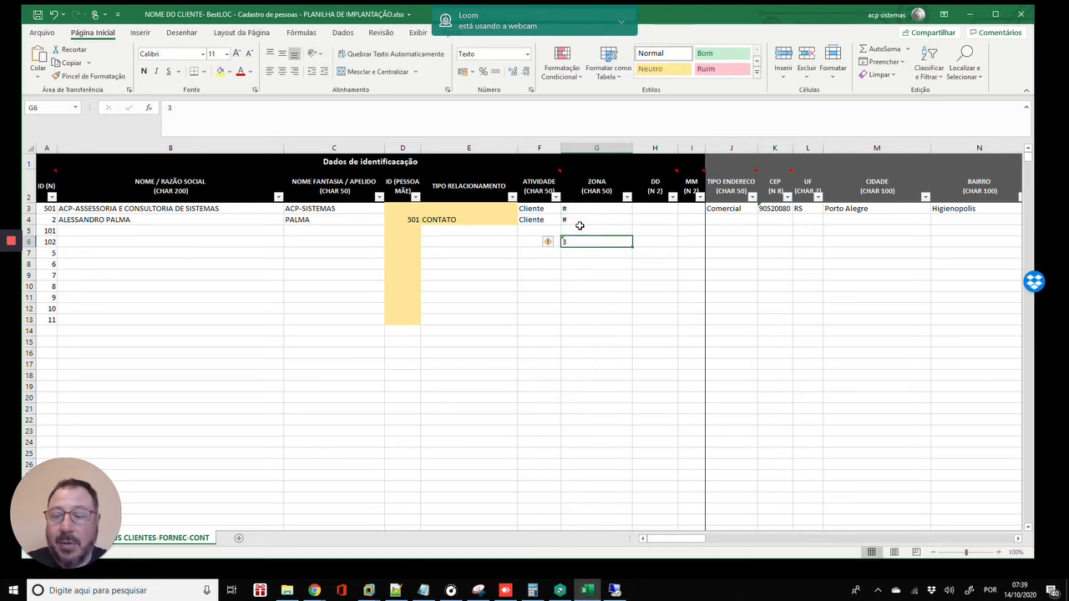
key(Delete)
key(Up)
key(Up)
key(Up)
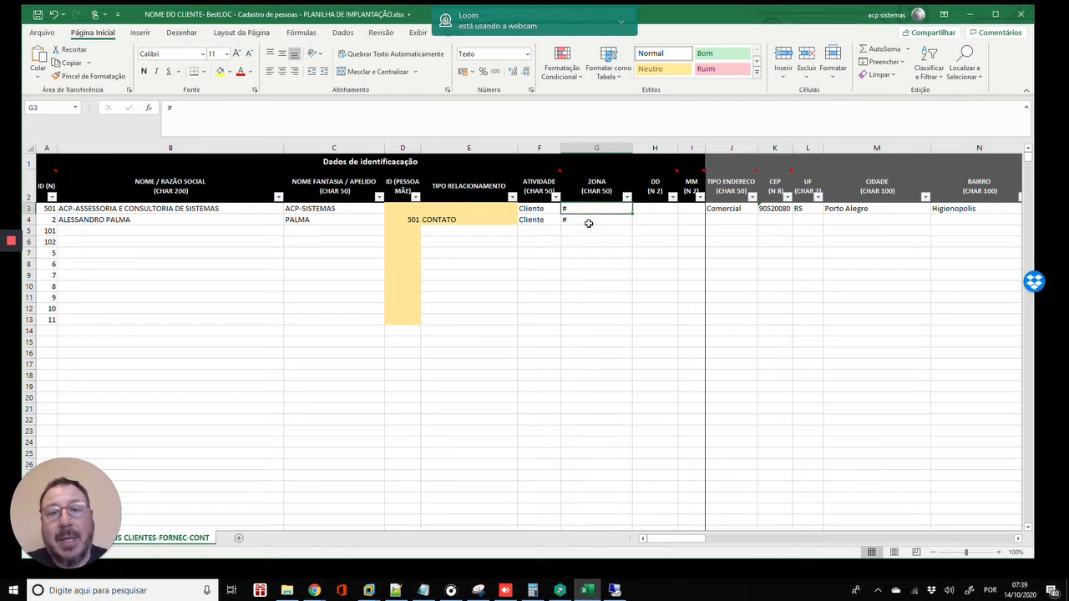
- Check the # values in ZONA cells G3 and G4
click(589, 221)
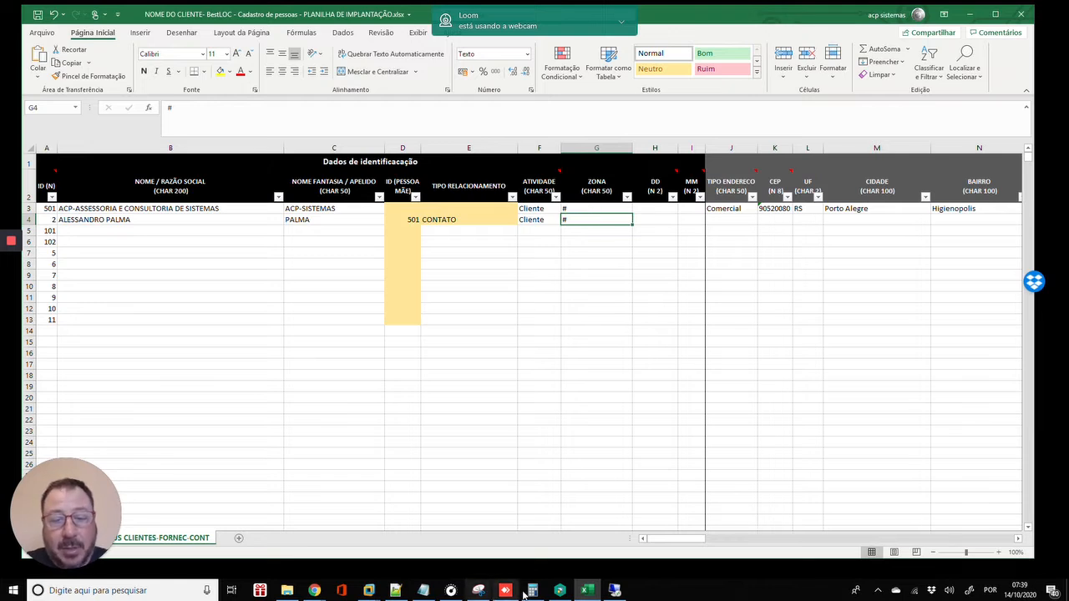
mouse_move(615, 591)
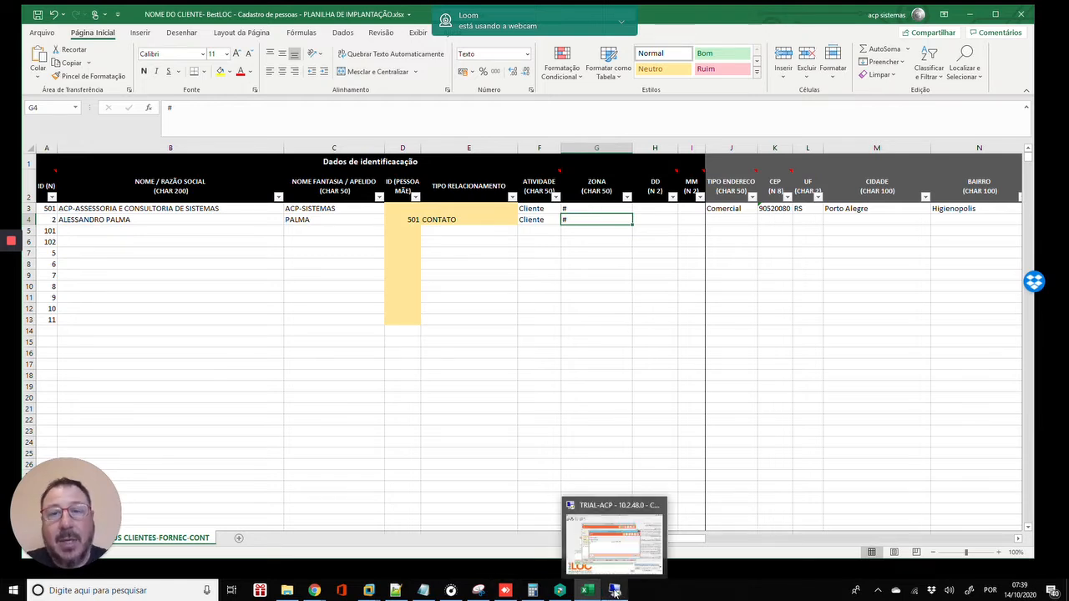
click(593, 208)
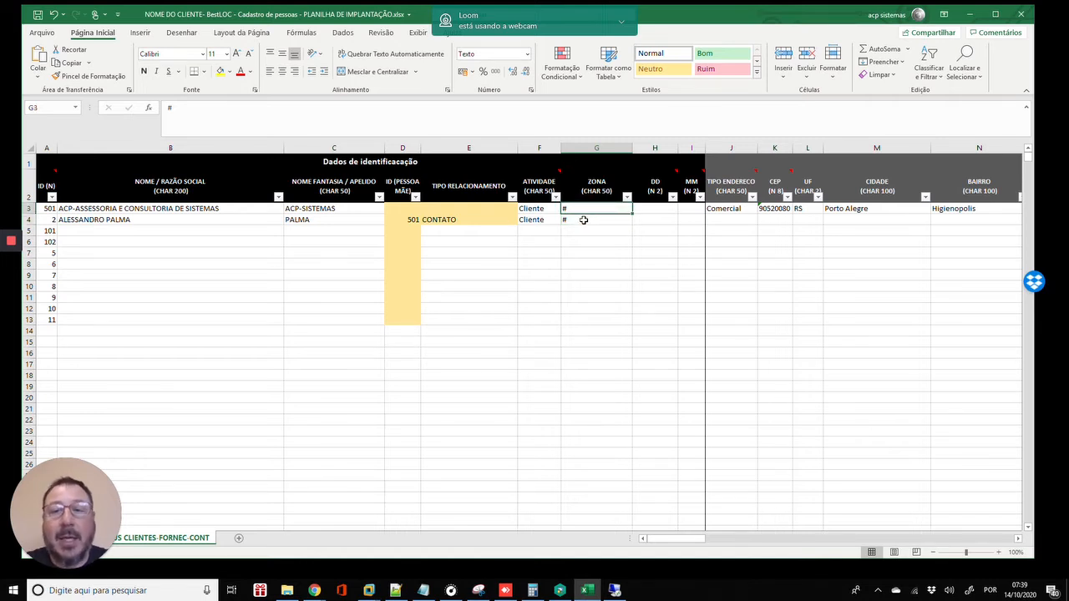
click(584, 219)
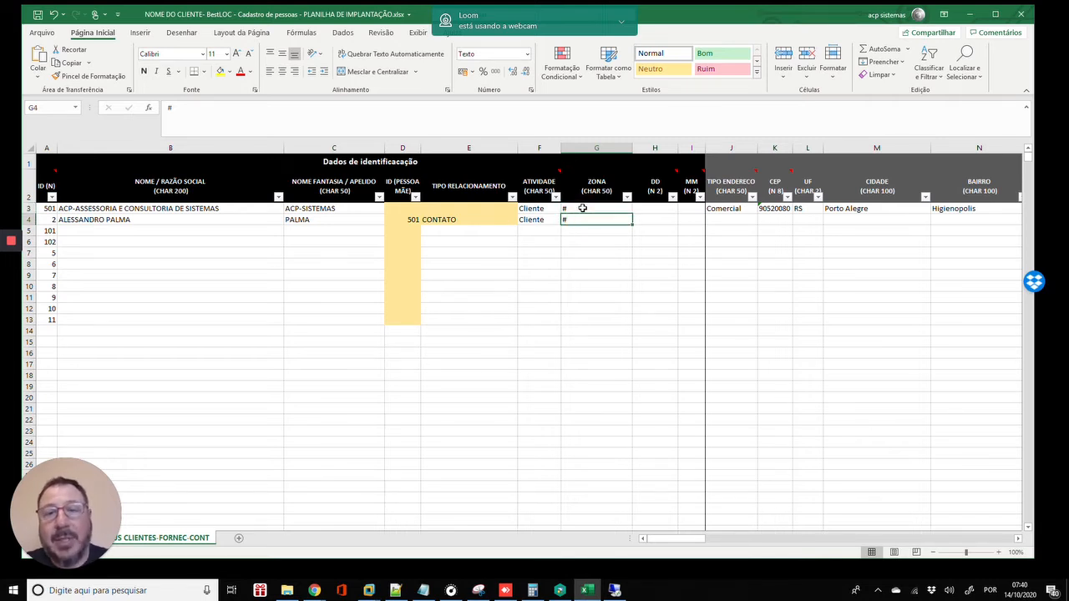
click(583, 207)
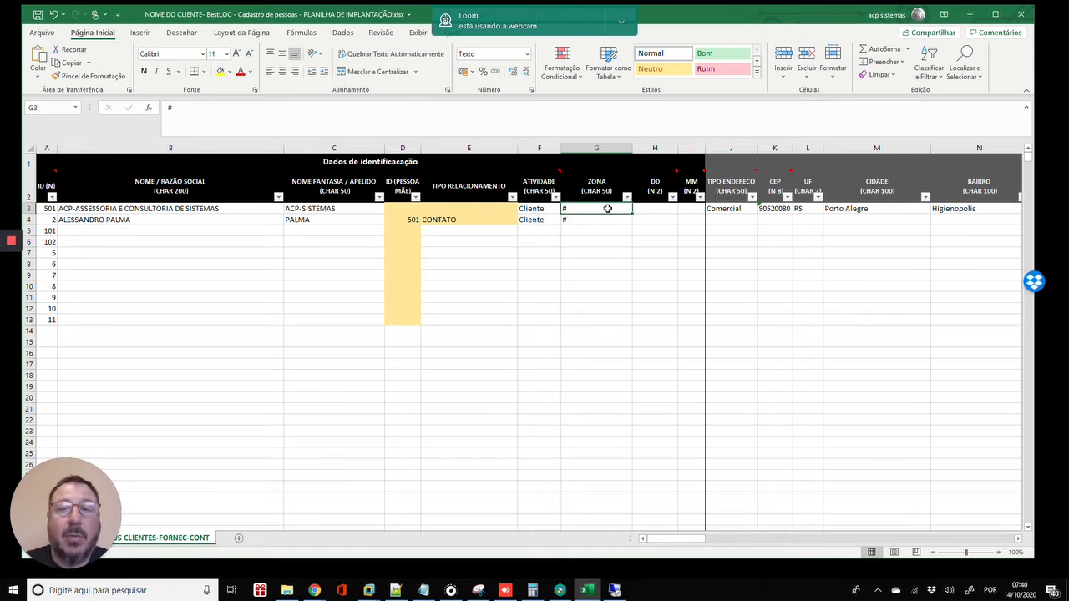
- Enter 30 as the day in the DD cell H4
key(Right)
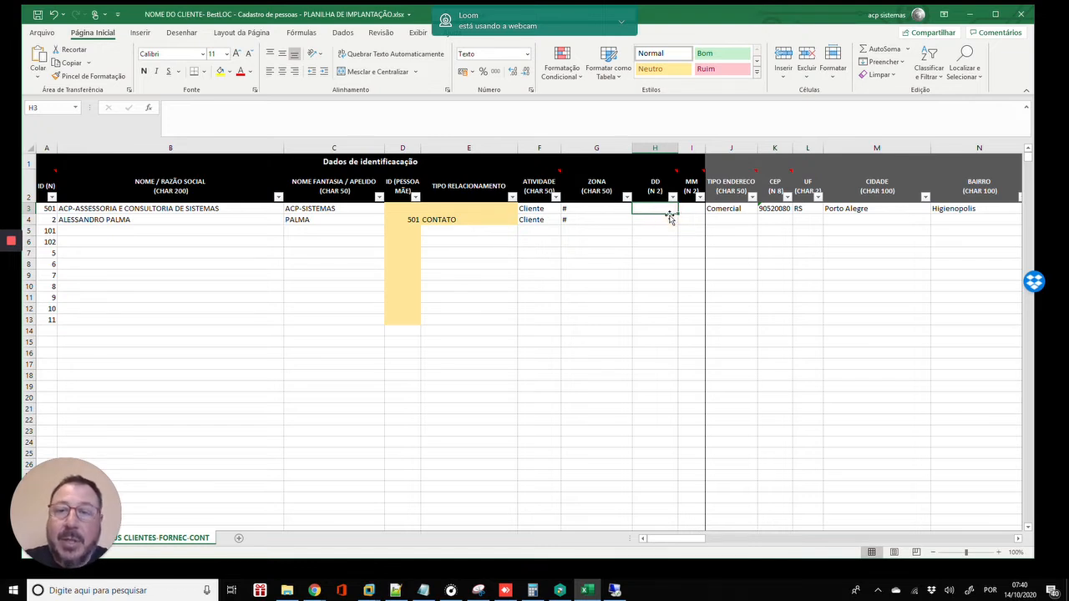
key(Right)
key(Right)
key(Right)
key(Right)
key(Left)
key(Left)
key(Left)
key(Left)
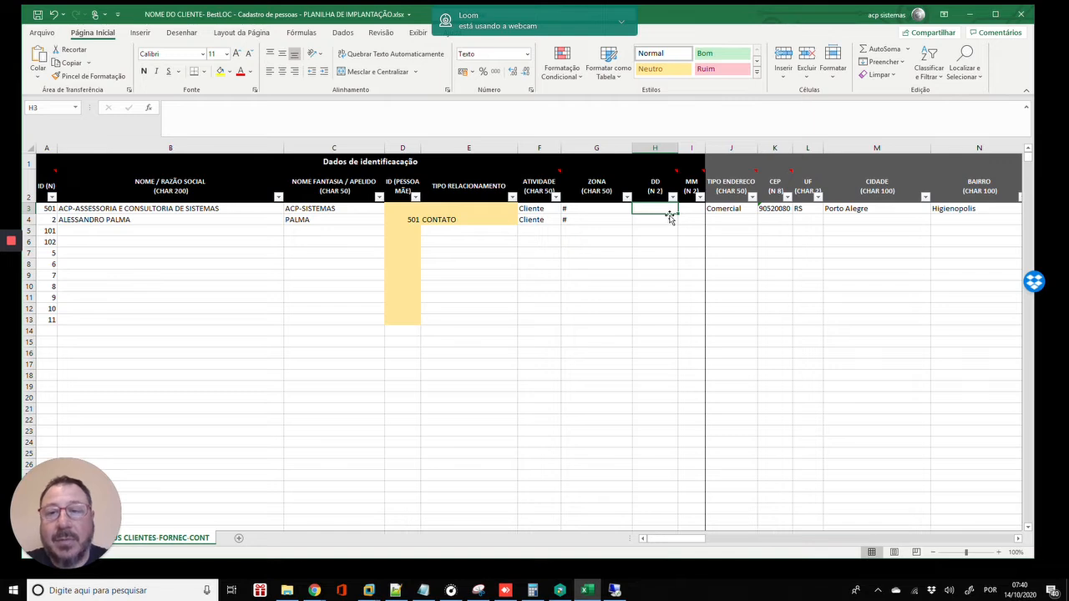
key(Up)
key(Down)
key(Down)
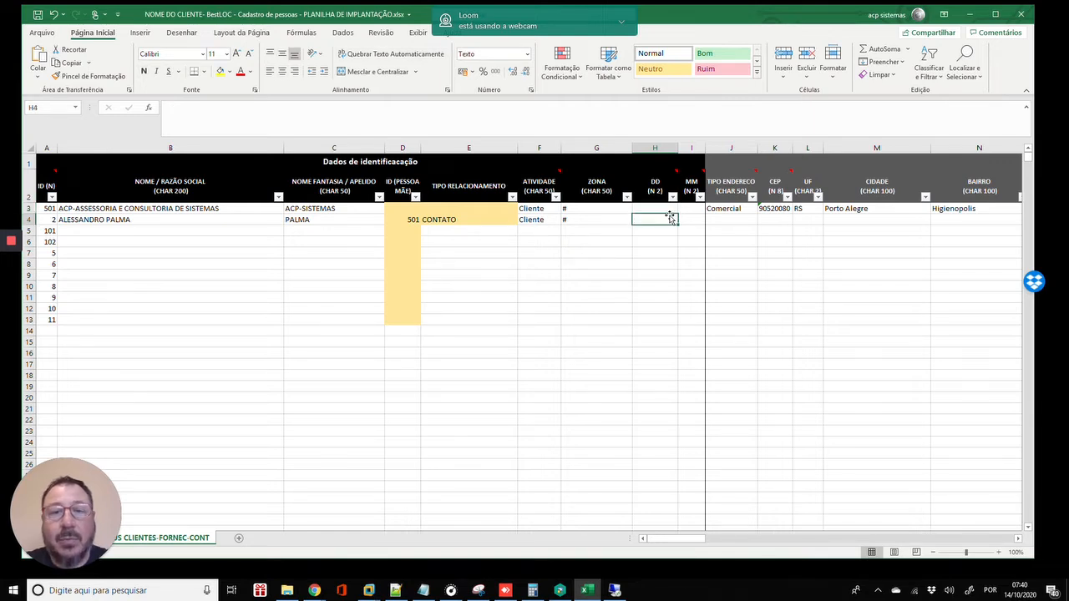
key(Up)
key(Up)
key(Down)
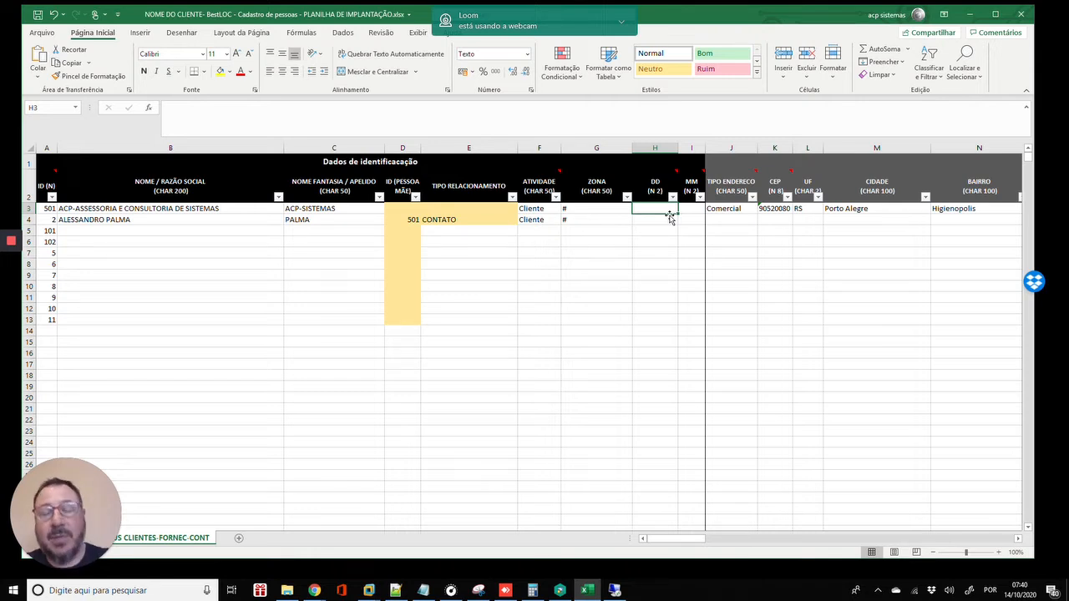
key(Down)
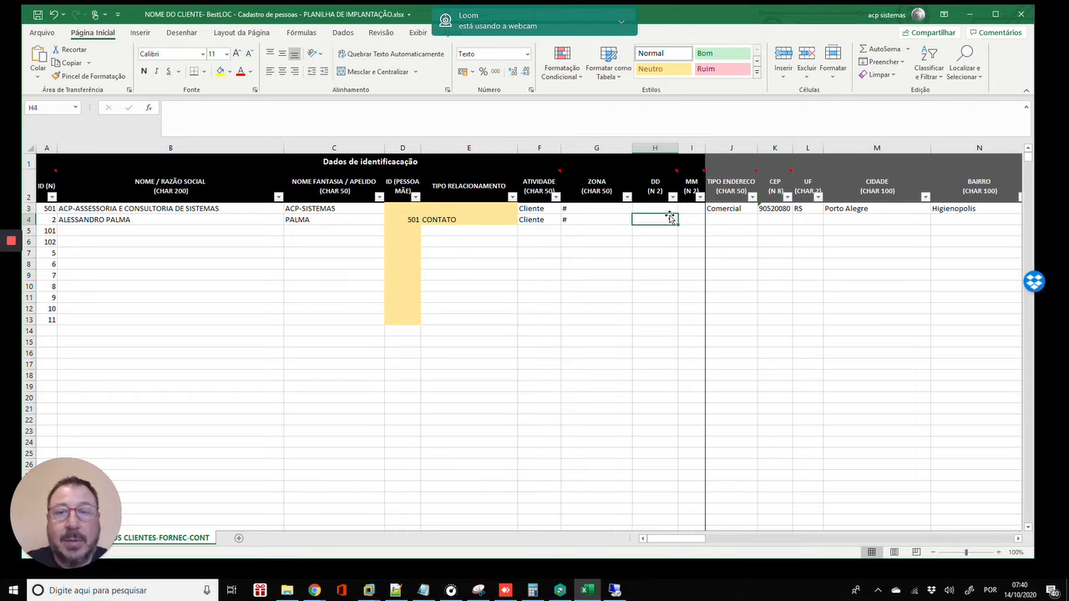
text(30)
key(Return)
- Enter 06 as the month in MM cell I4, which then displays as ######
key(Up)
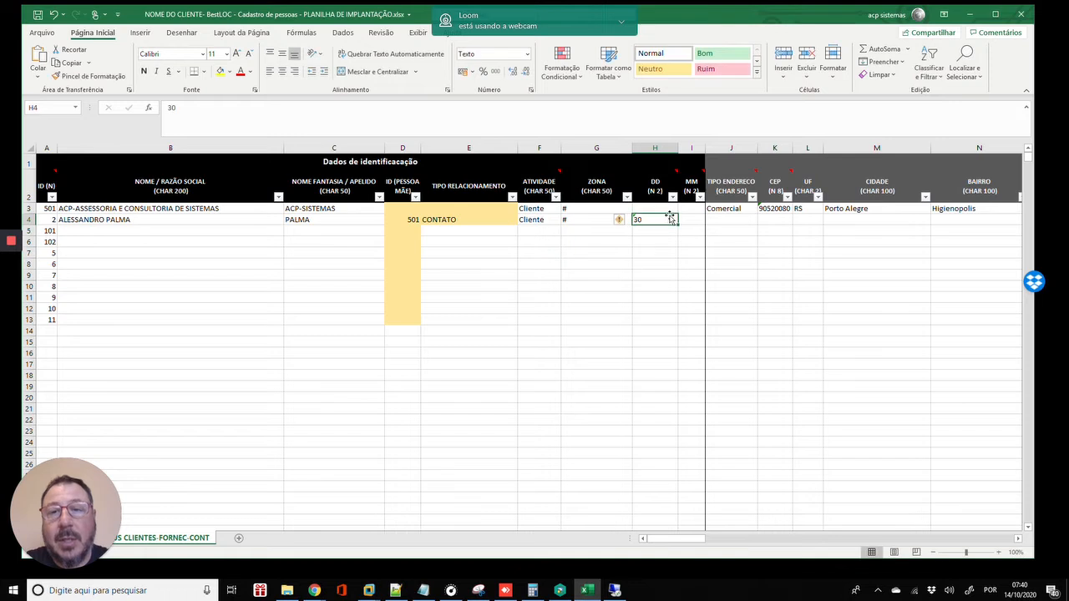
key(Right)
text(06)
key(Return)
key(Up)
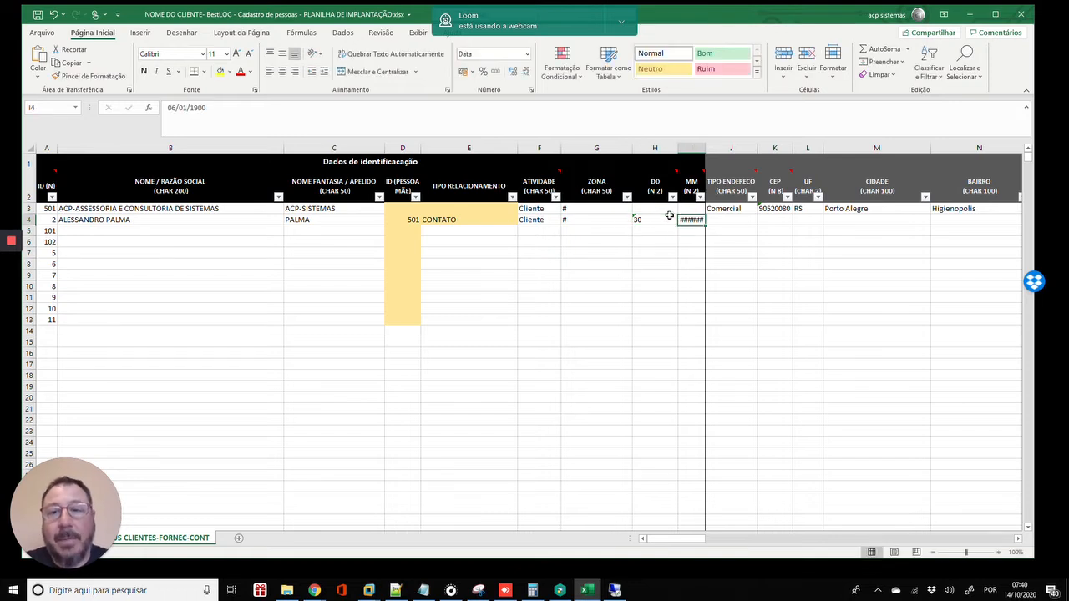
- Widen column MM and give it Comma Style with no decimals so I4 shows 6
drag(704, 143, 725, 147)
click(700, 148)
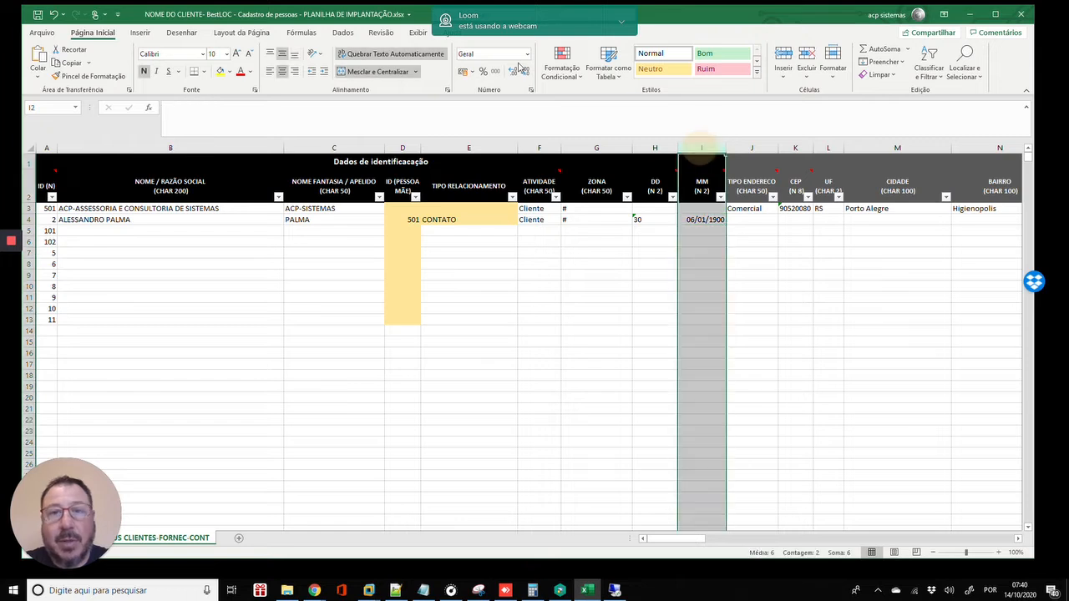
click(497, 72)
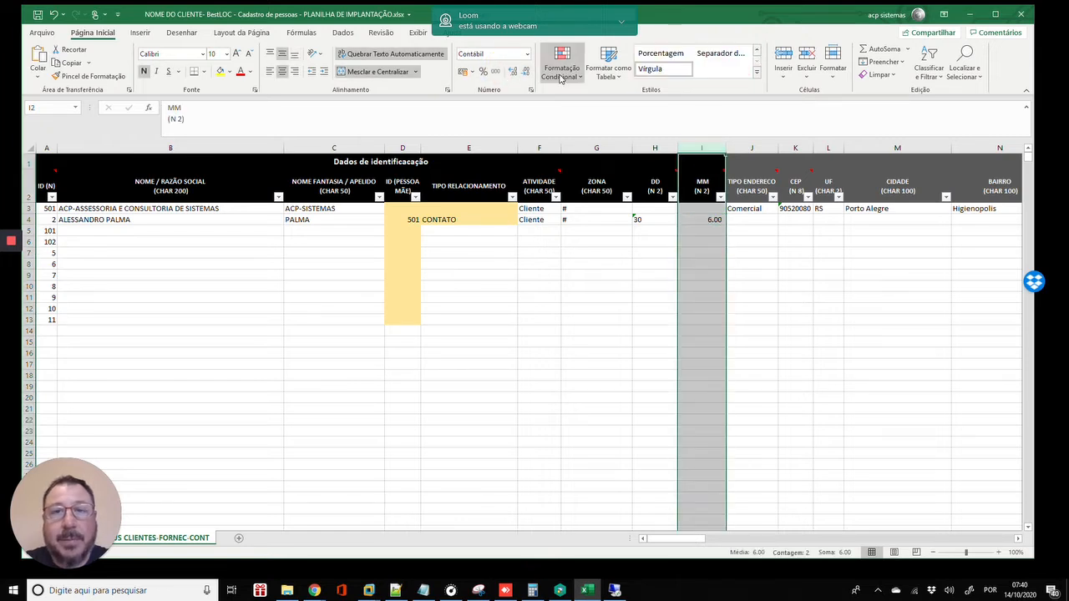
click(527, 73)
click(527, 73)
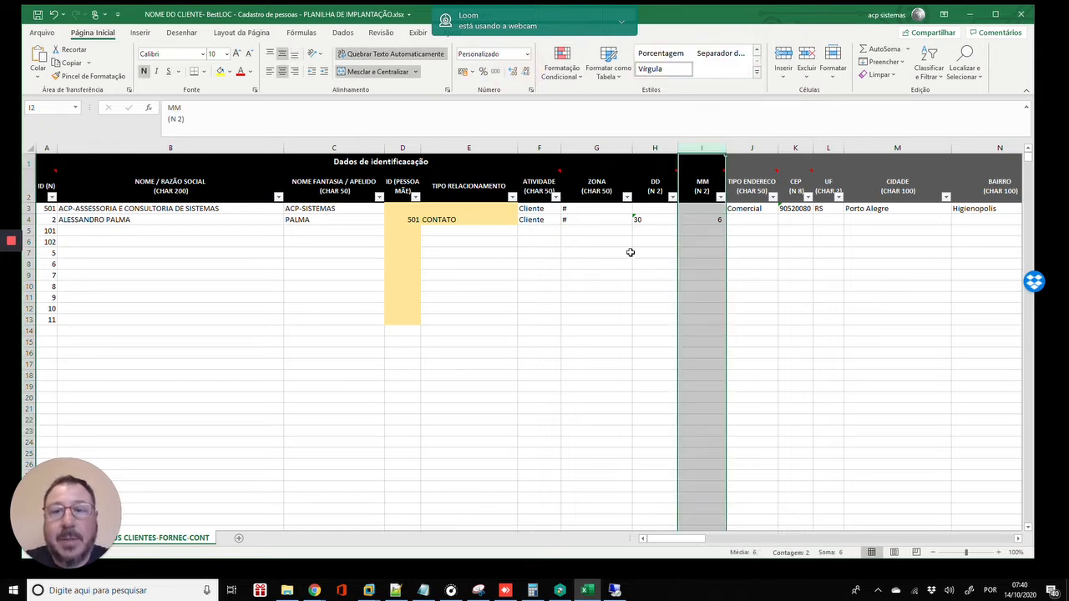
click(655, 220)
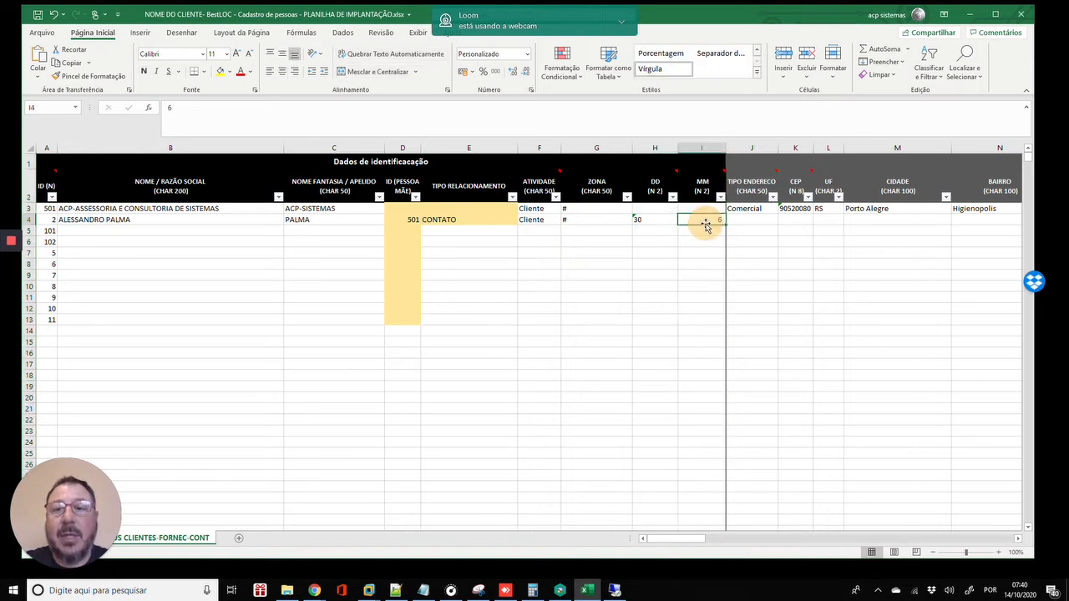
click(654, 210)
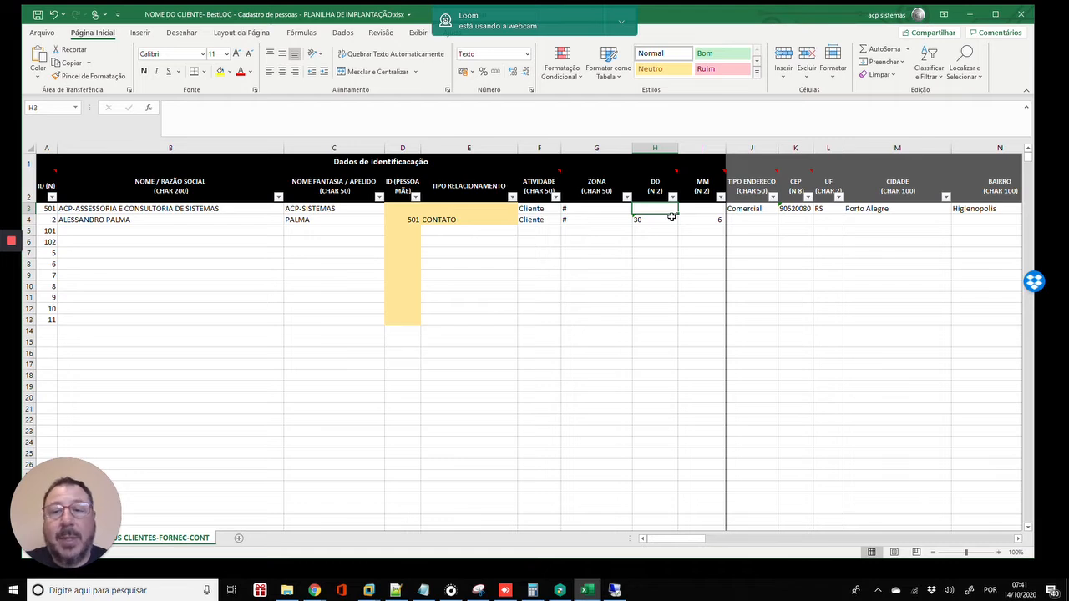
text(1)
key(ctrl+Return)
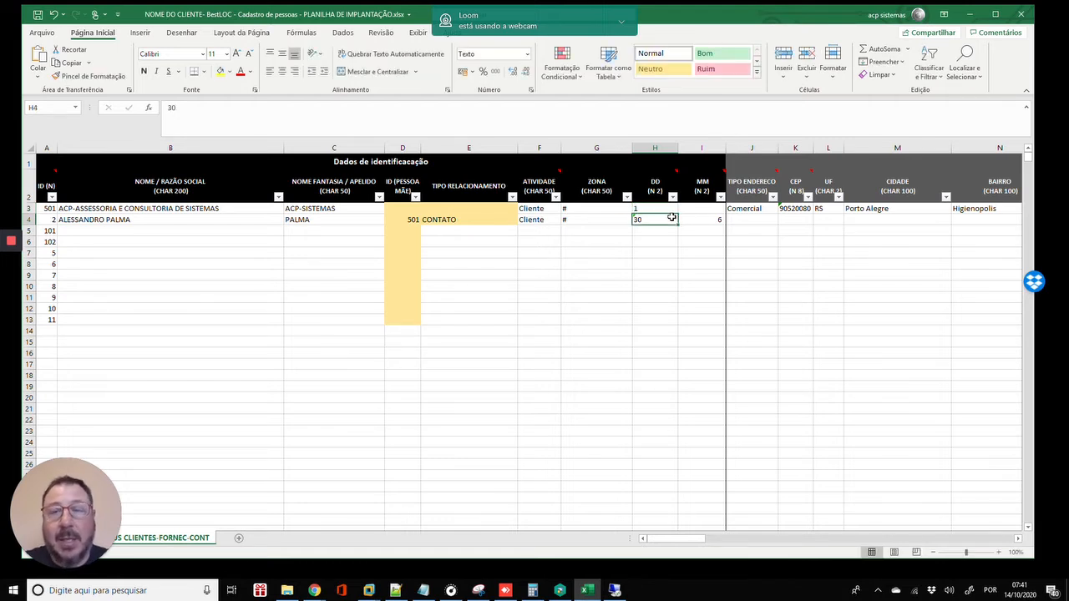
key(Right)
text(1)
key(Return)
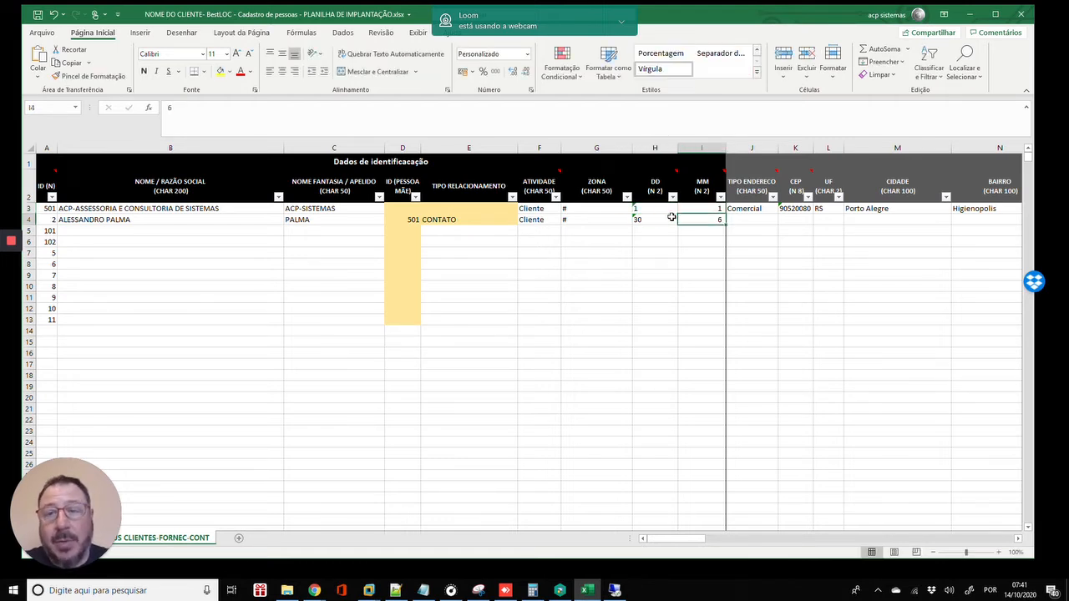
key(Up)
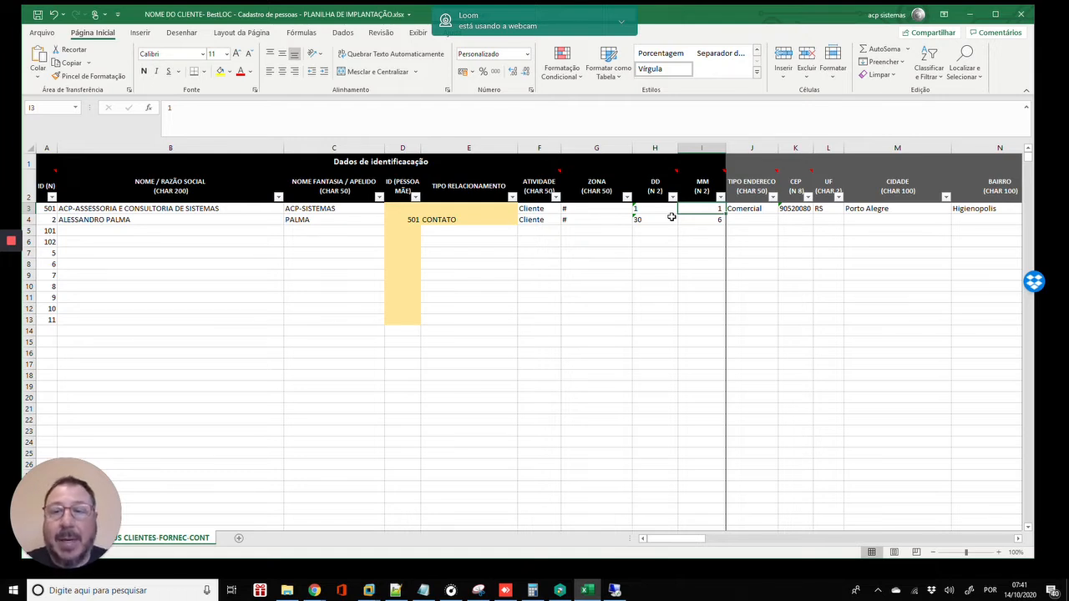
key(Left)
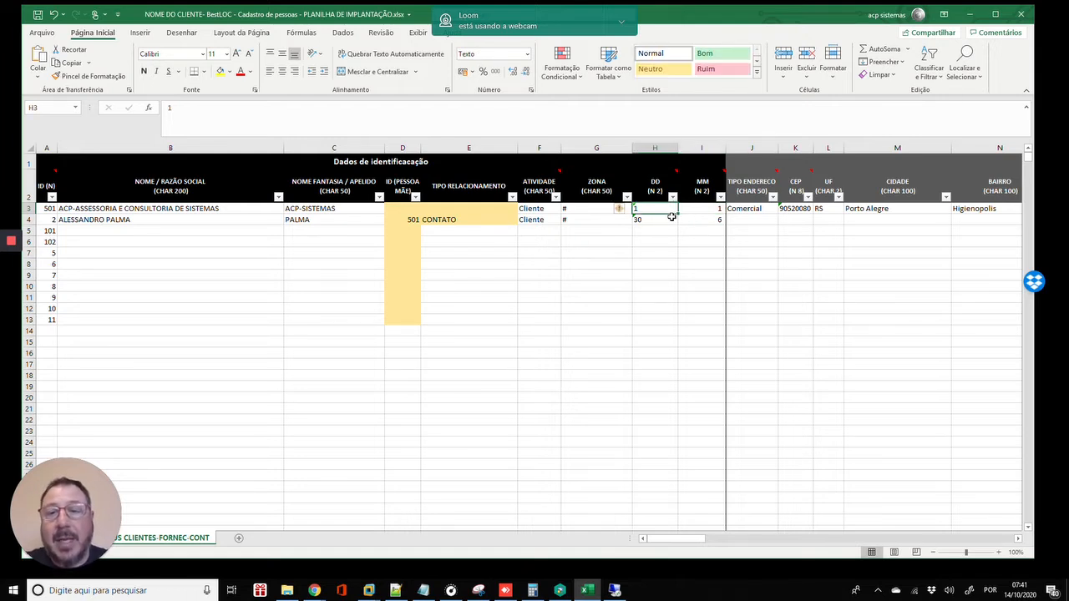
key(Right)
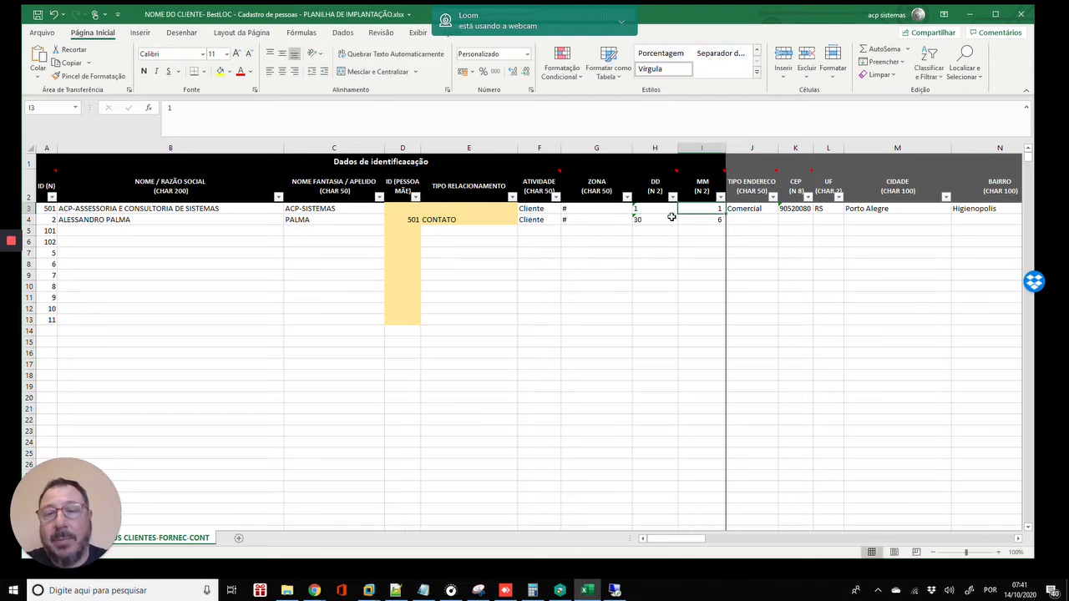
key(F2)
key(Escape)
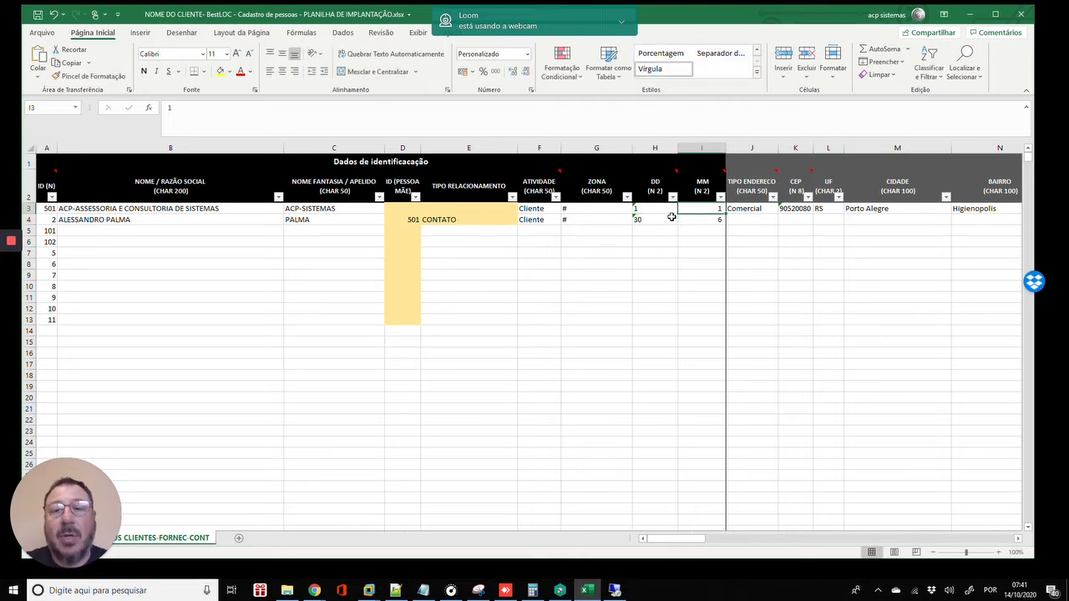
key(Left)
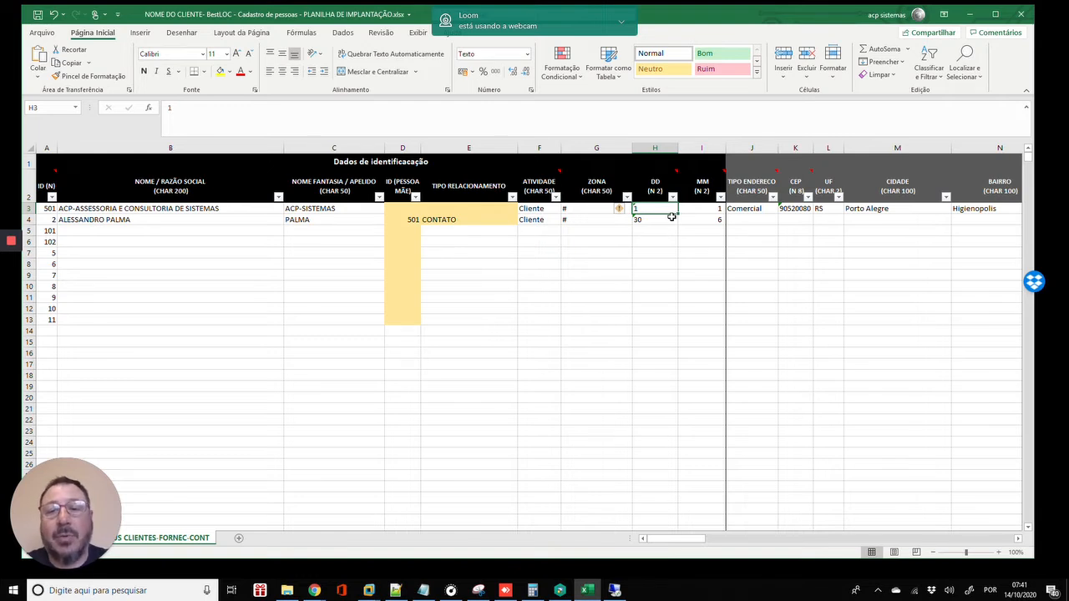
key(Right)
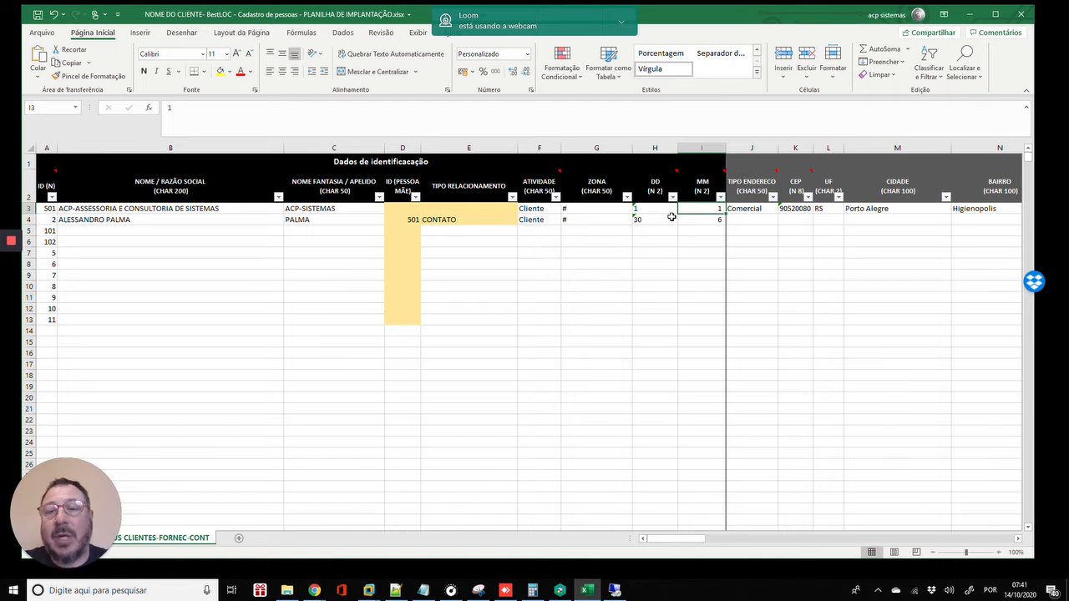
key(Down)
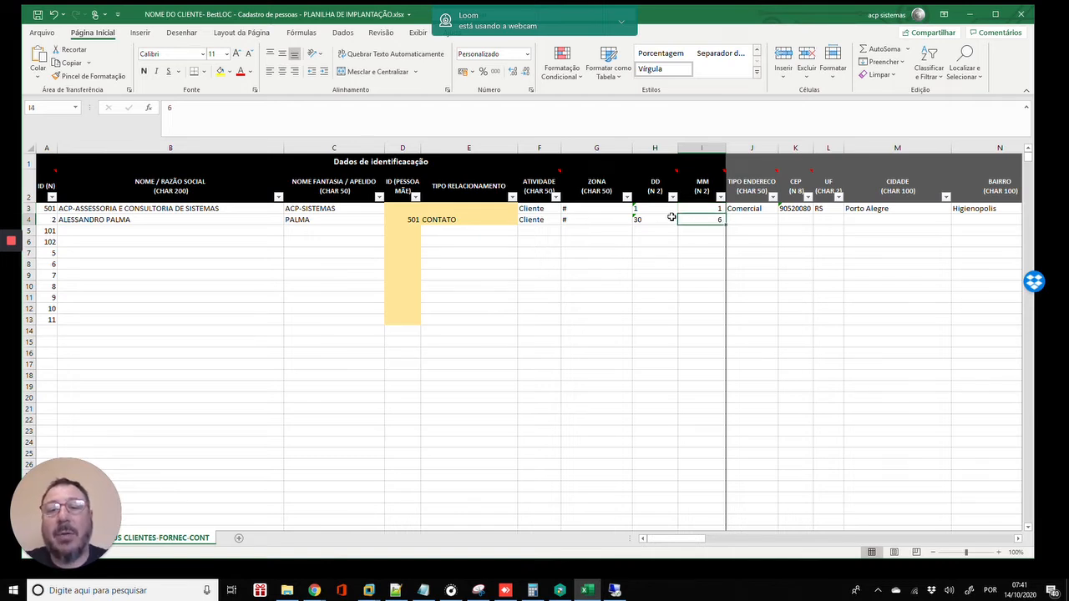
key(Right)
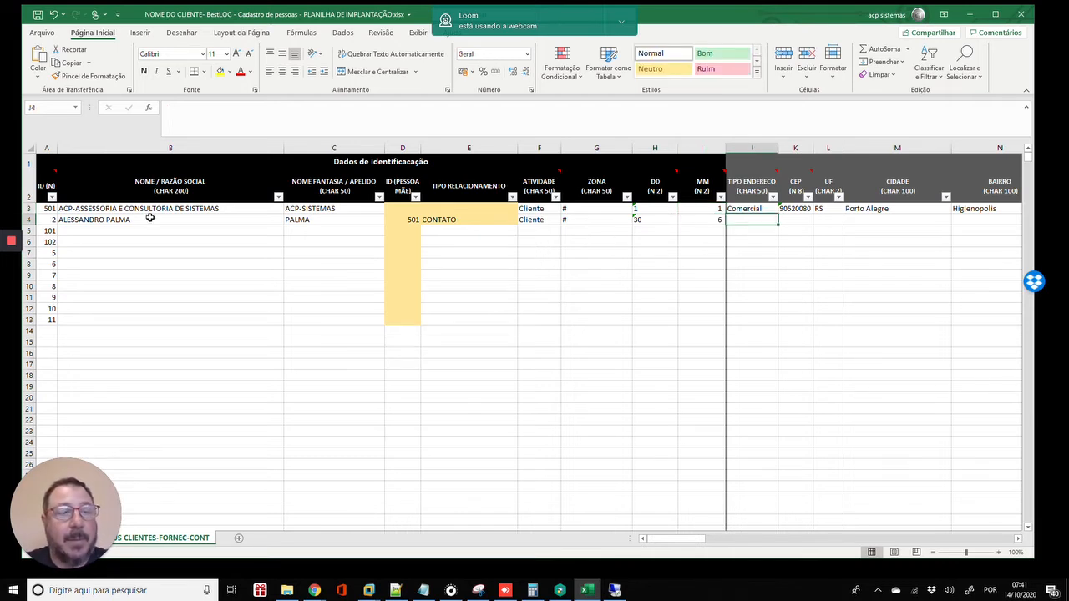
mouse_move(12, 244)
click(14, 287)
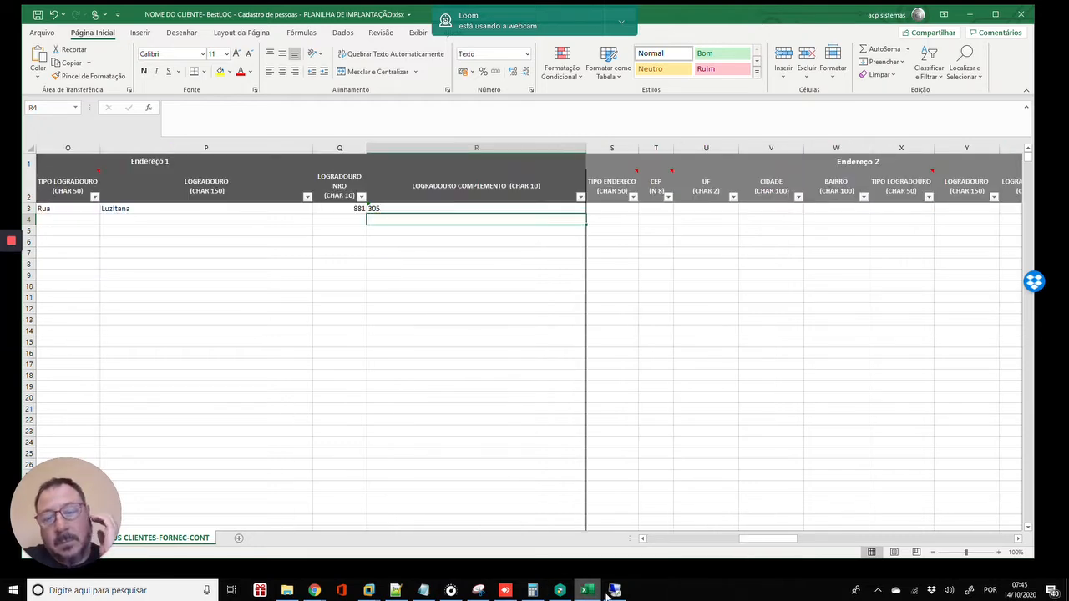
mouse_move(616, 593)
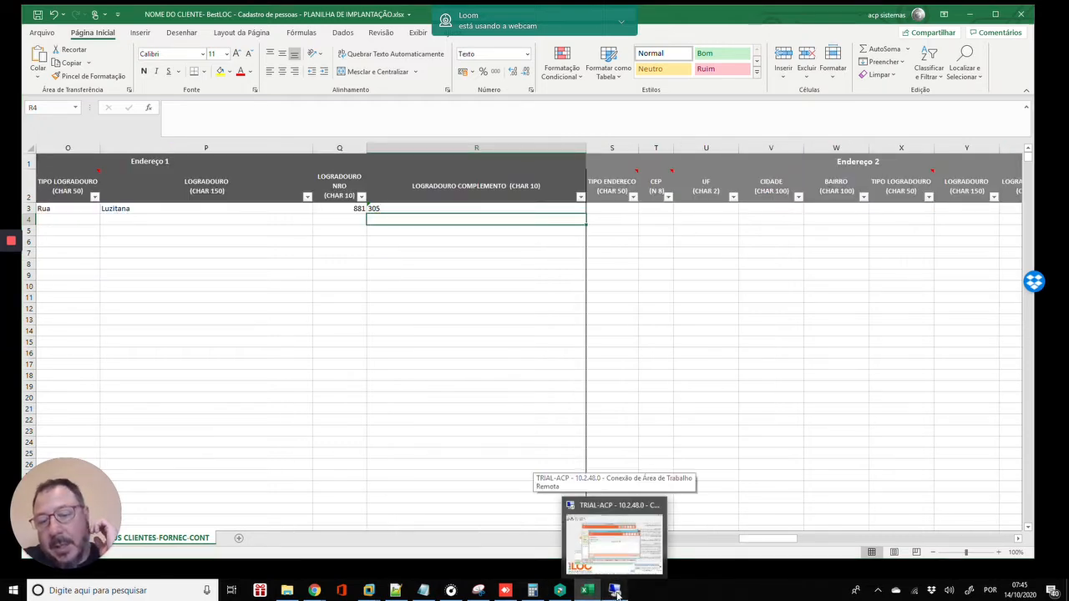
- In BestLOC, close Pessoas X Pessoas, review the PE / PJ identification data, then return to Excel
click(618, 539)
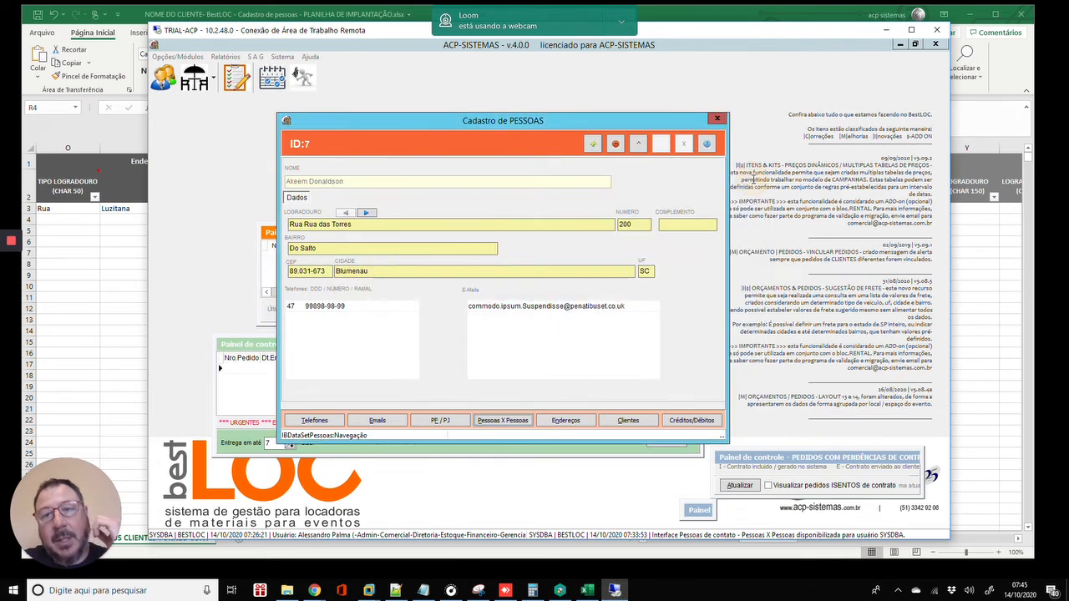
click(752, 178)
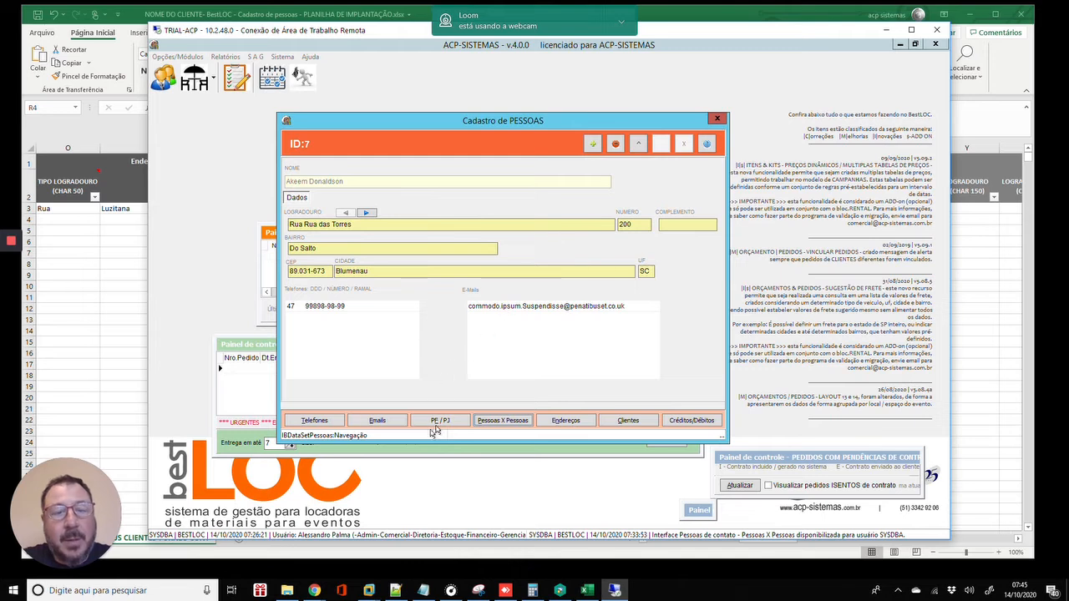
click(458, 420)
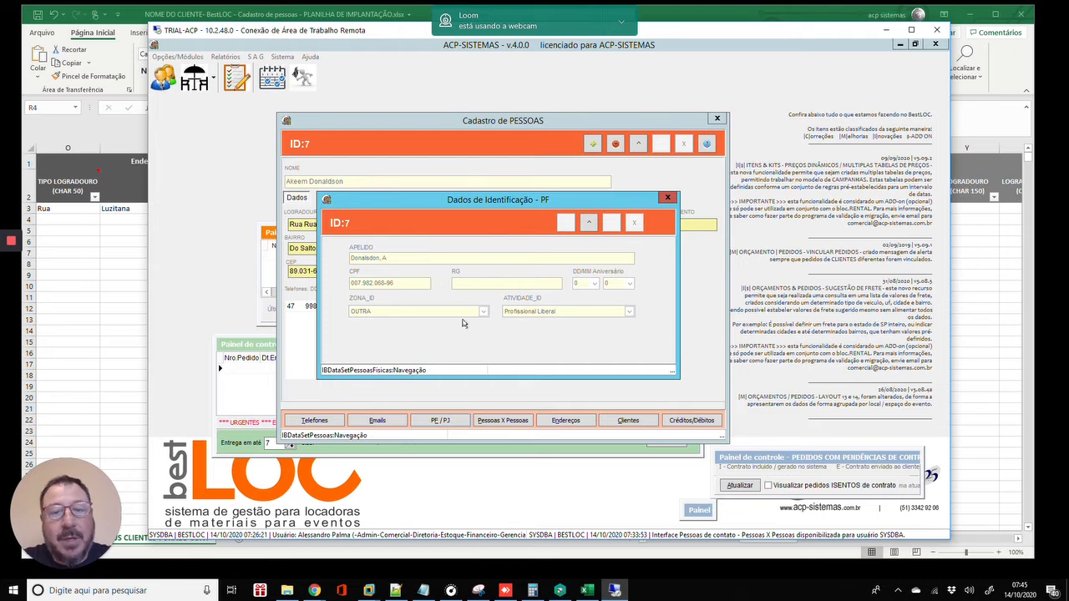
click(667, 197)
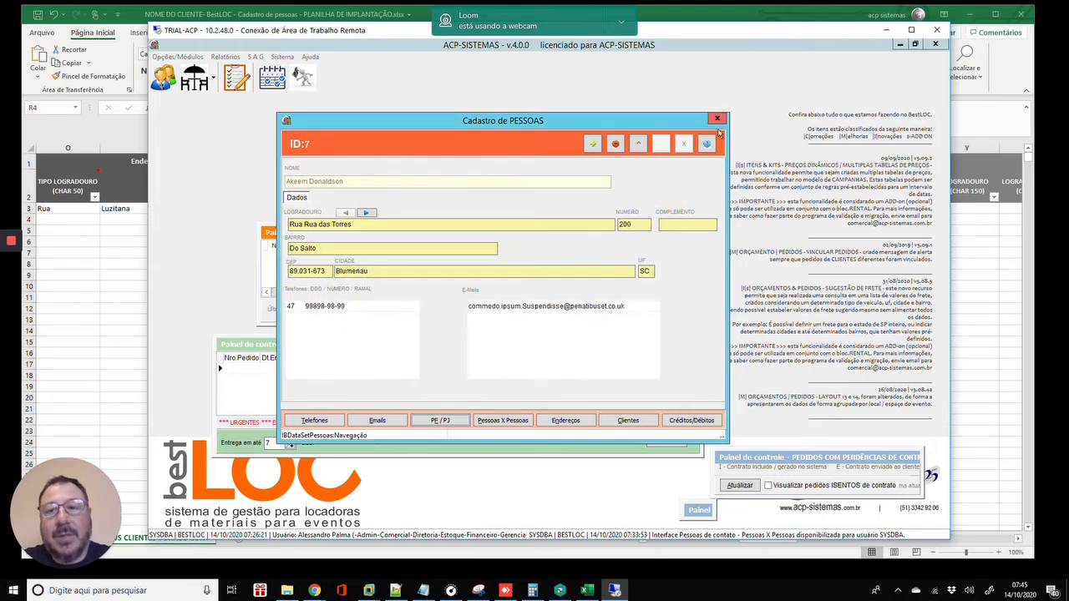
click(959, 286)
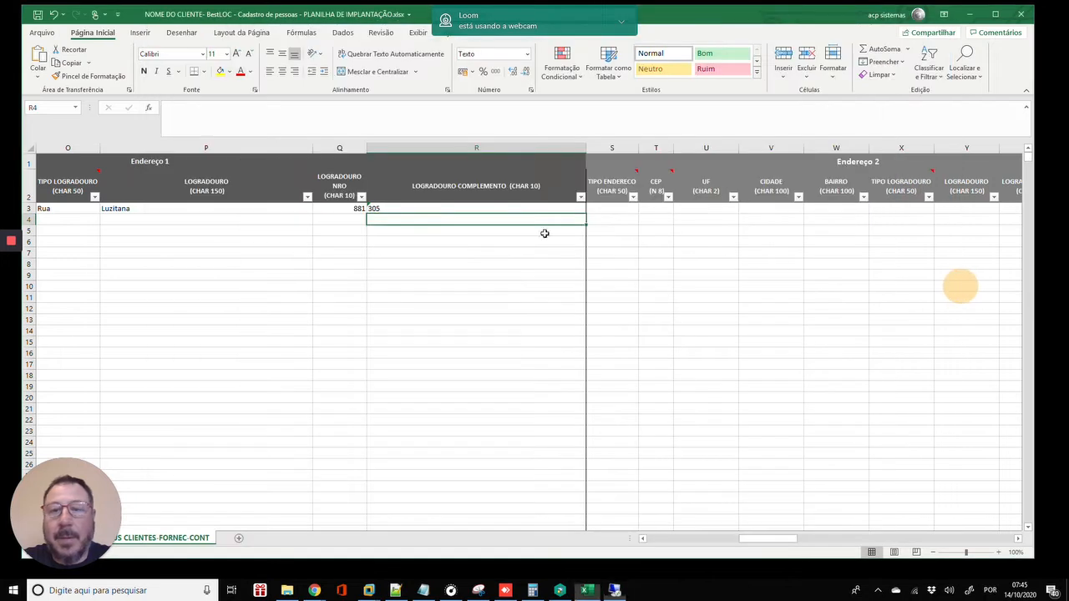
click(611, 210)
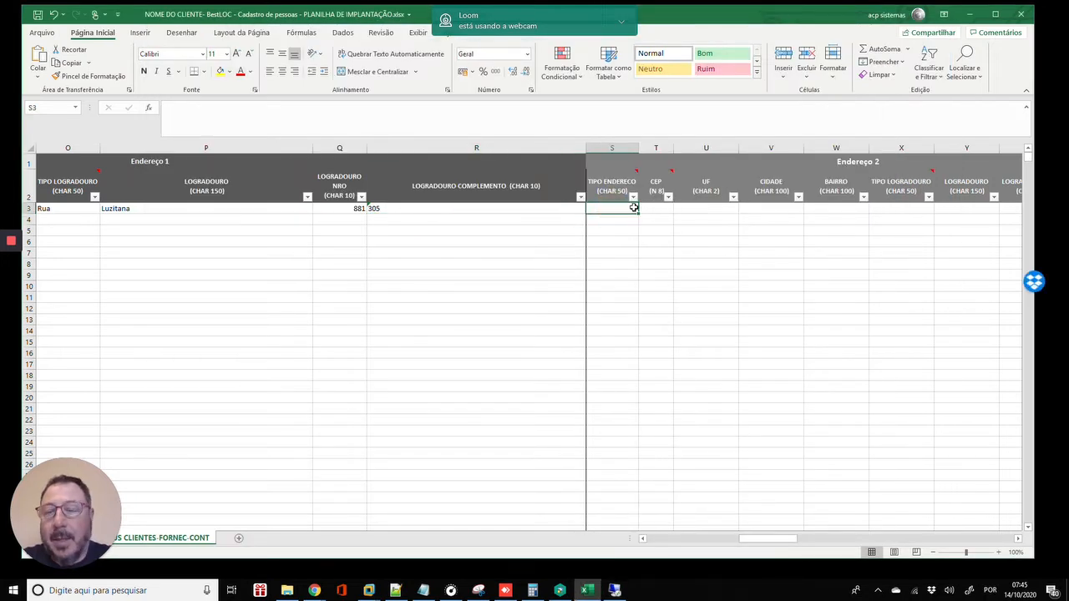
key(Right)
key(Left)
key(Left)
key(Left)
key(Left)
key(Left)
key(Left)
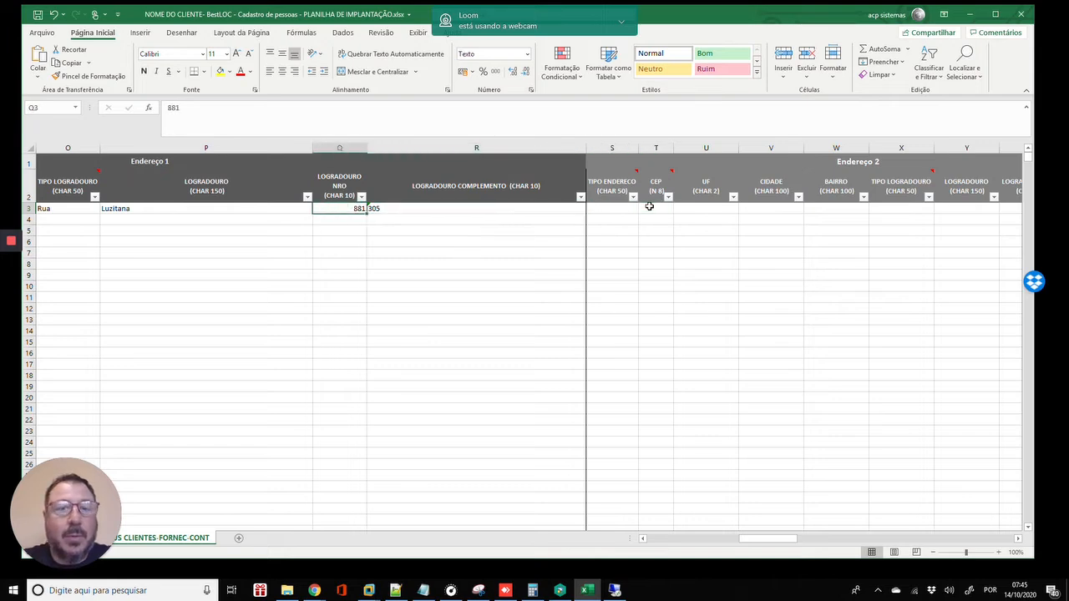
key(Left)
key(Left)
key(Left)
key(Left)
key(Left)
key(Left)
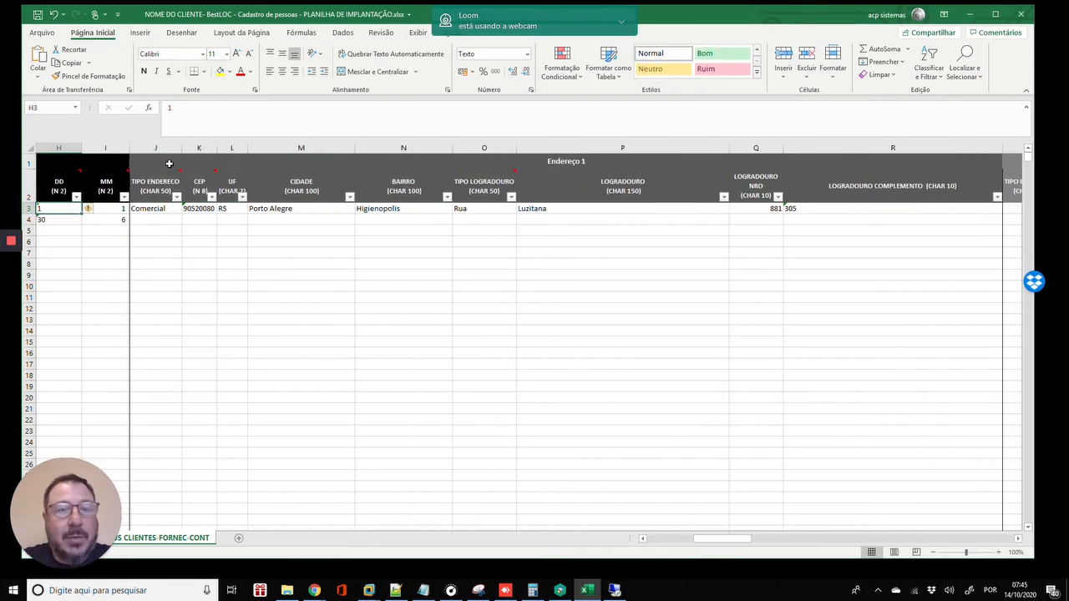
click(540, 163)
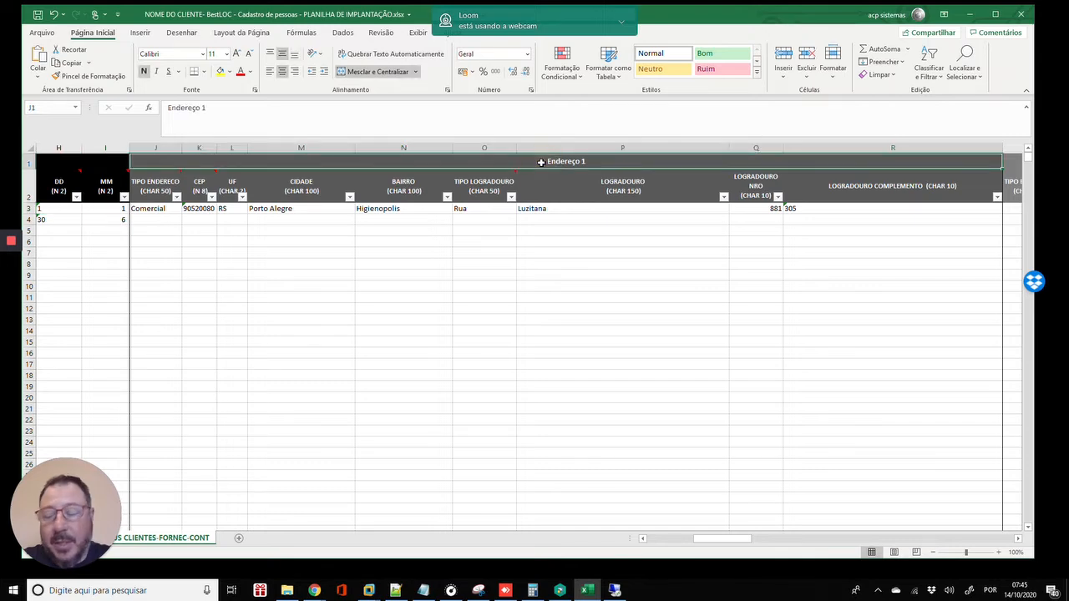
key(Right)
key(Right)
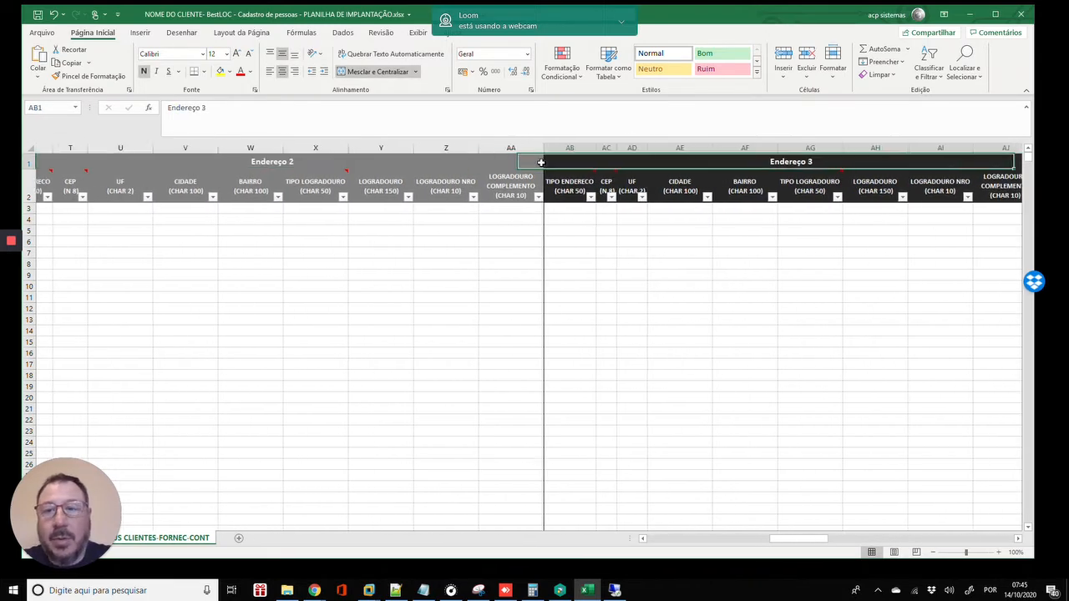
key(Right)
key(ctrl+Home)
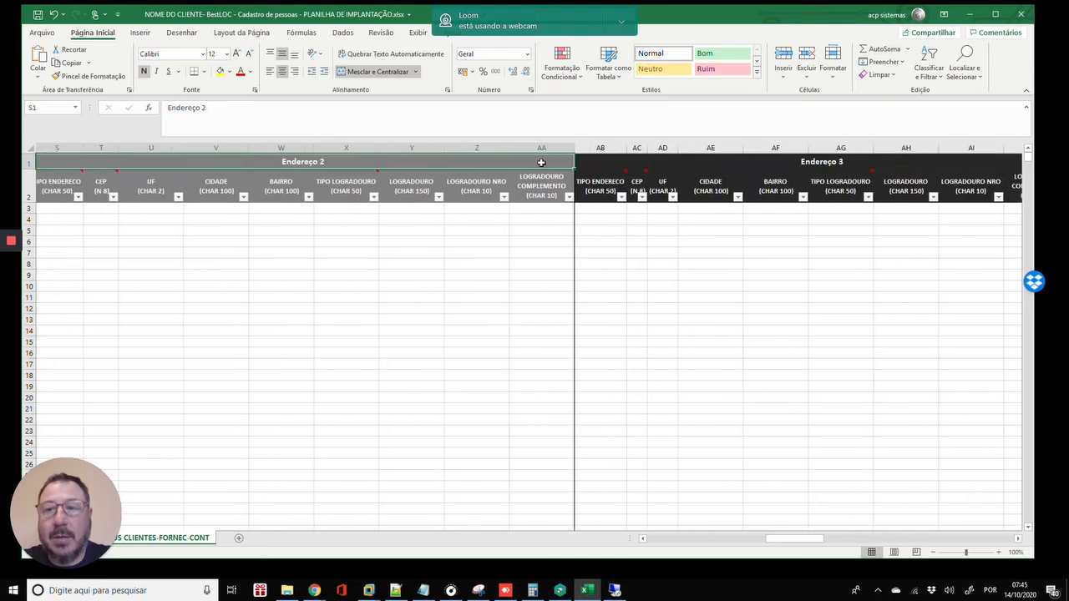
key(Right)
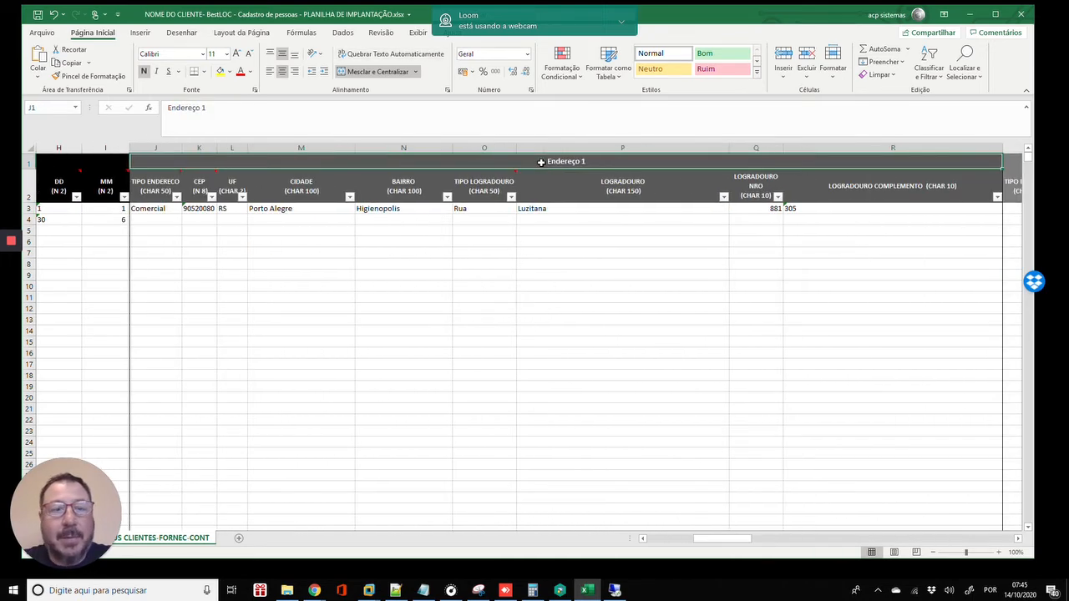
key(Left)
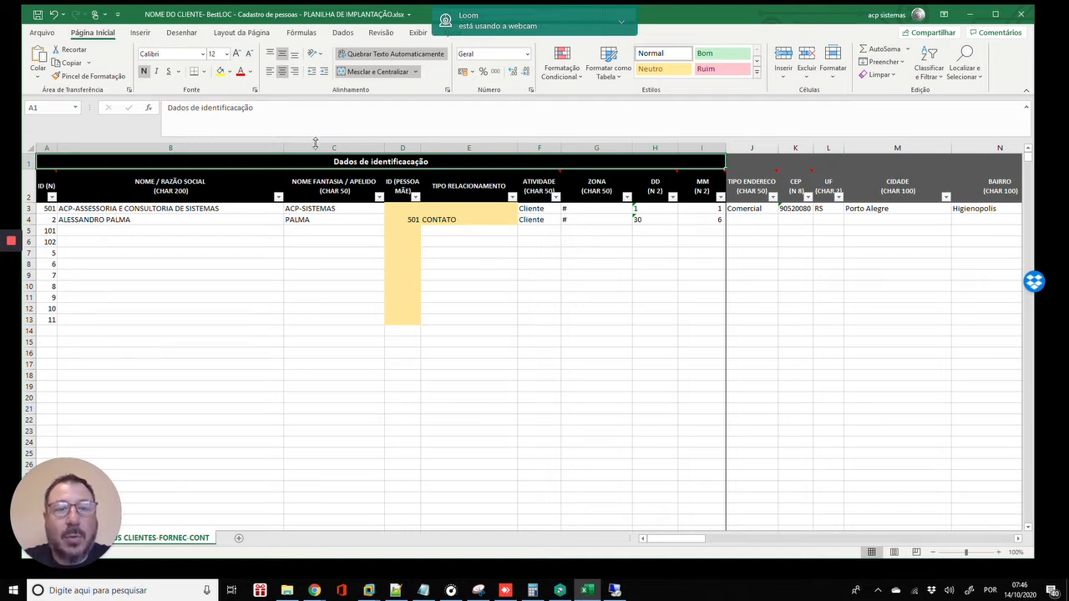
- Move through the address column headers to row 3's Comercial address type
click(544, 218)
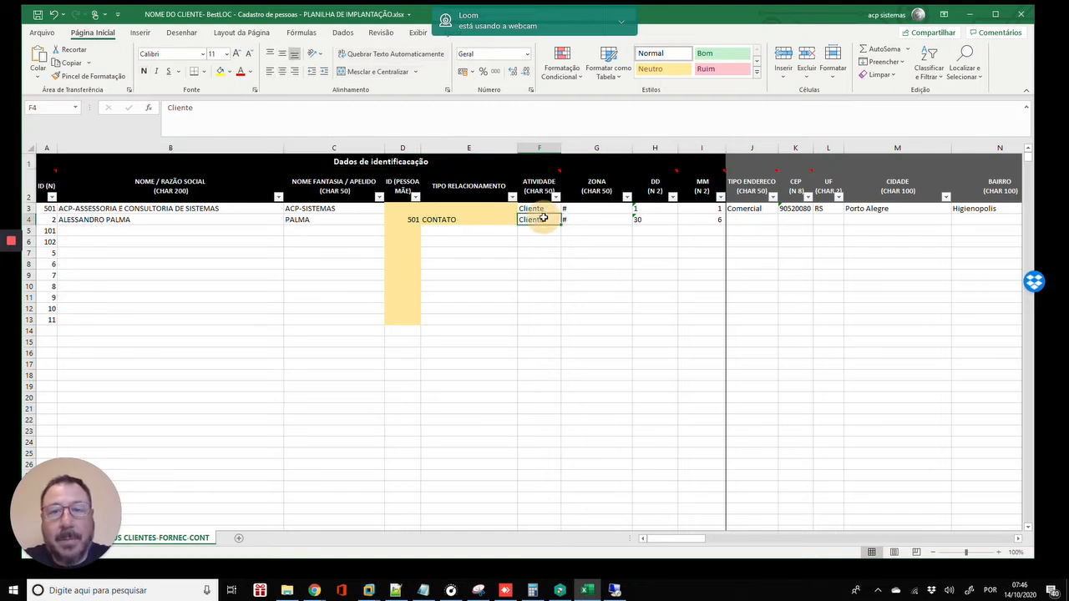
mouse_move(796, 169)
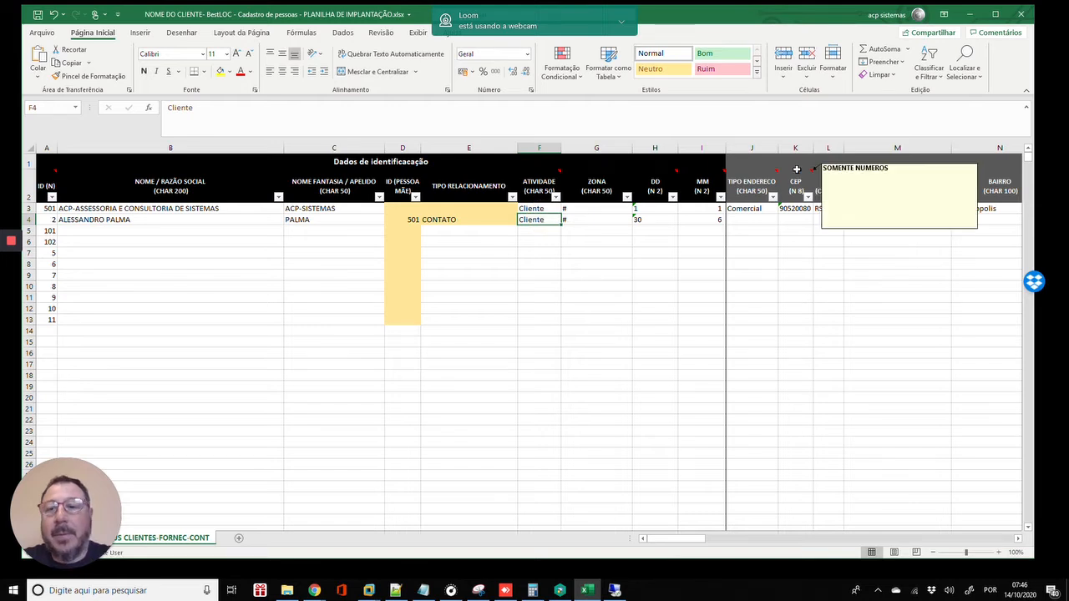
click(744, 220)
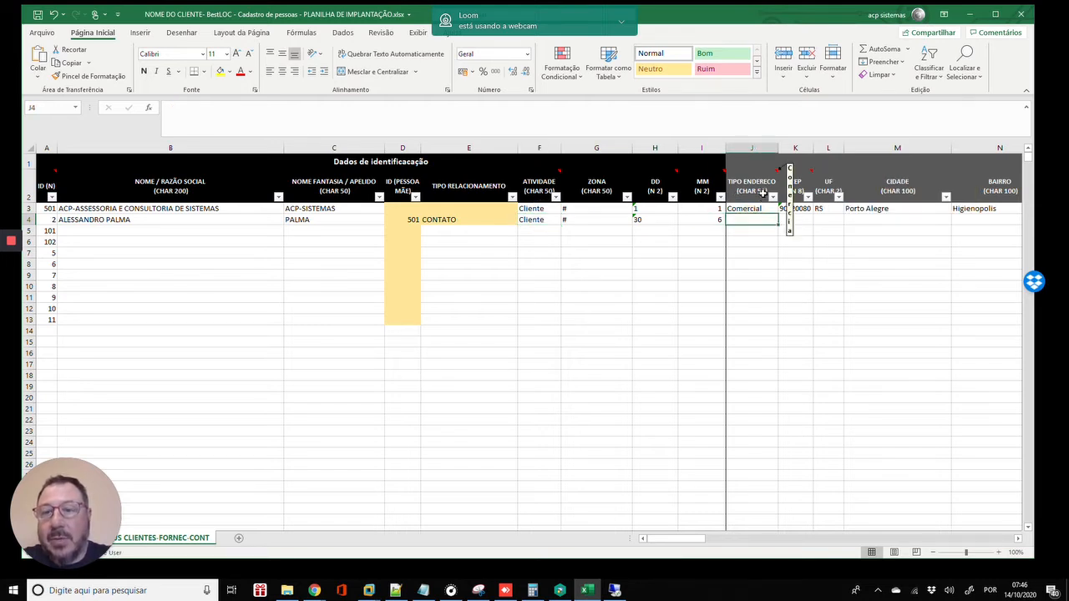
click(739, 192)
key(Right)
key(Right)
key(Right)
key(Right)
key(Right)
key(Right)
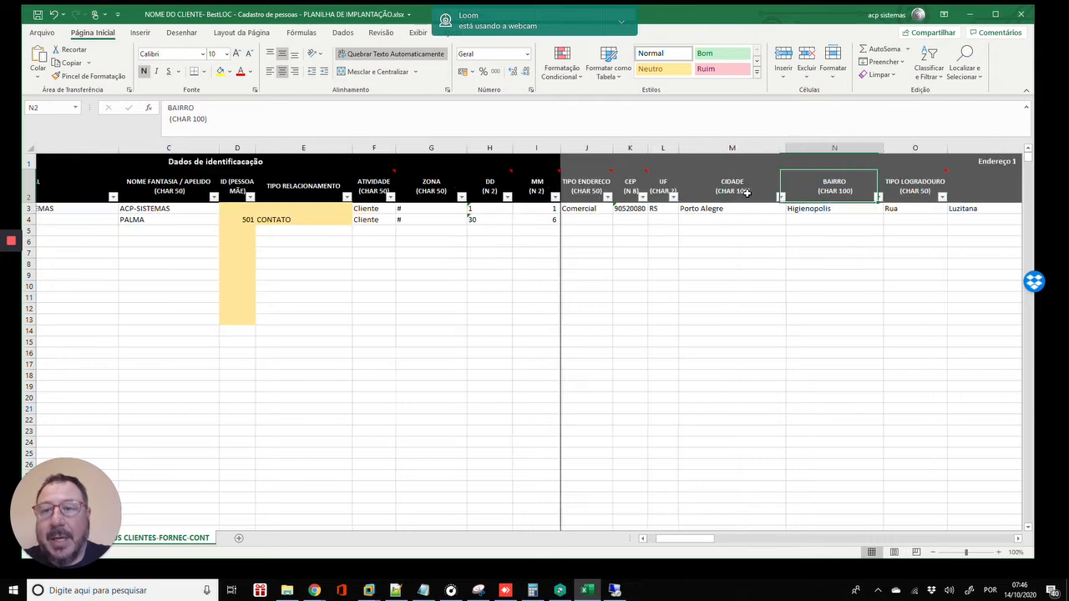
key(Right)
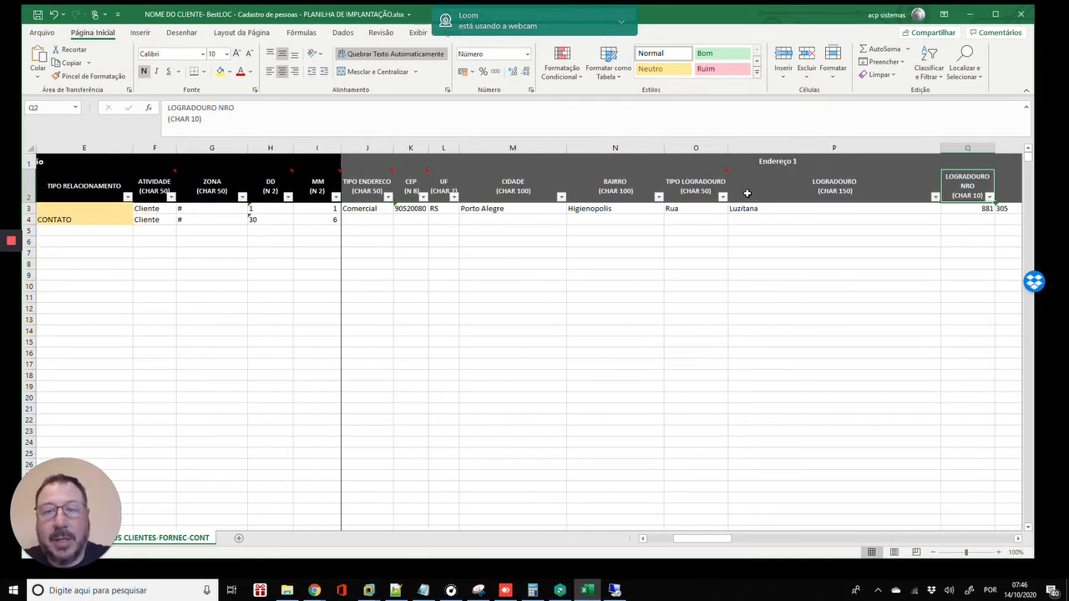
key(Left)
key(Left)
key(Left)
key(Left)
key(Left)
key(Left)
key(Left)
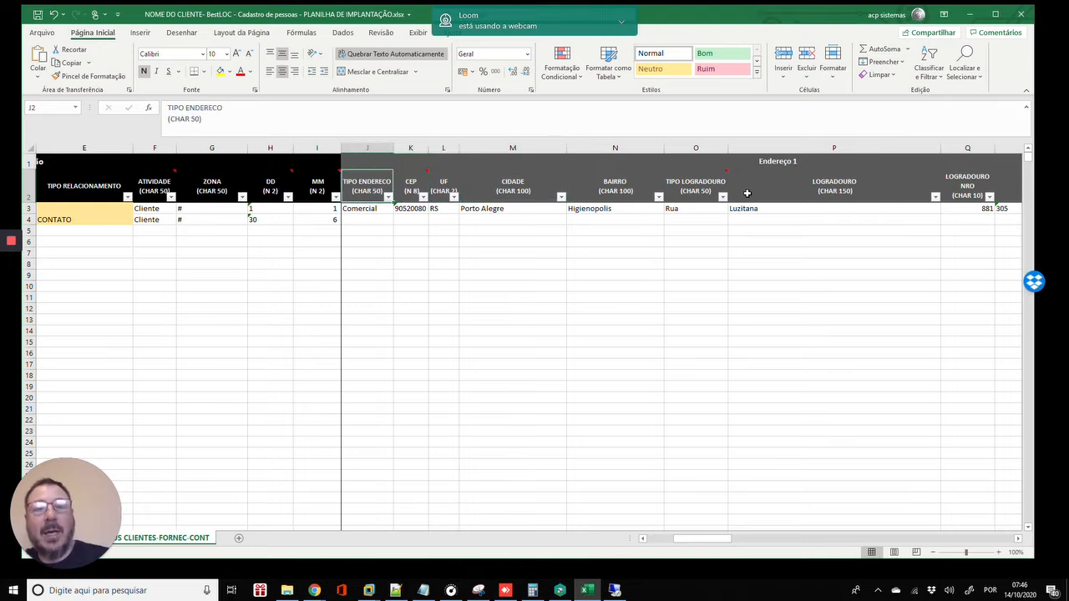
key(Down)
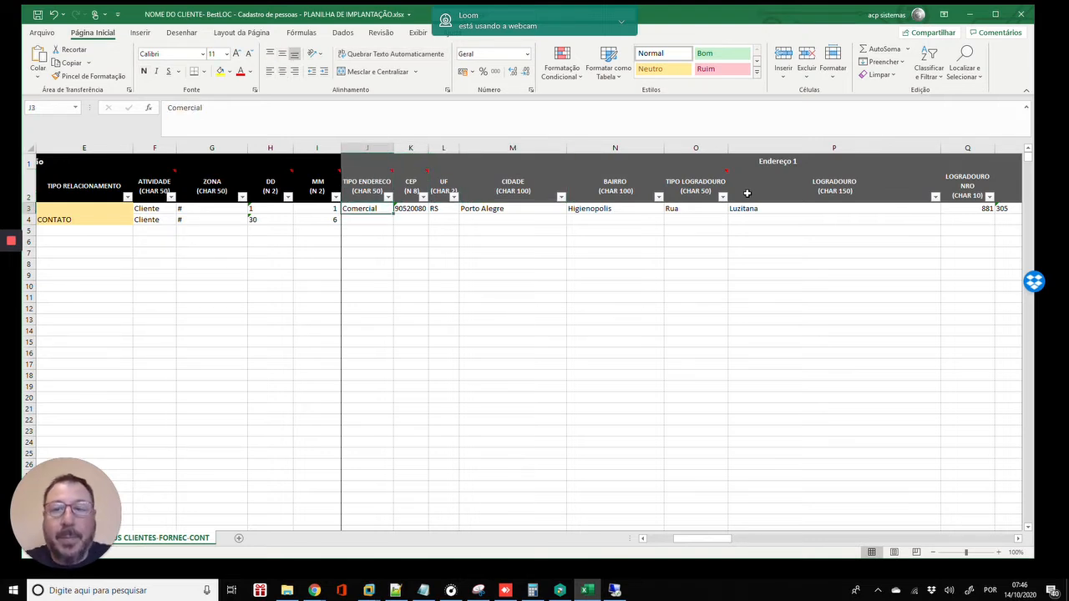
- Commit street number 881 and complement 305 in row 3, then review the address cells
key(Right)
key(Right)
key(Right)
key(Right)
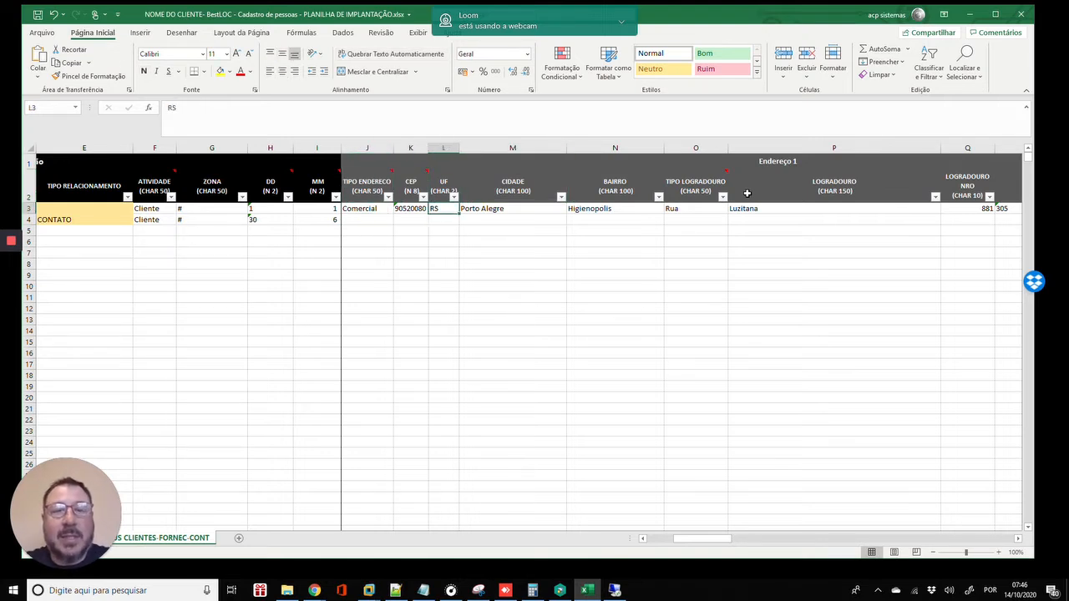
key(Right)
key(Left)
key(Left)
key(Left)
key(Left)
key(Left)
key(Left)
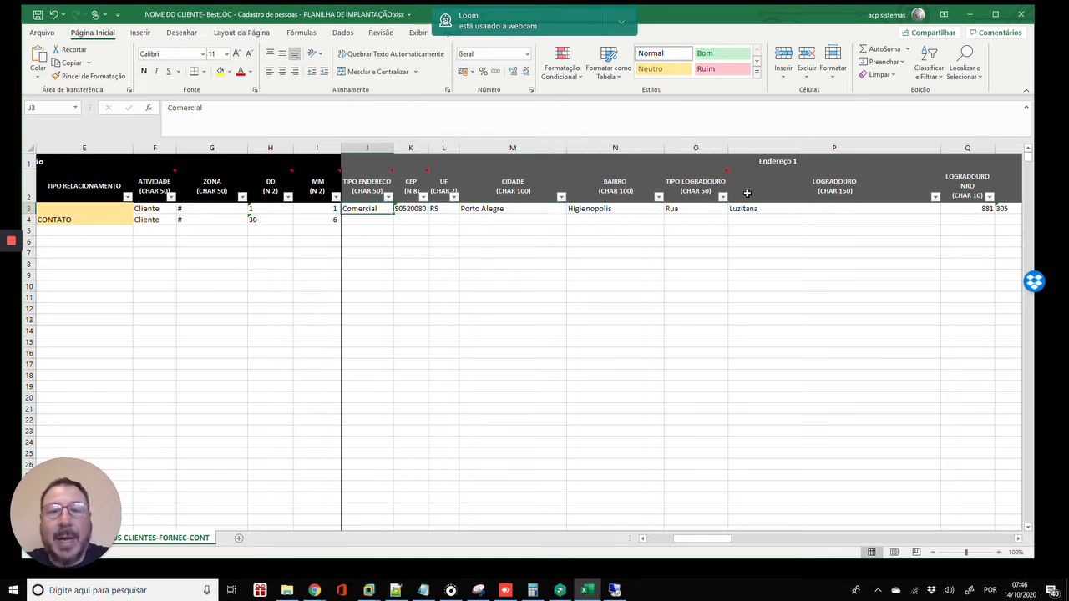
key(Right)
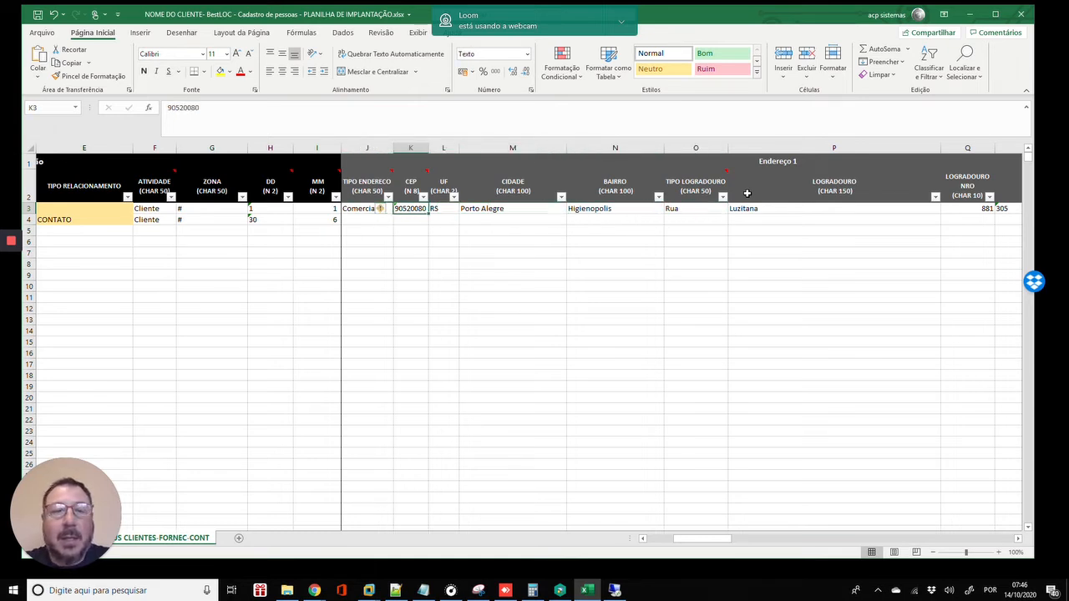
key(Right)
key(Right)
key(Right)
key(Right)
key(Right)
key(Right)
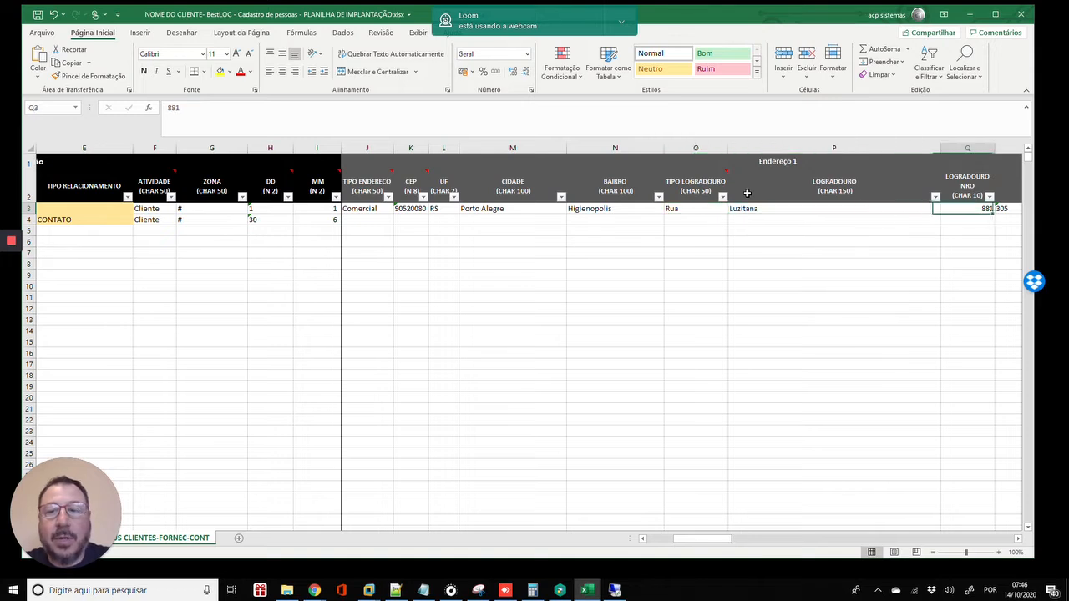
key(Right)
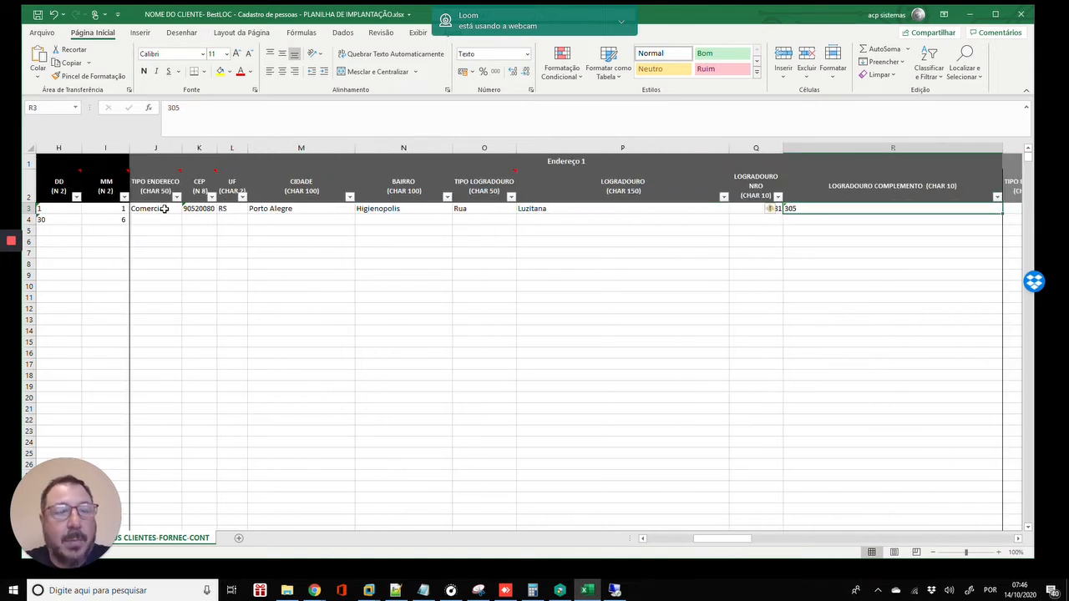
drag(163, 208, 910, 206)
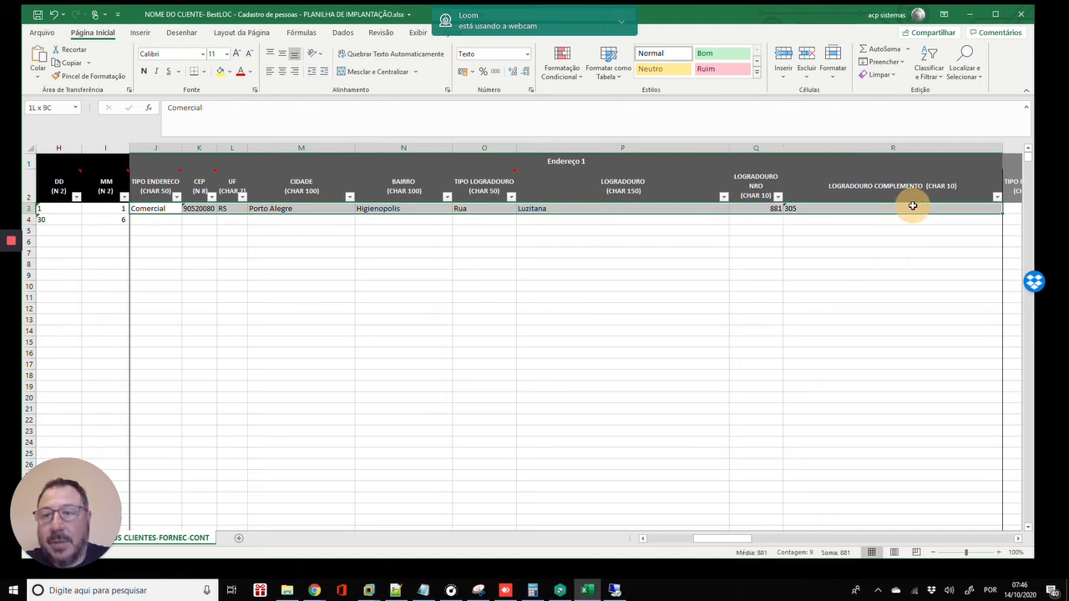
click(256, 248)
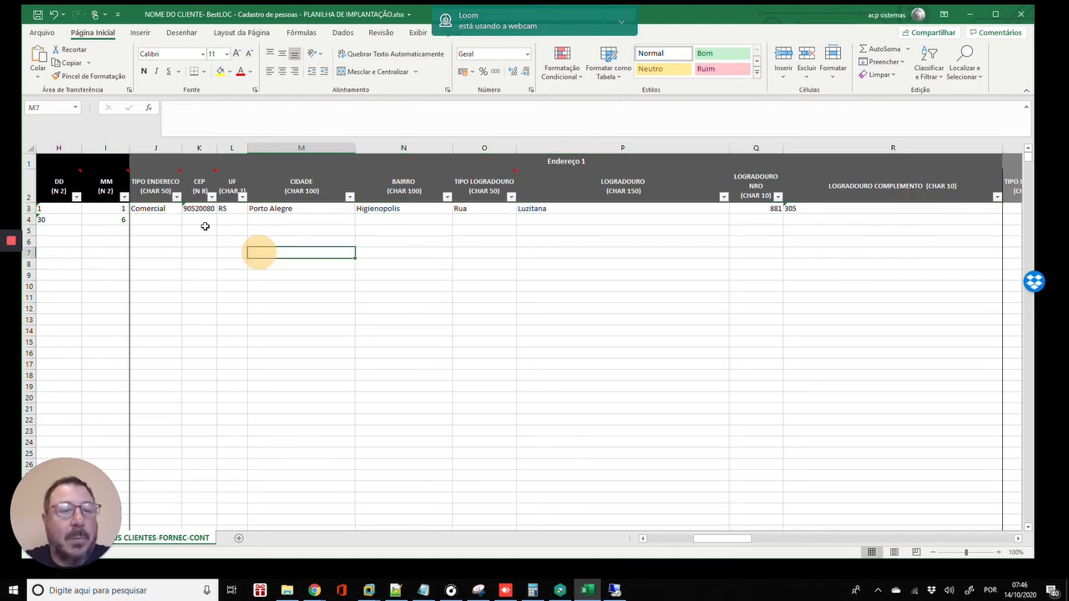
click(160, 210)
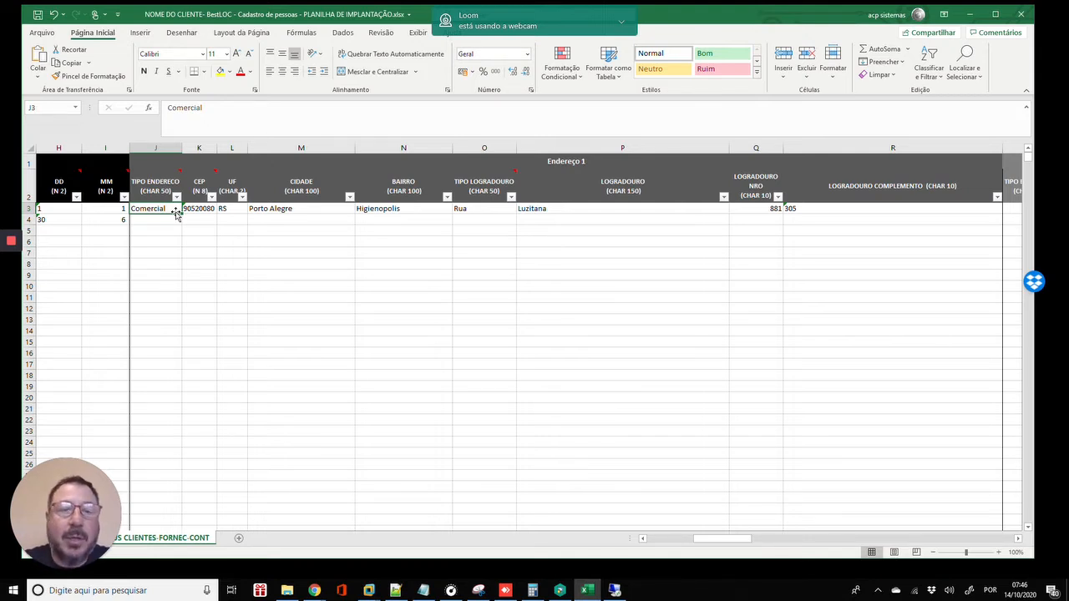
- Type Residencial, Entrega and Coleta into J4–J6 below Comercial
click(144, 217)
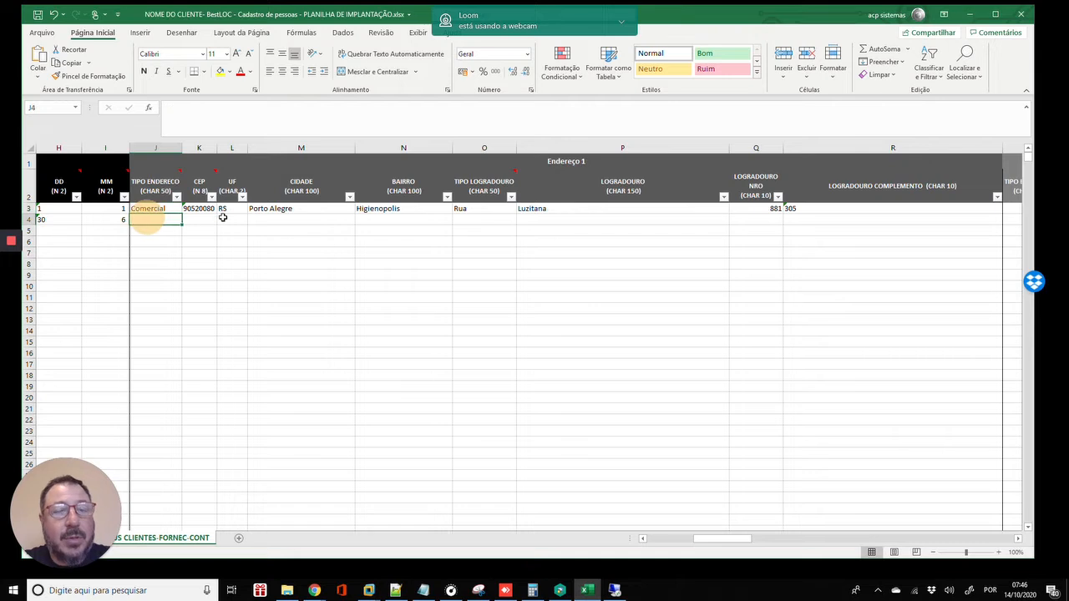
text(Res)
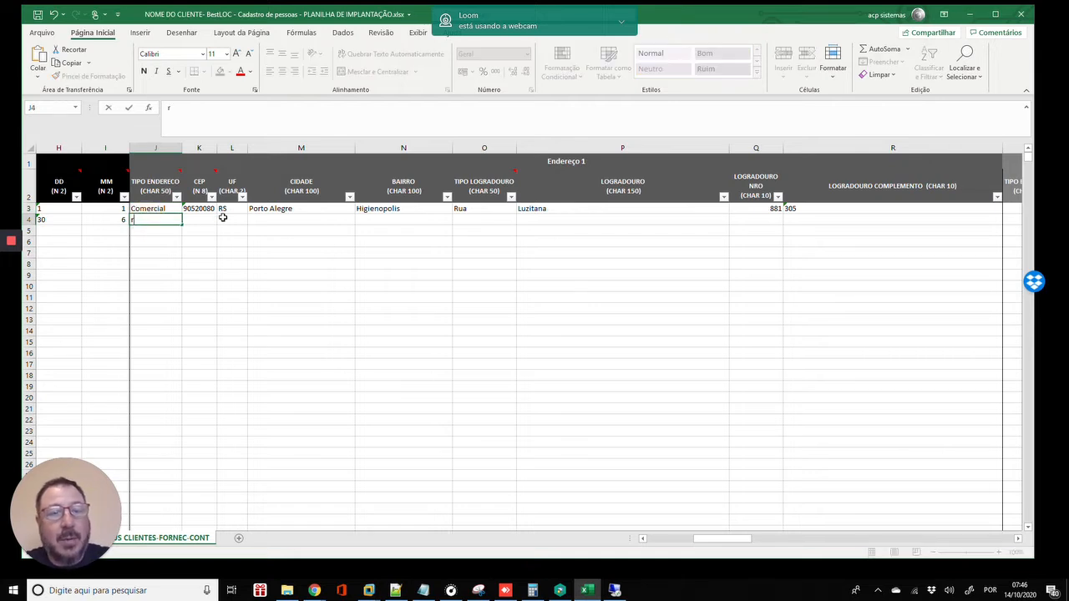
text(i)
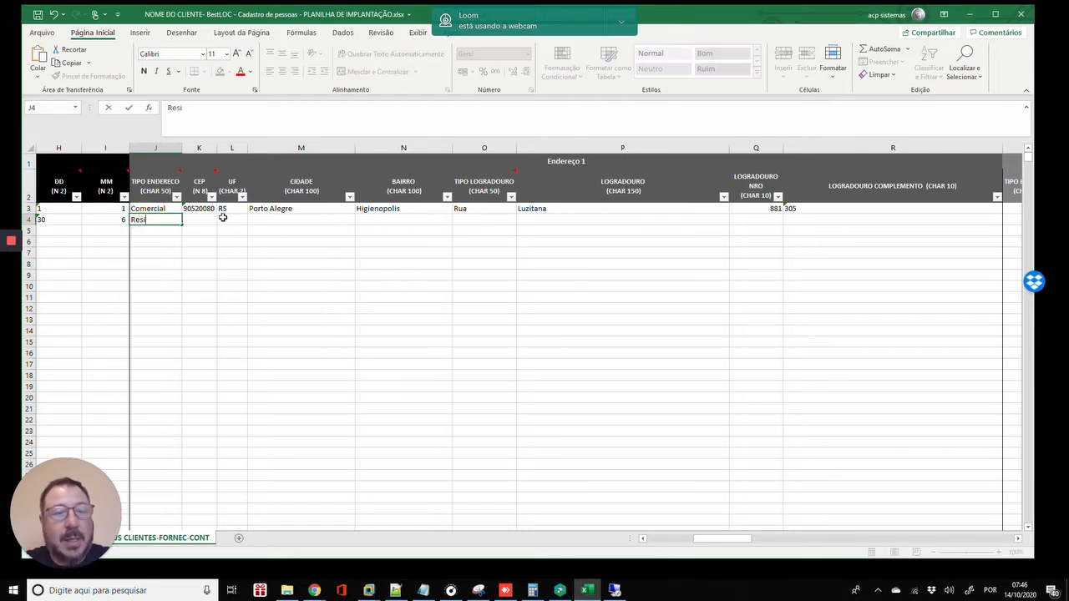
text(dencial)
key(Return)
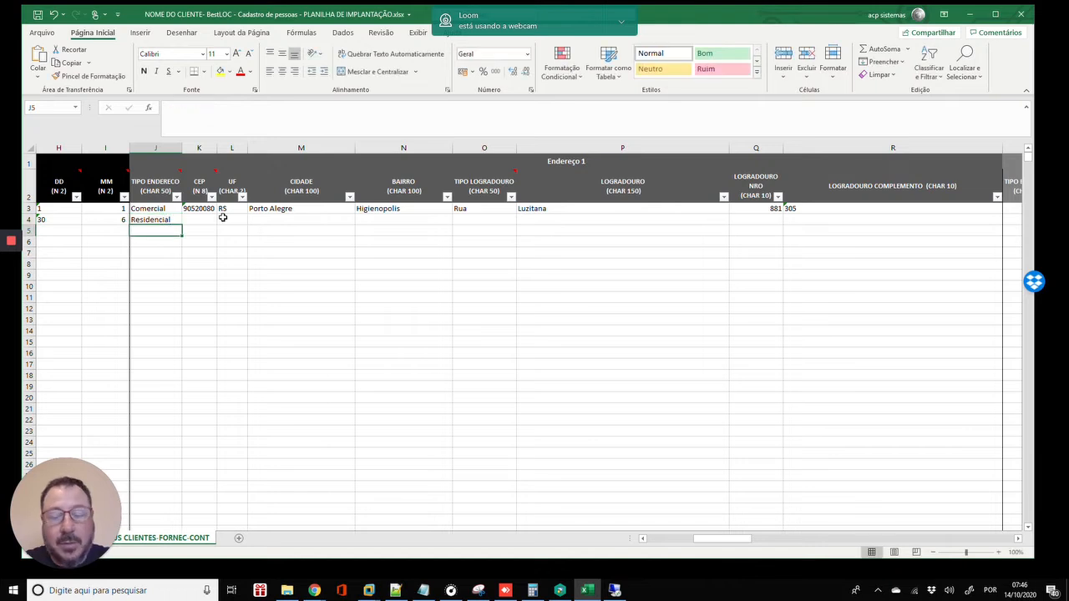
text(Entrega)
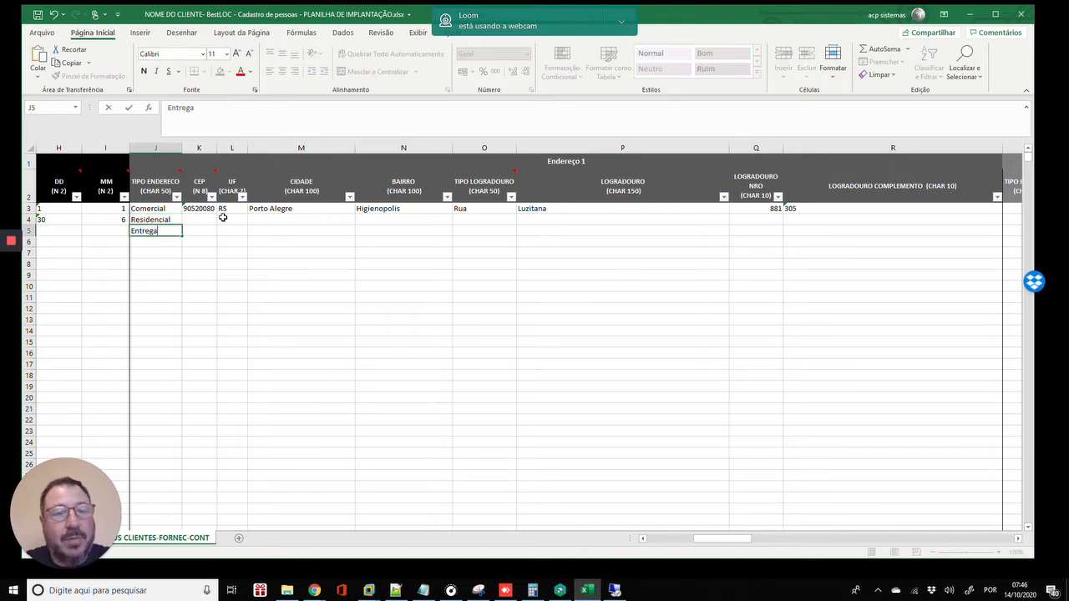
key(Return)
text(Coleta)
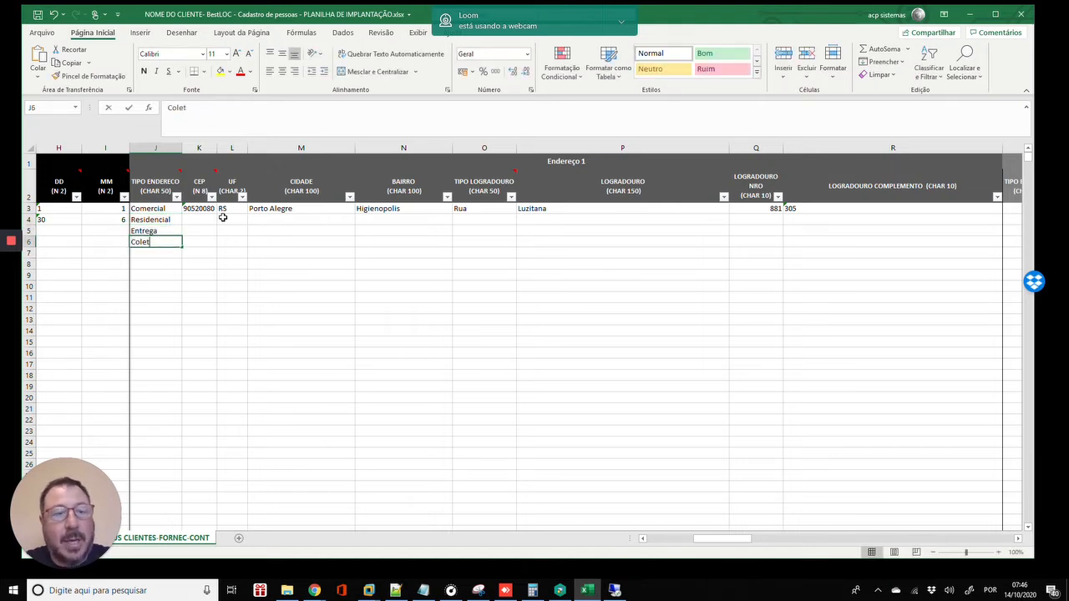
key(Return)
key(Up)
key(Up)
key(Up)
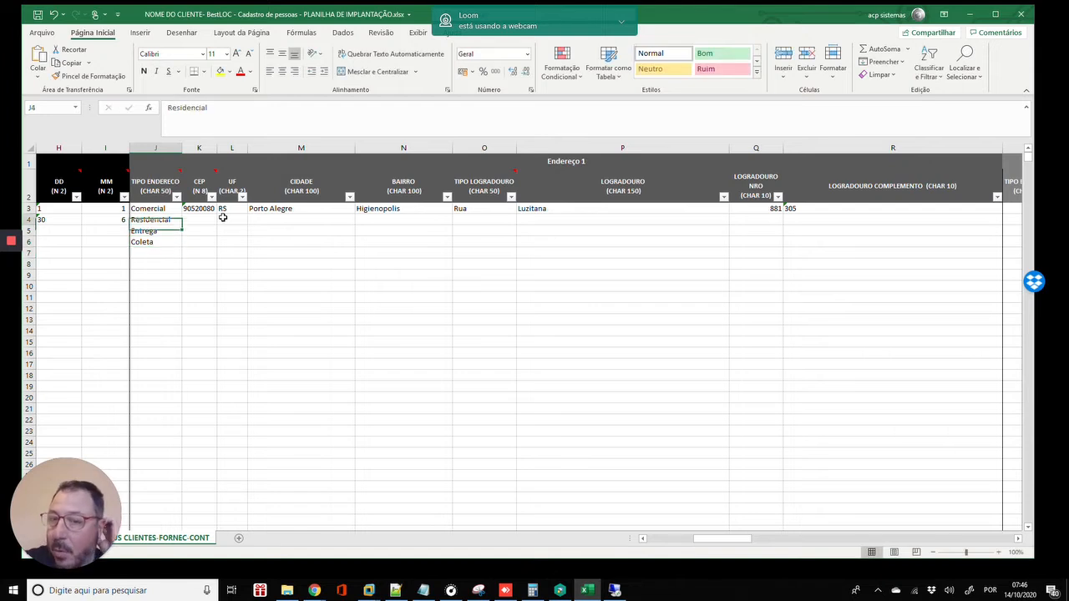
key(Down)
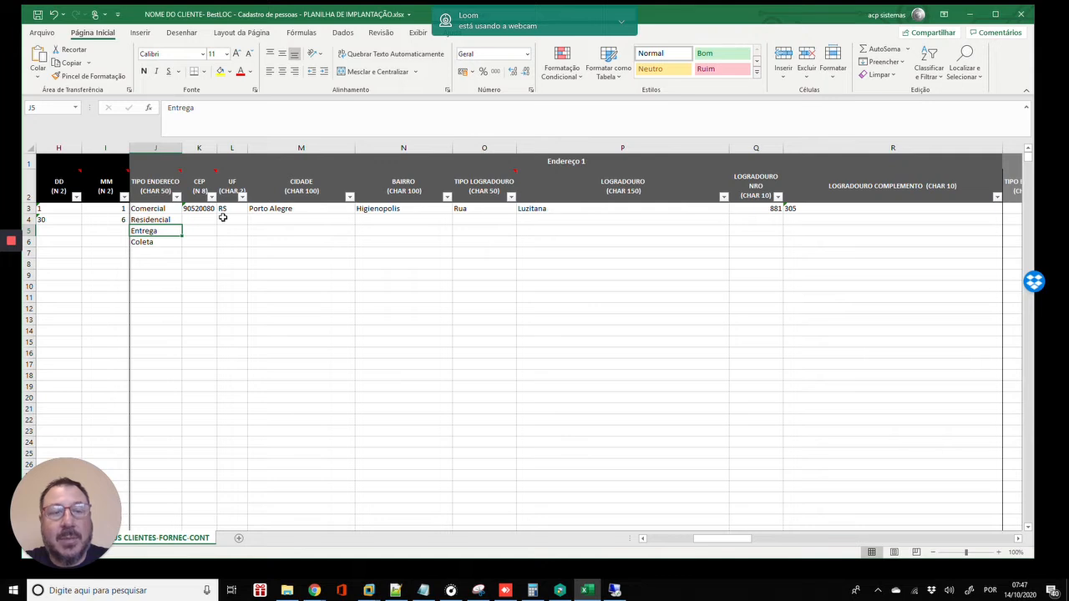
key(Up)
key(Up)
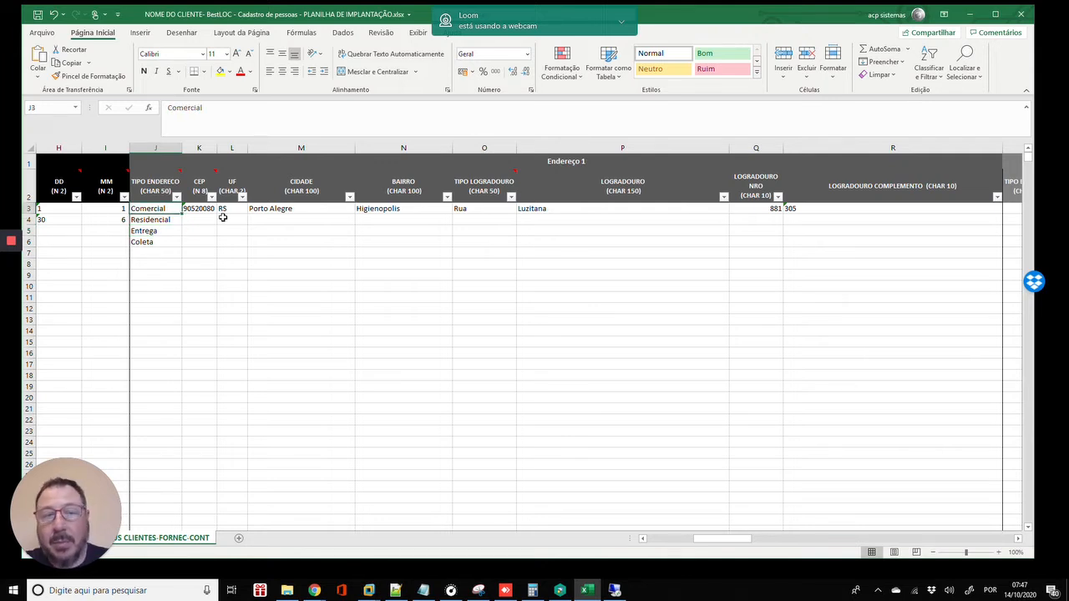
key(Down)
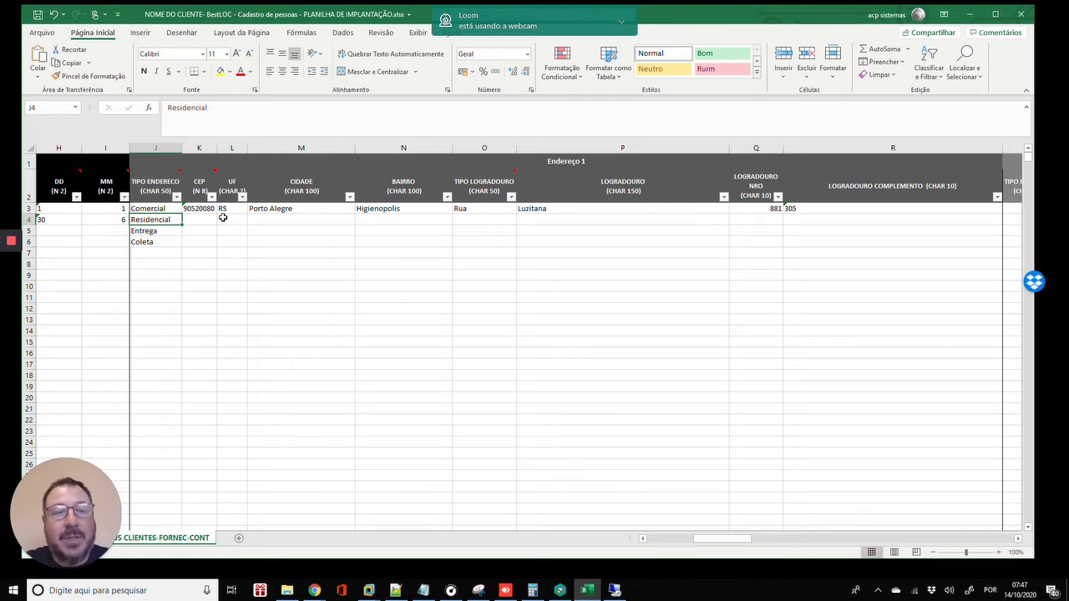
key(Down)
key(Left)
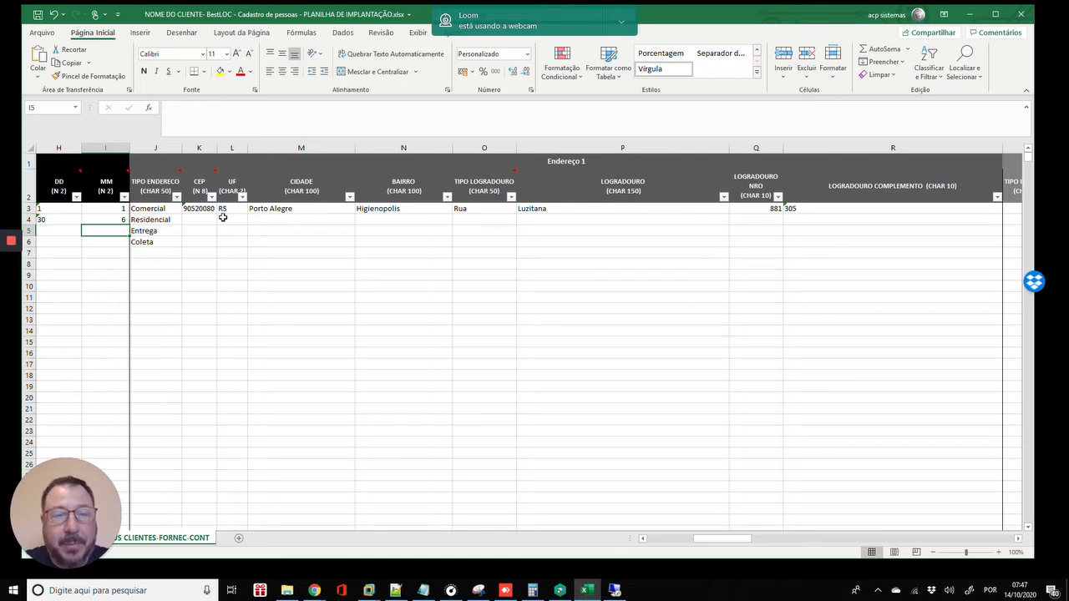
key(Right)
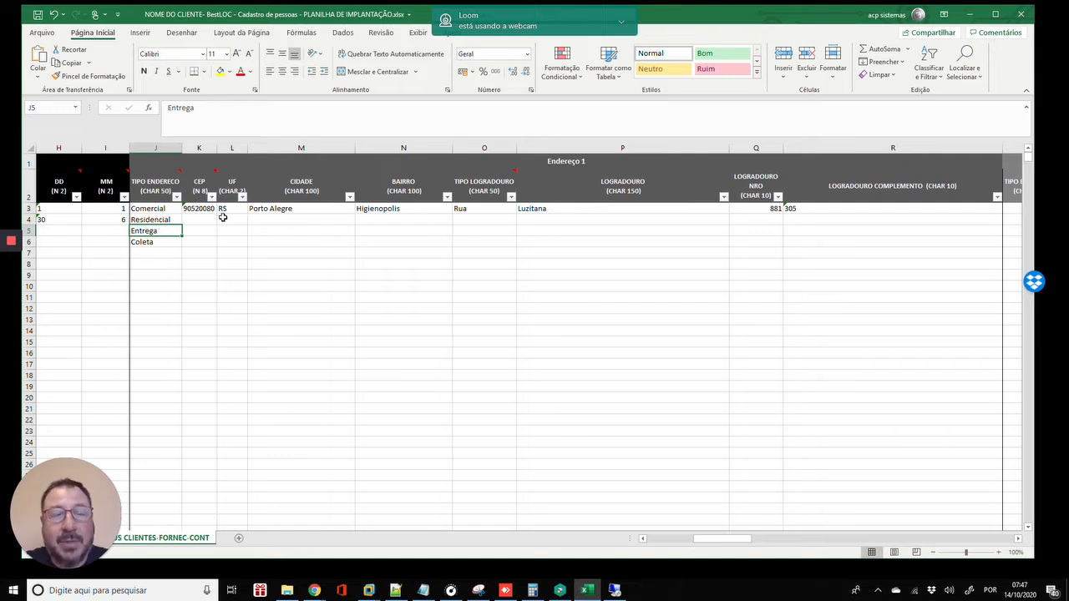
key(Up)
key(Up)
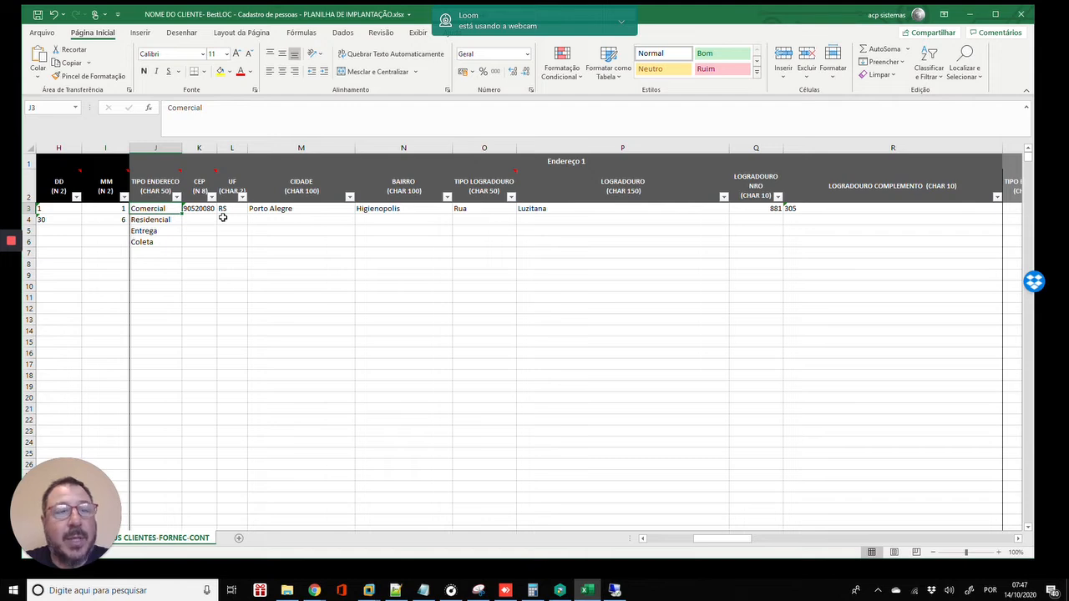
key(Right)
key(Right)
key(Right)
key(Right)
key(Right)
key(Right)
key(Right)
key(Right)
key(Right)
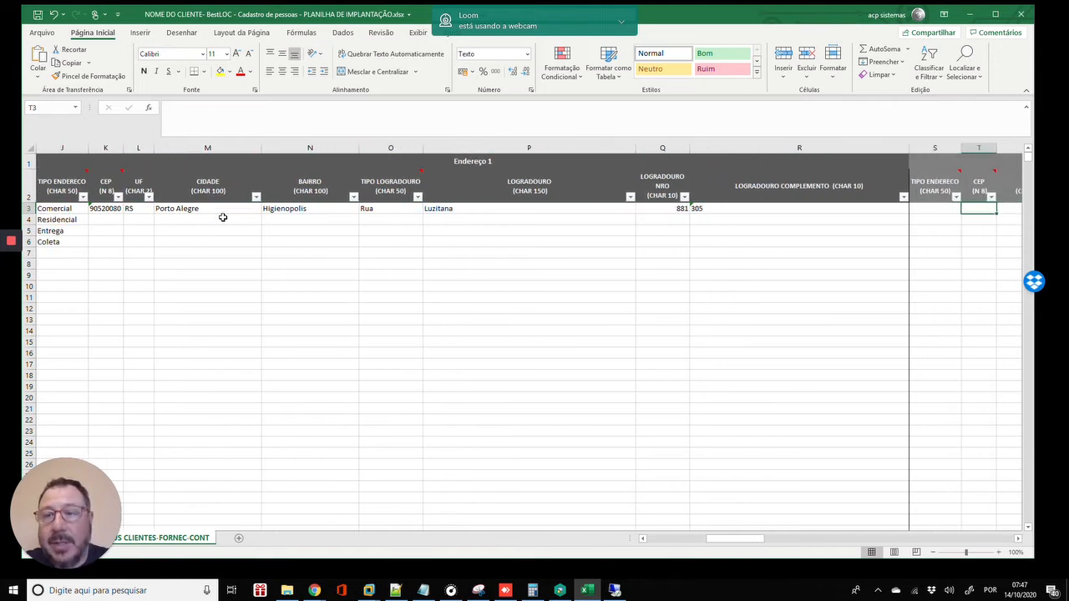
text(Endereço 2trega)
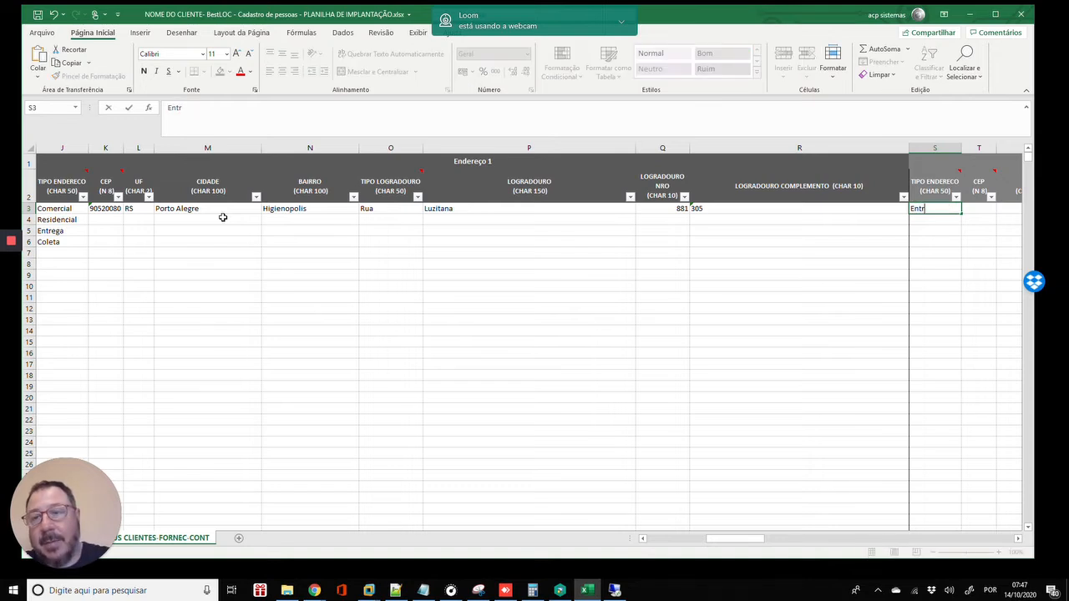
- Confirm Entrega in S3 and review the Endereço 1, 2 and 3 columns
key(Return)
key(Up)
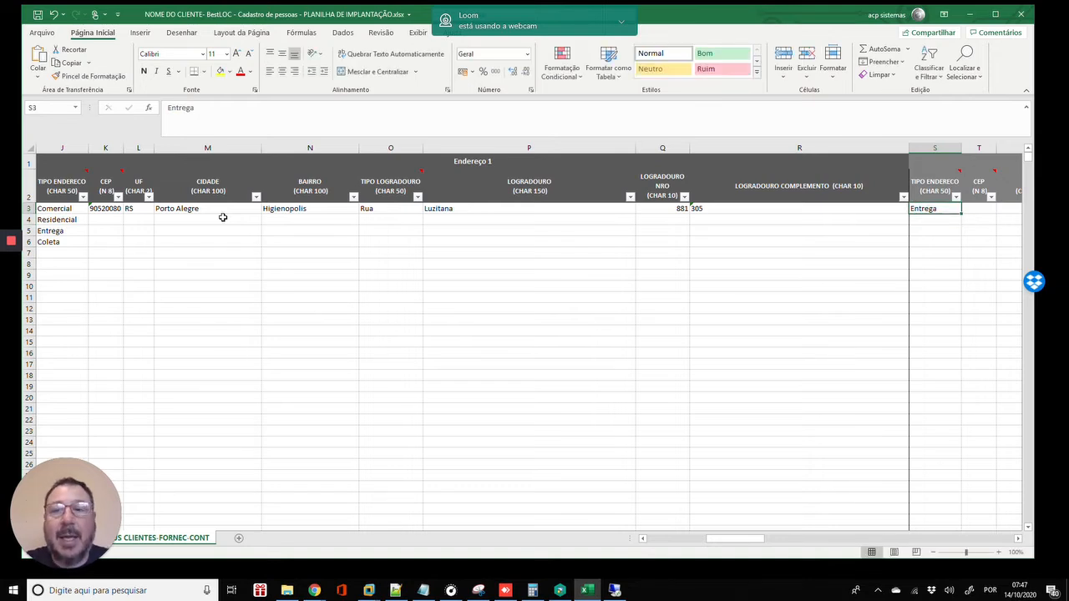
key(Left)
key(Left)
key(Left)
key(Left)
key(Left)
key(Left)
key(Left)
key(Left)
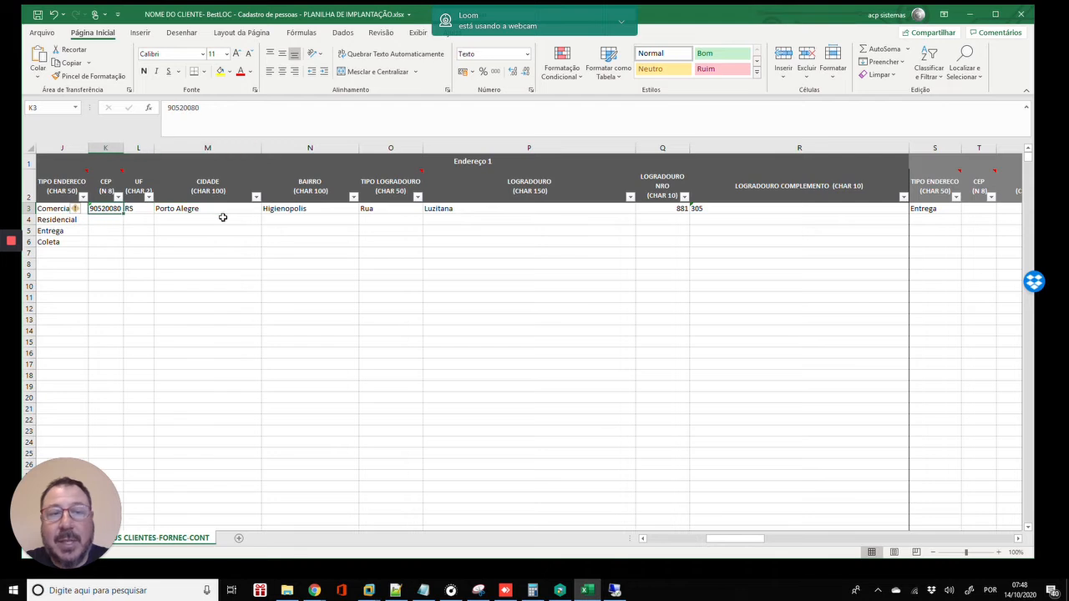
key(Left)
key(Right)
key(Right)
key(Right)
key(Right)
key(Right)
key(Right)
key(Right)
key(Right)
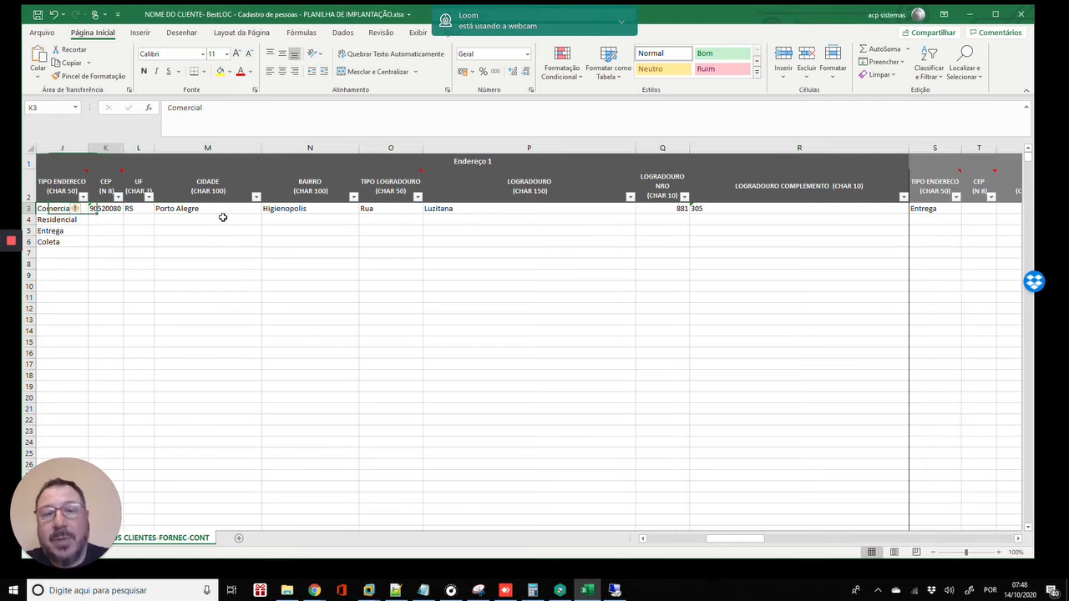
key(Right)
key(Right)
key(Right)
key(Right)
key(Right)
key(Right)
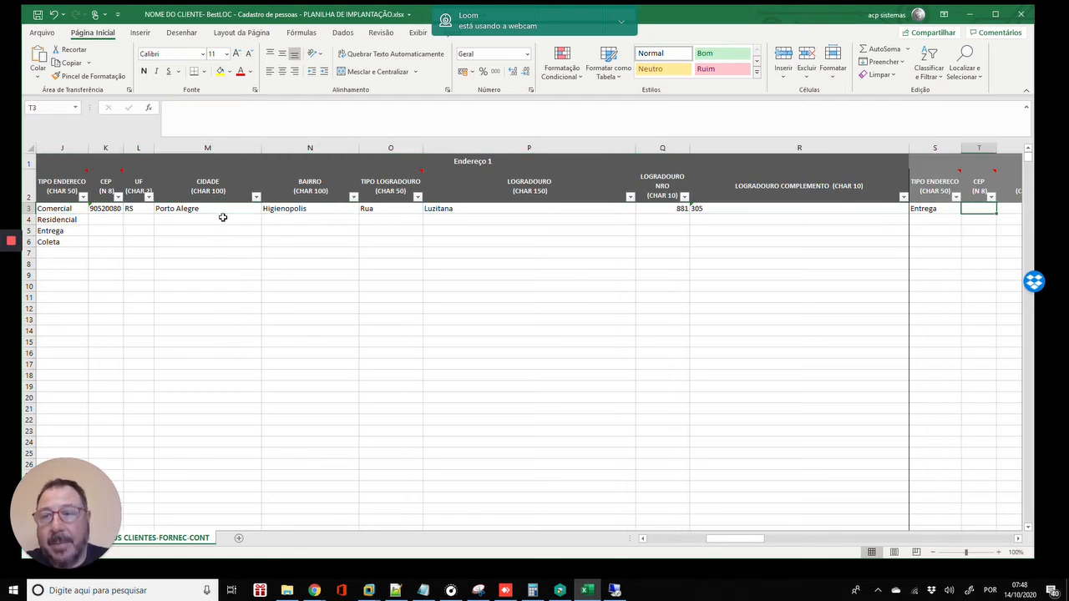
key(Right)
key(Right)
key(Right)
key(Right)
key(Right)
key(Right)
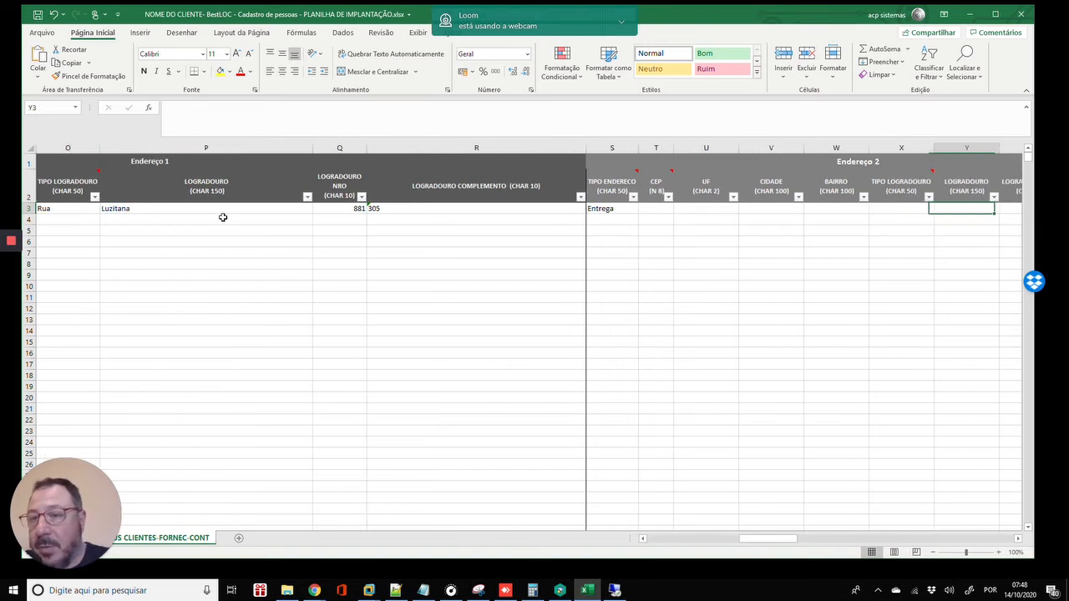
key(Right)
key(Right)
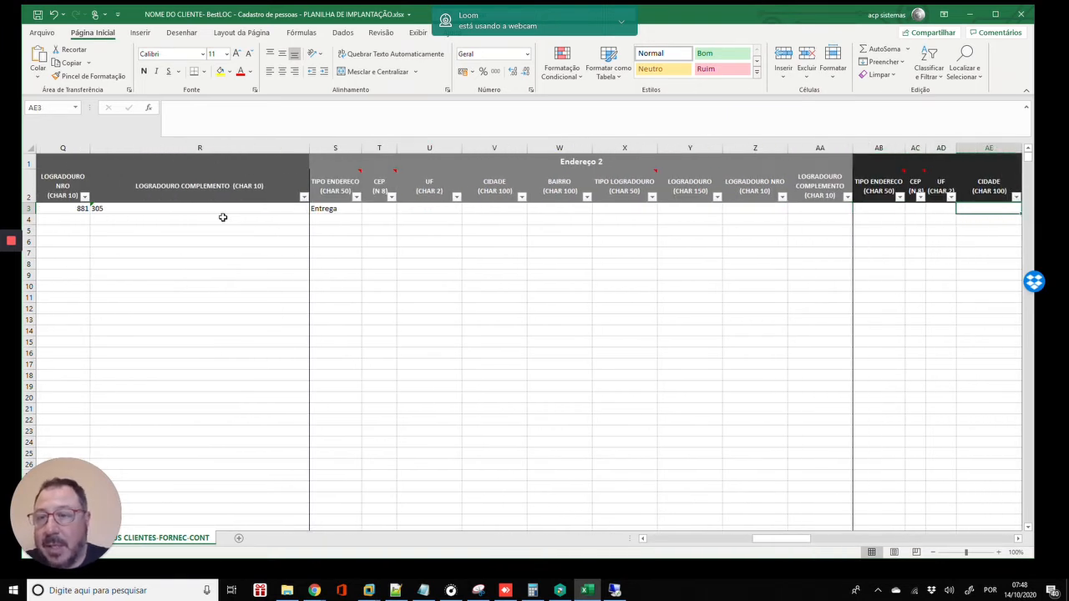
key(Left)
key(Left)
key(Left)
key(Left)
key(Left)
key(Left)
key(Left)
key(Left)
key(Left)
key(Left)
key(Left)
key(Left)
key(Left)
key(Left)
key(Left)
key(Left)
key(Left)
key(Left)
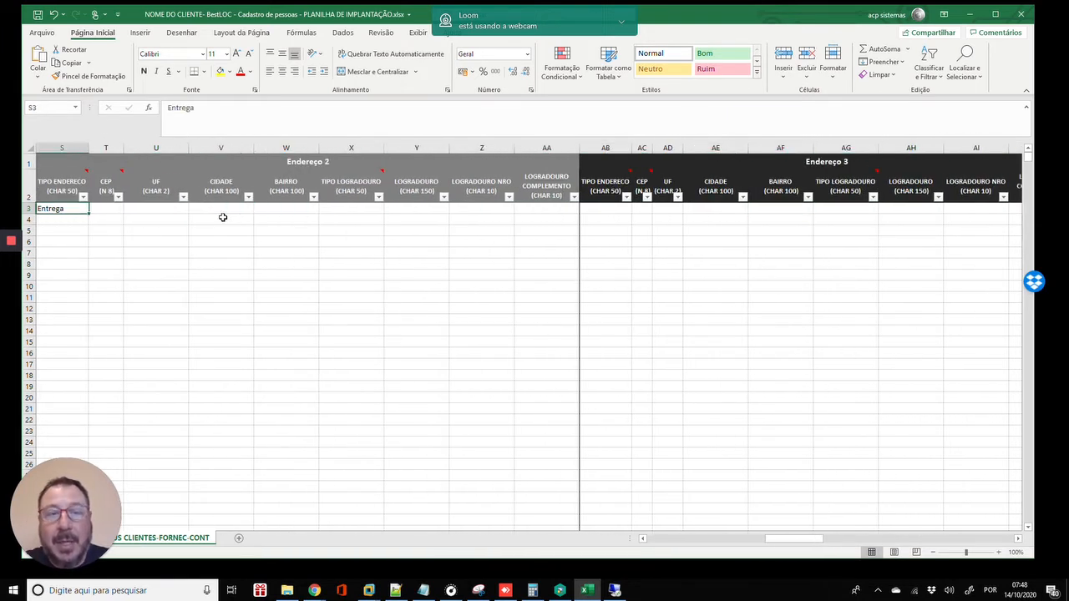
key(Left)
key(Left)
key(Left)
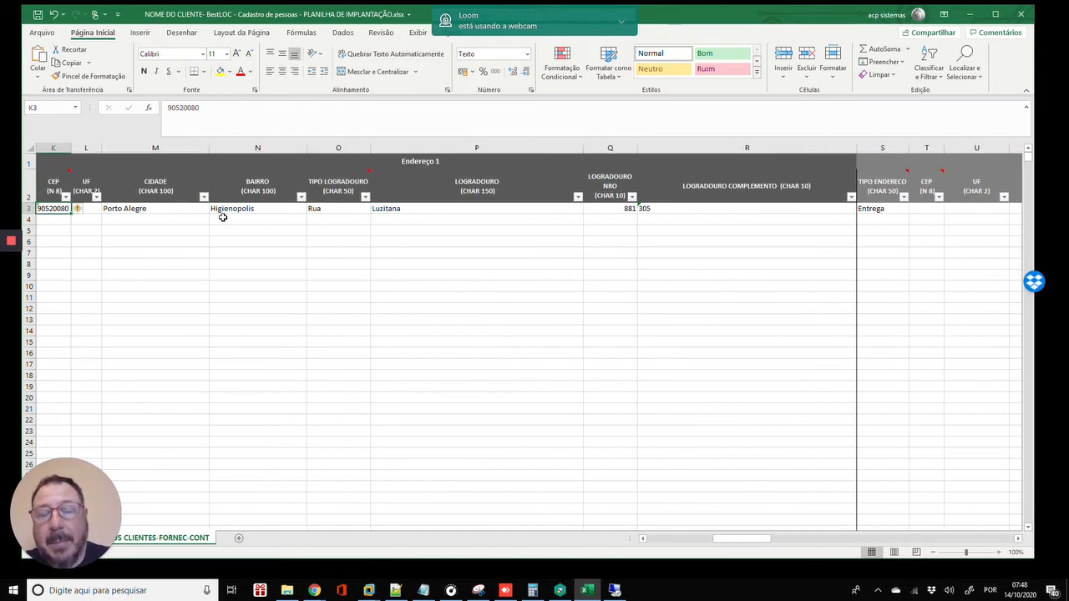
scroll(223, 217, left, 2)
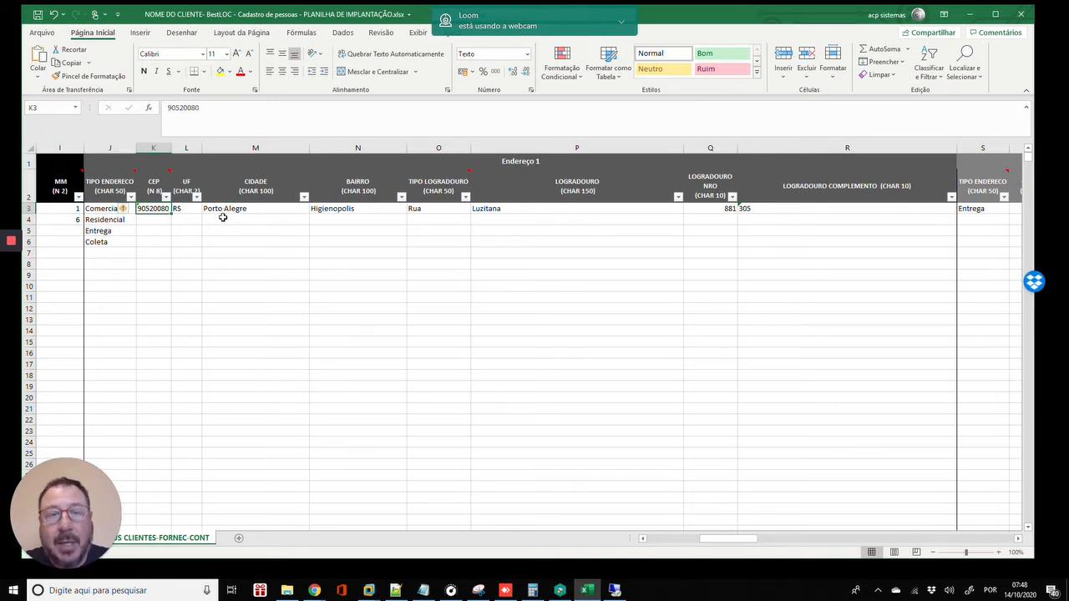
key(Left)
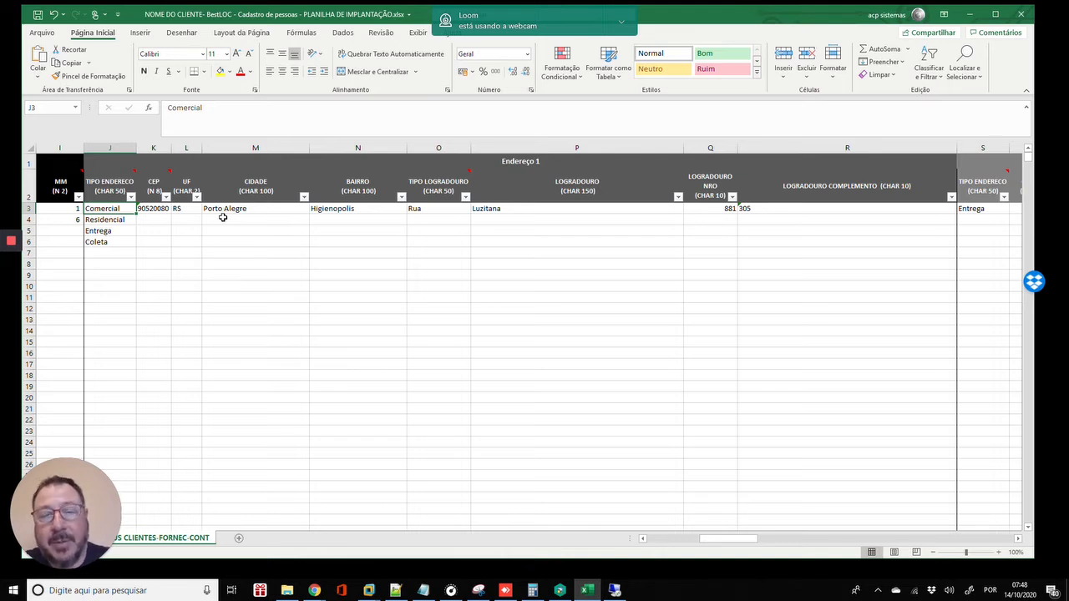
key(Down)
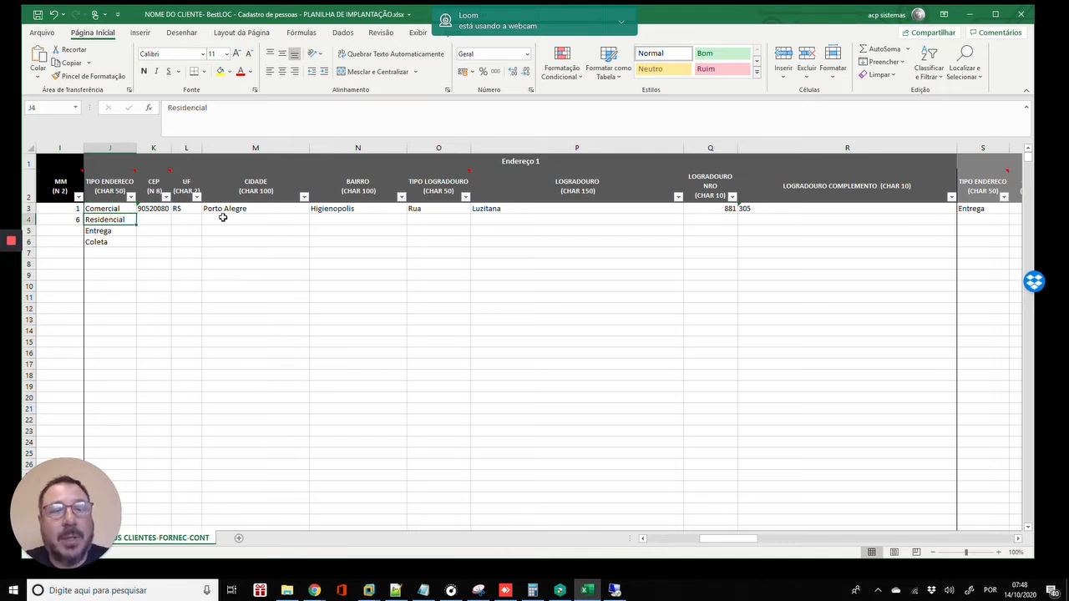
key(Up)
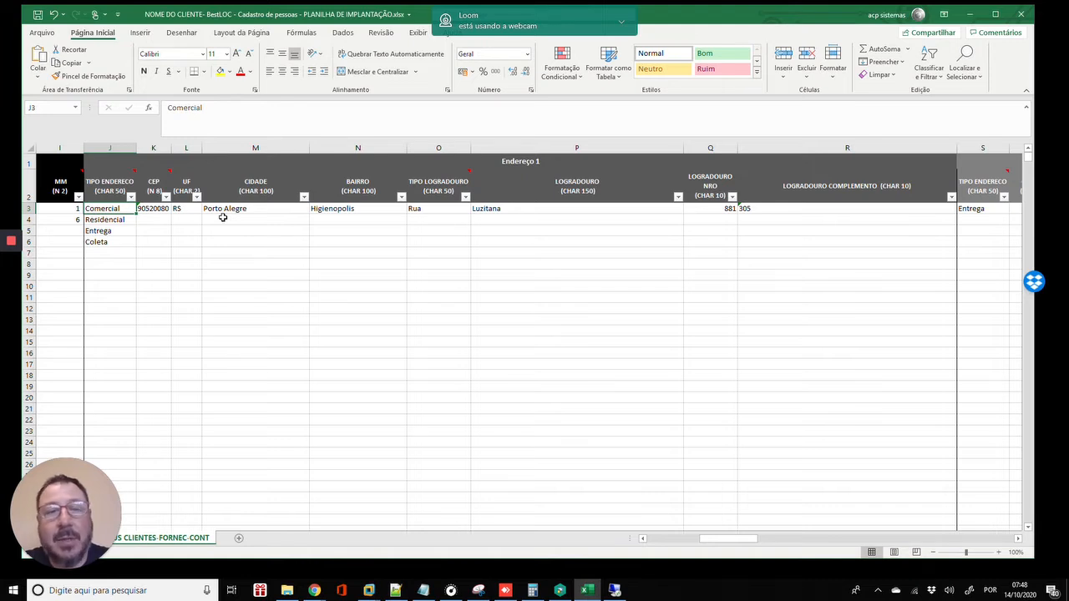
key(Right)
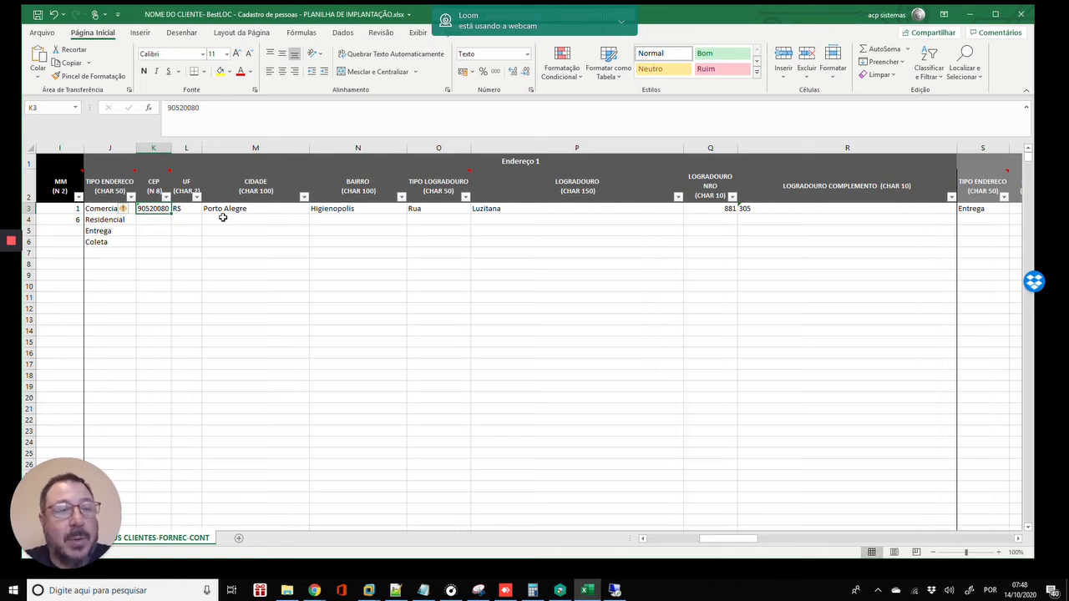
key(Right)
key(Right)
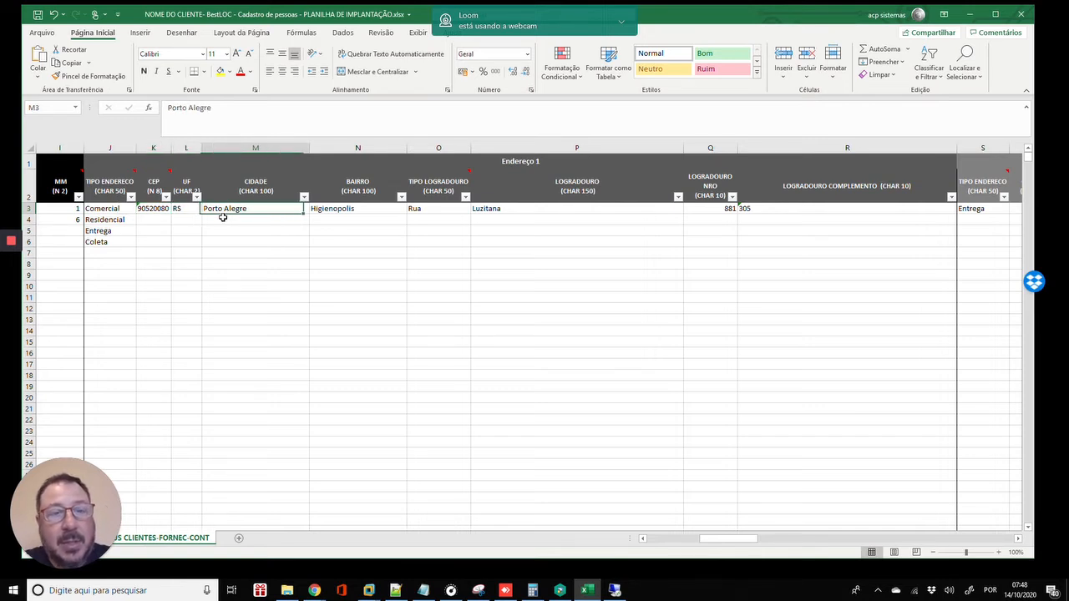
key(Left)
key(Right)
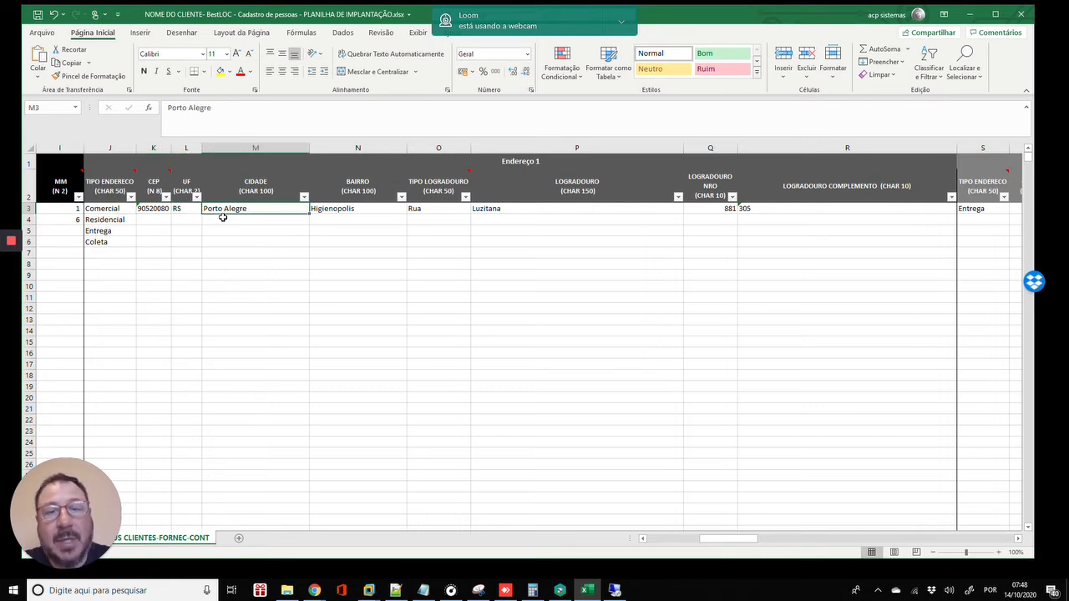
key(Right)
key(Right)
key(Right)
key(Right)
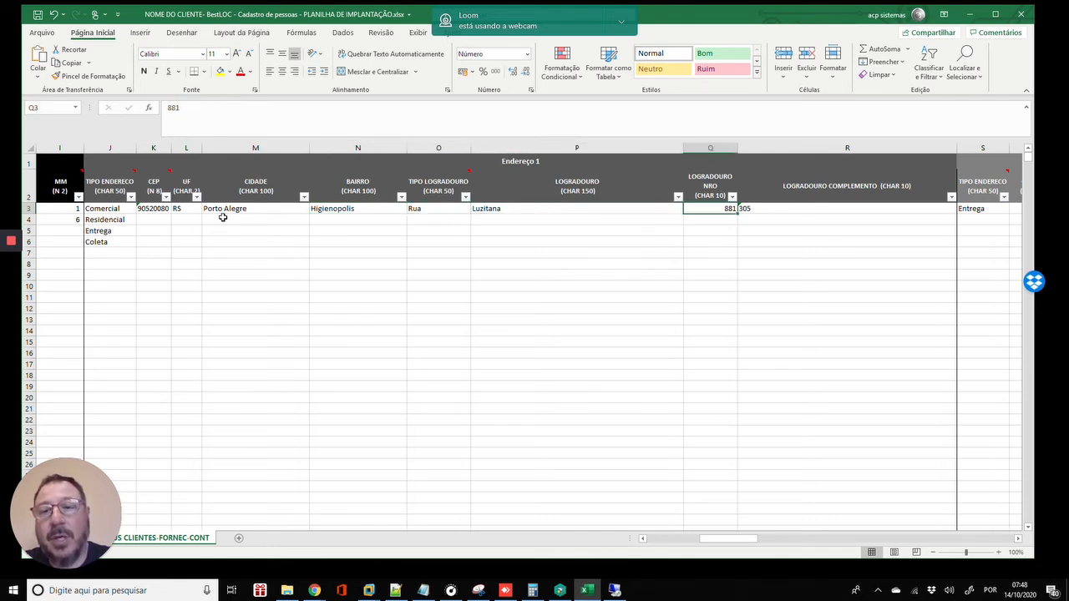
key(Right)
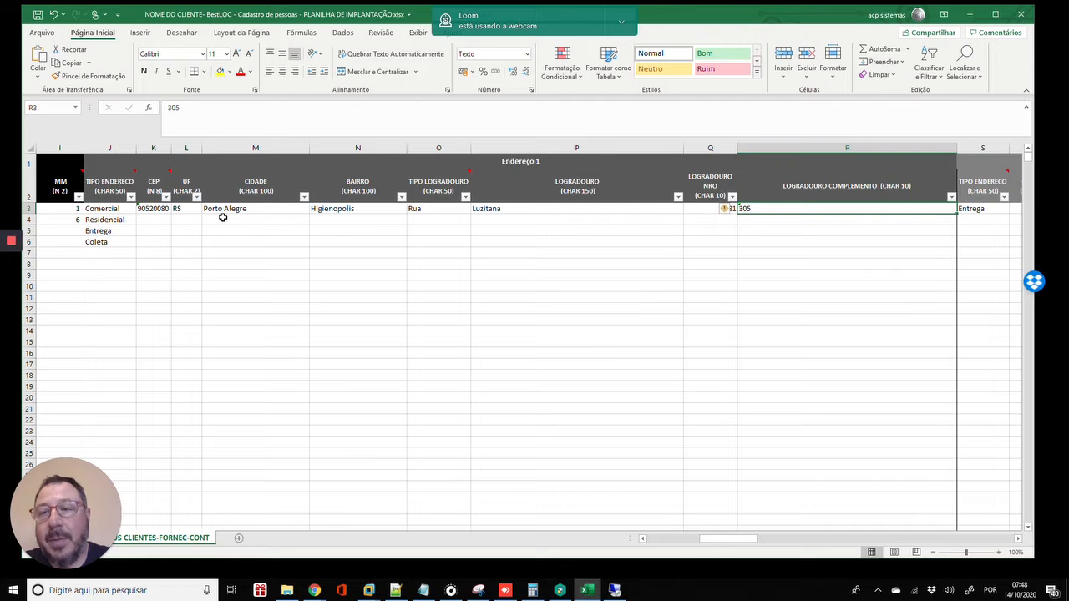
key(Left)
key(Left)
key(Left)
key(Left)
key(Left)
key(Left)
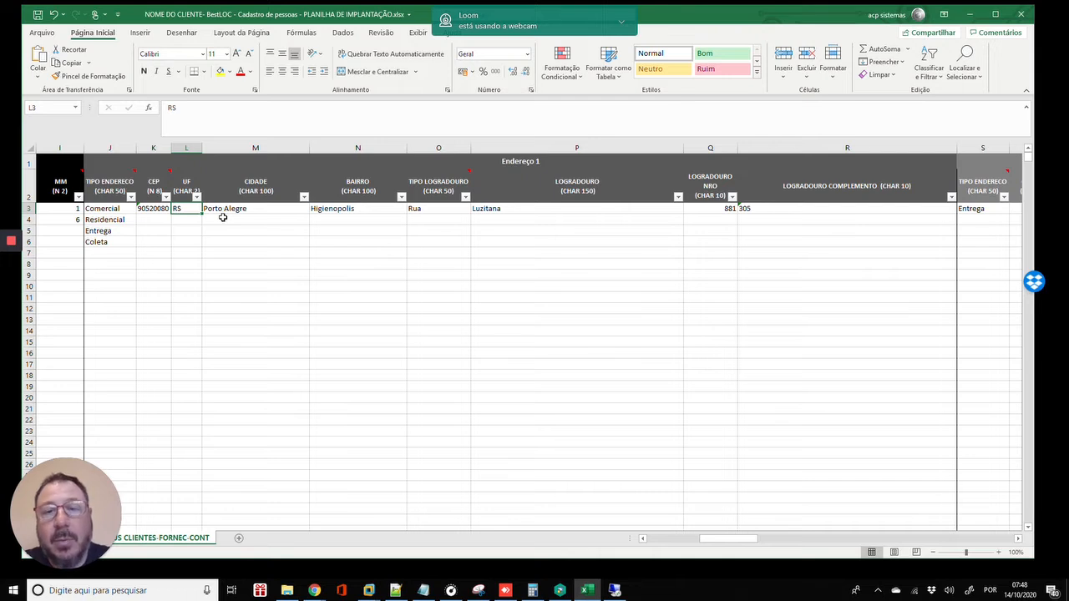
key(Left)
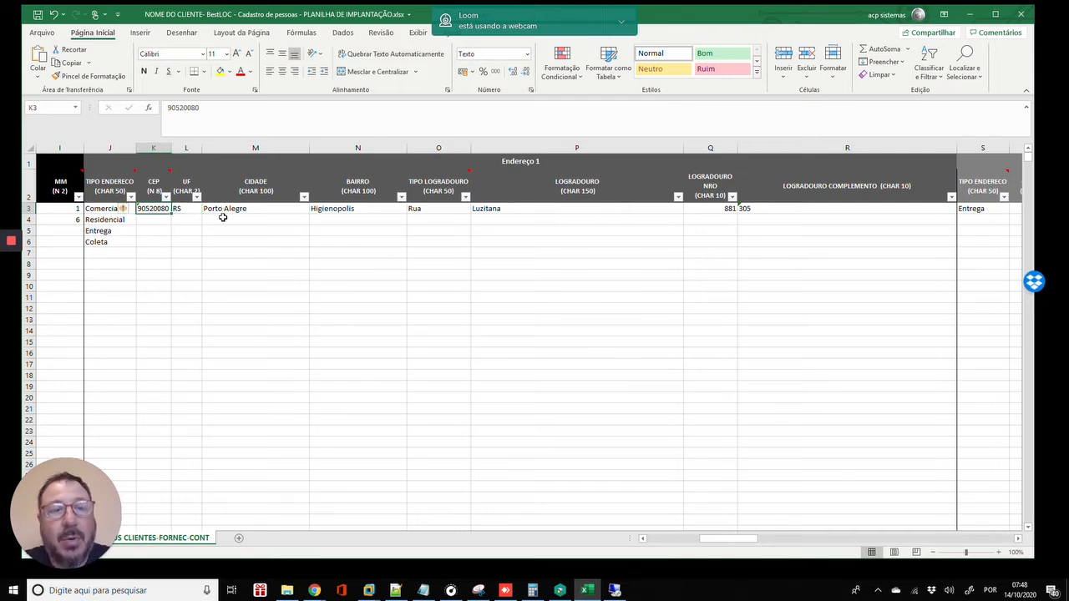
key(Right)
key(Right)
key(Right)
key(Right)
key(Left)
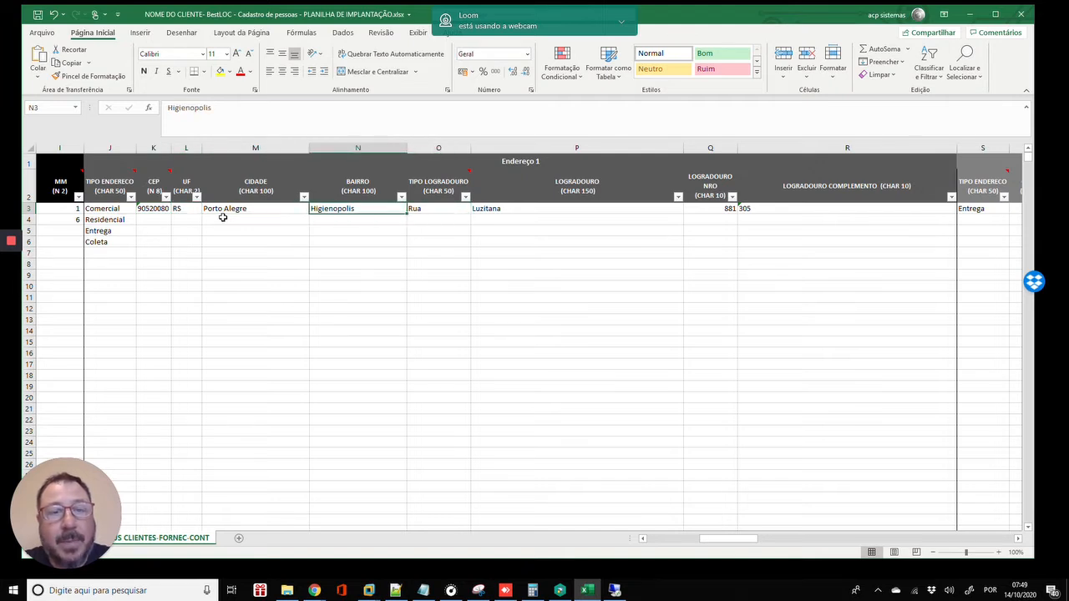
key(Left)
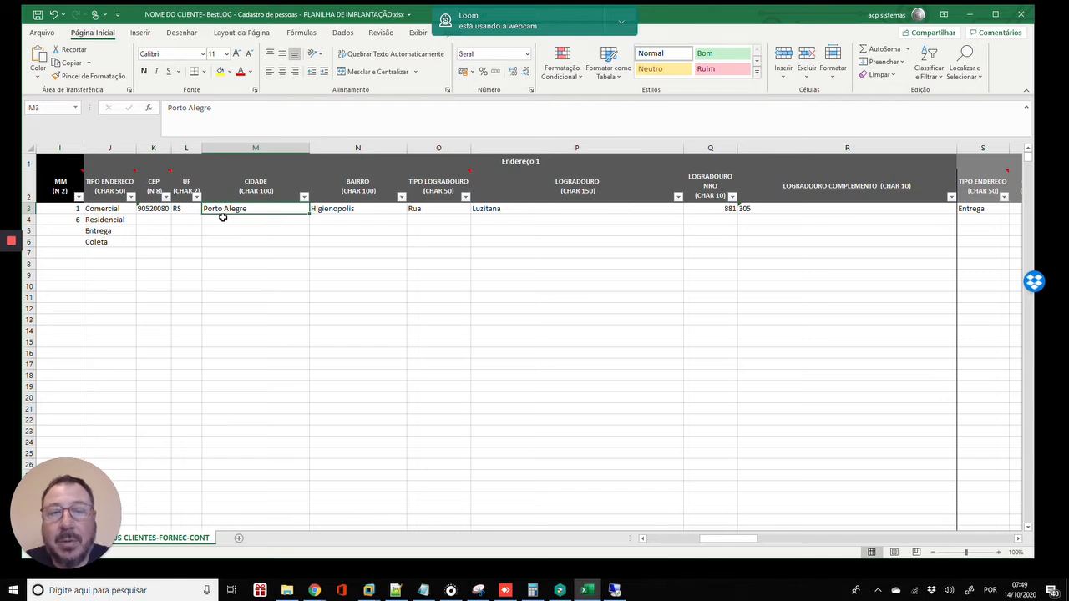
key(Left)
key(Left)
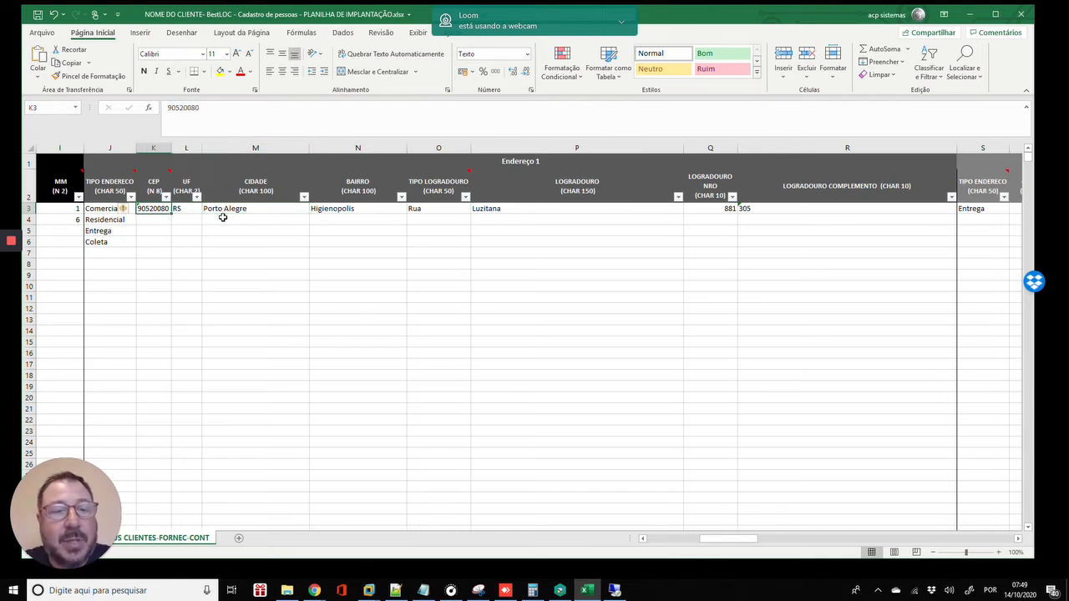
key(Right)
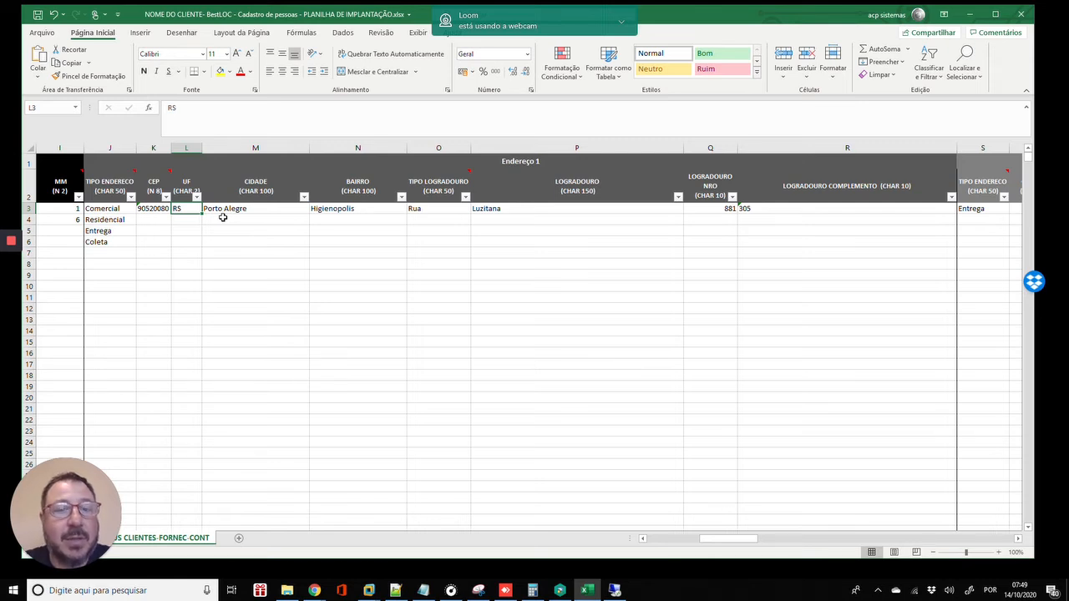
key(Right)
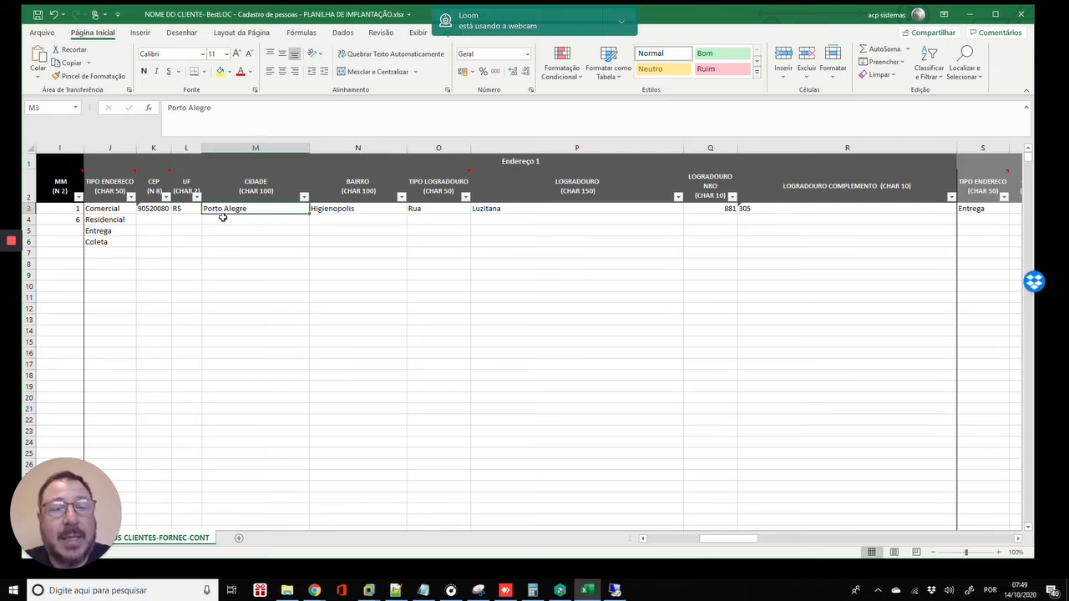
key(Right)
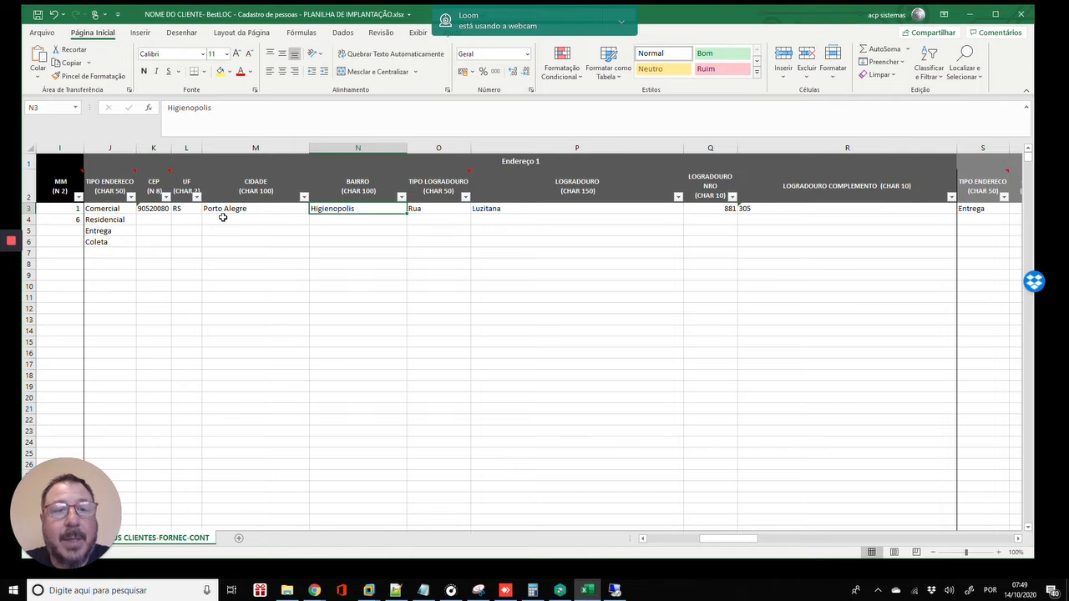
key(Right)
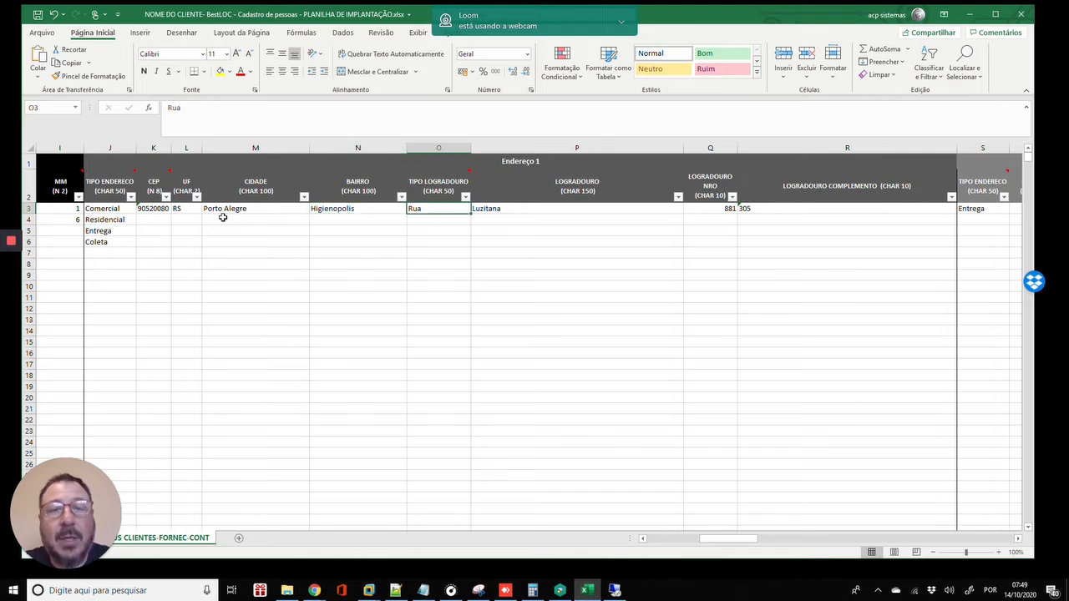
- Enter Avenida in O4 below Rua, correcting its misspelling
key(Down)
text(Ave)
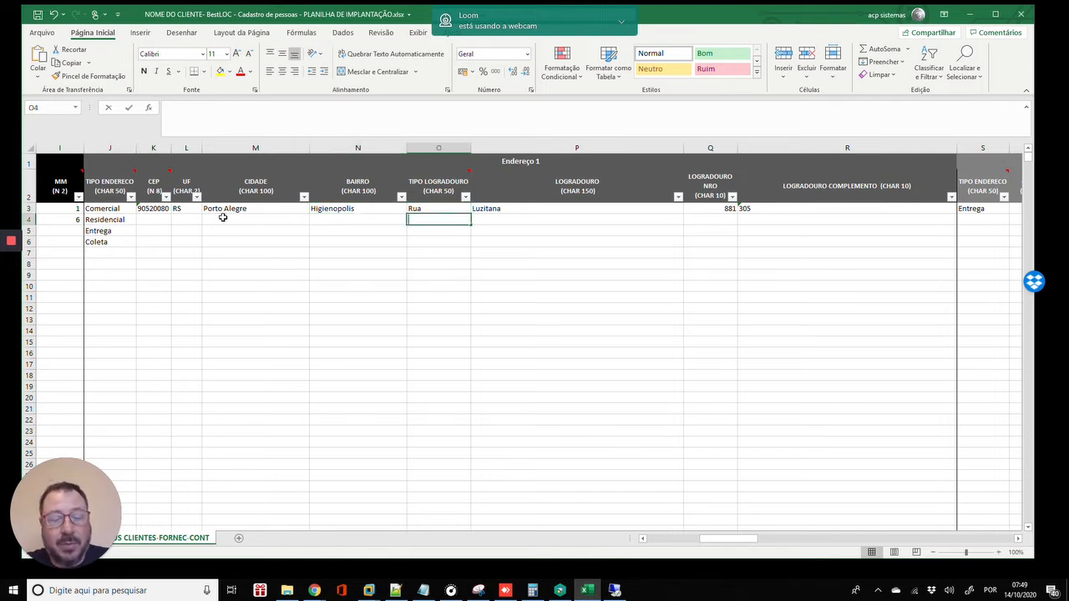
text(ninda)
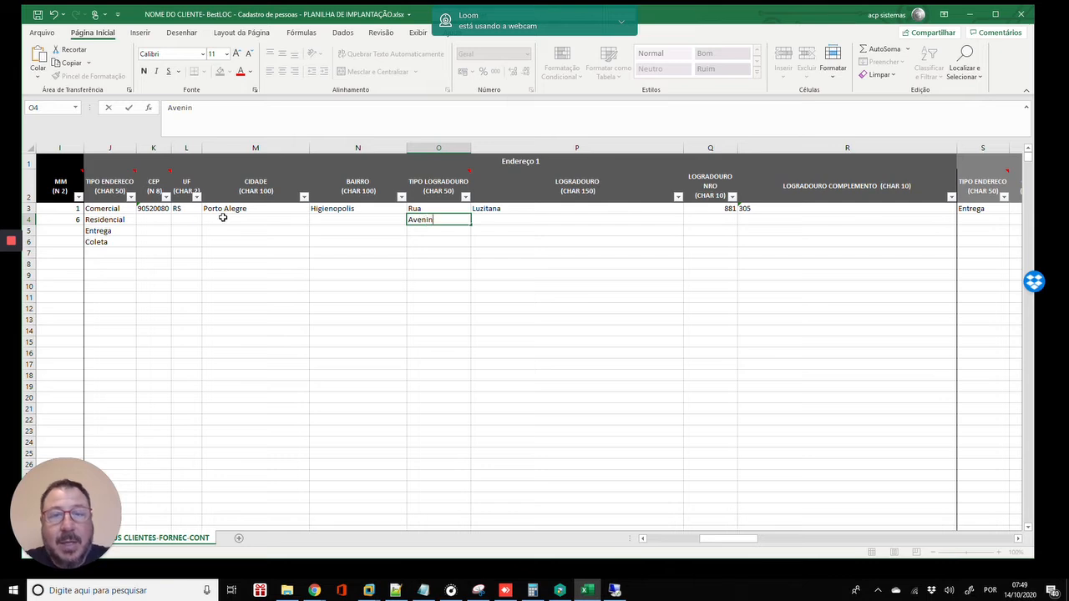
key(Return)
key(Up)
text(aven)
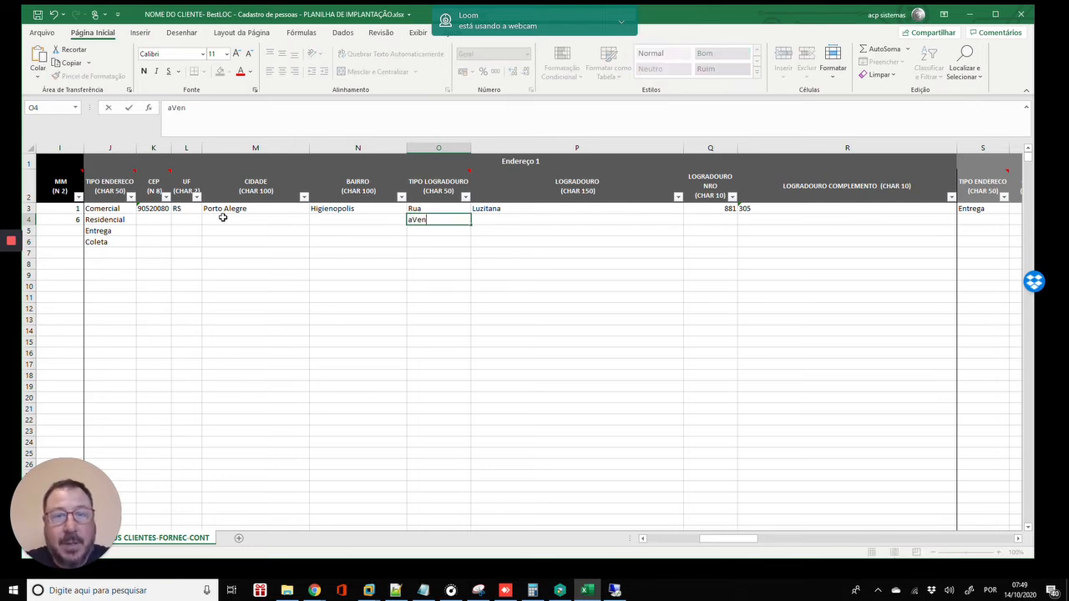
key(BackSpace)
key(BackSpace)
key(BackSpace)
key(BackSpace)
text(Av)
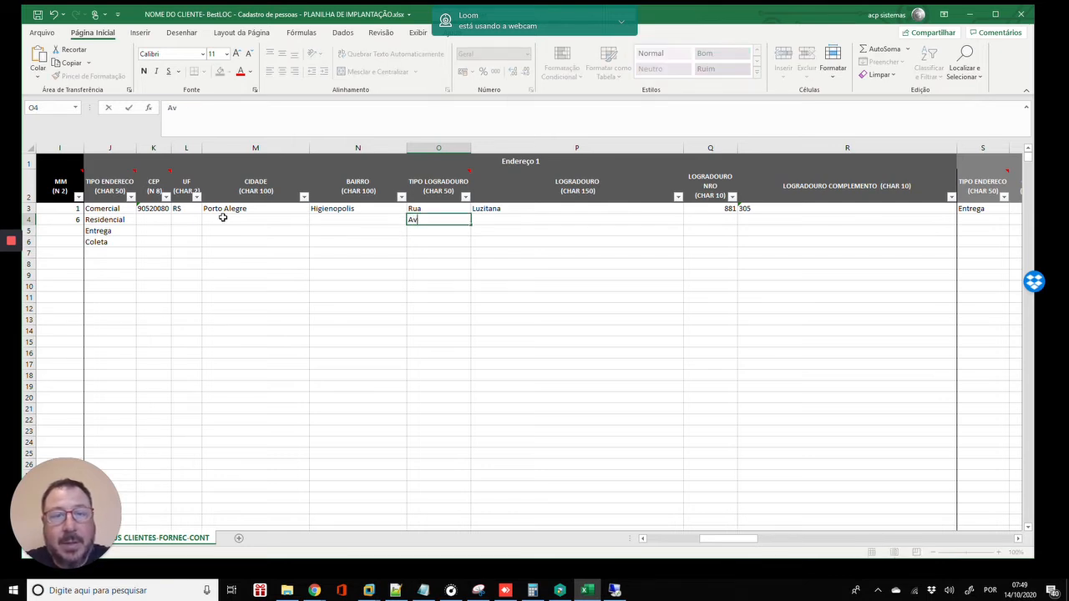
text(enida)
key(Return)
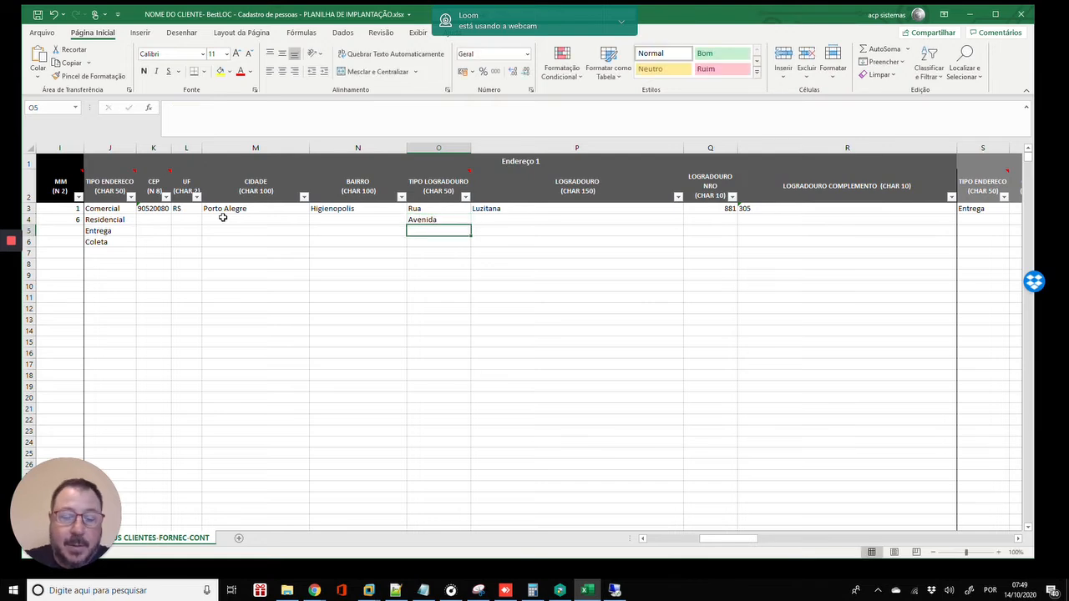
- Add Estrada, Via and Praça in O5–O7
text(Estrada)
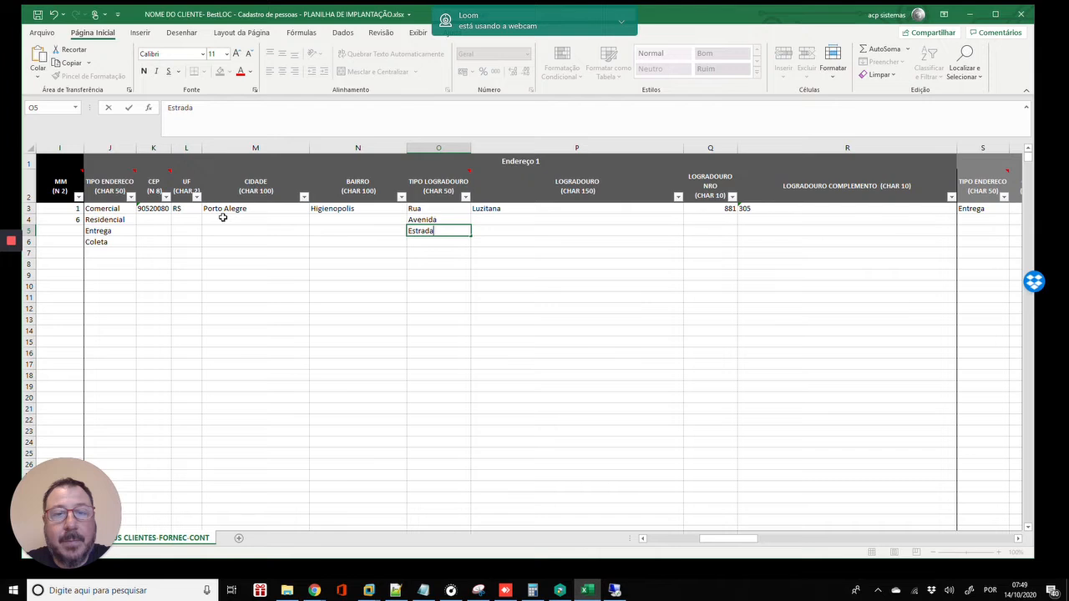
key(Return)
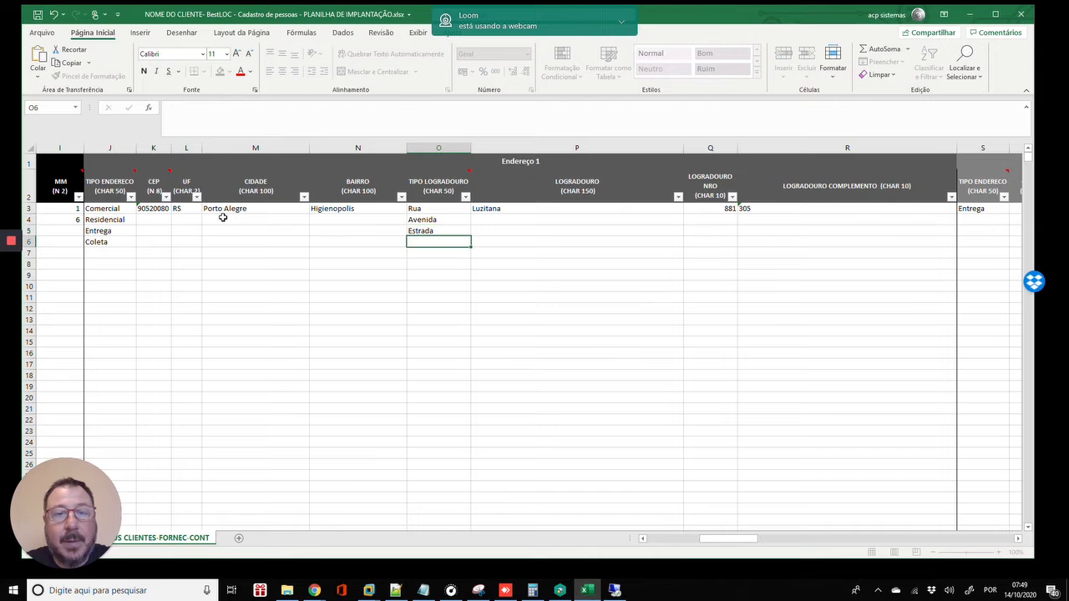
text(CVi)
key(BackSpace)
key(BackSpace)
key(BackSpace)
text(Via)
key(Return)
text(Pra)
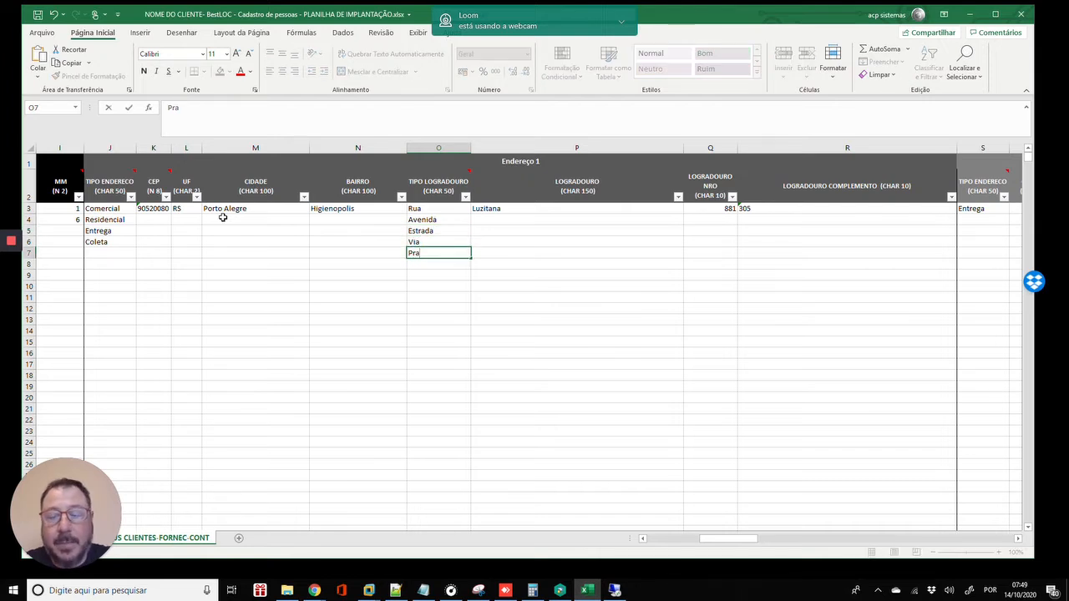
text(ça)
key(Return)
key(Up)
key(Up)
key(Up)
key(Up)
key(Up)
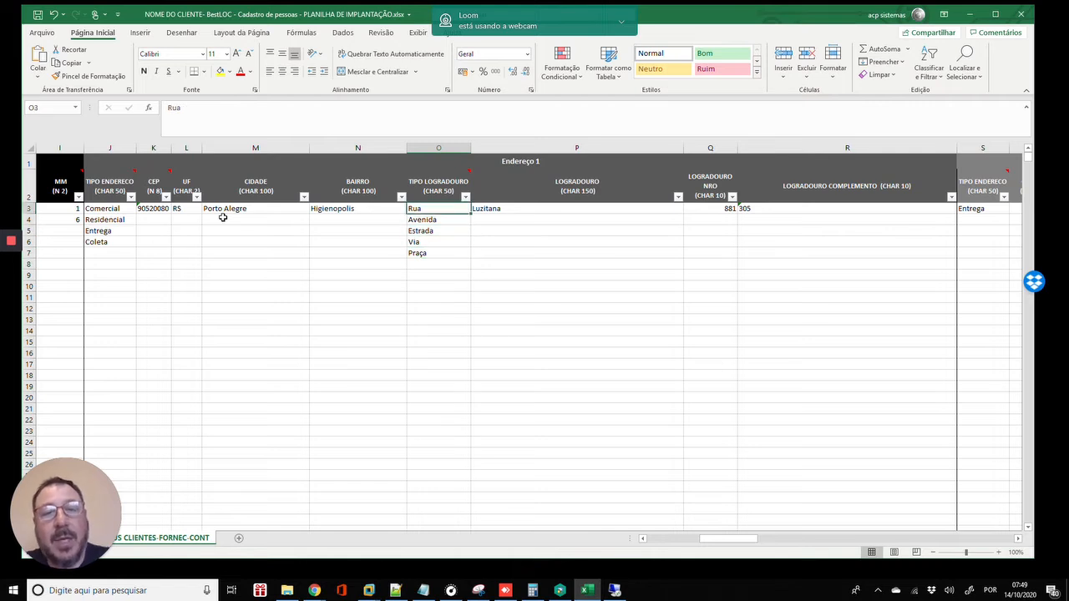
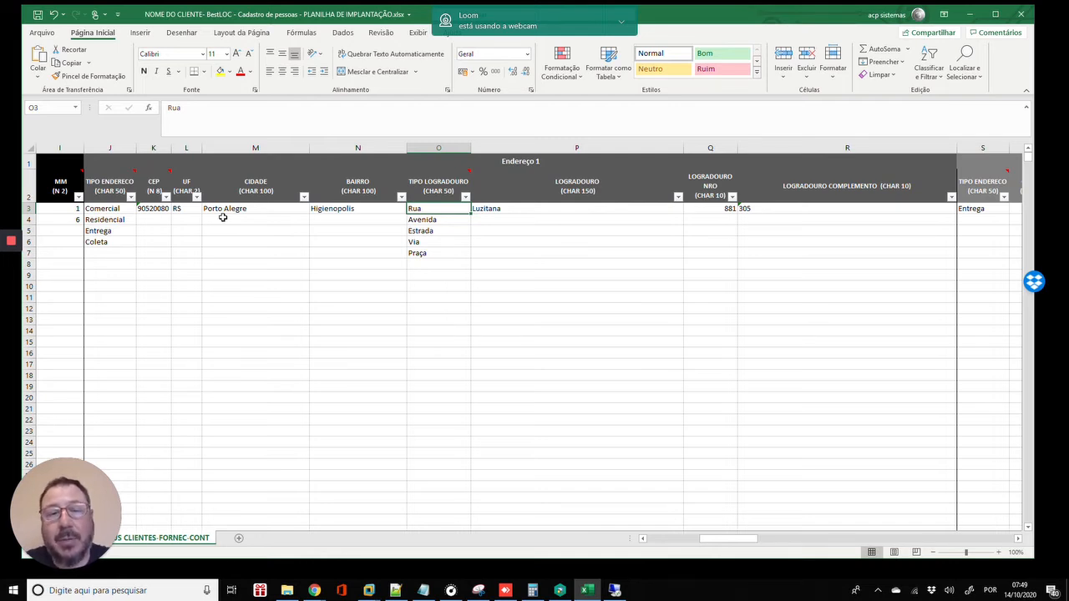
- Enter row 4's full street address in P4, then append the apartment number to it
key(Right)
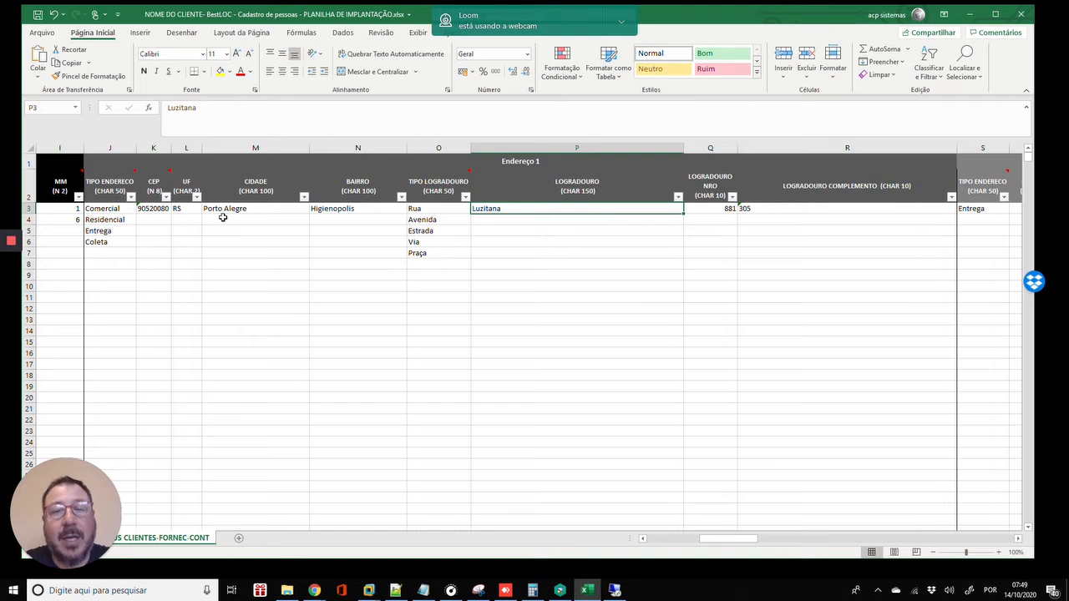
key(Down)
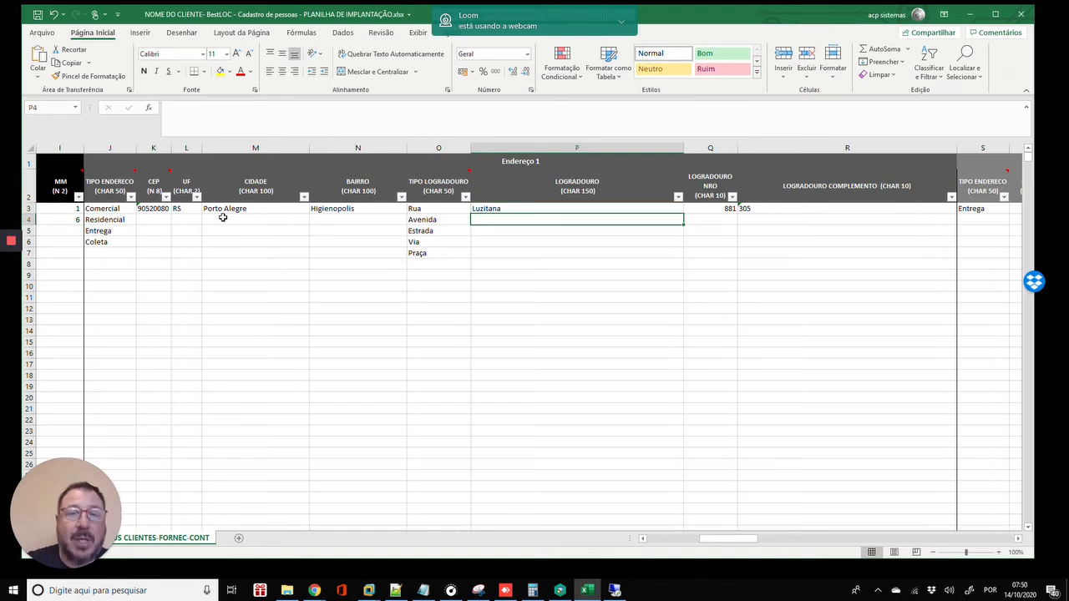
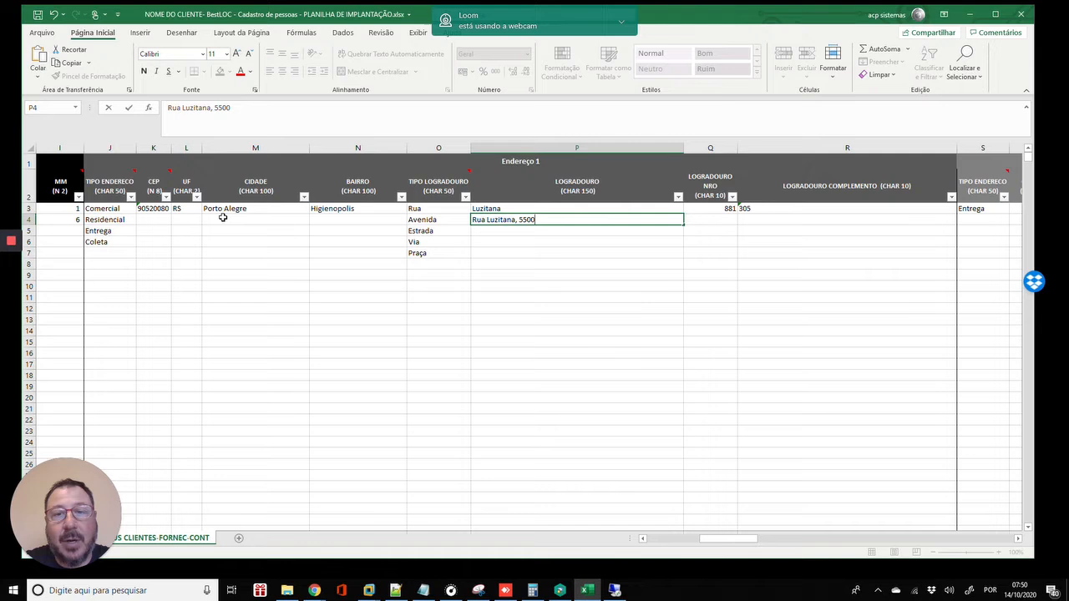
key(Return)
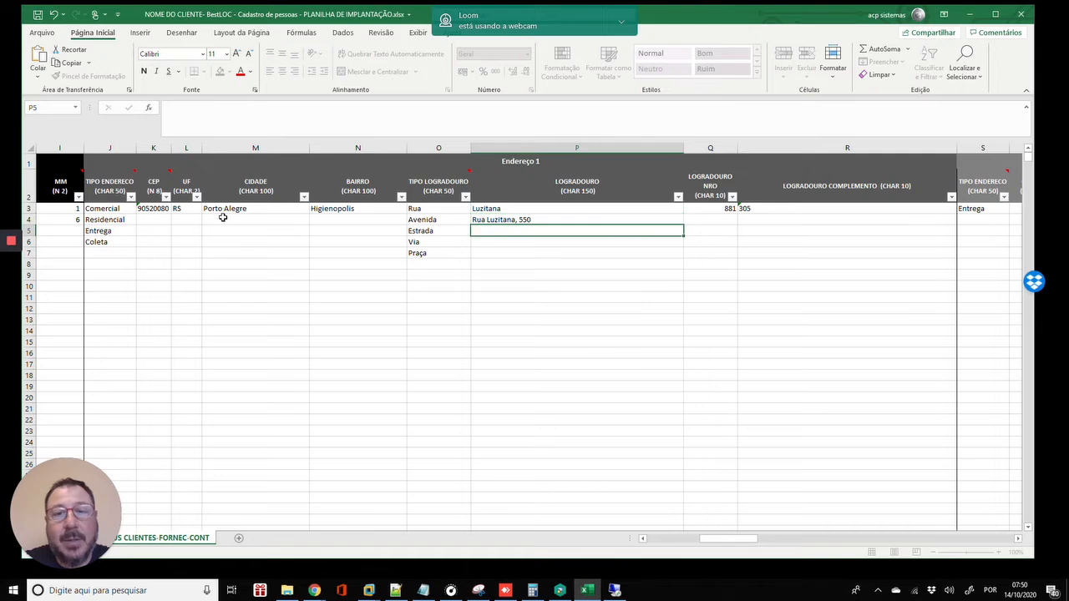
key(Up)
key(F2)
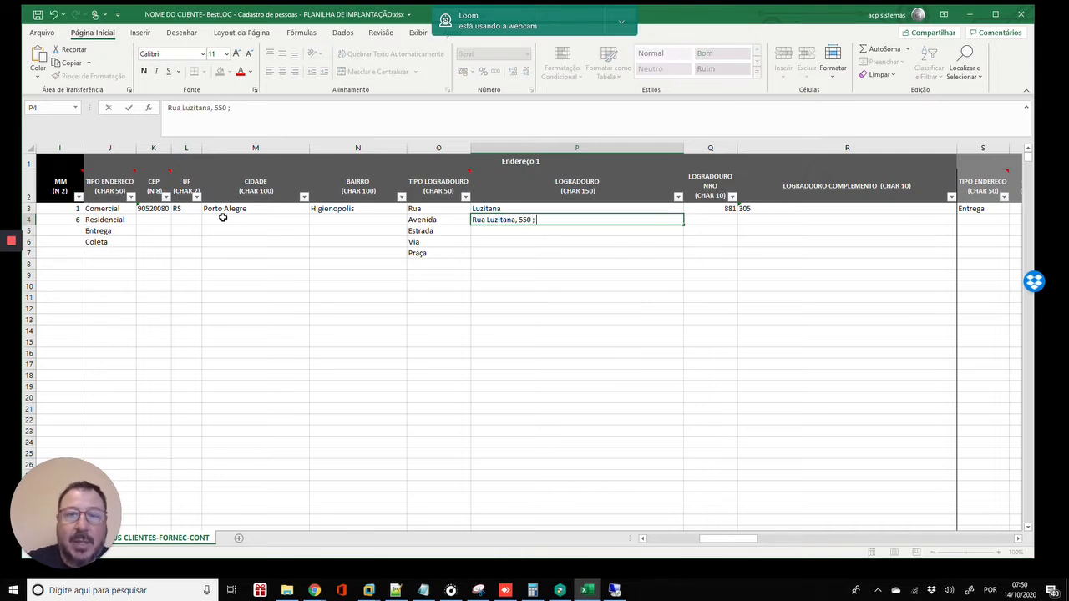
text(ap)
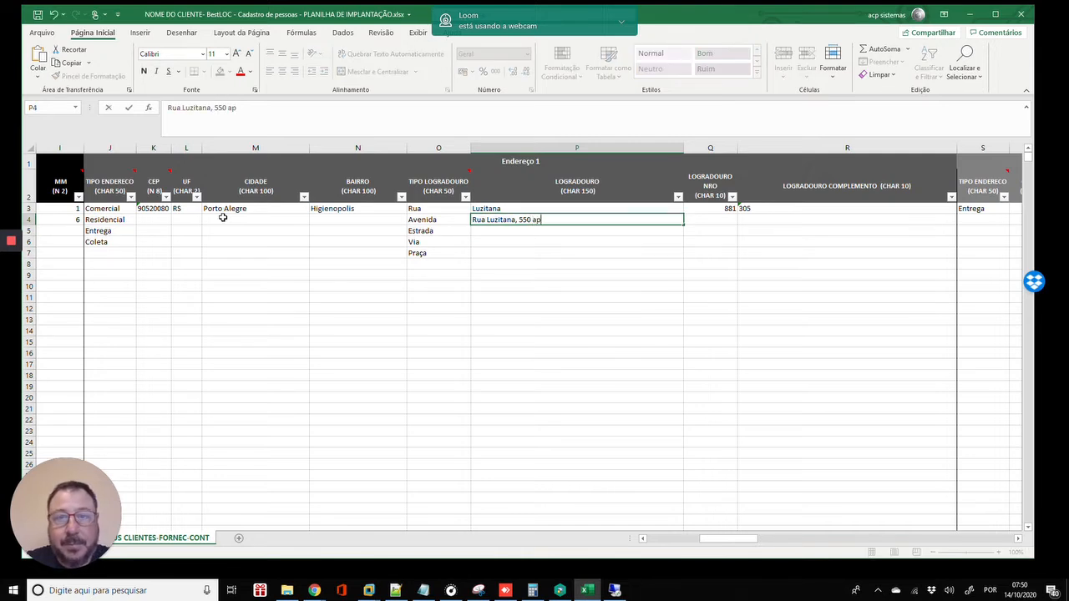
text( 801)
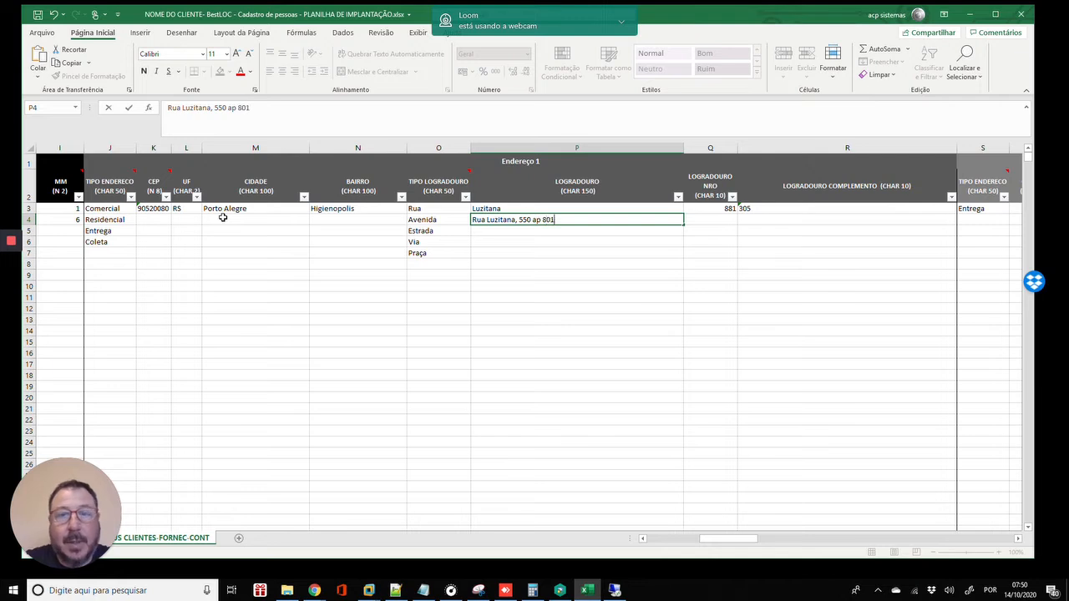
key(Return)
key(Up)
key(Left)
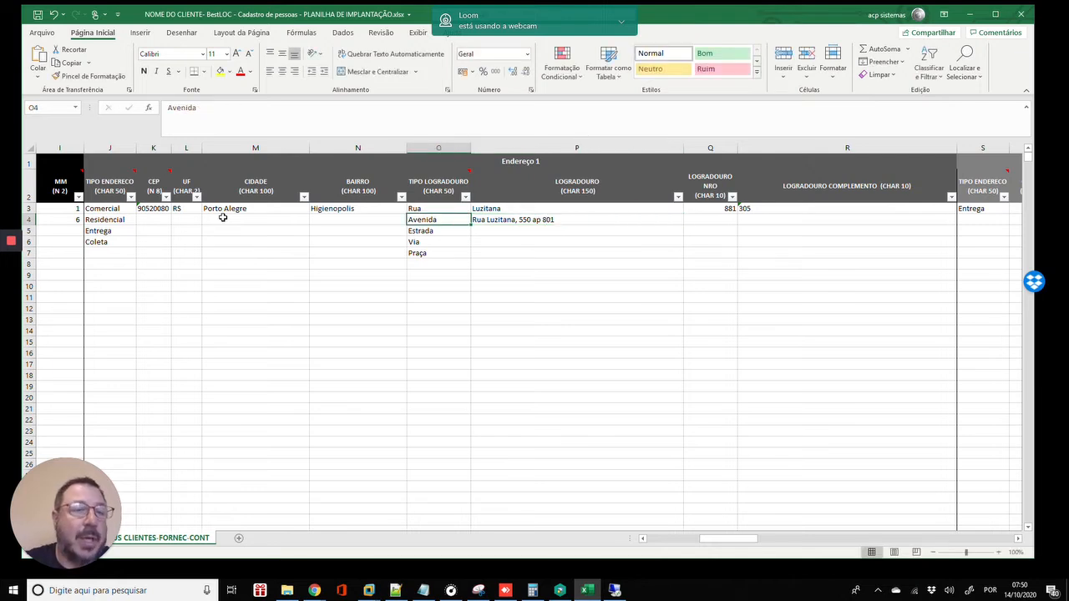
- Change row 4's street type in O4 from Avenida to Rua
key(Right)
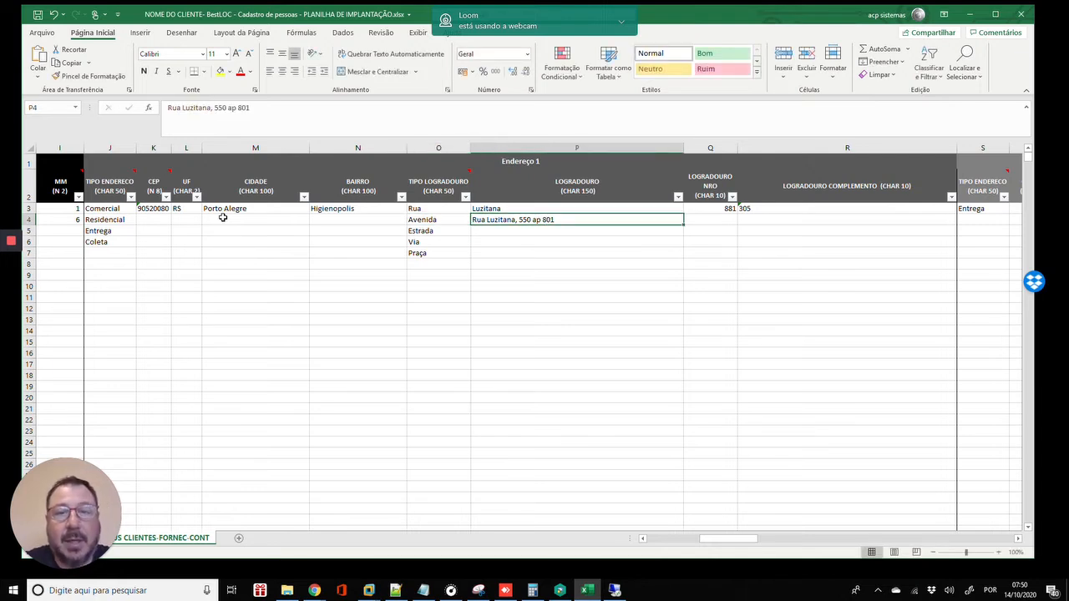
key(Left)
text(Rua)
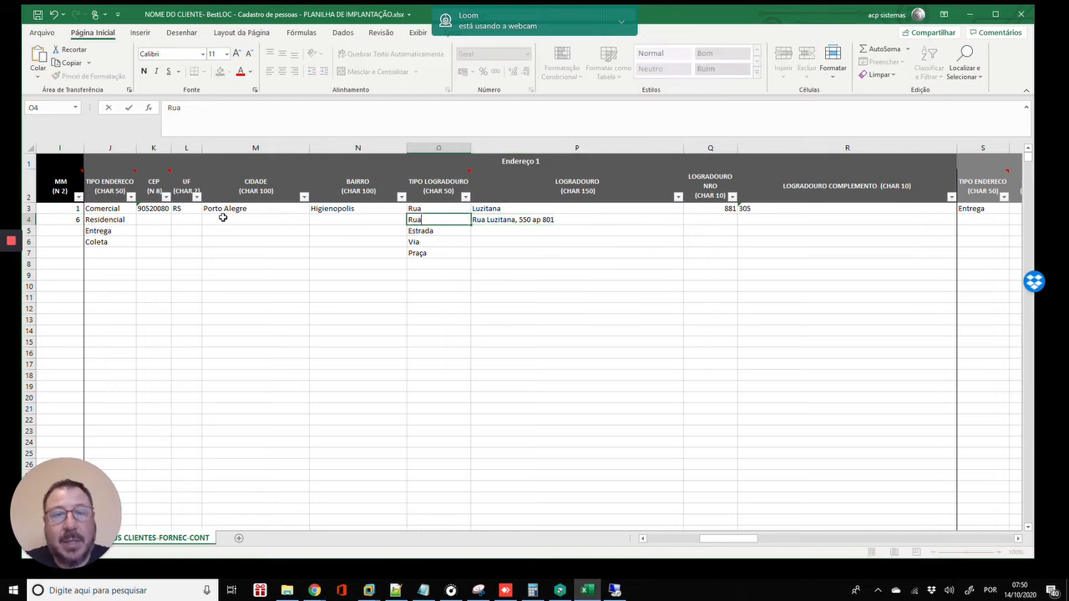
key(Return)
- Split row 4's street name, house number and complement into separate cells P4–R4
key(Right)
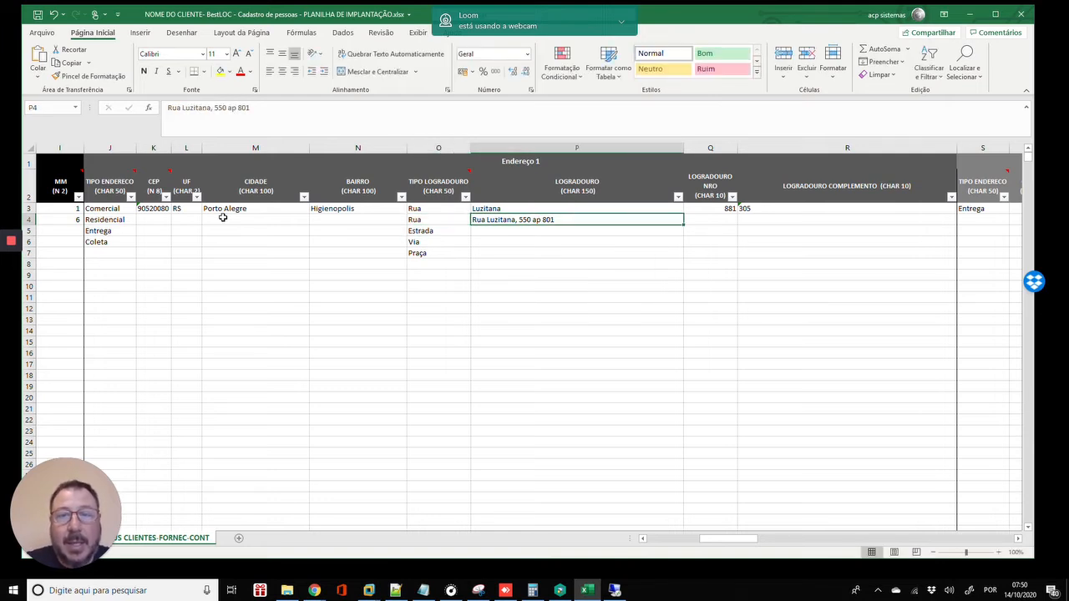
key(Tab)
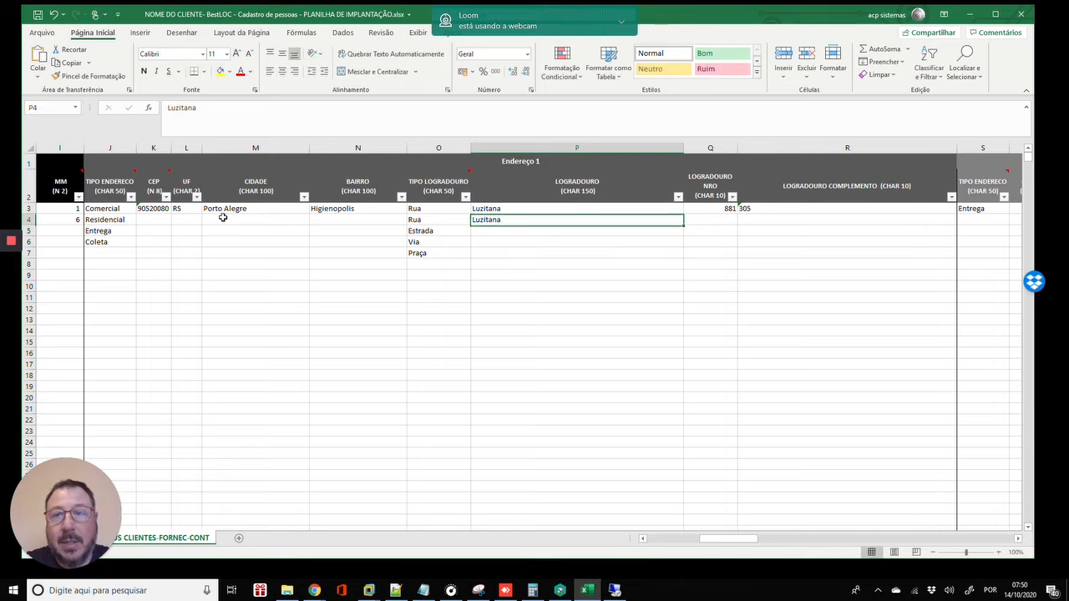
key(Return)
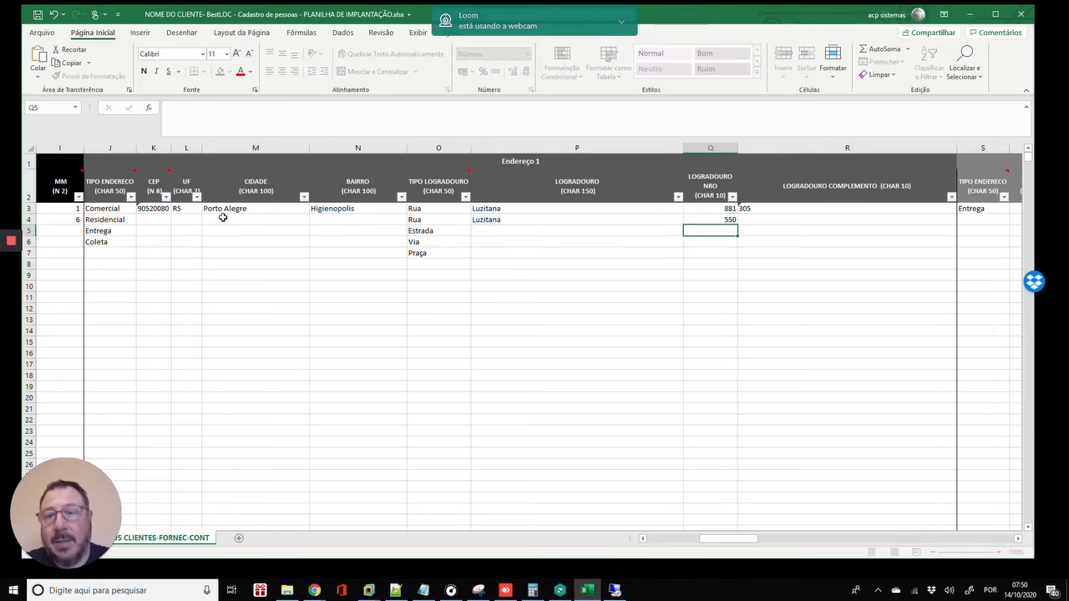
key(Up)
key(Right)
key(Return)
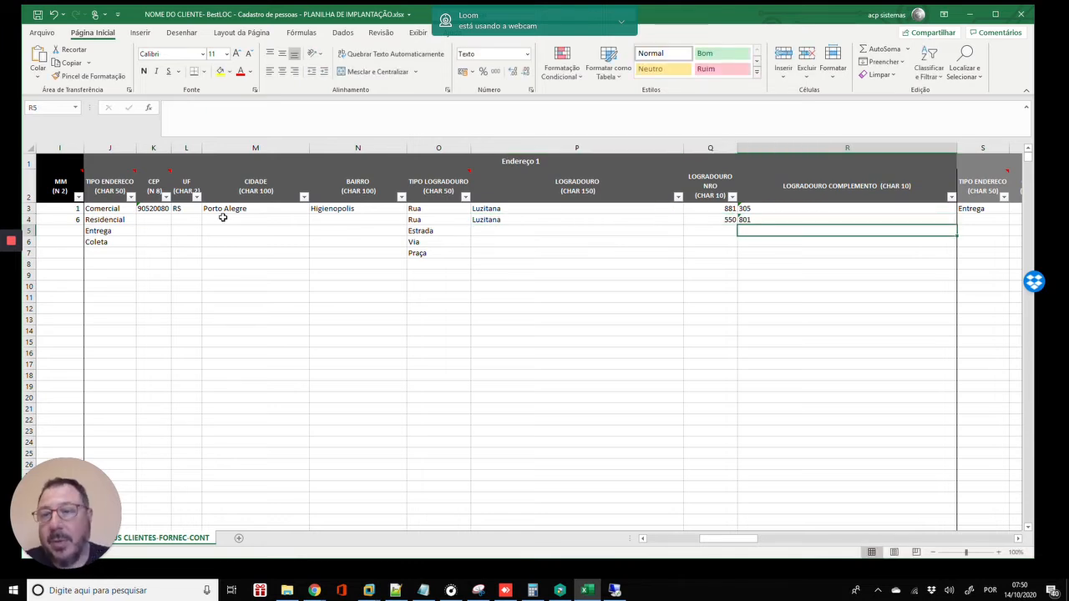
key(Up)
key(Left)
key(Left)
key(Left)
key(Left)
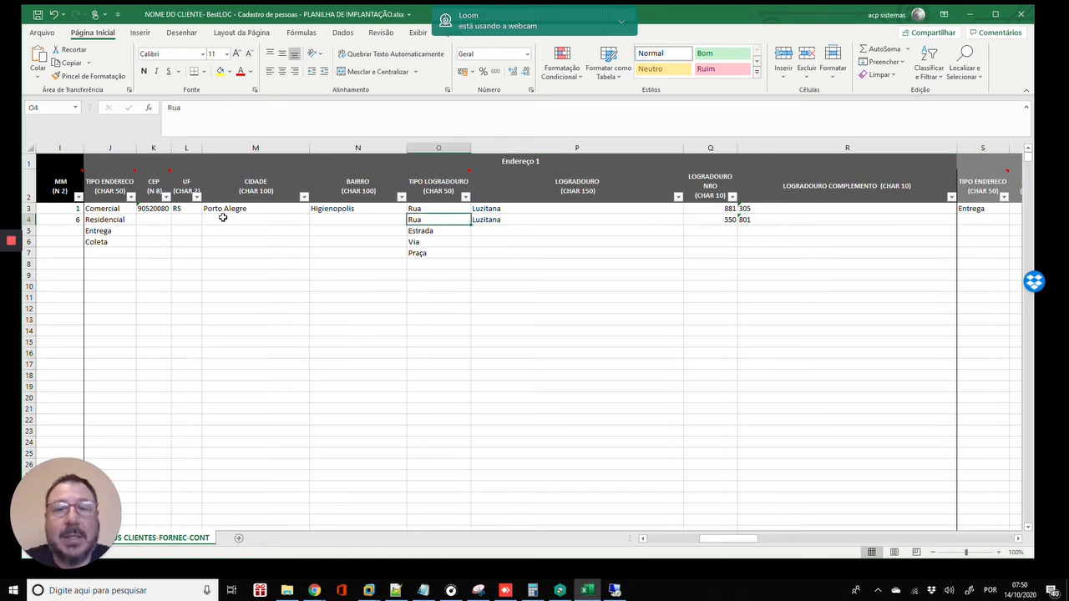
- Append the house number back onto row 4's street name in P4
key(Right)
key(Right)
key(Right)
key(Left)
key(Left)
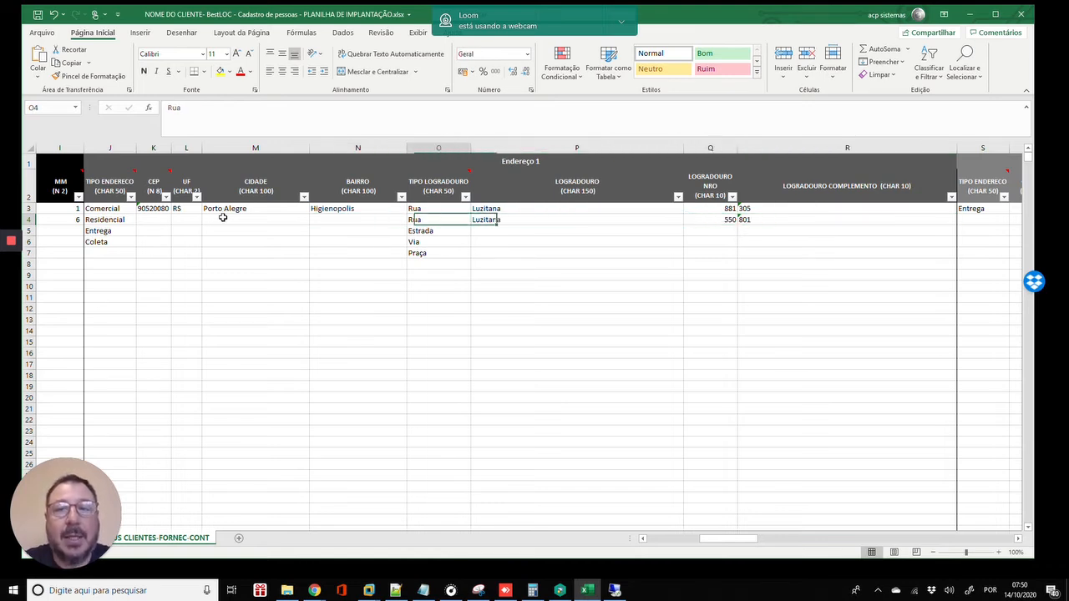
key(Right)
key(Right)
key(Right)
key(Left)
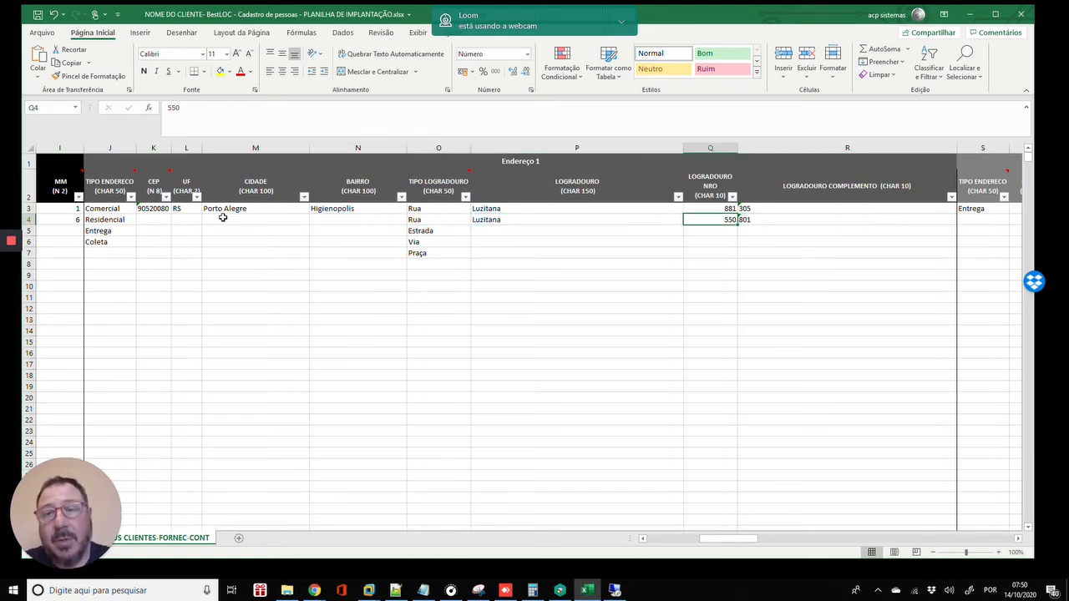
key(Left)
key(F2)
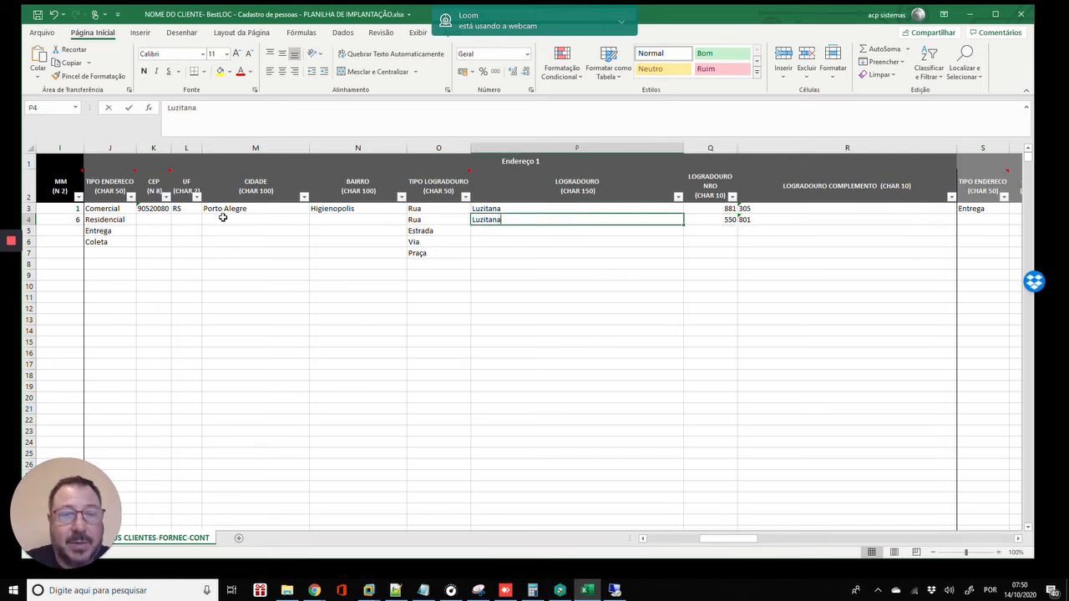
text(,)
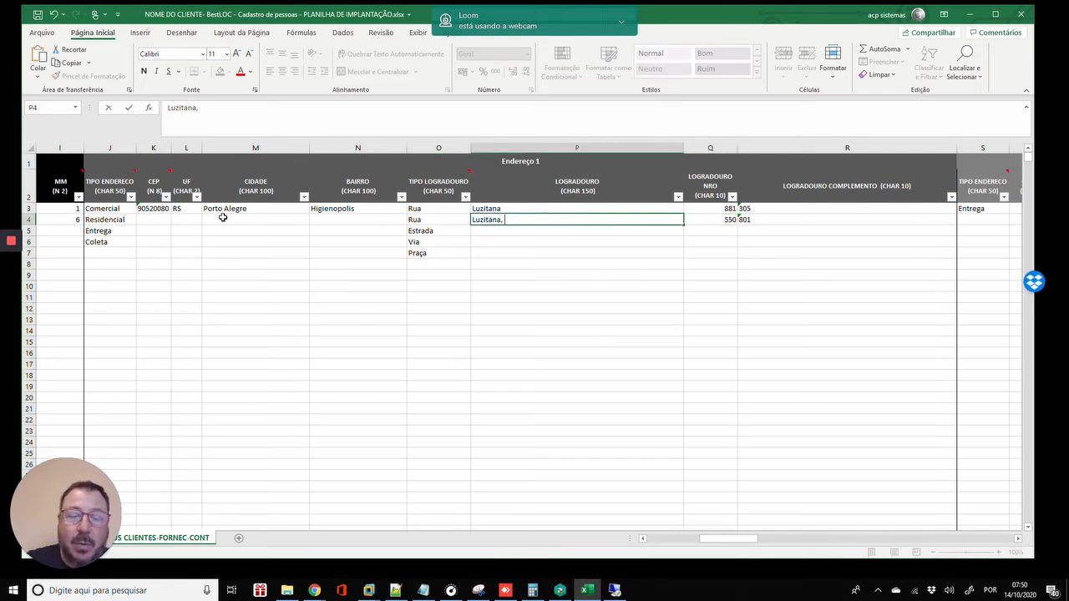
text( 550)
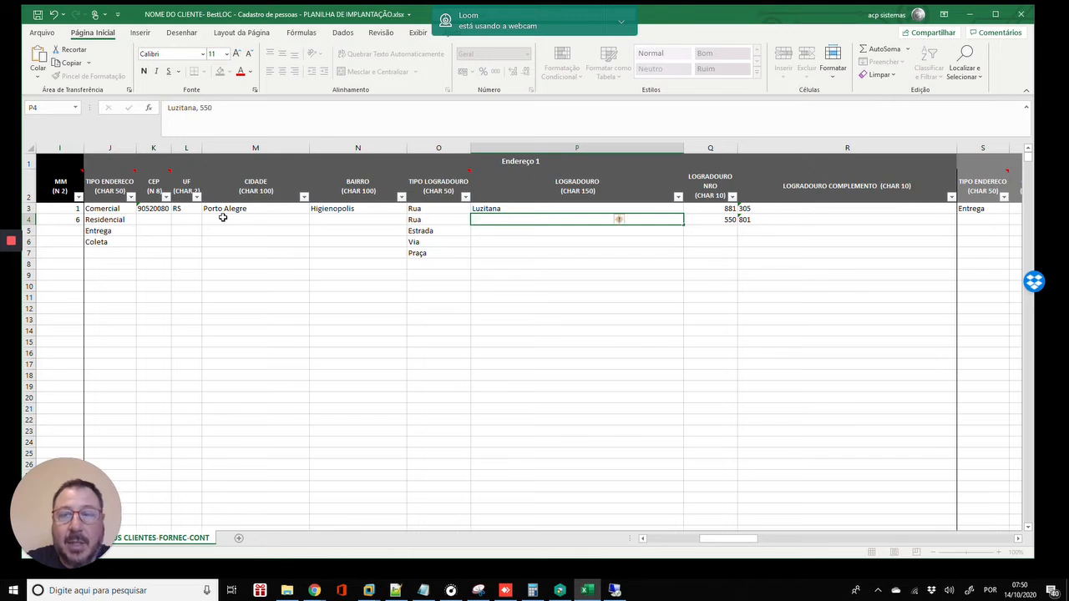
key(Tab)
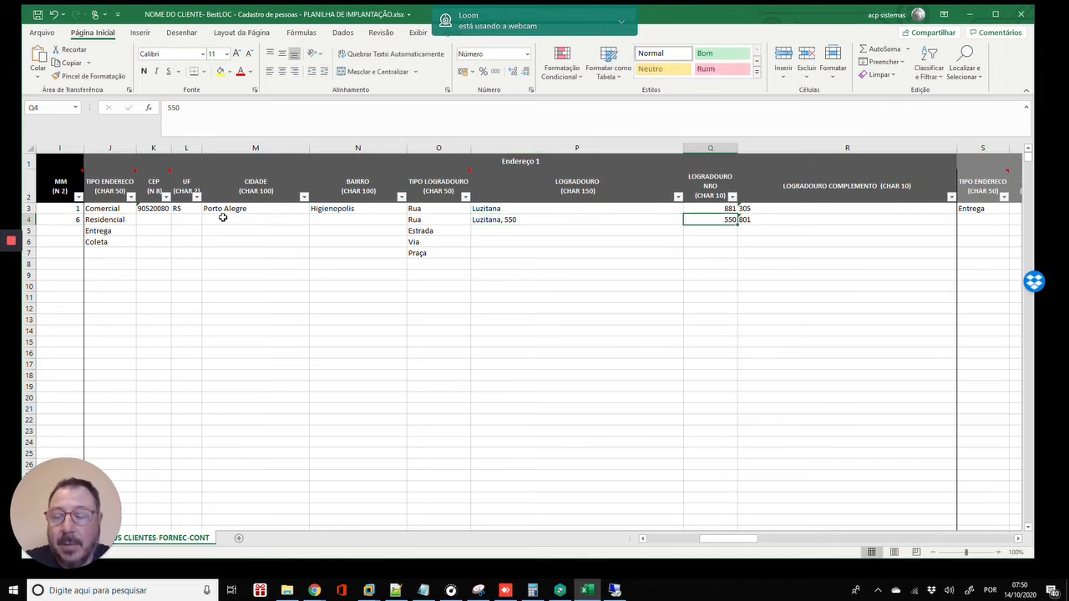
- Clear the separate number and complement cells in row 4
key(Delete)
key(Right)
key(Delete)
key(Left)
key(Left)
key(Left)
key(Left)
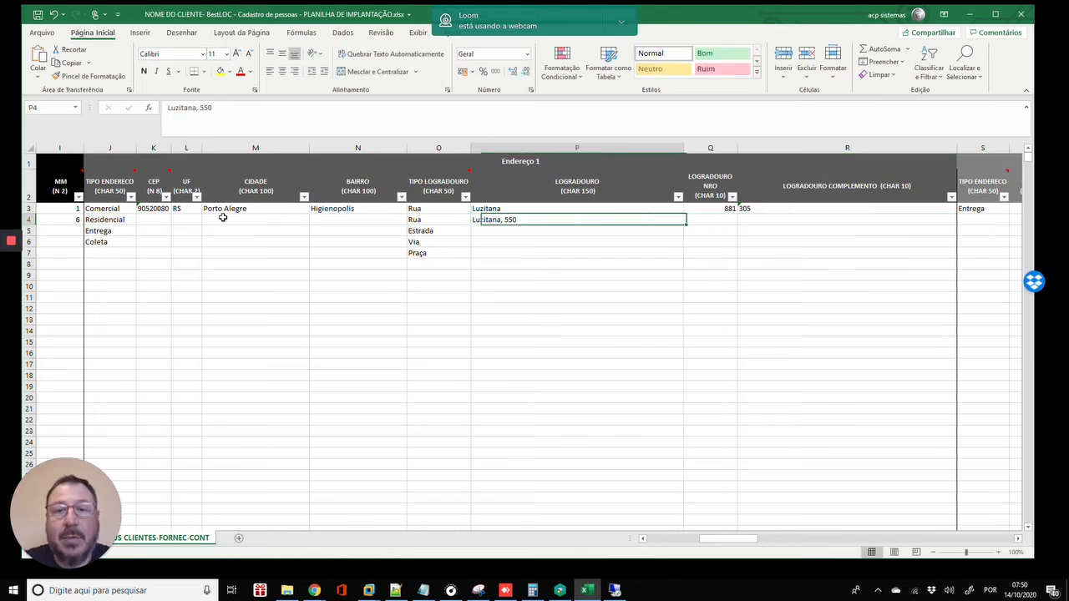
key(Left)
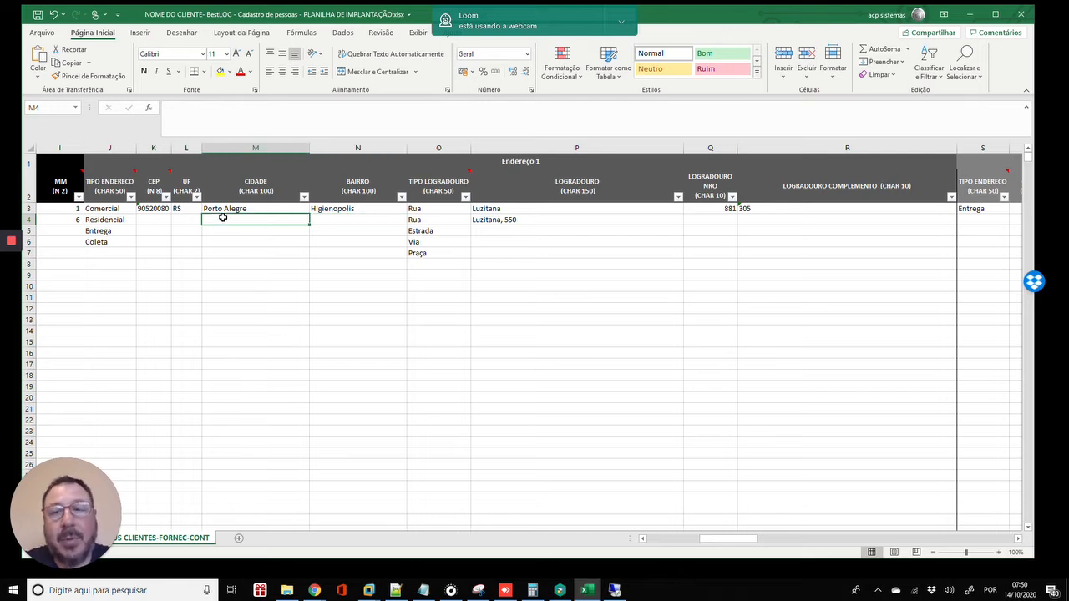
key(Right)
key(Right)
key(Right)
key(Right)
key(Right)
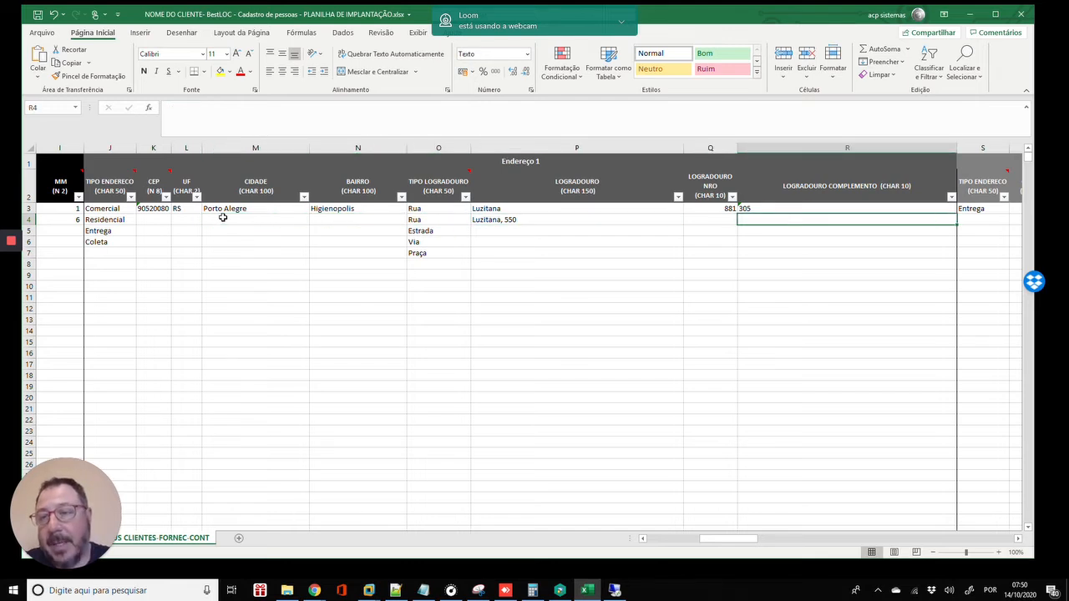
key(Left)
key(Left)
key(Left)
key(Left)
key(Left)
key(Left)
key(Left)
key(Left)
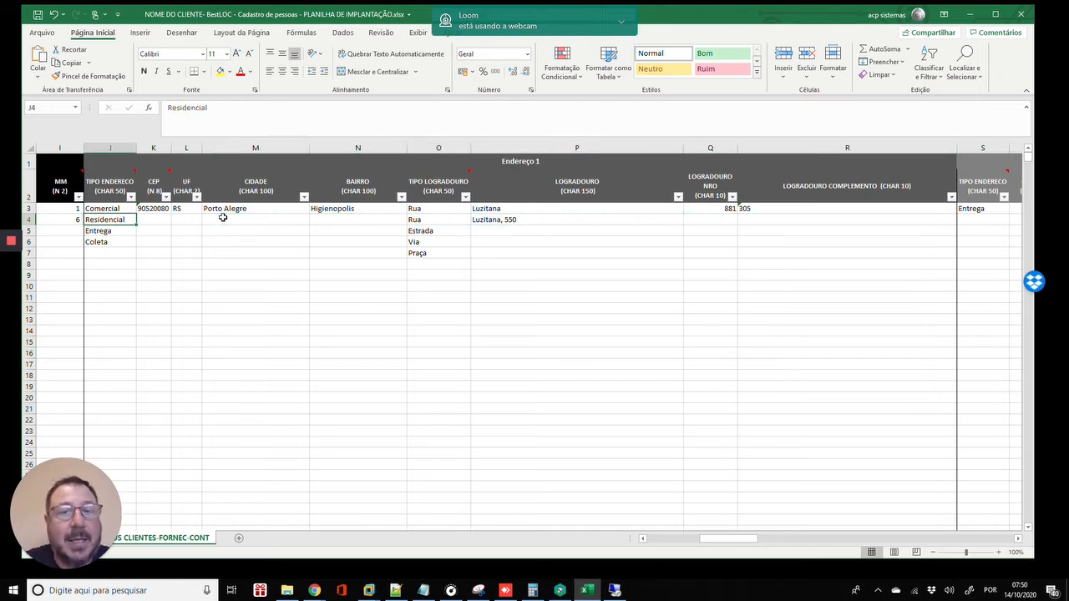
key(ctrl+Right)
key(Left)
key(Left)
key(Left)
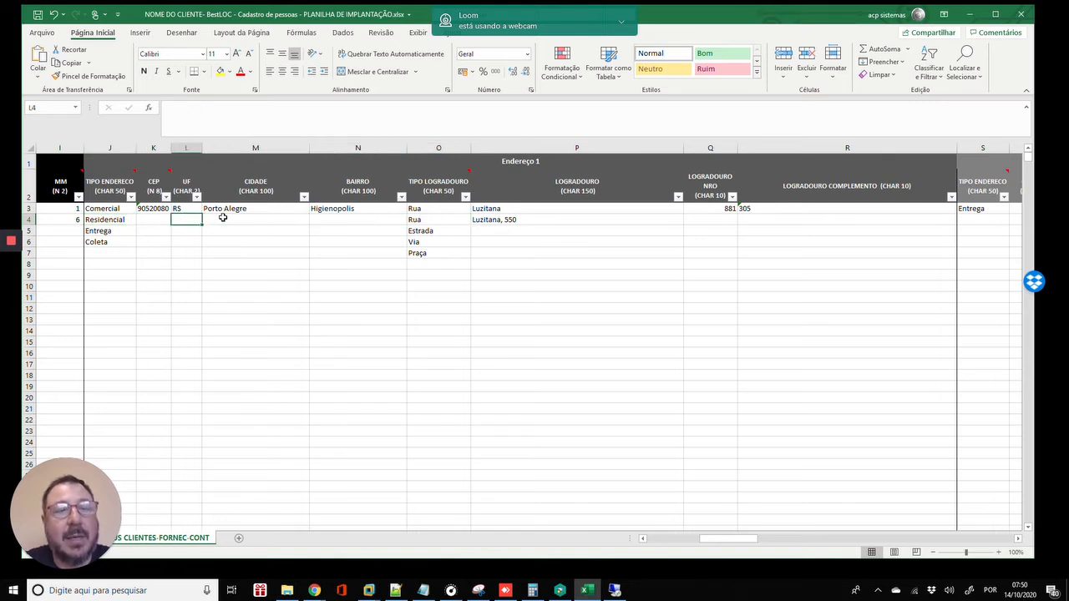
key(Left)
key(Left)
key(shift+Right)
key(shift+Right)
key(shift+Right)
key(shift+Right)
key(shift+Right)
key(shift+Right)
key(shift+Right)
key(shift+Right)
key(shift+Right)
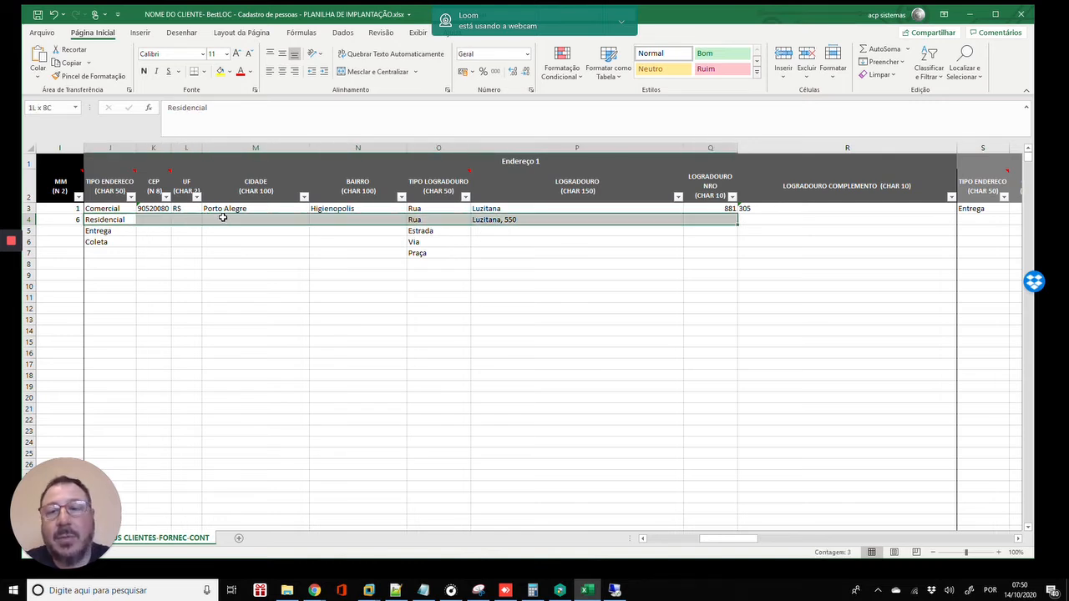
key(shift+Left)
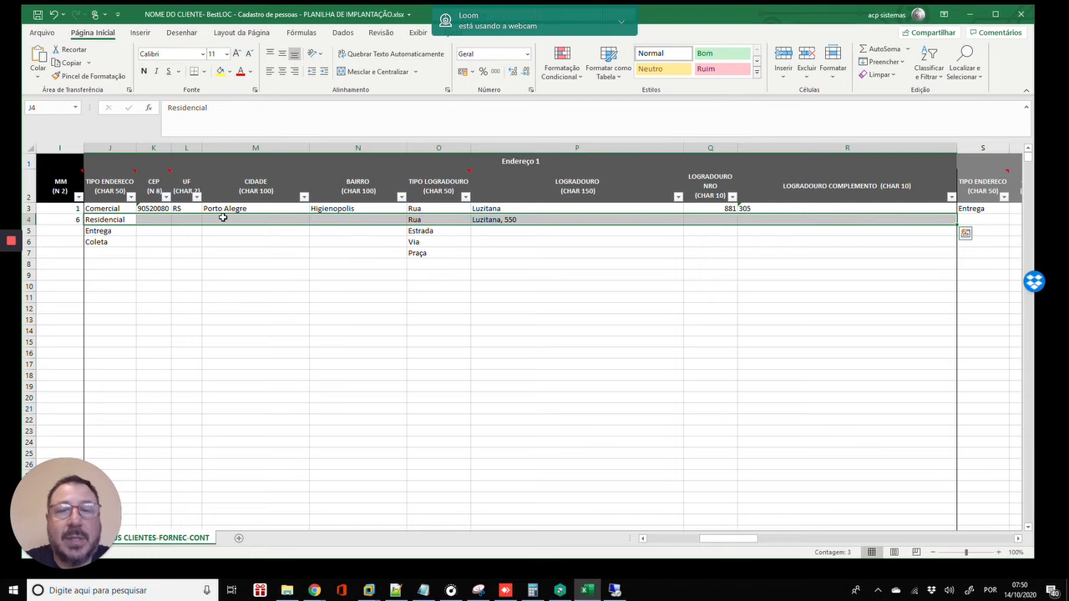
key(Down)
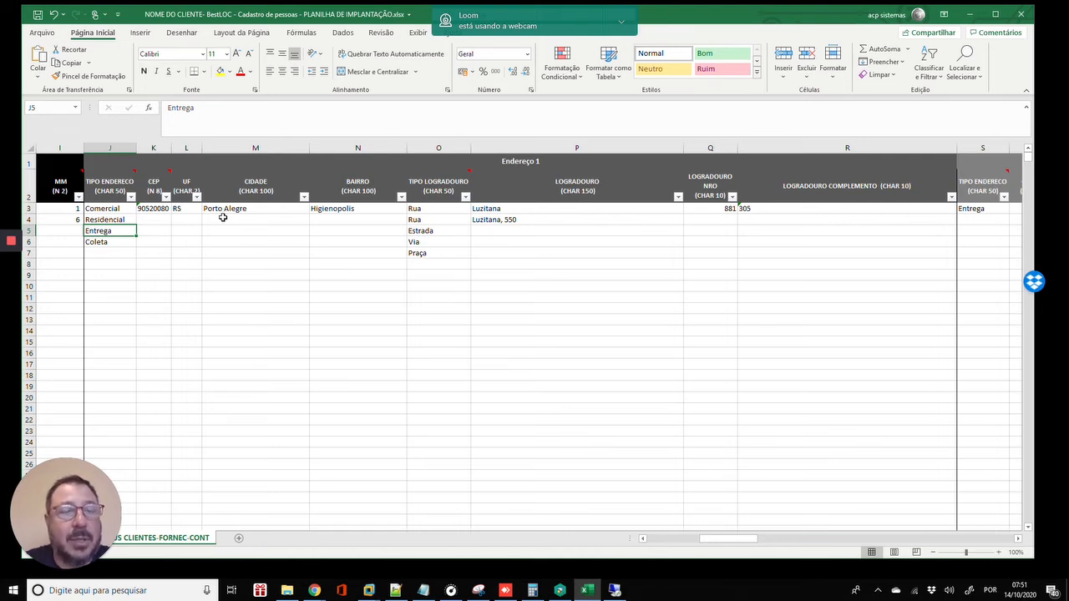
key(Up)
key(Up)
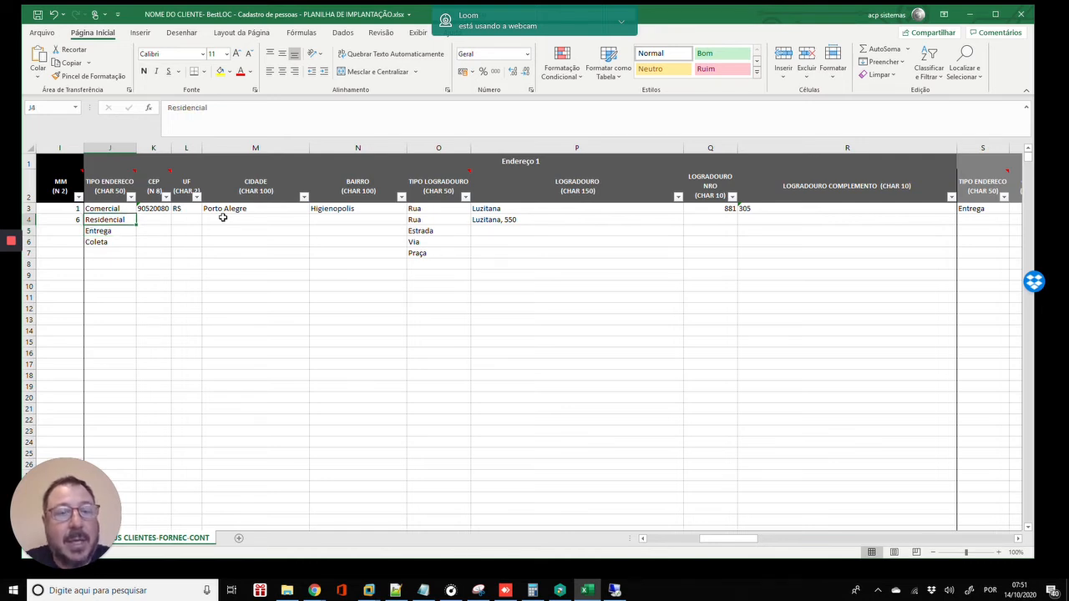
key(Right)
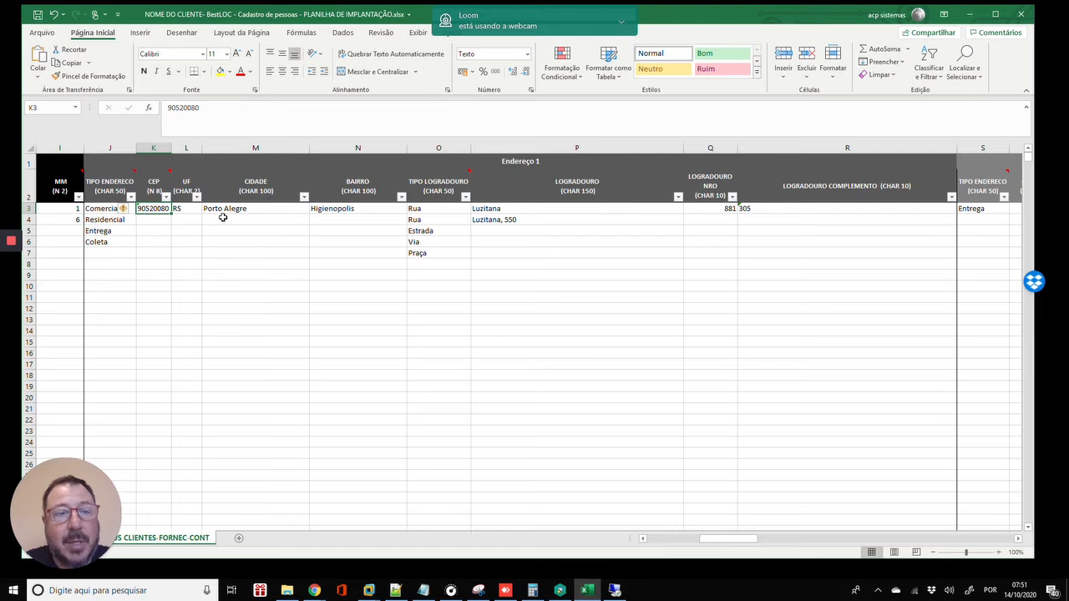
- Enter a placeholder CEP for row 4's Residencial address, correcting the mistyped digits
key(Down)
text(9292992)
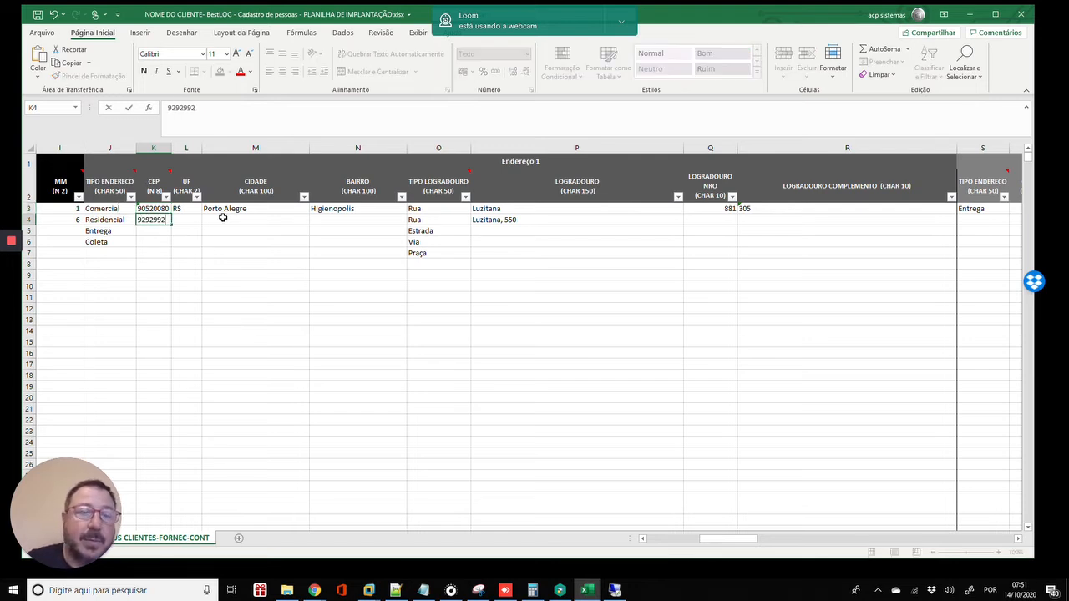
key(BackSpace)
key(BackSpace)
key(BackSpace)
key(BackSpace)
key(BackSpace)
key(BackSpace)
text(0)
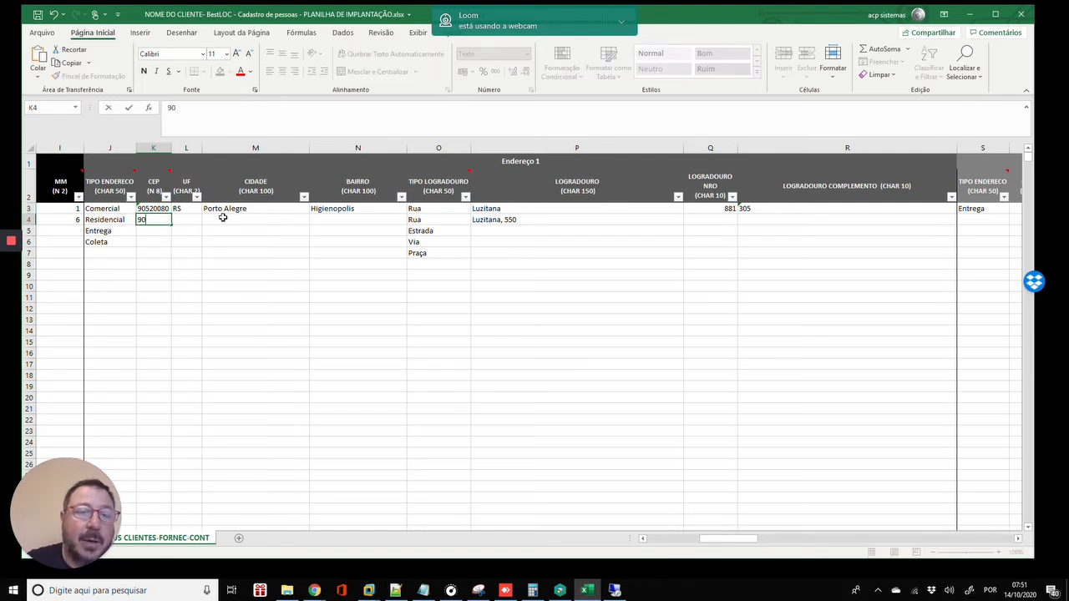
text(080)
key(BackSpace)
key(BackSpace)
key(BackSpace)
text(999)
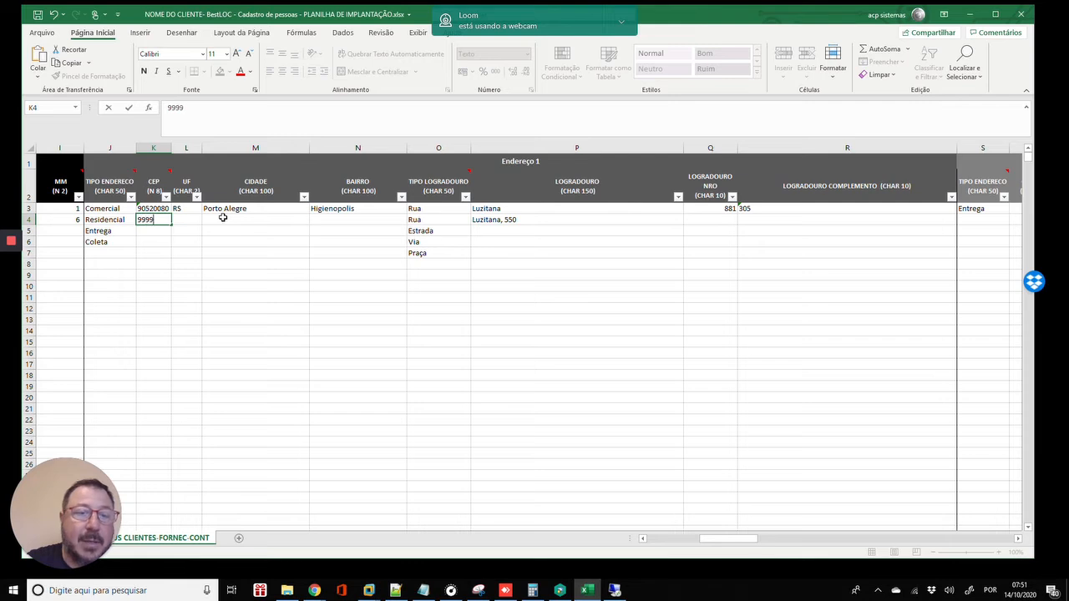
text(9999)
key(Tab)
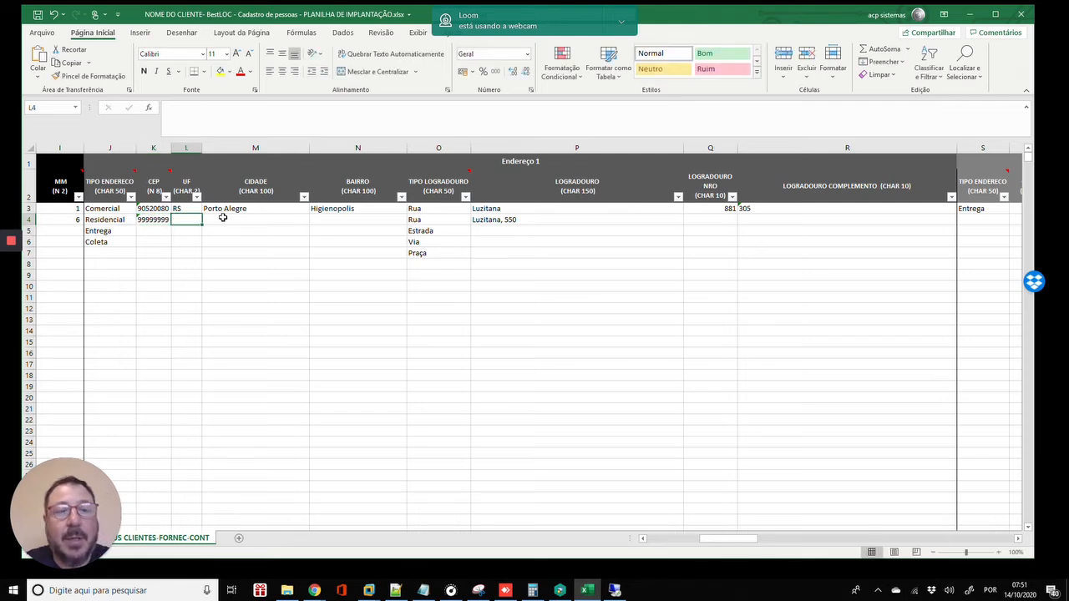
- Set row 4's UF to XX, replacing a mistyped entry
key(Left)
key(Right)
key(Right)
key(Right)
key(Right)
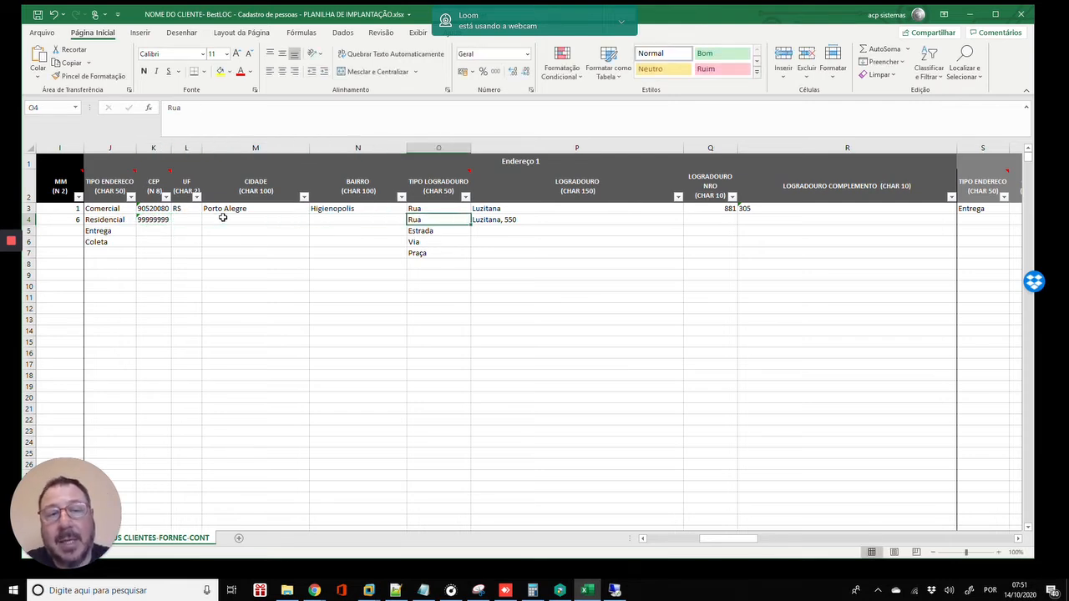
key(Left)
key(Left)
key(Left)
text(ZX])
key(Return)
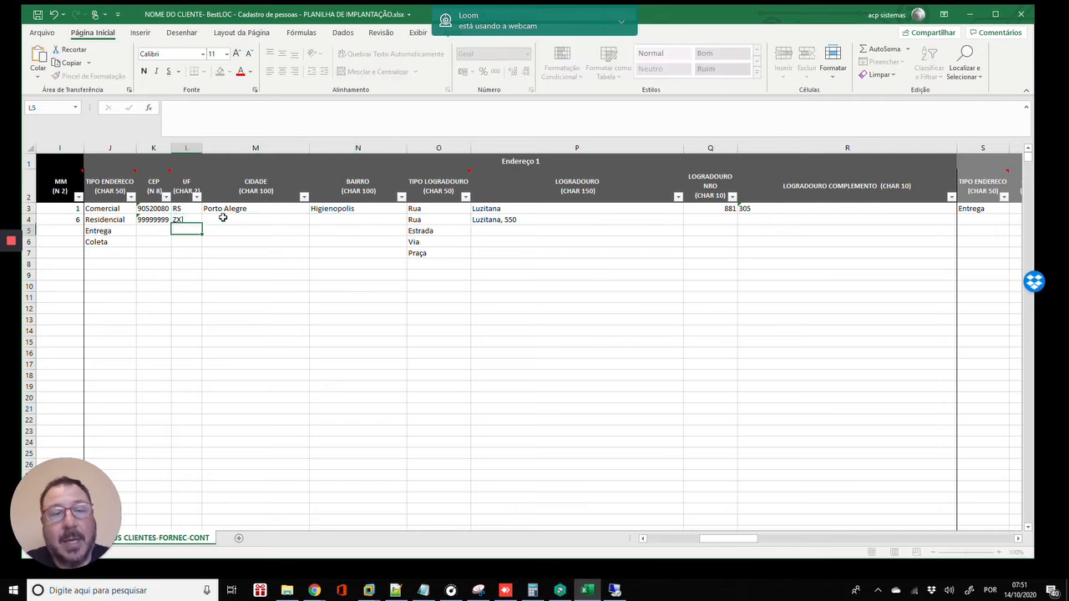
key(Up)
text(XX)
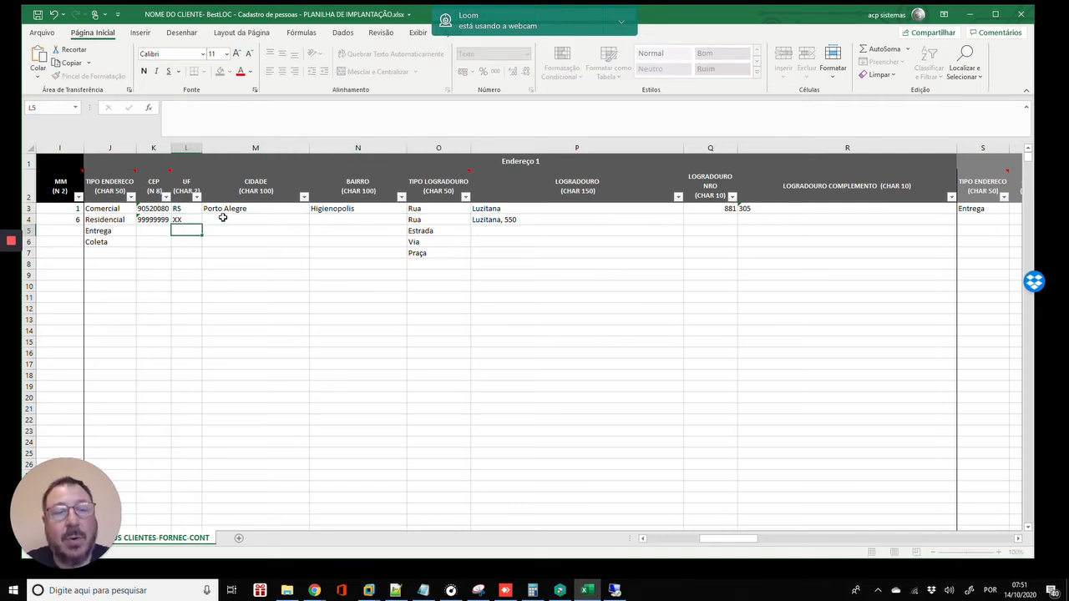
key(Return)
- Review row 4's Endereço 2 and 3 blocks across to the PF/PJ column
key(Right)
key(Up)
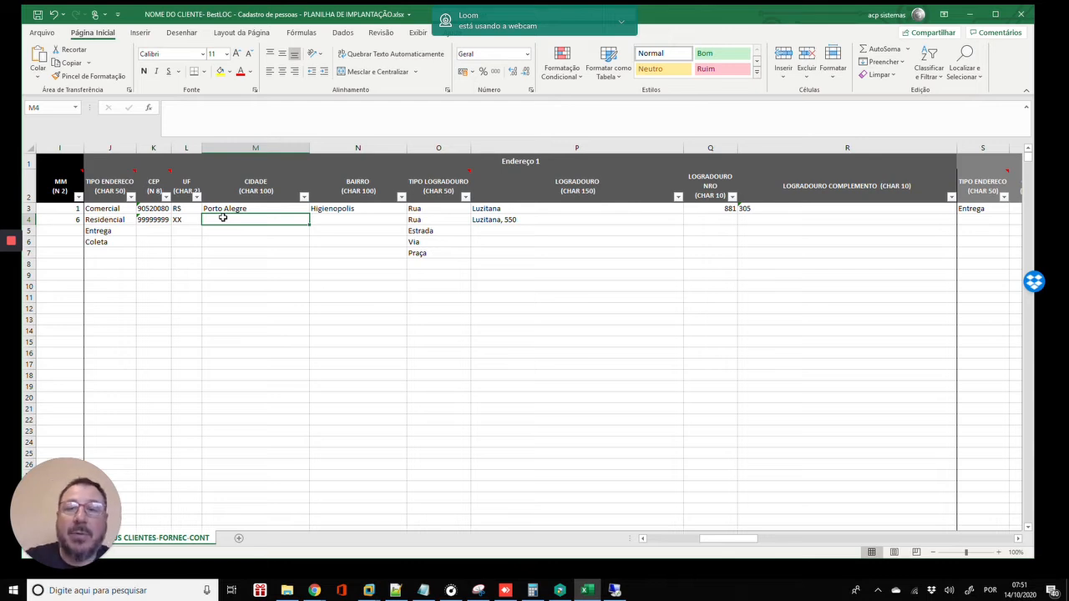
key(Left)
key(Left)
key(Left)
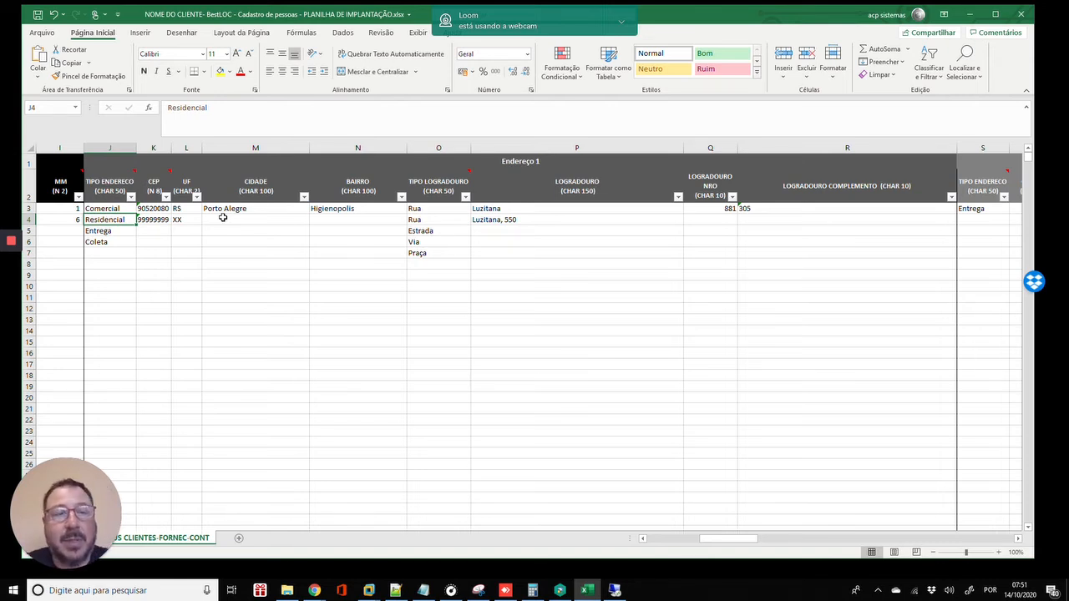
key(Right)
key(Right)
key(Right)
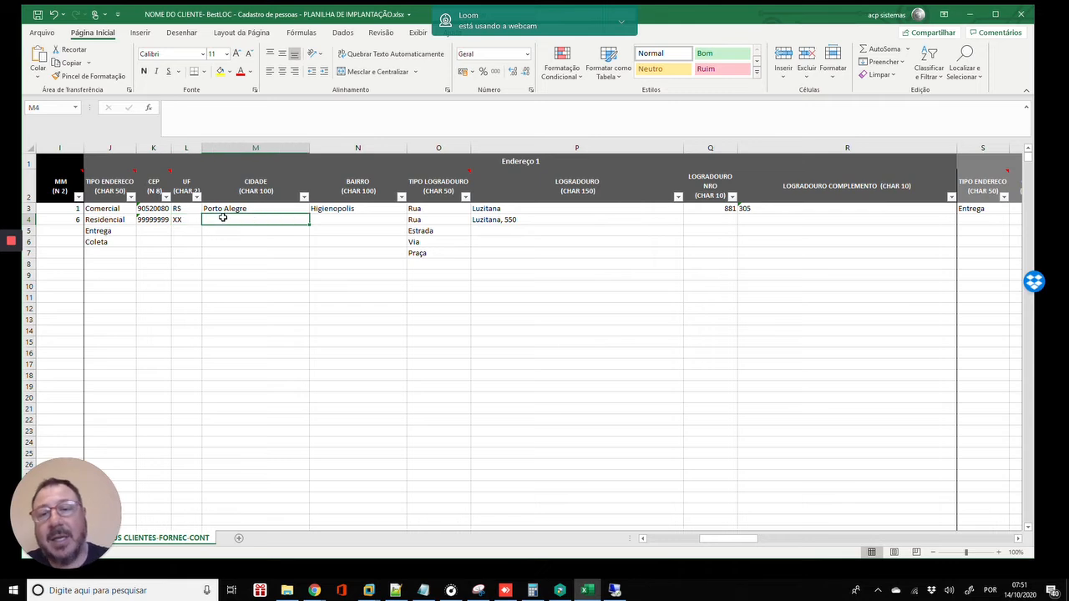
key(Right)
key(Right)
key(Right)
key(Right)
key(Right)
key(Right)
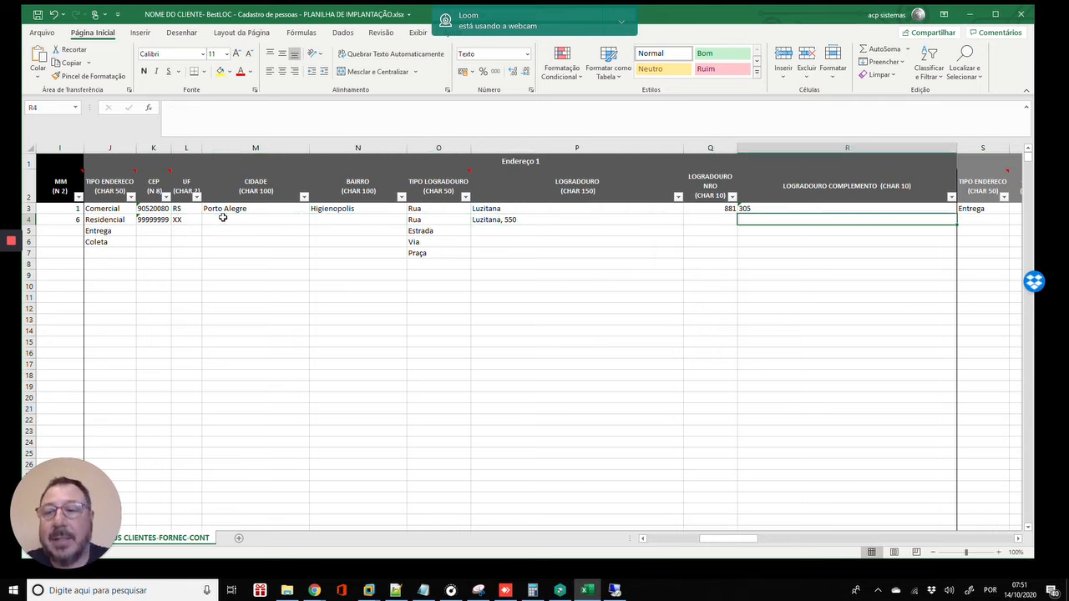
key(Right)
key(Left)
key(Left)
key(Left)
key(Left)
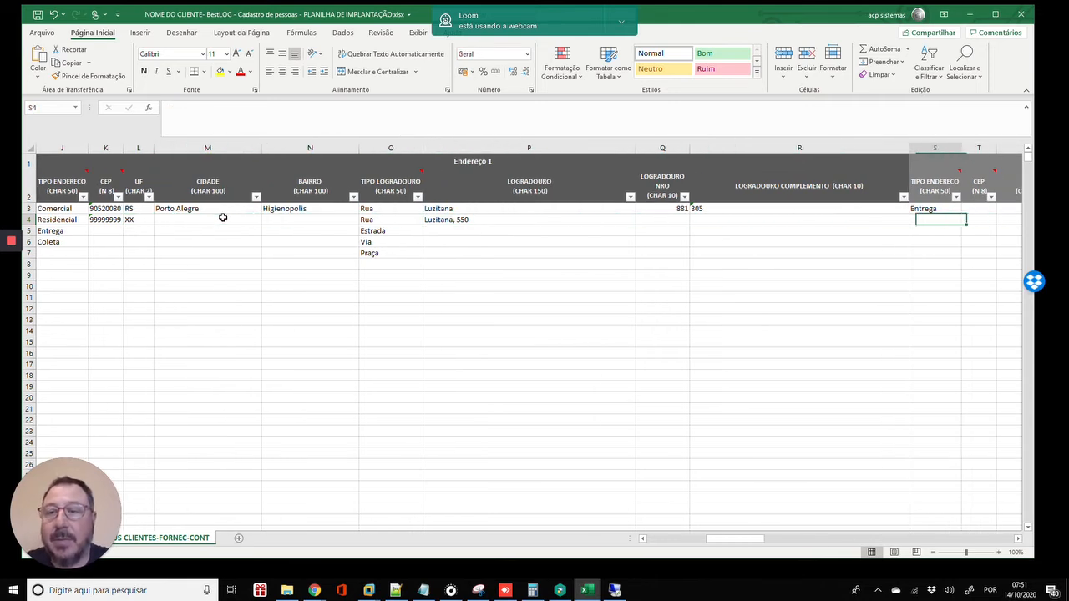
key(Left)
key(Left)
key(Left)
key(Left)
key(Left)
key(Left)
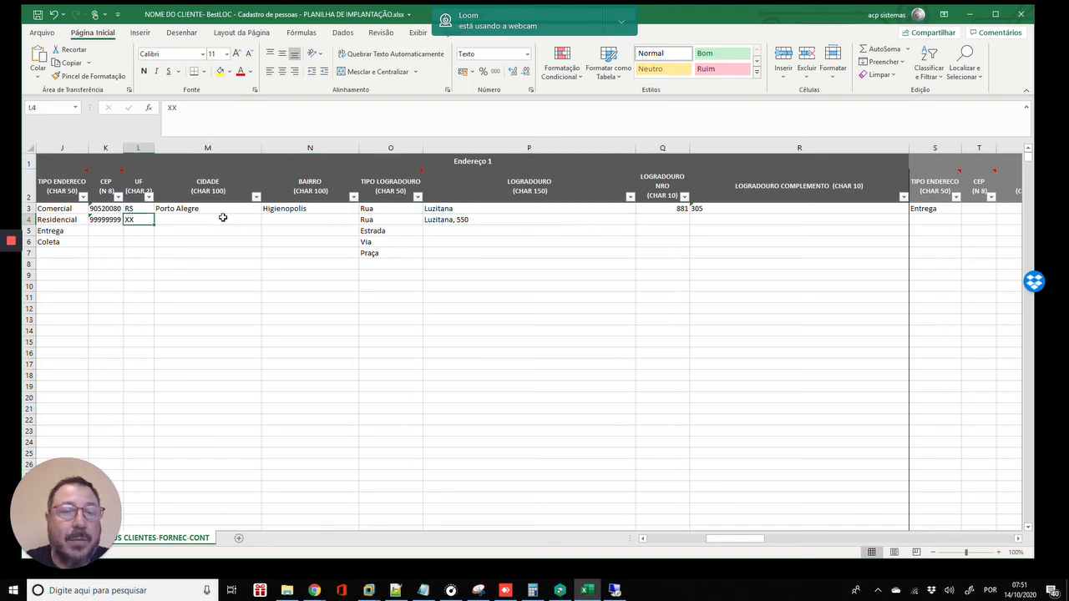
key(Right)
key(Right)
key(Right)
key(Right)
key(Right)
key(Right)
key(Right)
key(Right)
key(Right)
key(Right)
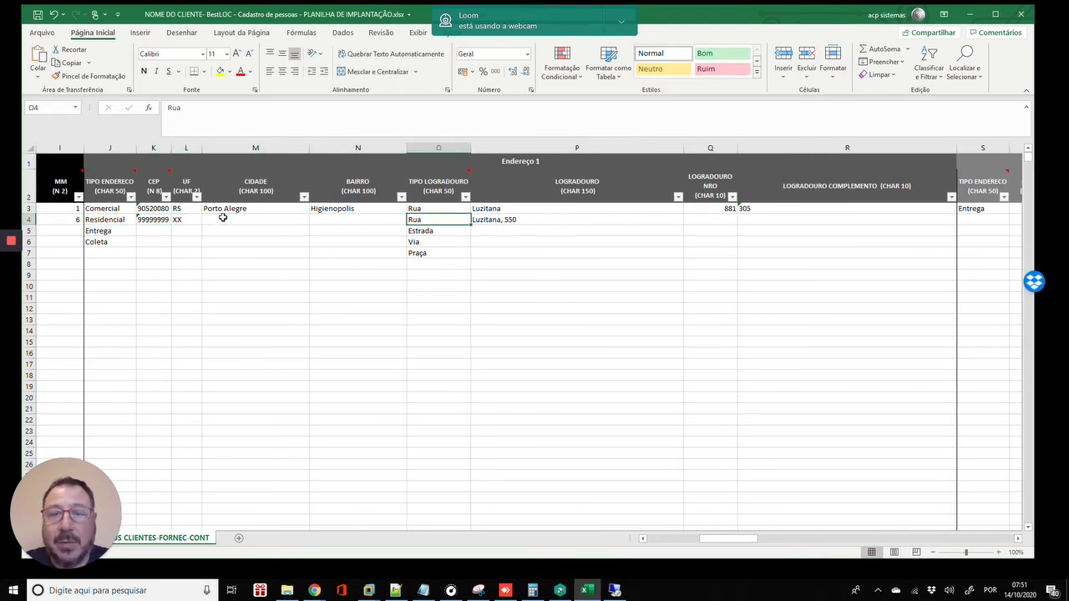
key(Right)
key(Right)
key(Right)
key(Right)
key(Right)
key(Right)
key(Right)
key(Right)
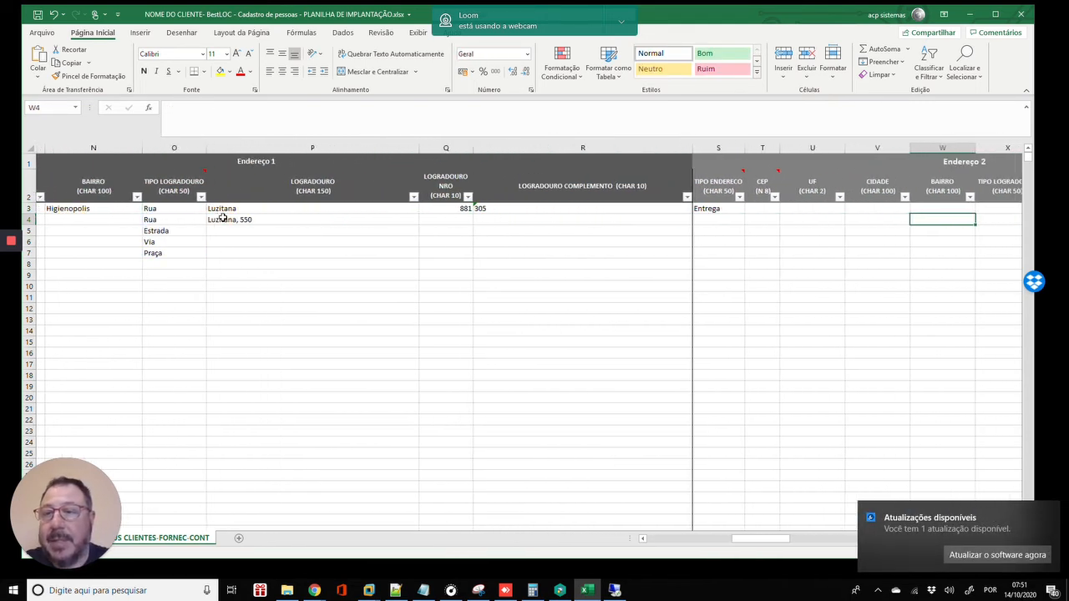
key(Right)
key(Right)
key(Right)
key(Right)
key(Right)
key(Right)
key(Right)
key(Right)
key(Right)
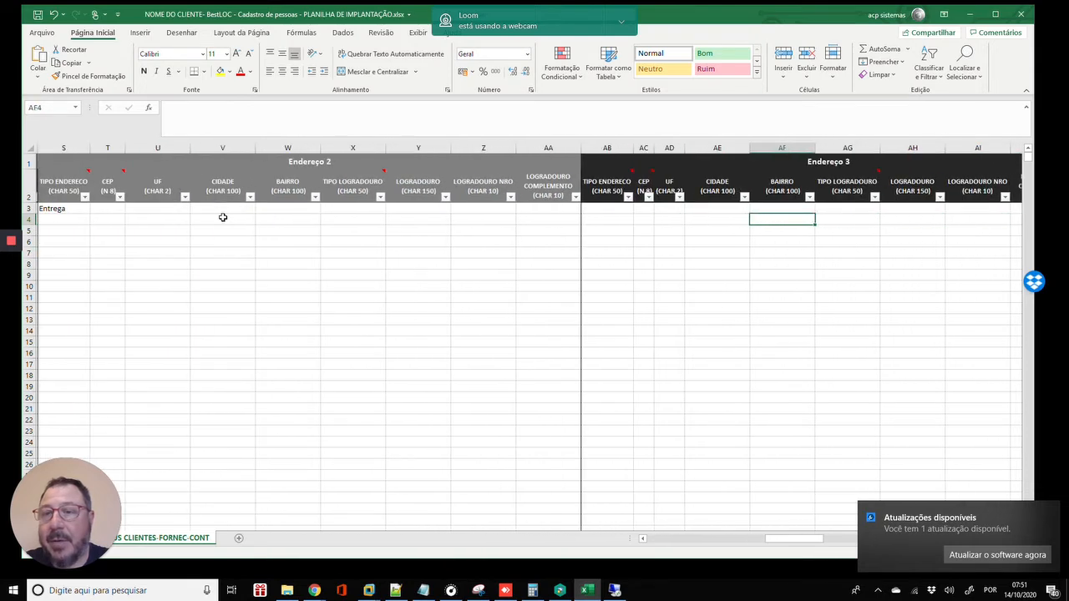
key(Right)
key(Right)
key(Right)
key(Right)
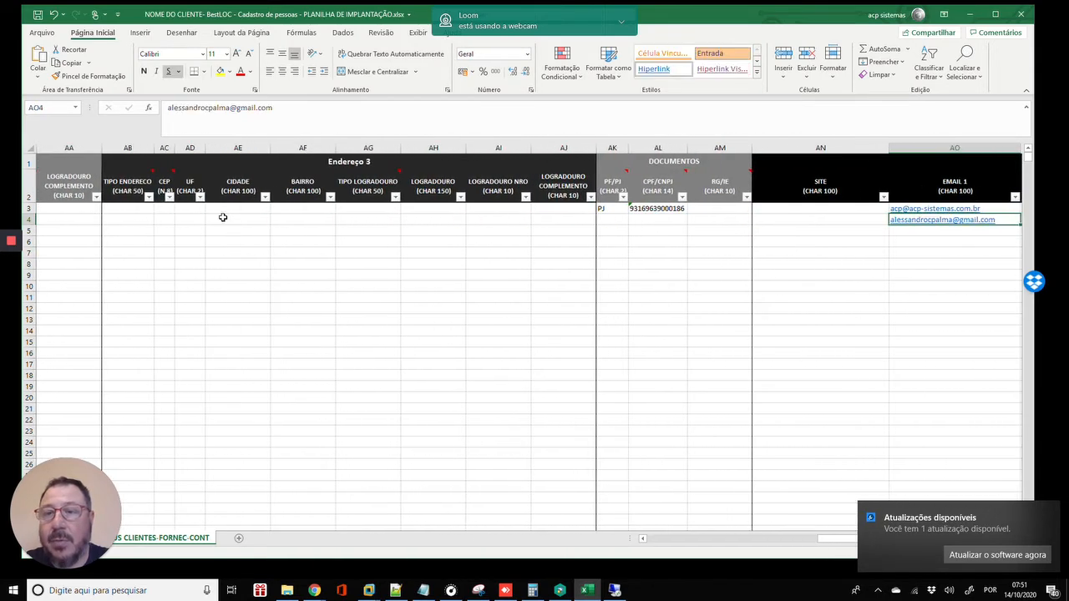
key(Left)
key(Left)
key(Left)
key(Left)
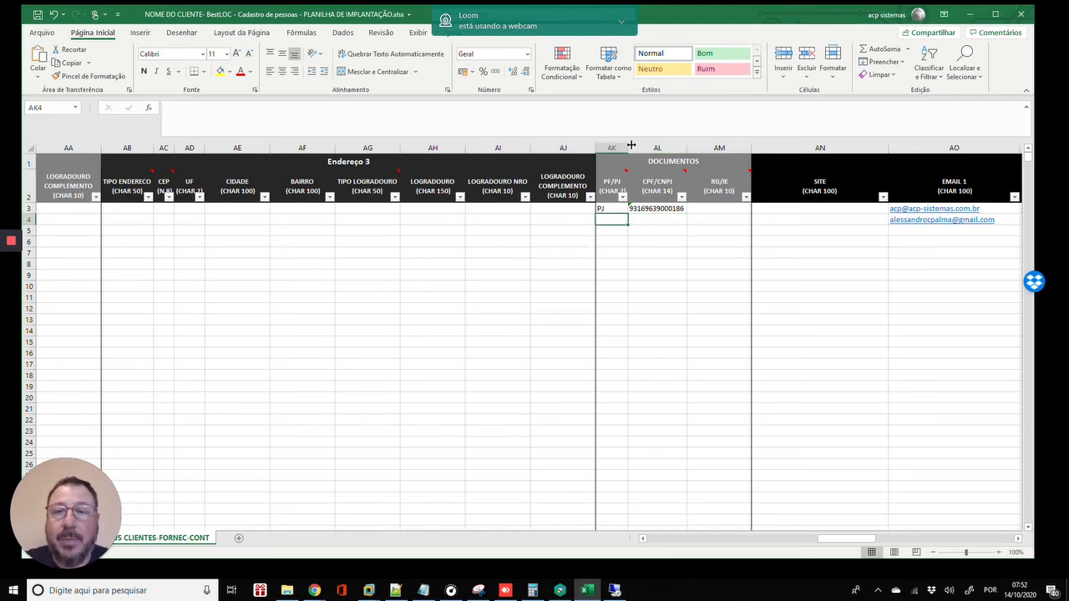
- Widen the PF/PJ column and enter PF, PF and PJ for the sample rows
drag(632, 145, 645, 145)
text(P)
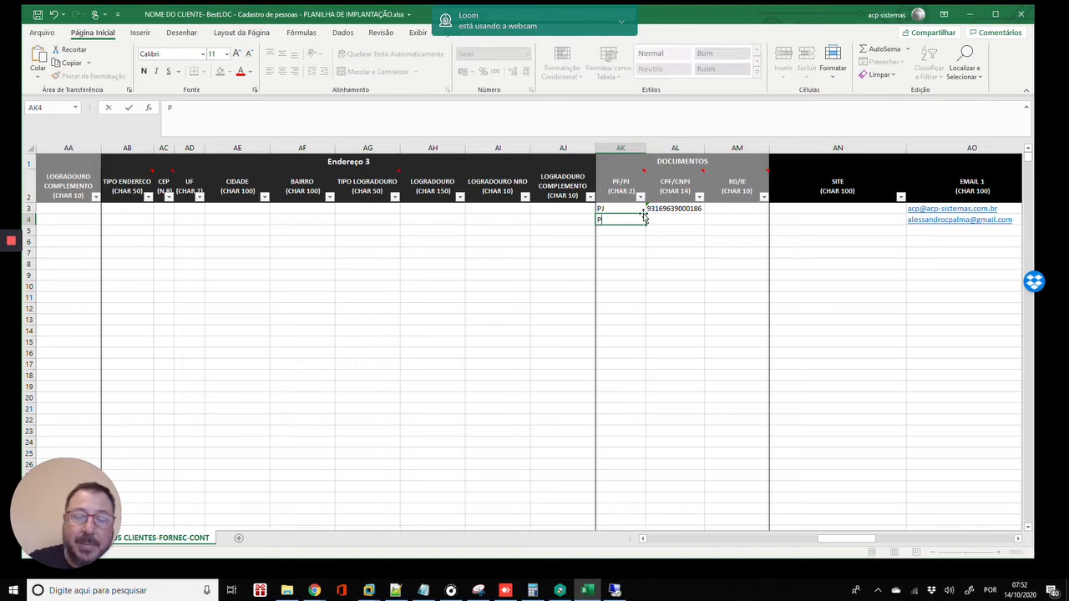
text(F)
key(Delete)
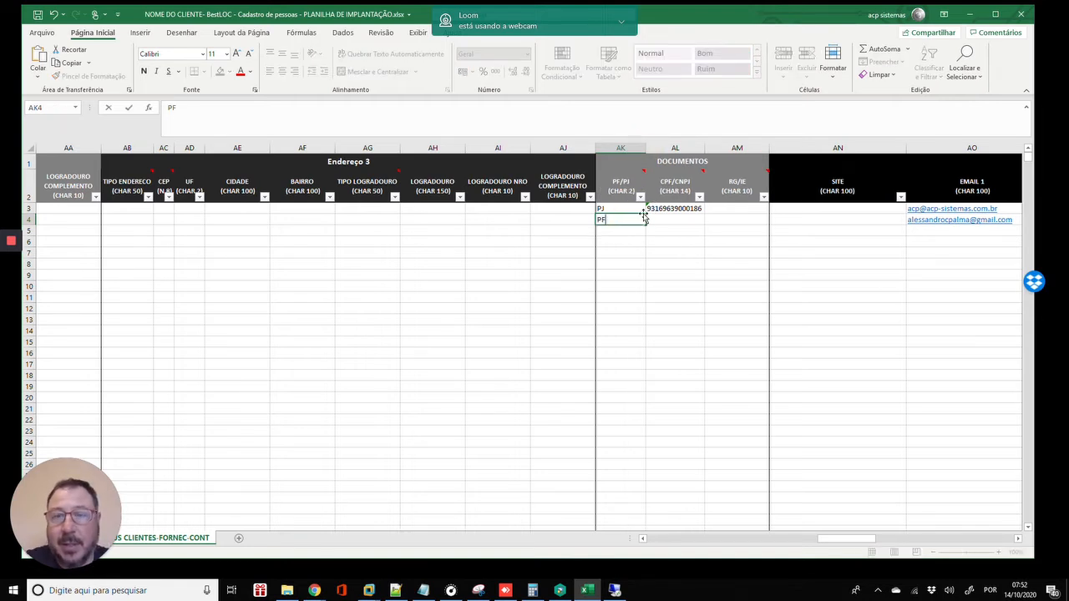
key(Return)
key(Return)
key(Up)
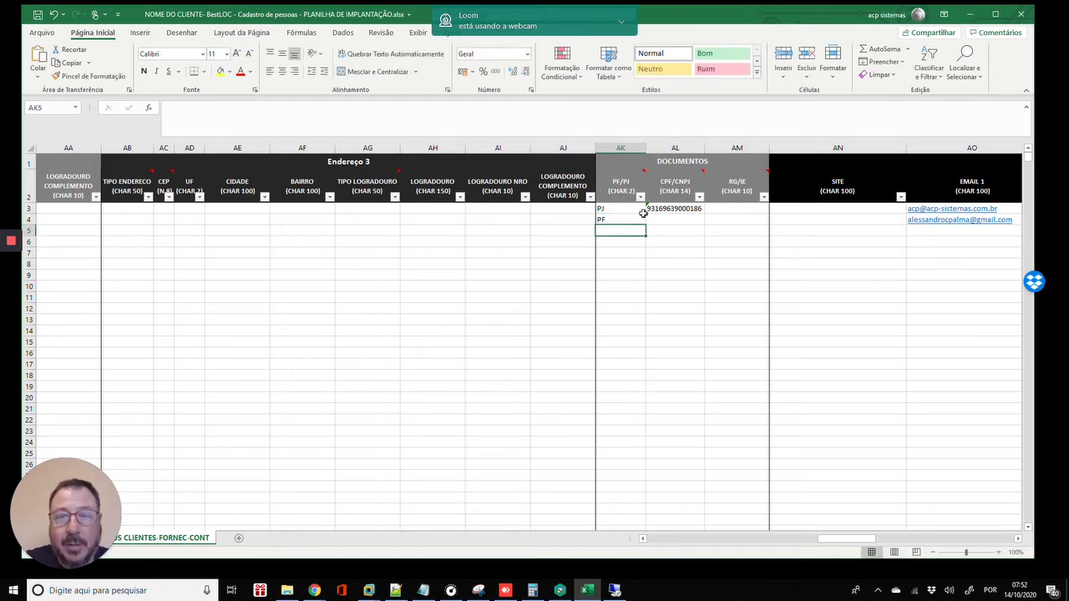
text(PF)
key(Return)
text(PJ)
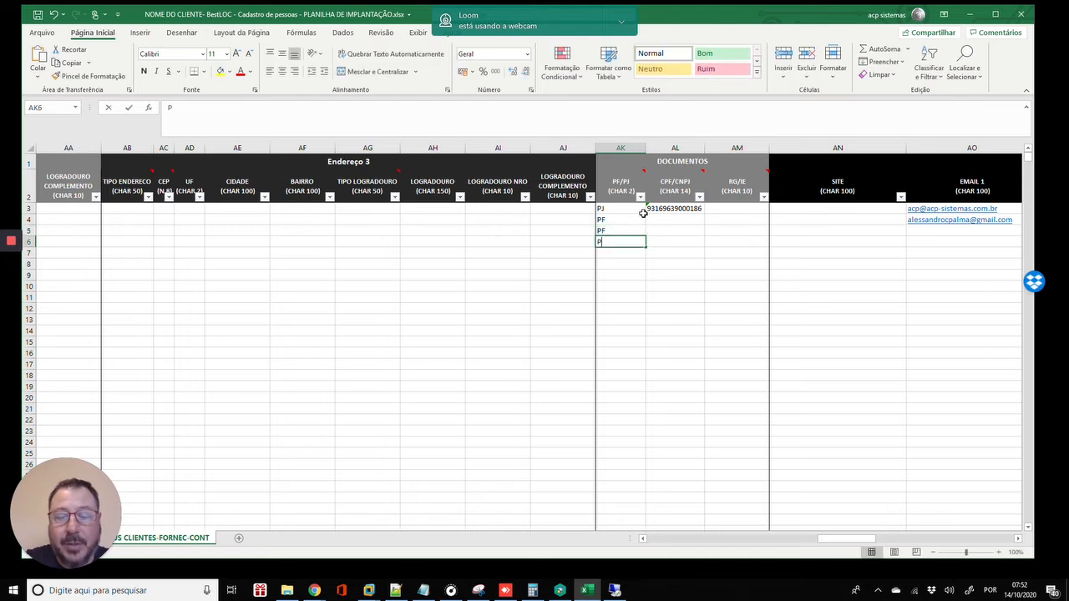
key(Return)
key(Up)
key(Up)
key(Up)
key(Up)
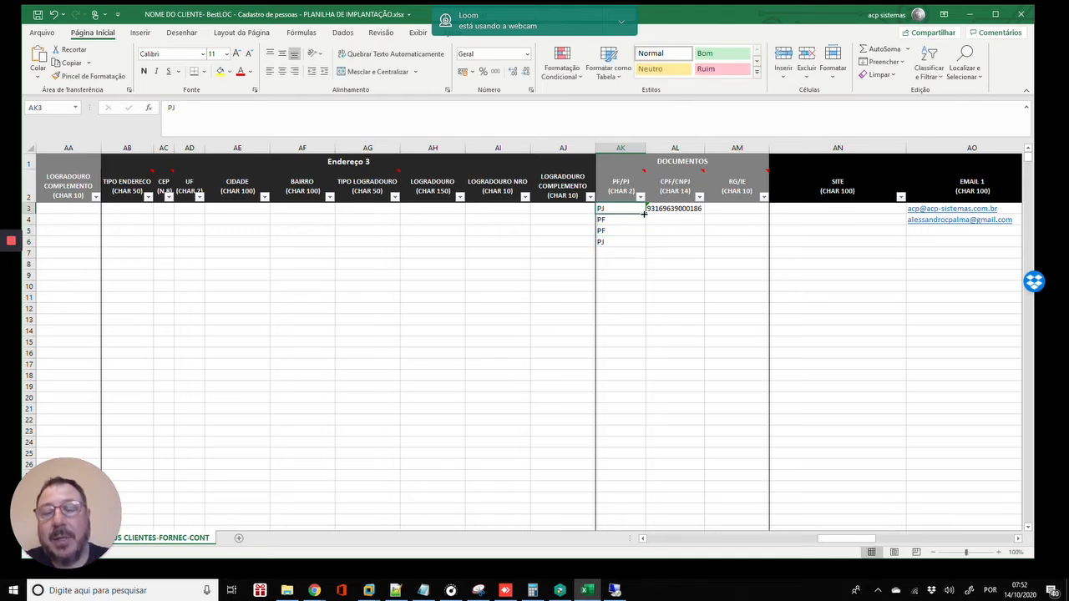
key(Right)
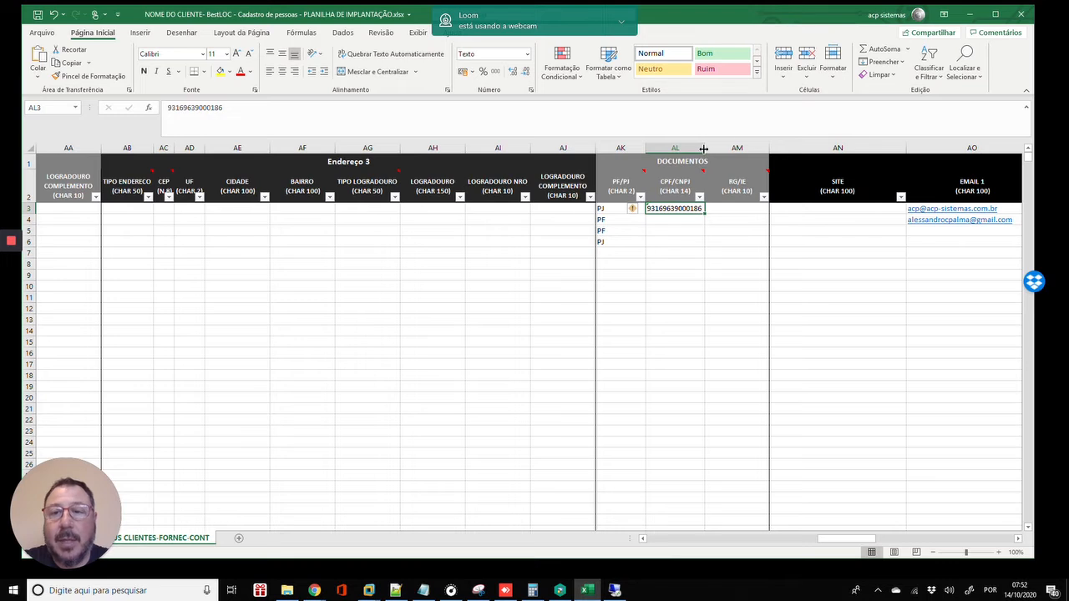
- Widen the CPF/CNPJ column and enter document numbers for rows 4 and 6
drag(705, 148, 725, 148)
click(683, 222)
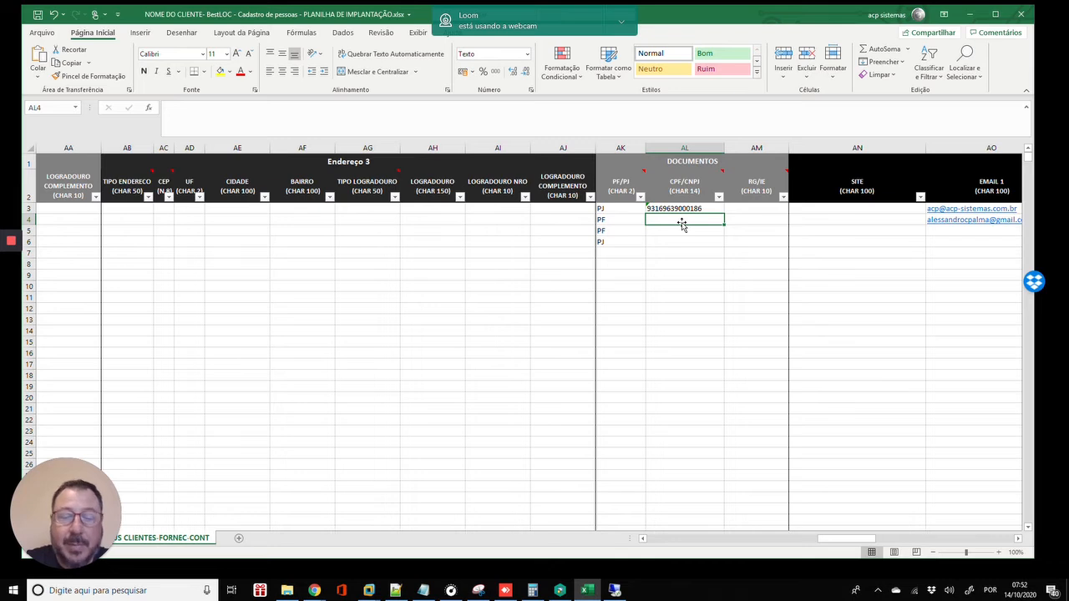
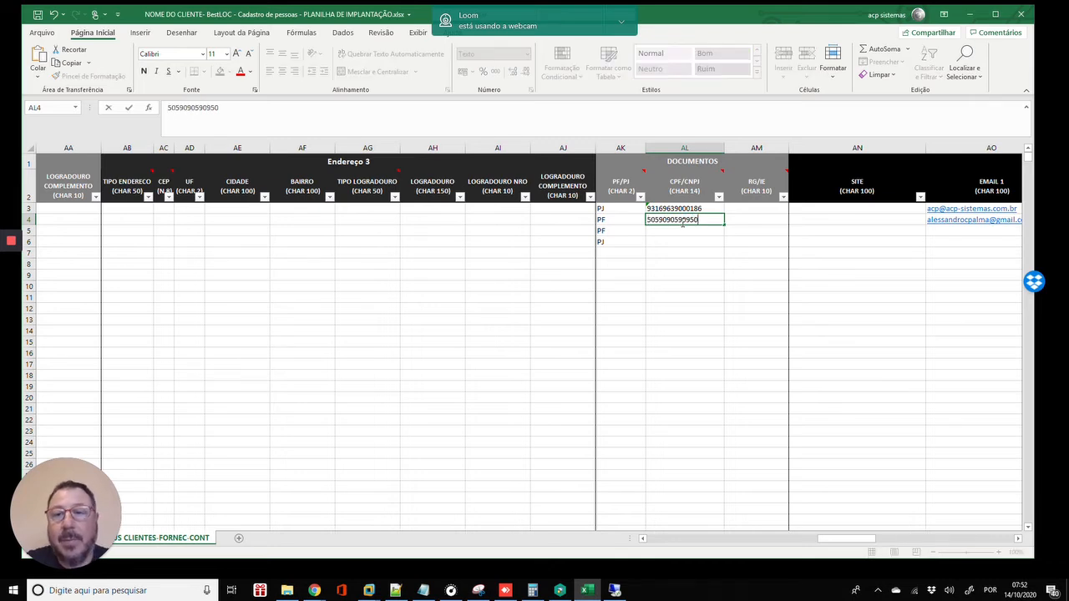
key(Return)
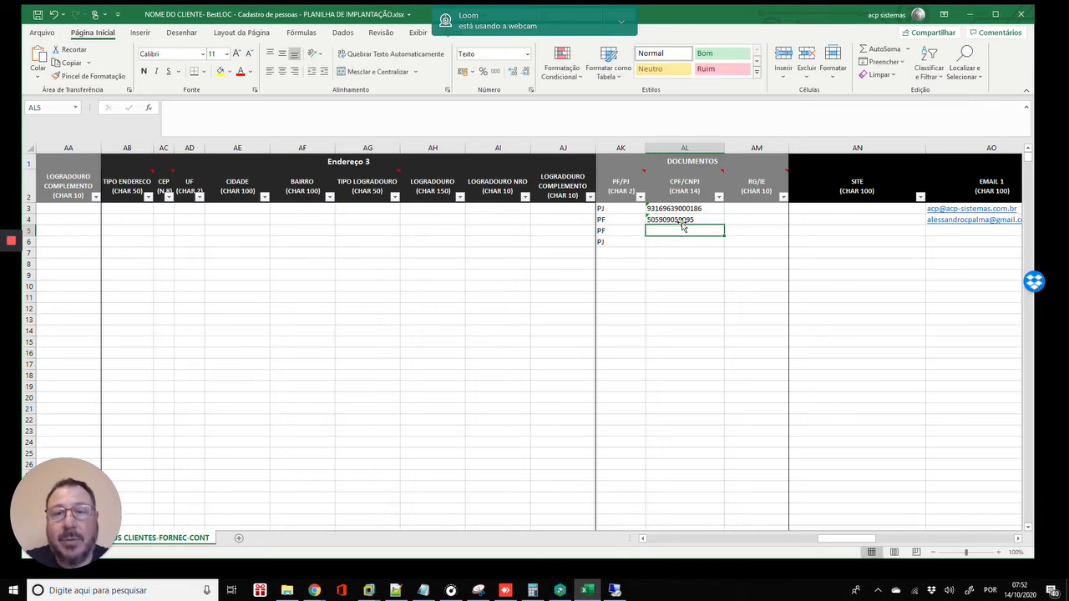
key(Return)
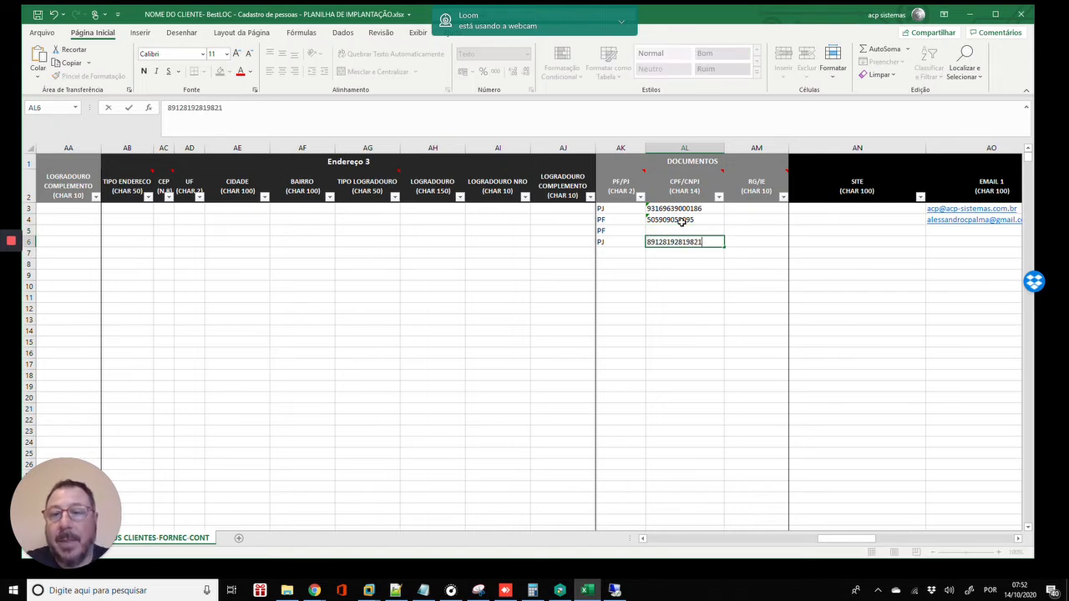
key(Return)
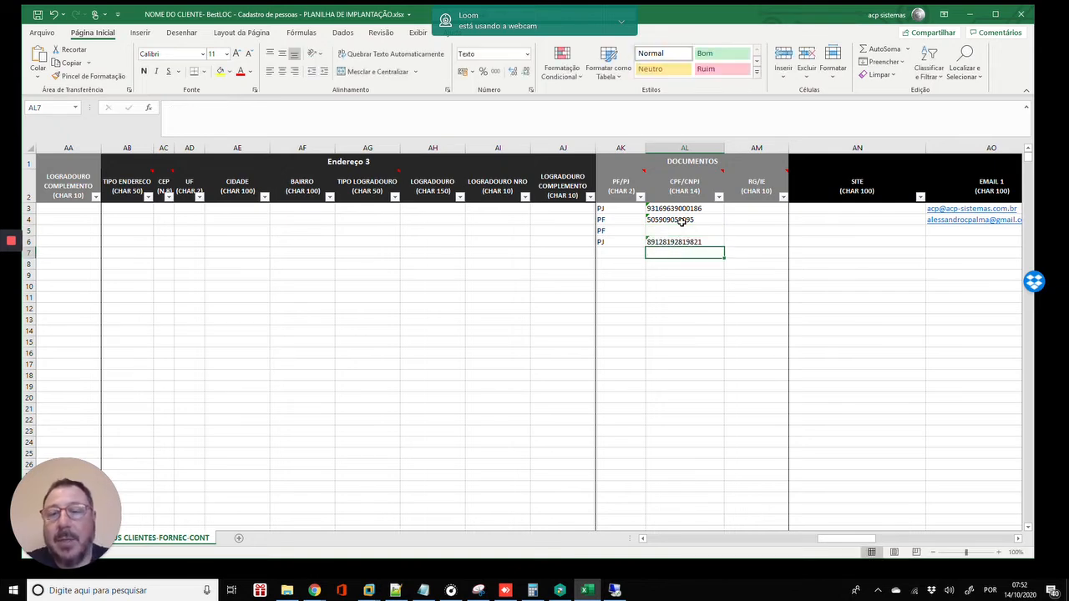
key(Up)
click(684, 224)
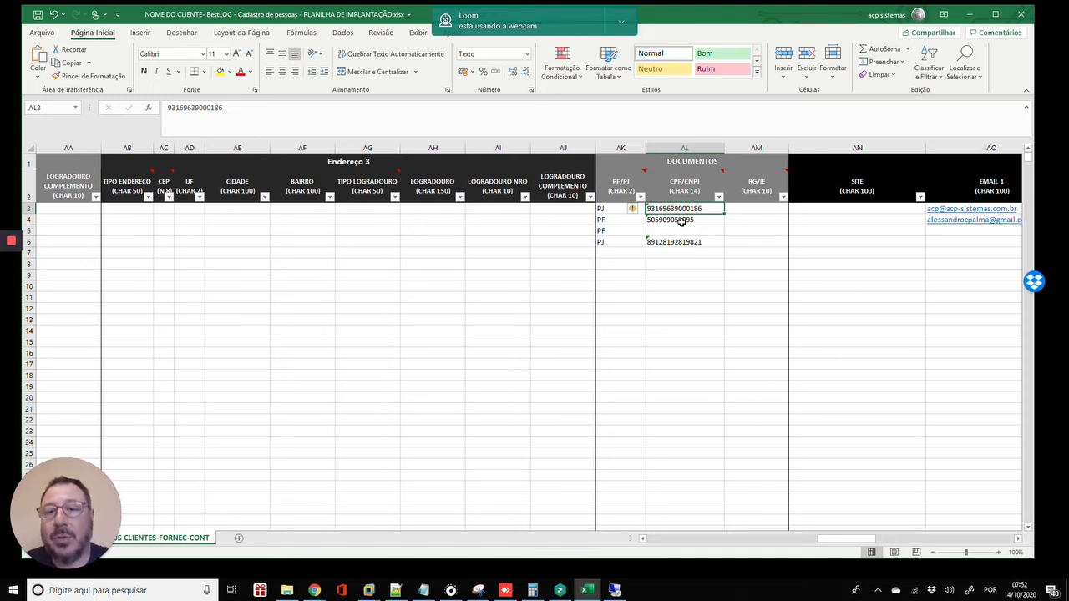
- Enter ISENTO as row 3's RG/IE value
key(Right)
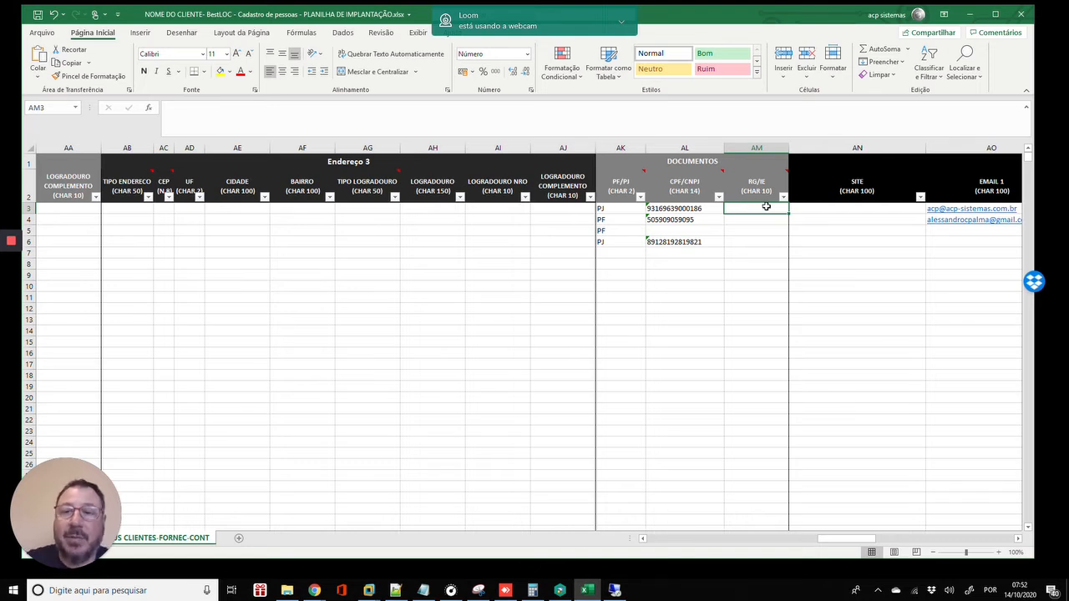
text(ISENTO)
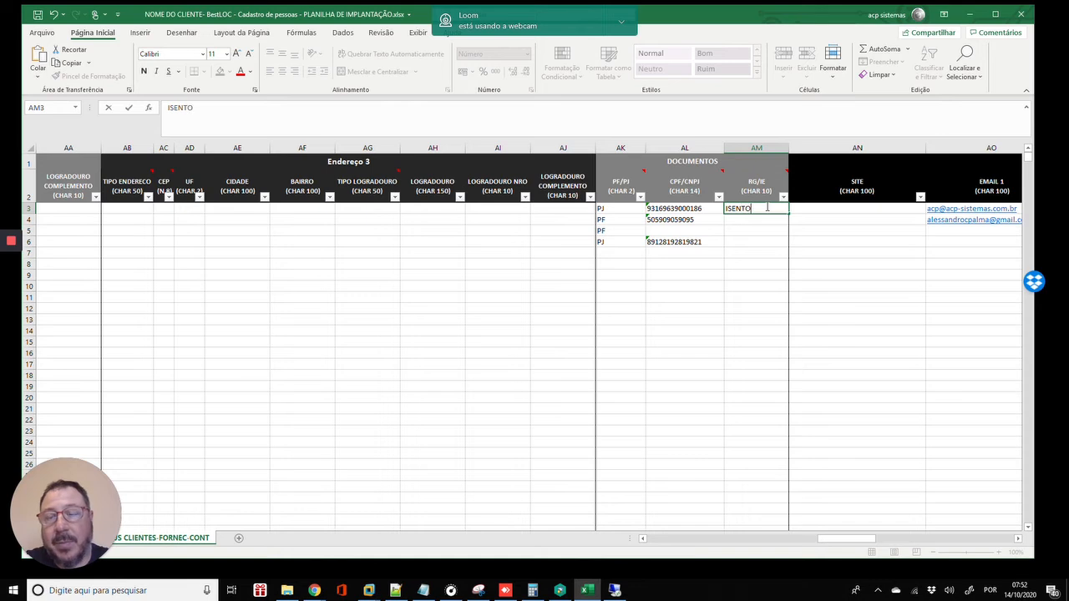
key(BackSpace)
key(BackSpace)
key(BackSpace)
key(BackSpace)
key(BackSpace)
key(BackSpace)
text(ISENTO)
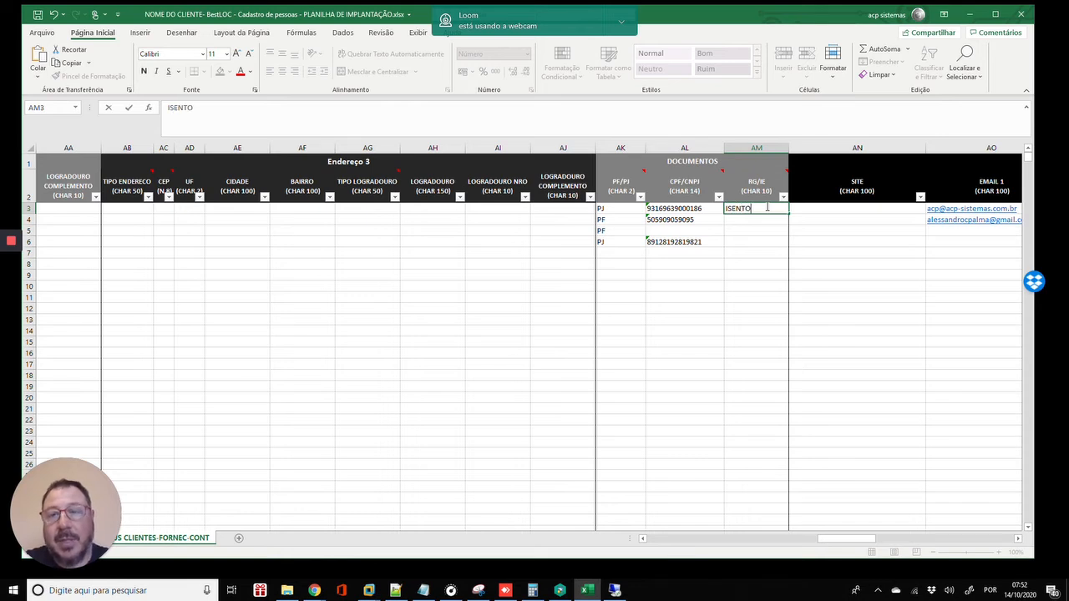
key(Return)
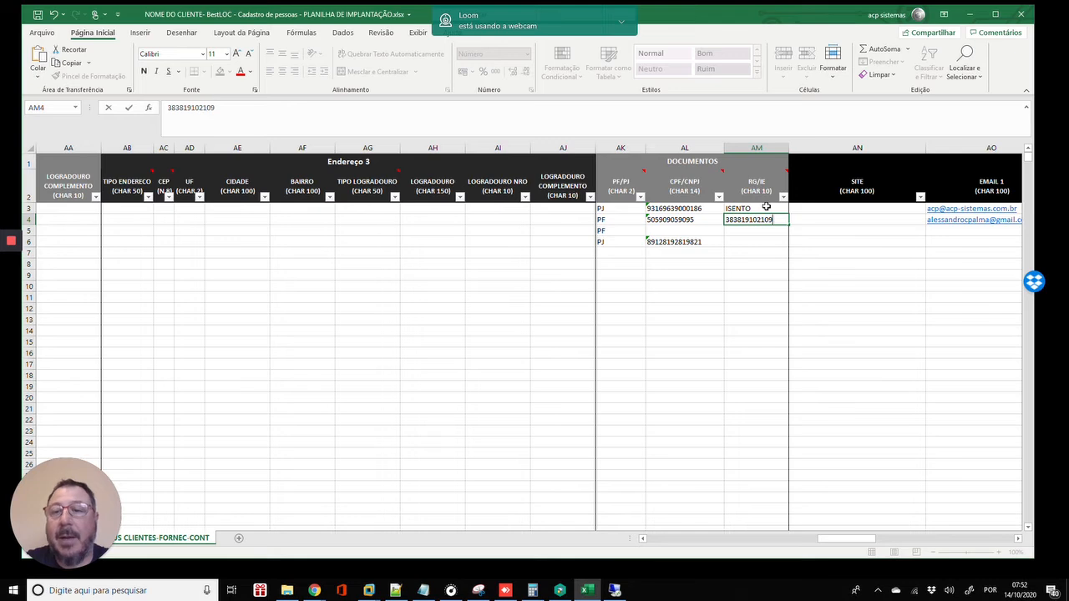
- Enter identity numbers in the RG/IE cells of rows 4 and 5
key(Return)
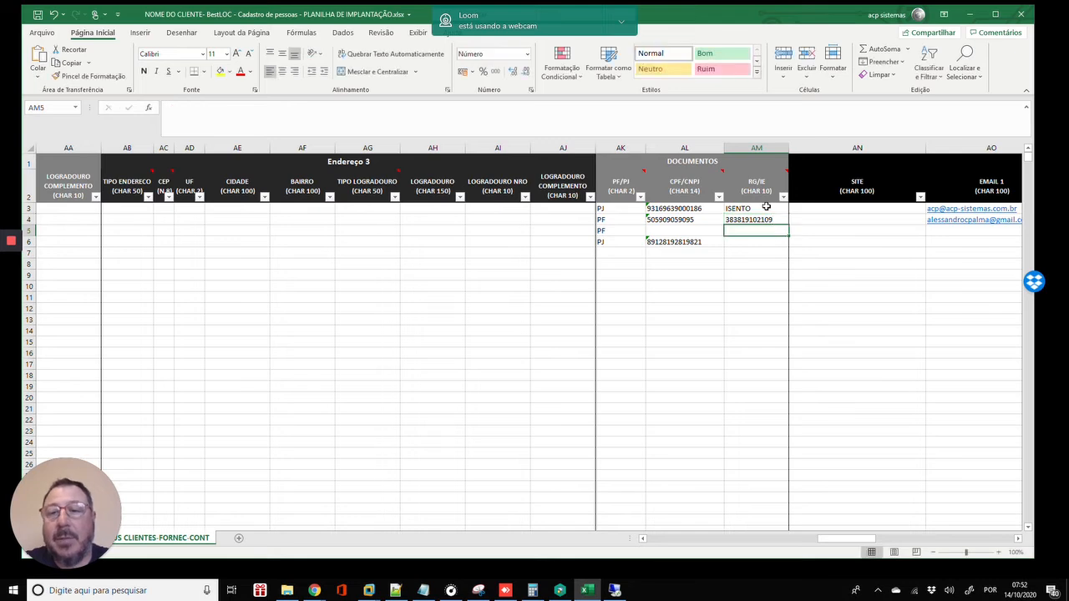
key(Return)
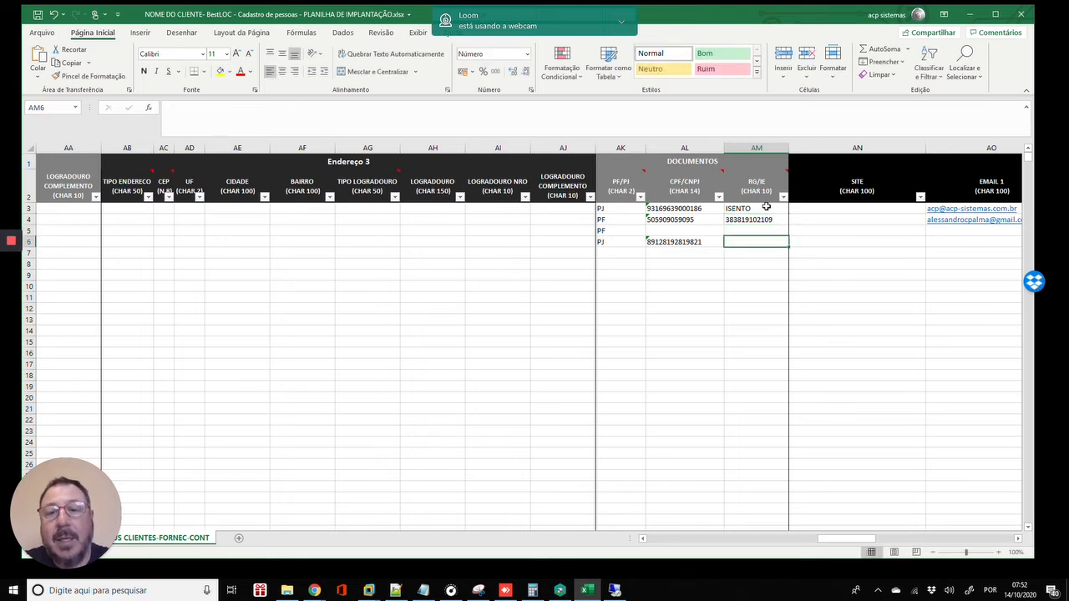
key(Up)
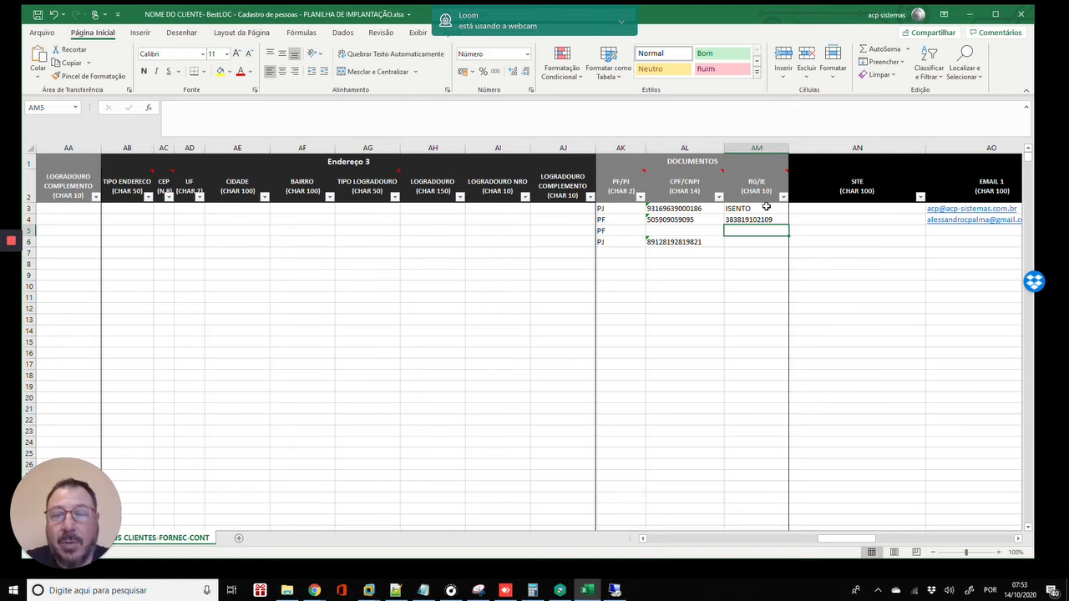
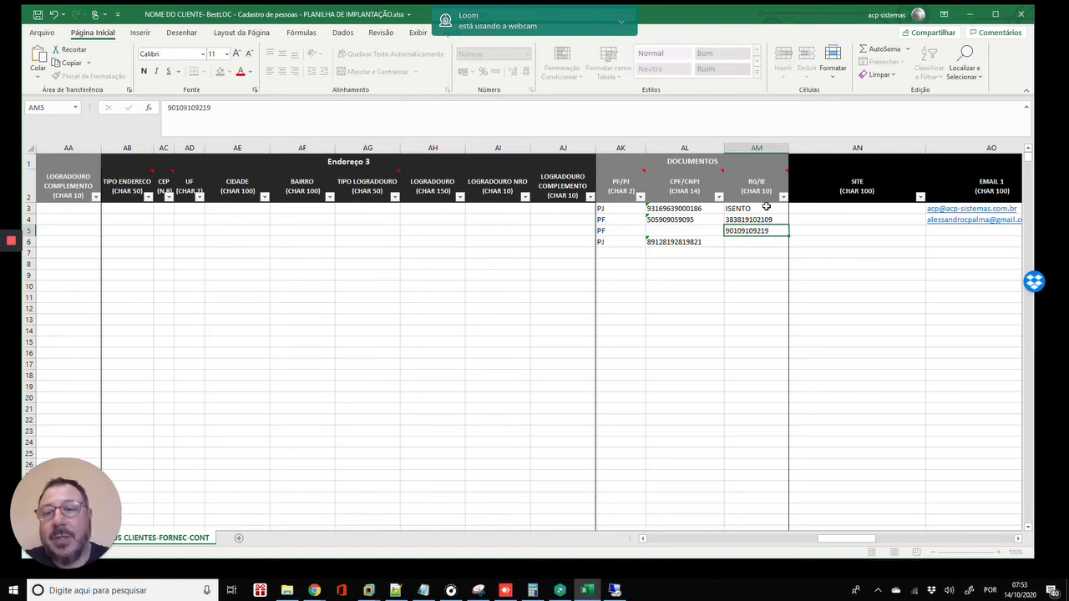
key(ctrl+Return)
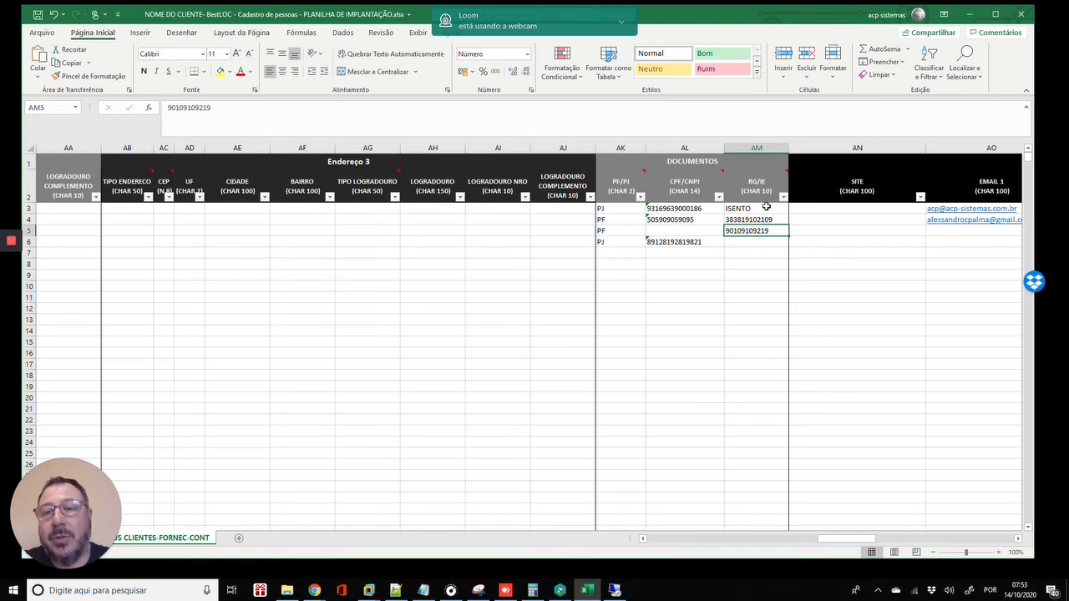
key(Tab)
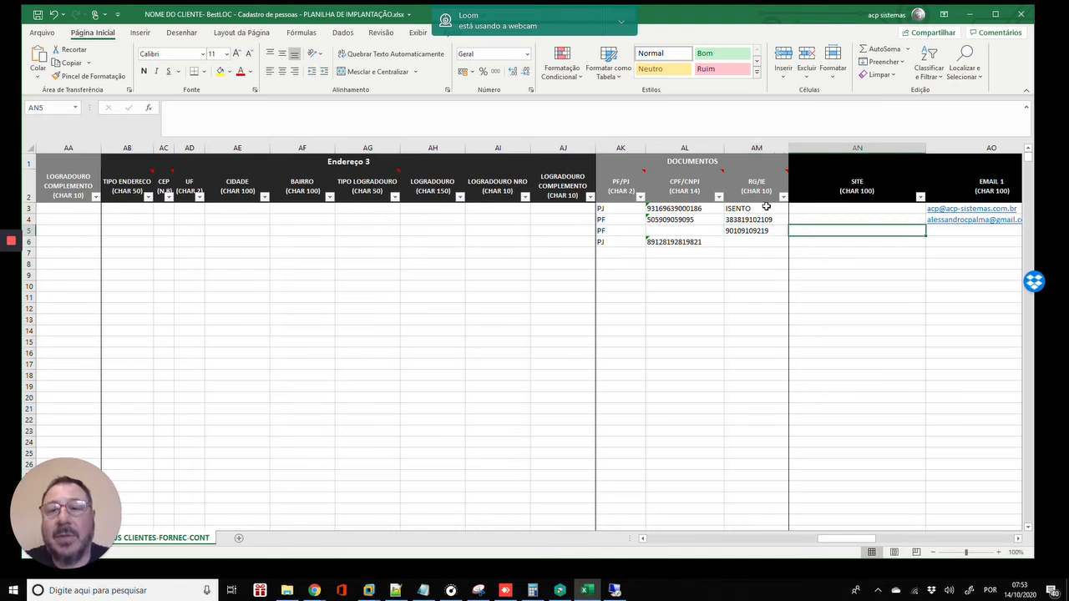
key(Left)
key(Left)
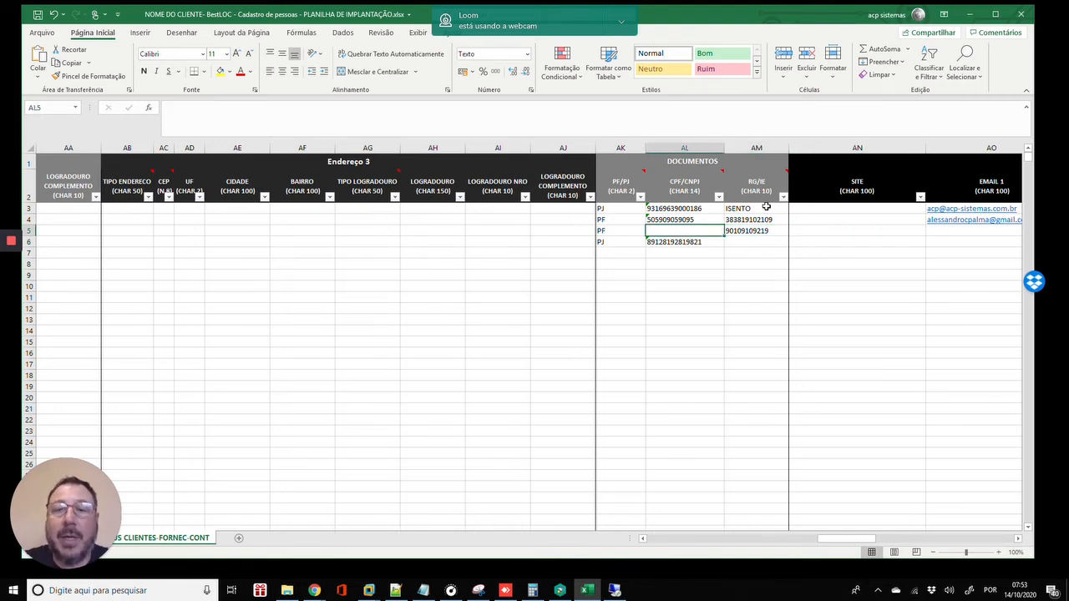
click(857, 218)
key(Right)
key(Right)
key(Right)
key(Right)
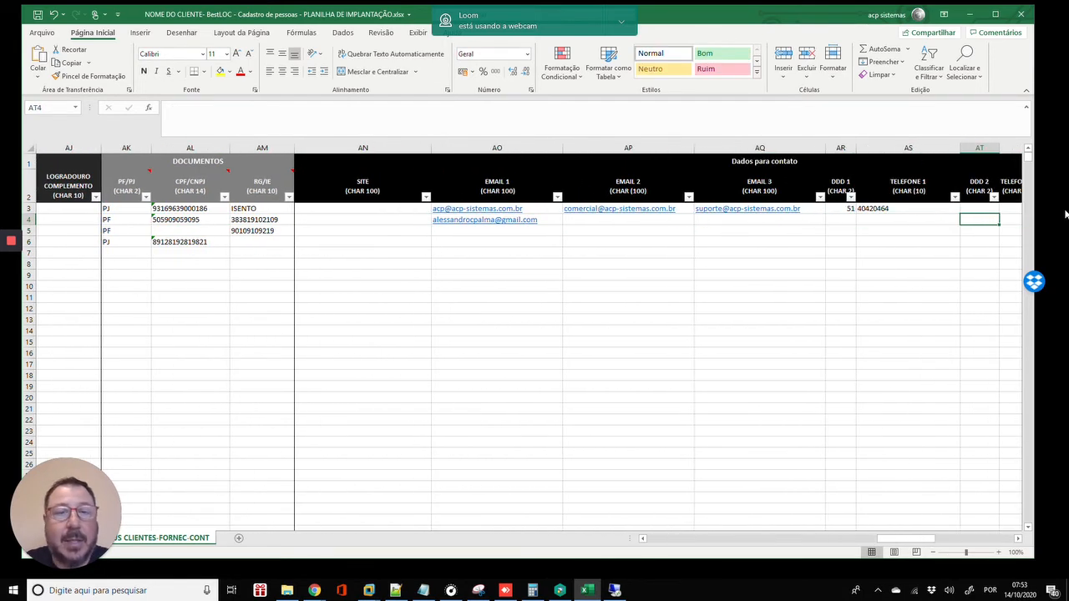
key(Left)
key(Left)
key(Left)
key(Left)
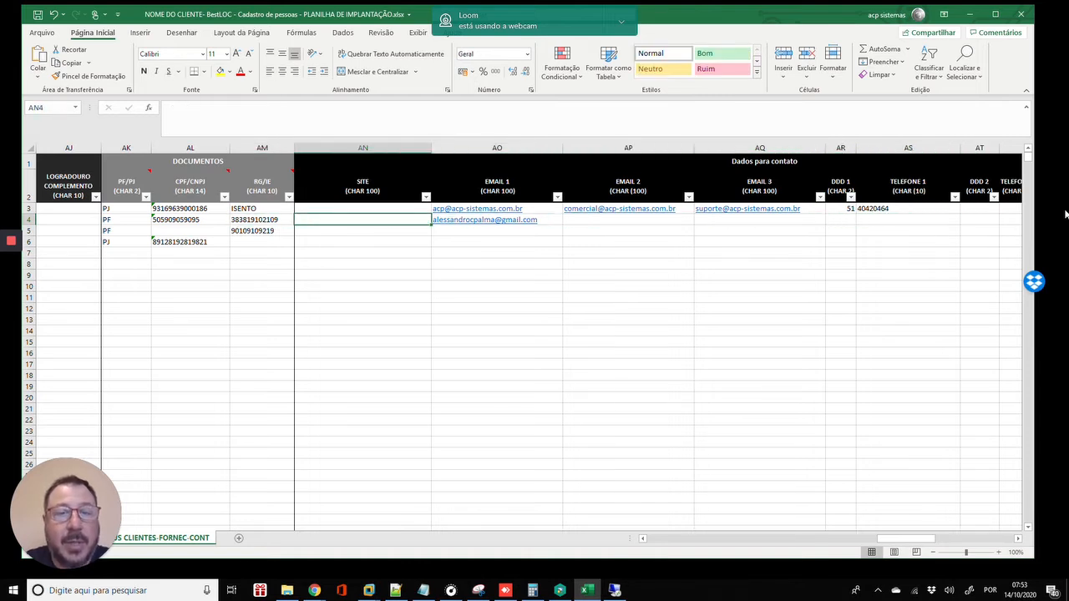
key(Up)
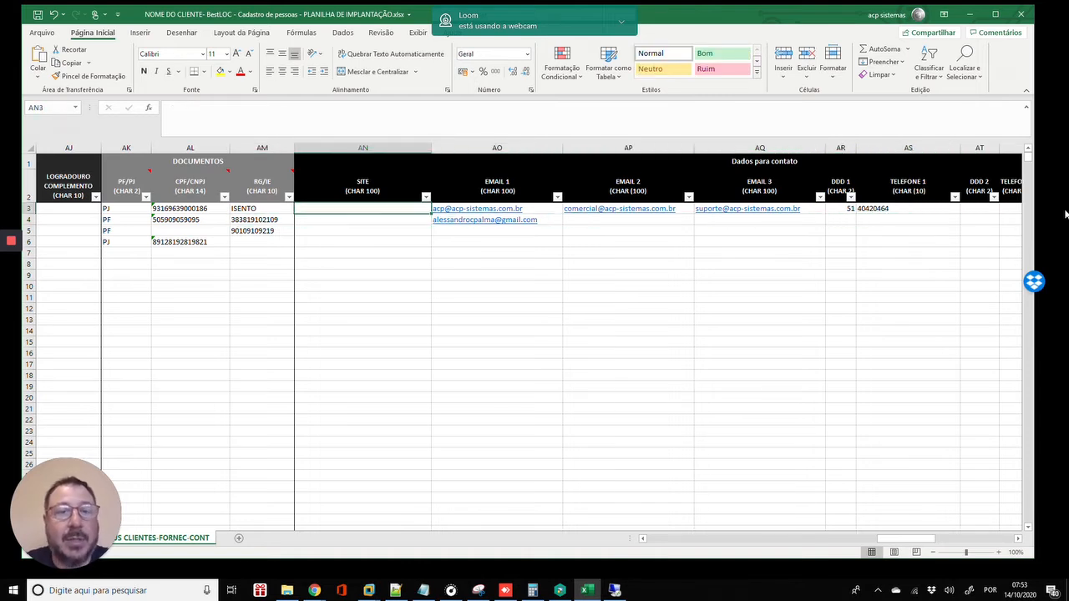
key(Down)
key(Up)
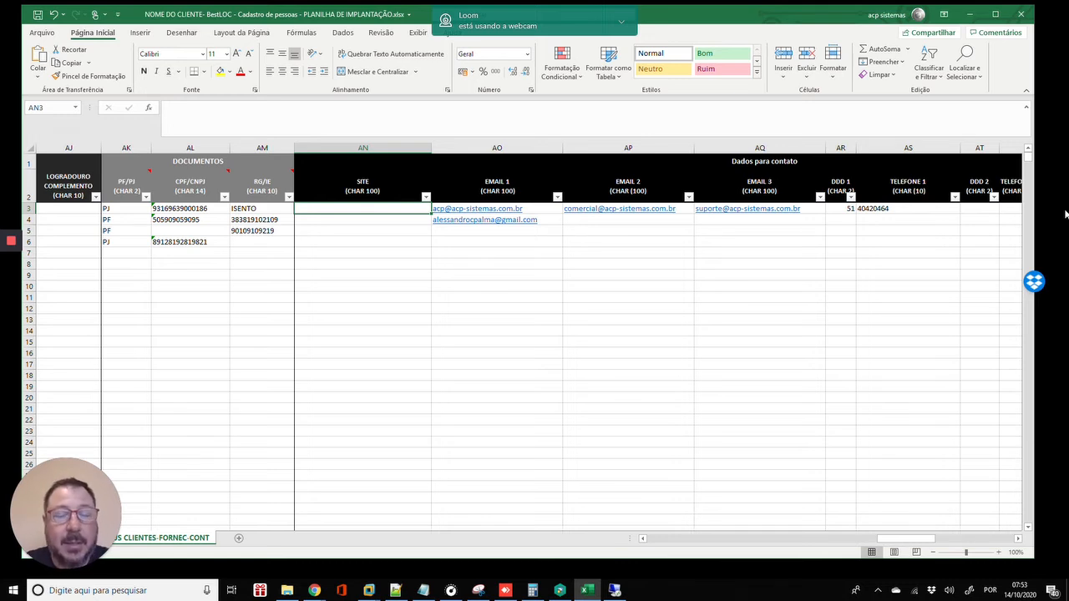
key(Right)
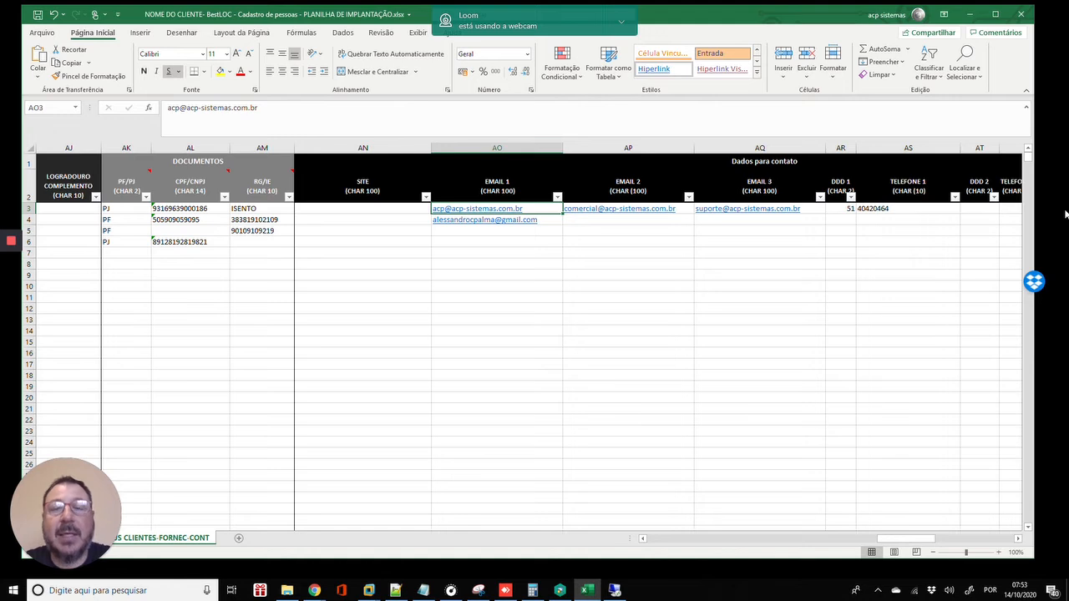
key(Down)
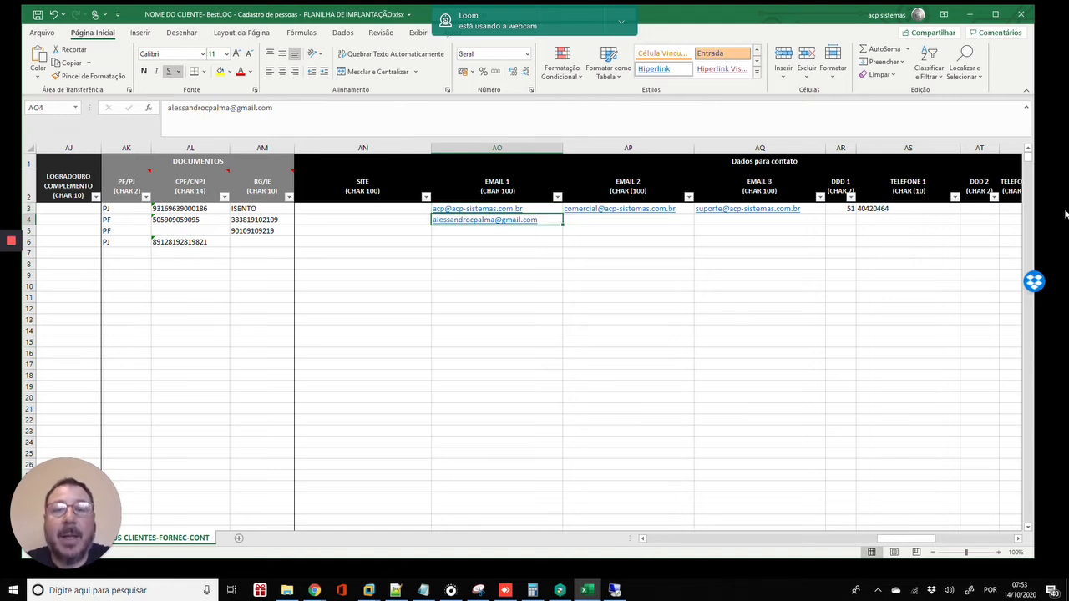
key(Right)
key(Up)
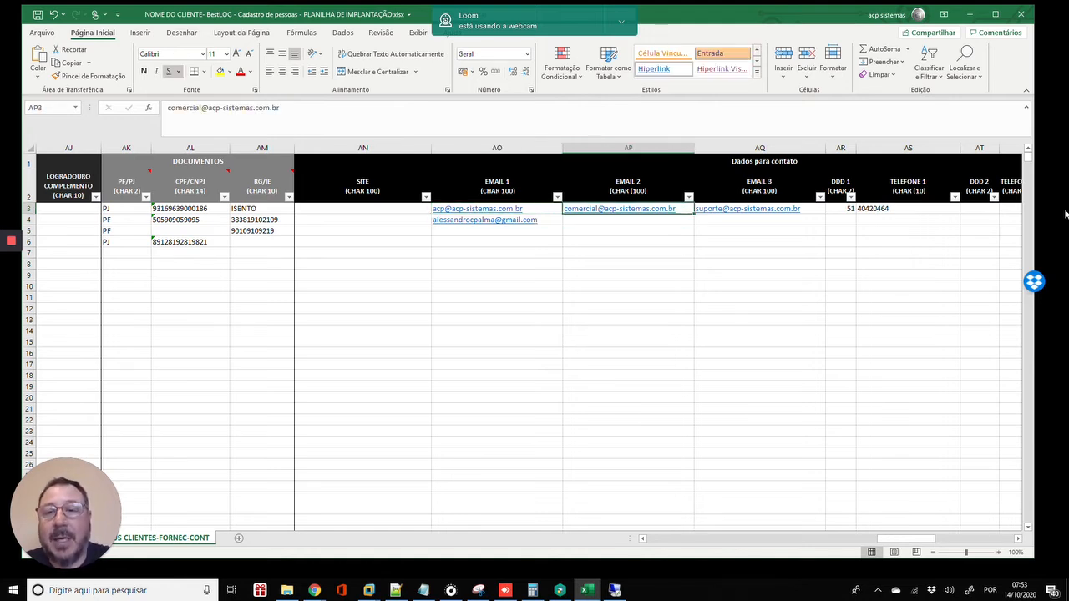
key(Down)
key(Up)
key(Left)
key(Left)
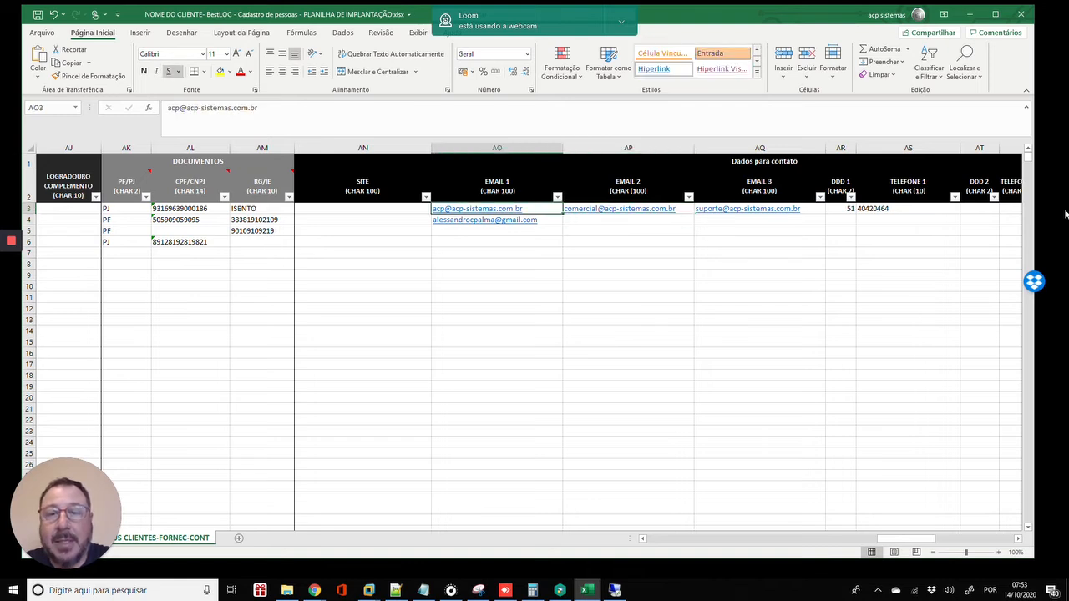
key(Right)
key(Right)
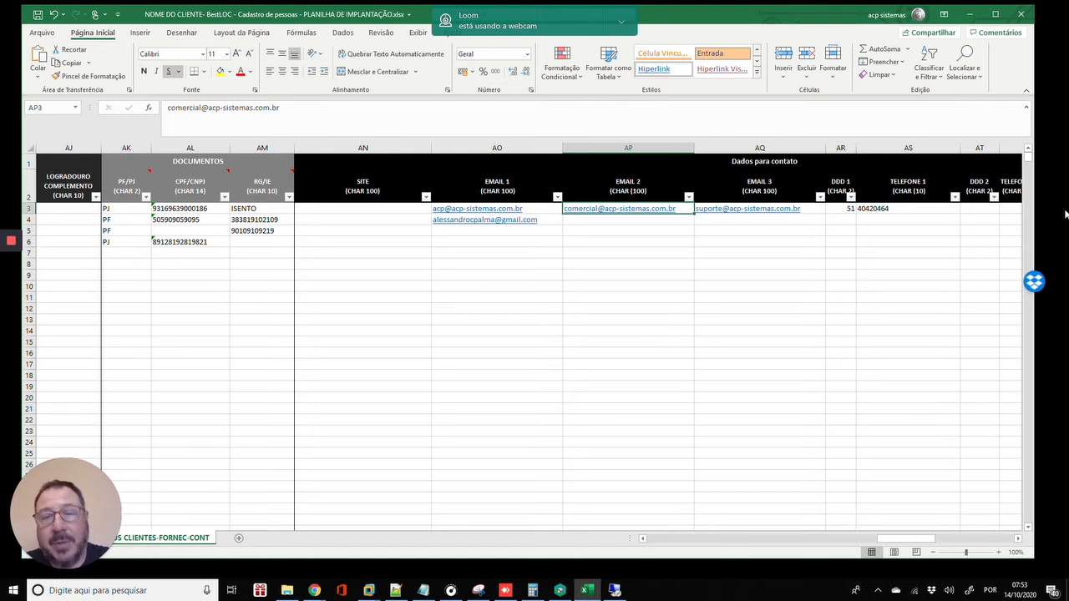
key(Left)
key(Left)
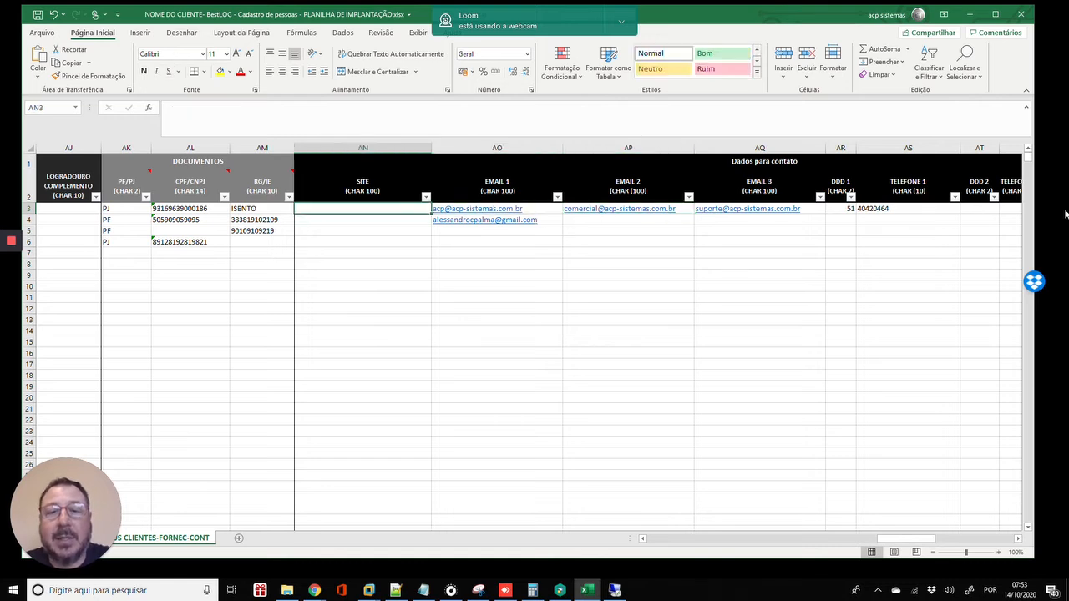
key(Right)
key(Right)
key(Left)
key(Right)
key(Right)
key(Left)
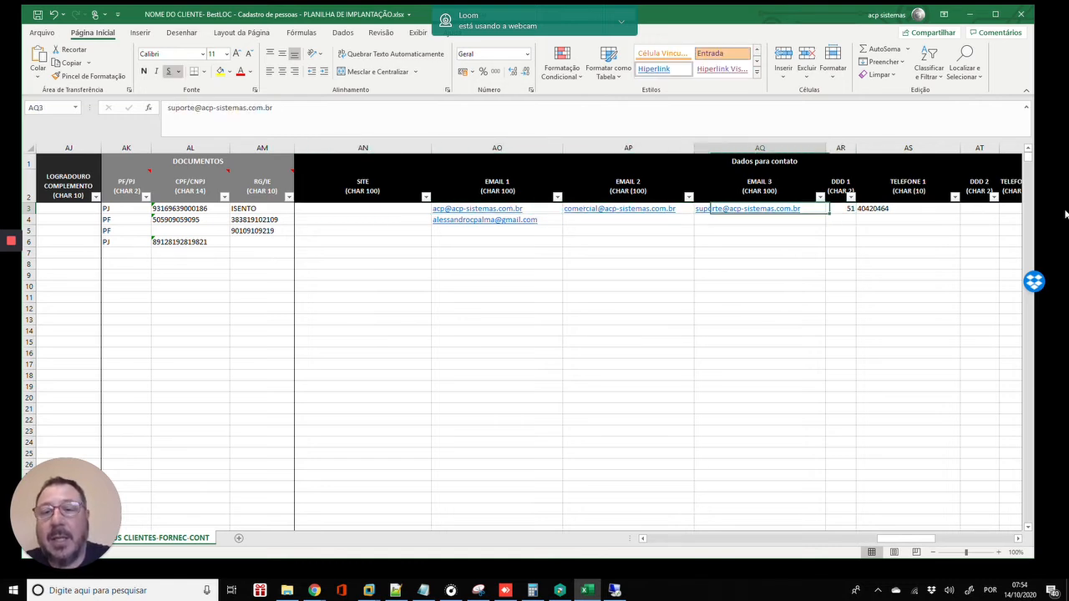
key(Left)
key(Right)
key(Right)
key(Right)
key(Right)
key(Right)
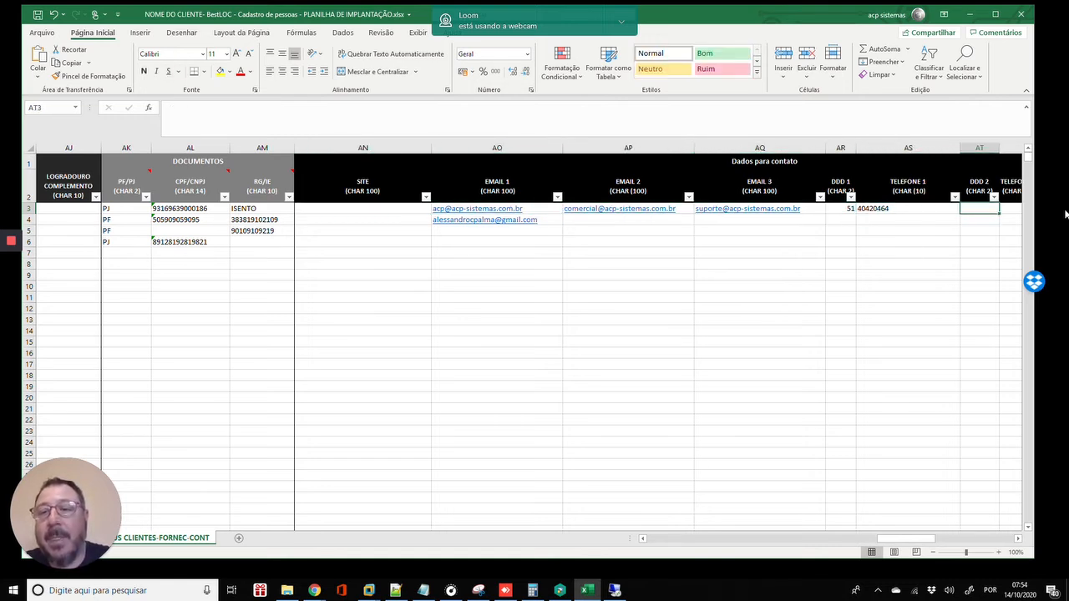
key(Left)
key(Left)
key(Left)
key(Right)
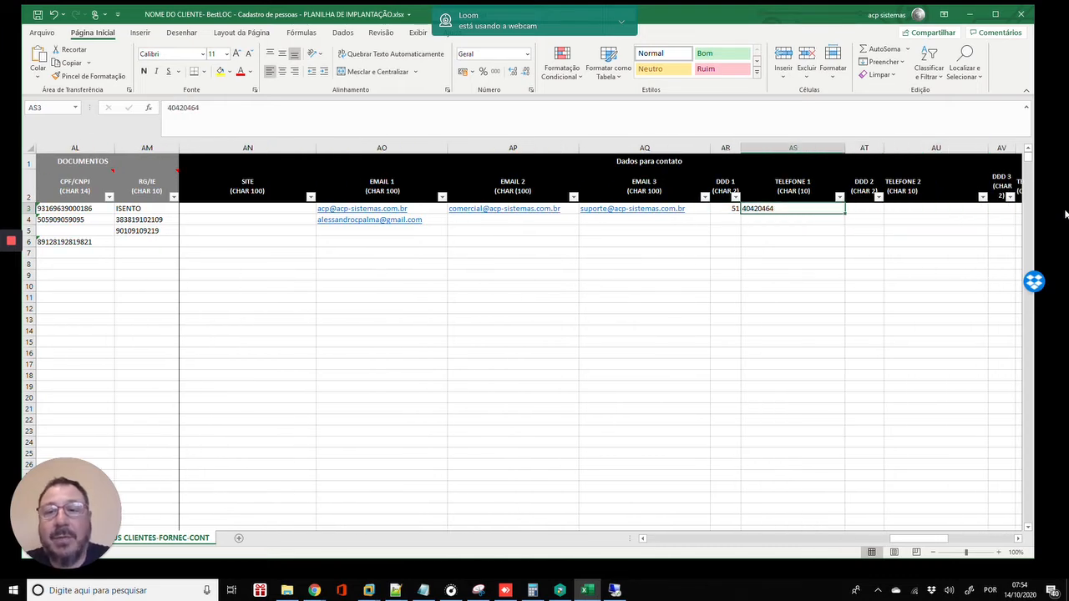
key(Right)
key(Right)
key(Right)
key(Right)
key(Right)
key(Right)
key(Left)
key(Left)
key(Left)
key(Left)
key(Left)
key(Left)
key(Left)
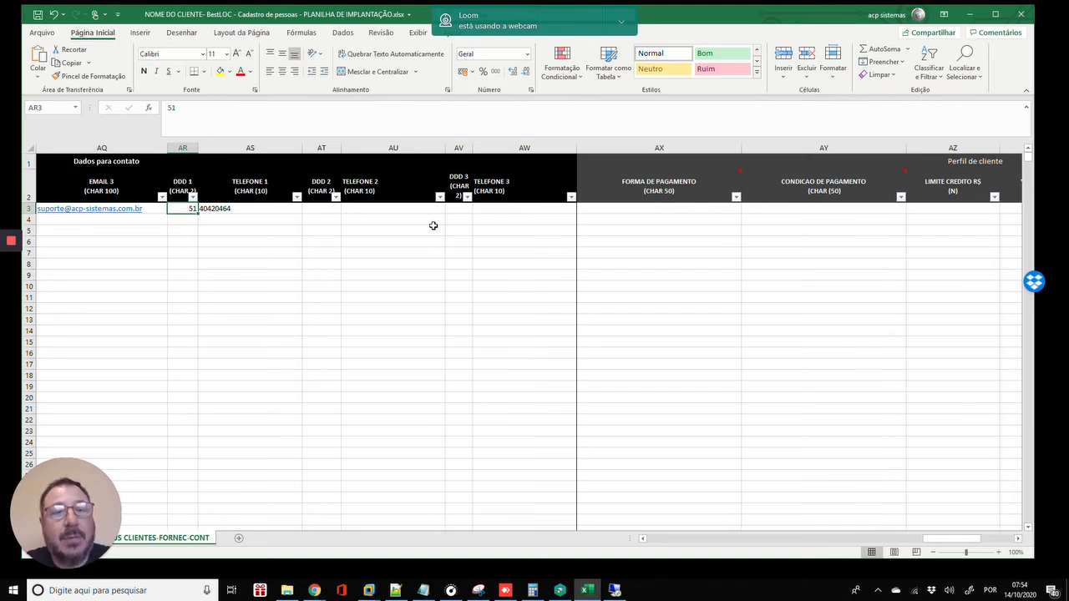
key(Right)
key(Right)
key(Right)
key(Right)
key(Right)
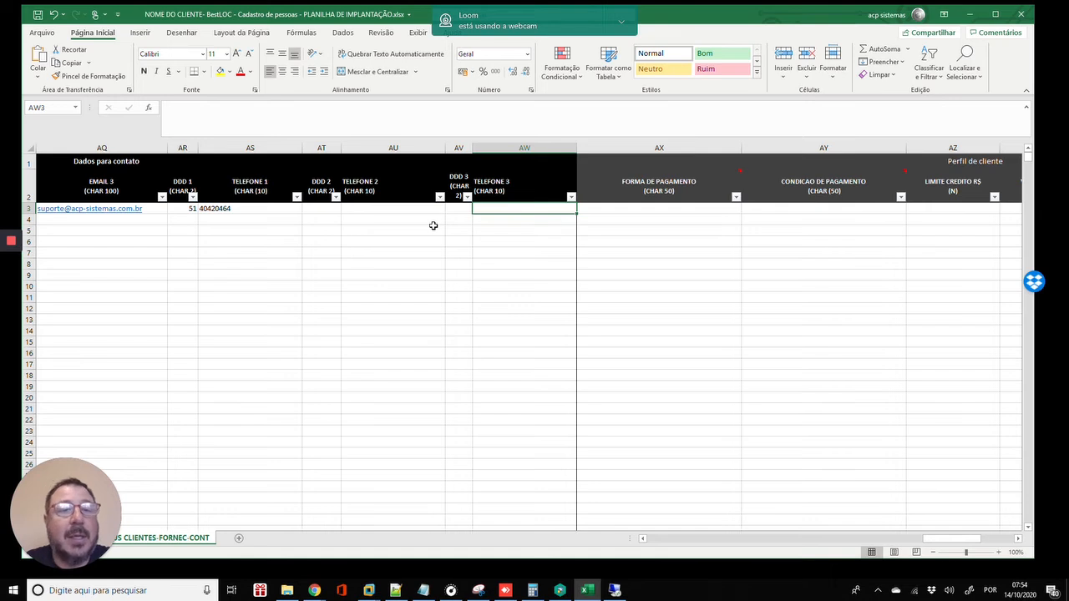
key(Left)
key(Left)
key(Left)
key(Left)
key(Left)
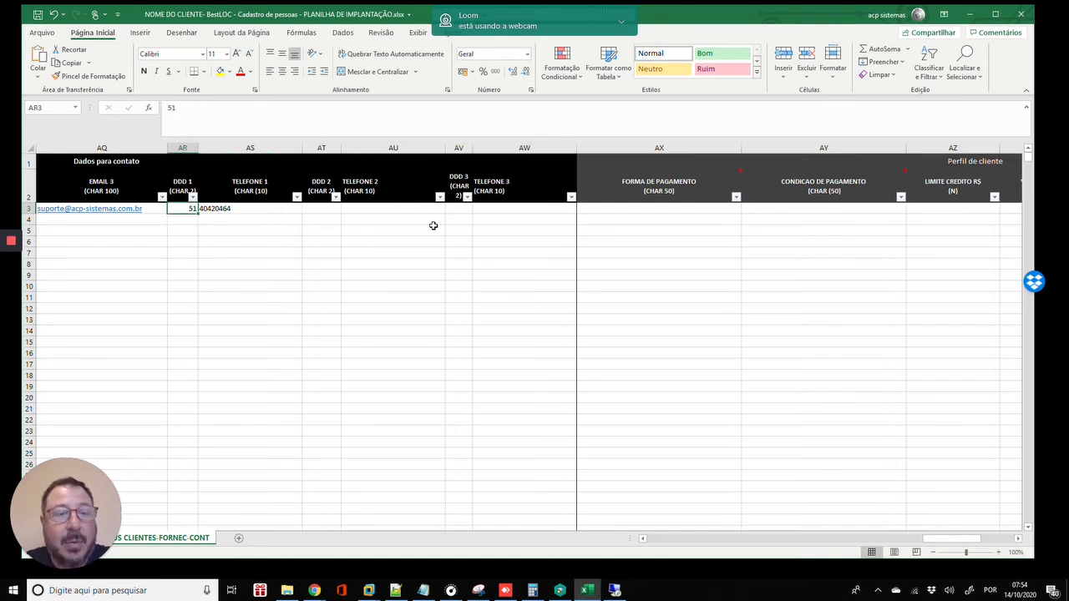
- Enter a phone number in row 3's TELEFONE 2 cell, then correct it
key(Right)
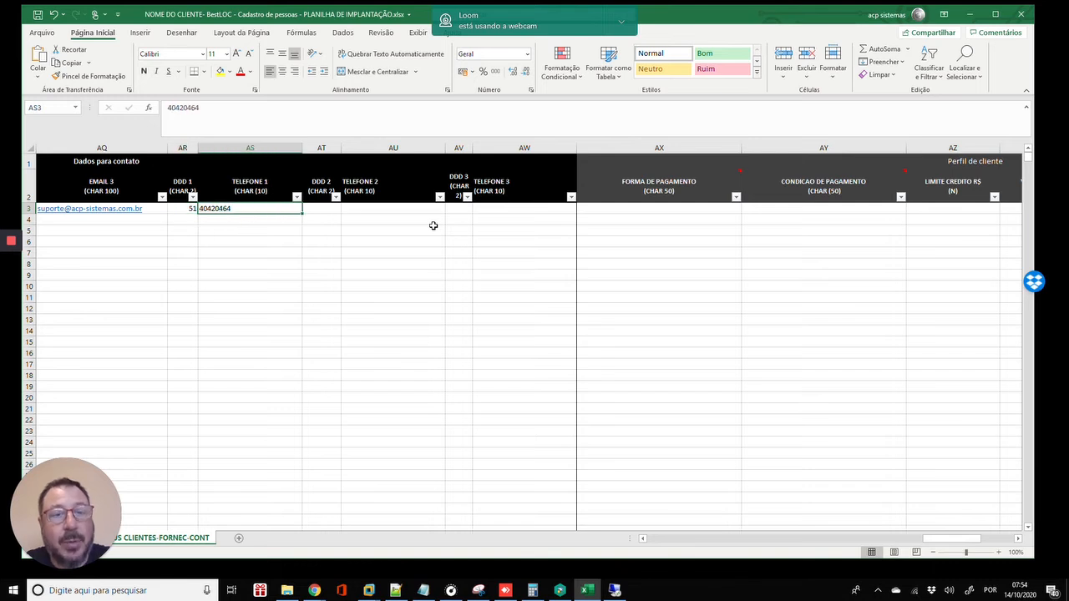
key(Right)
key(Right)
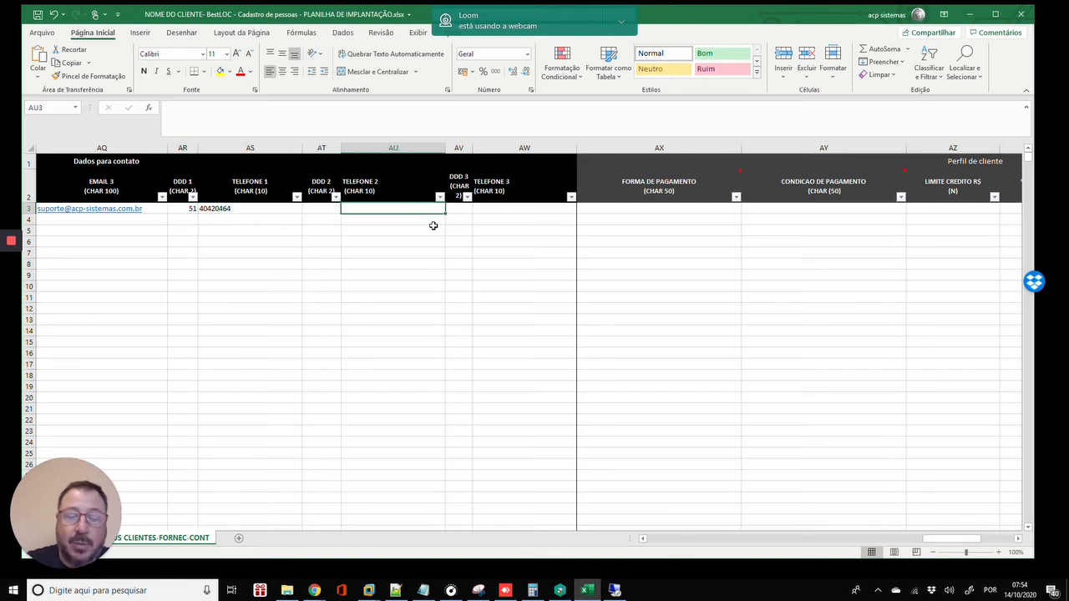
key(Return)
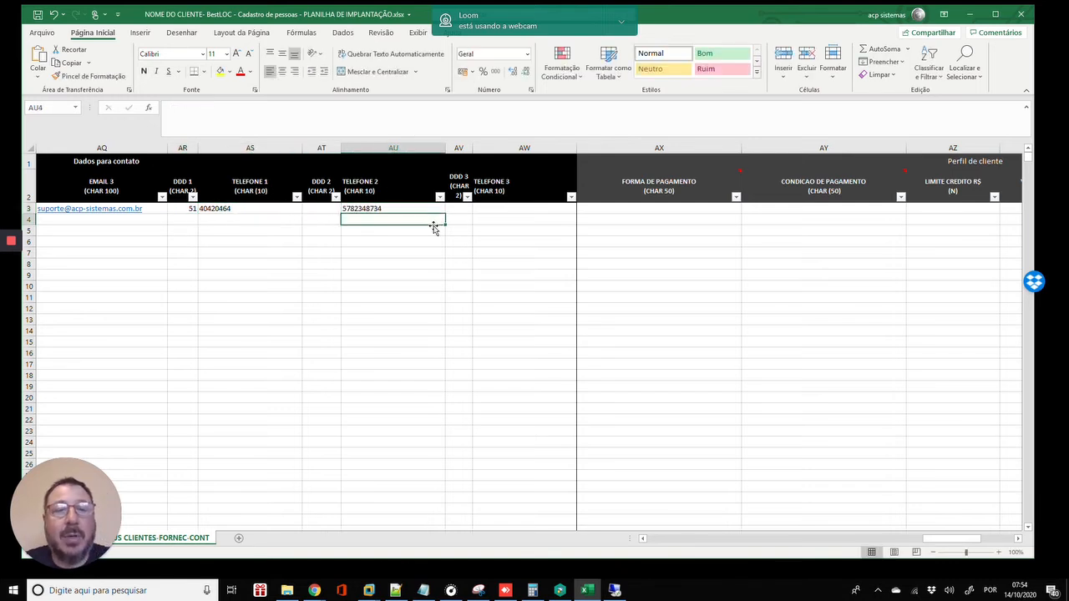
key(Up)
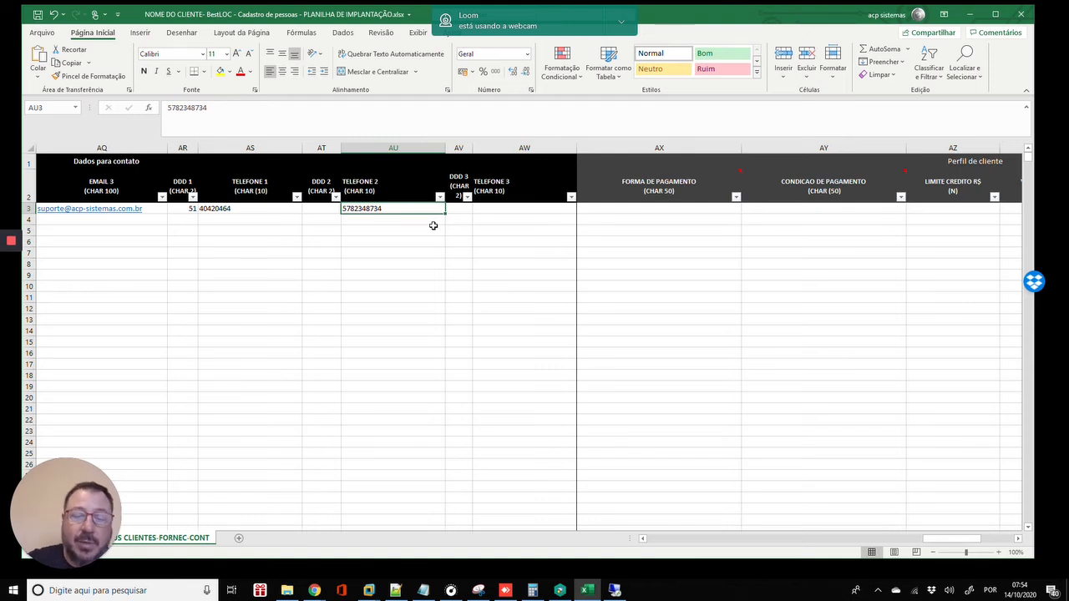
text(11 282828882)
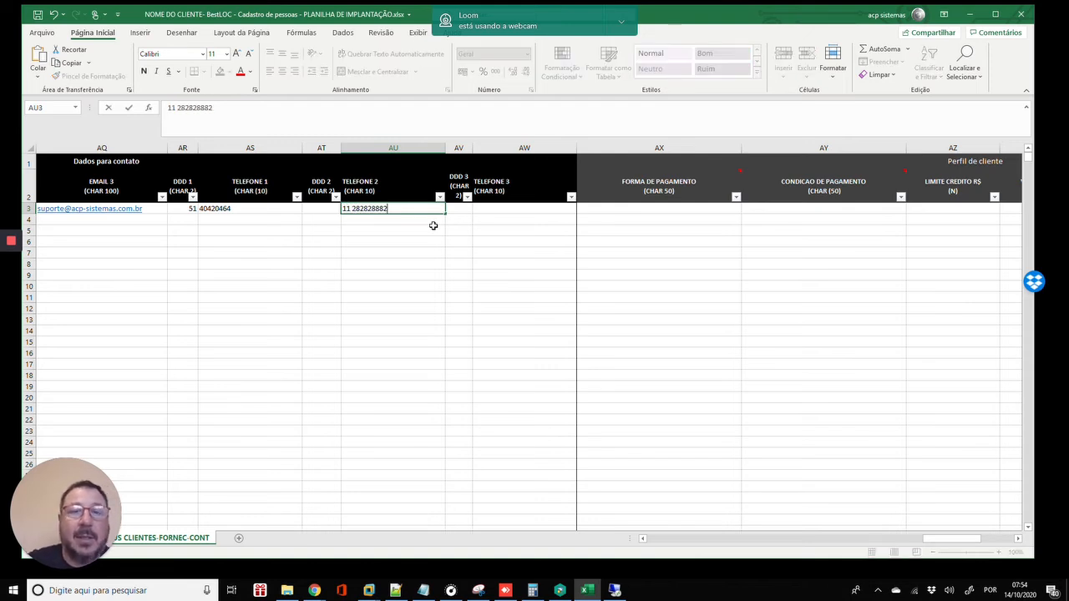
key(Return)
- Set DDD 2 to 11 and re-enter row 3's TELEFONE 2 number without the area code
key(Up)
key(Left)
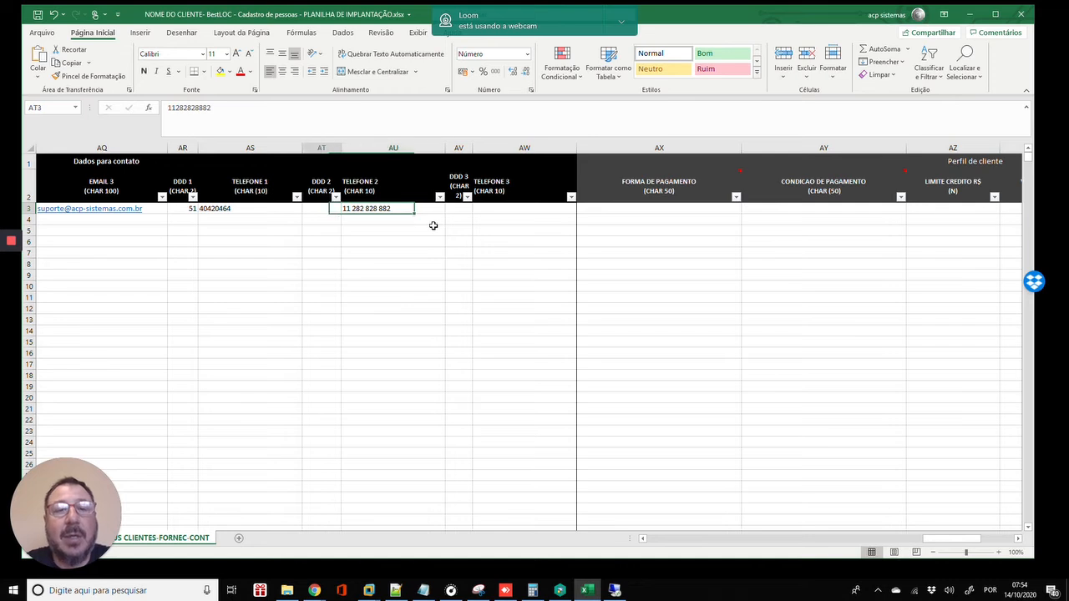
text(11)
key(Return)
key(Up)
key(Right)
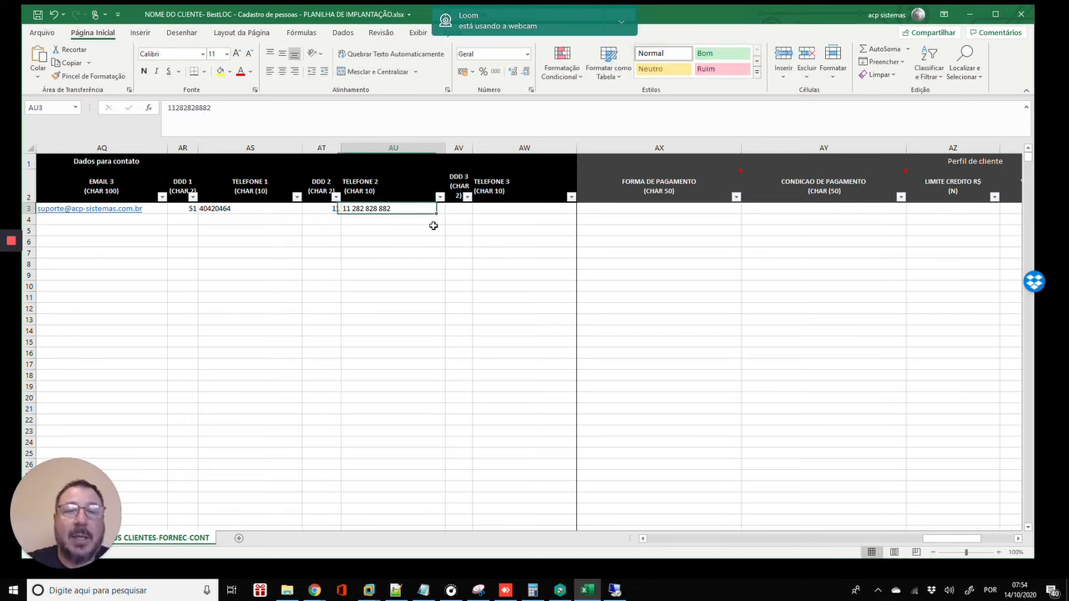
text(129312903)
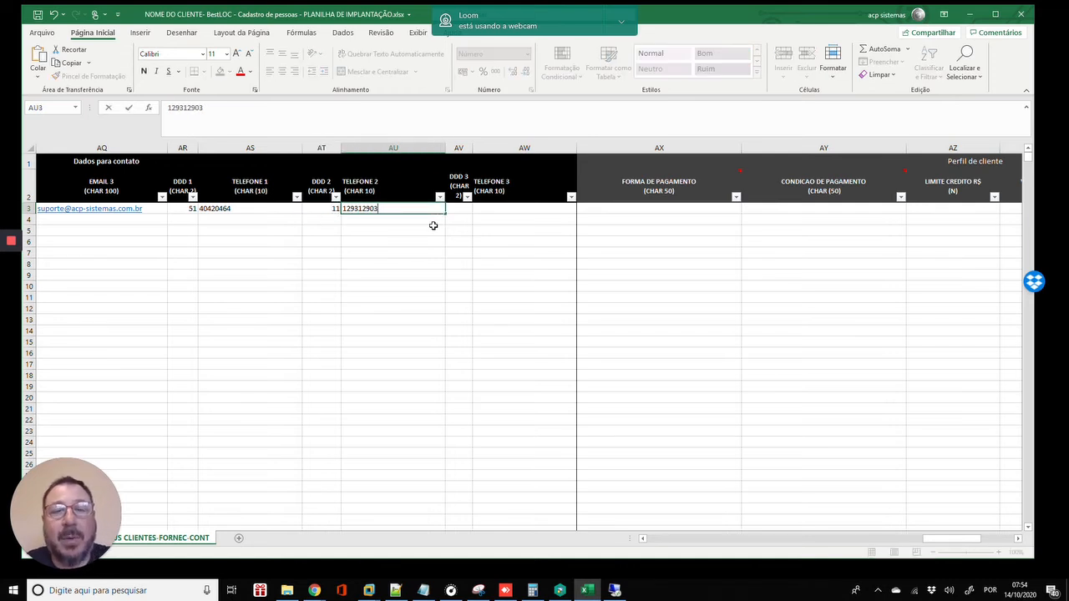
key(Return)
key(Up)
key(Right)
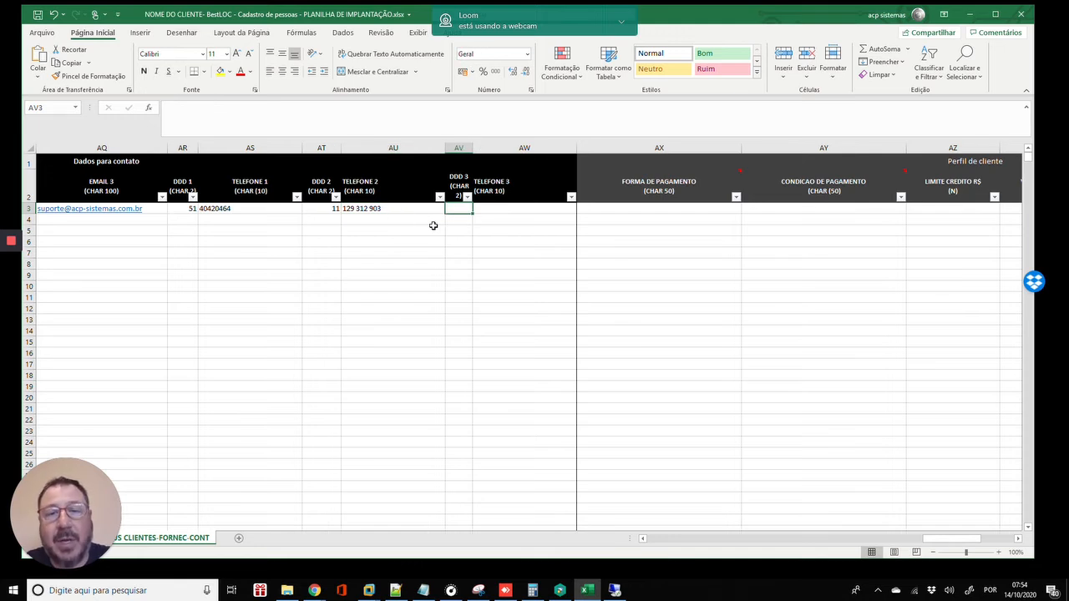
key(Right)
key(Right)
key(Right)
key(Right)
key(Right)
key(Left)
key(Left)
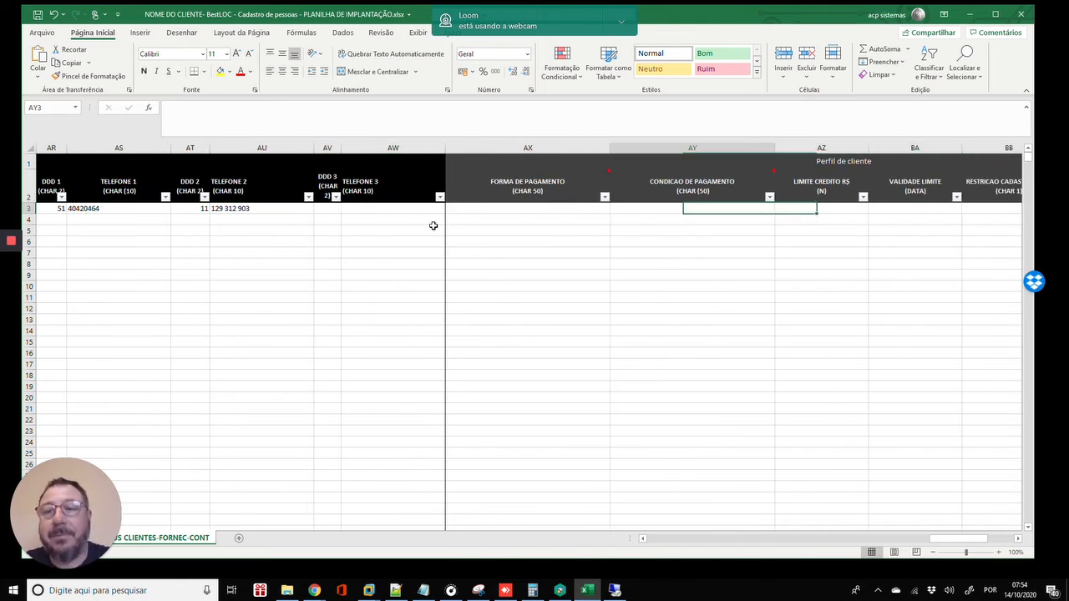
key(Left)
key(Left)
key(Left)
key(Left)
key(Right)
key(Right)
key(Right)
key(Right)
key(Right)
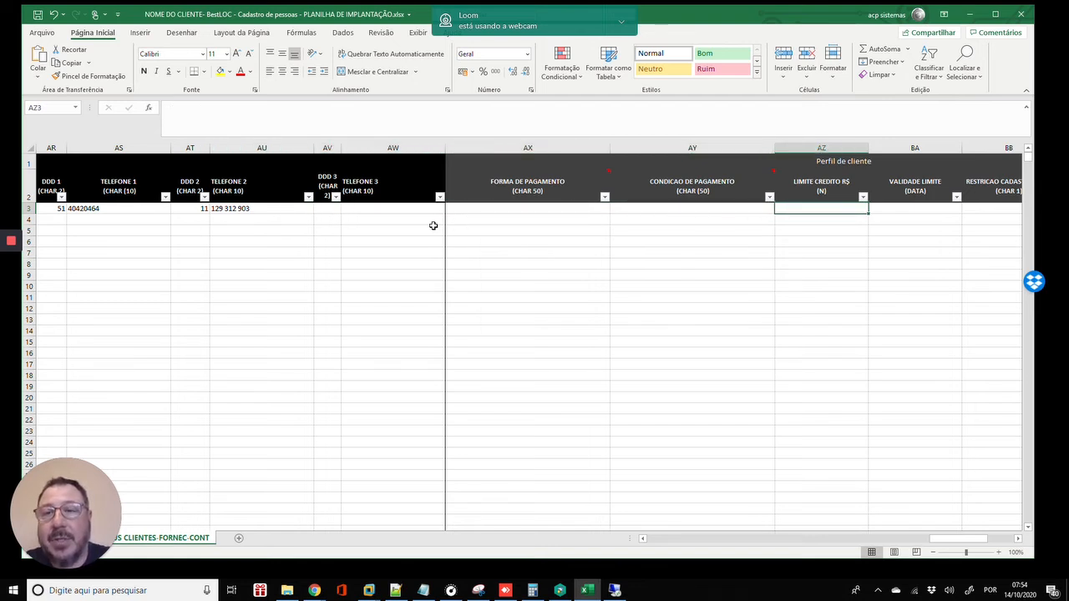
key(Right)
key(Right)
key(Right)
key(Right)
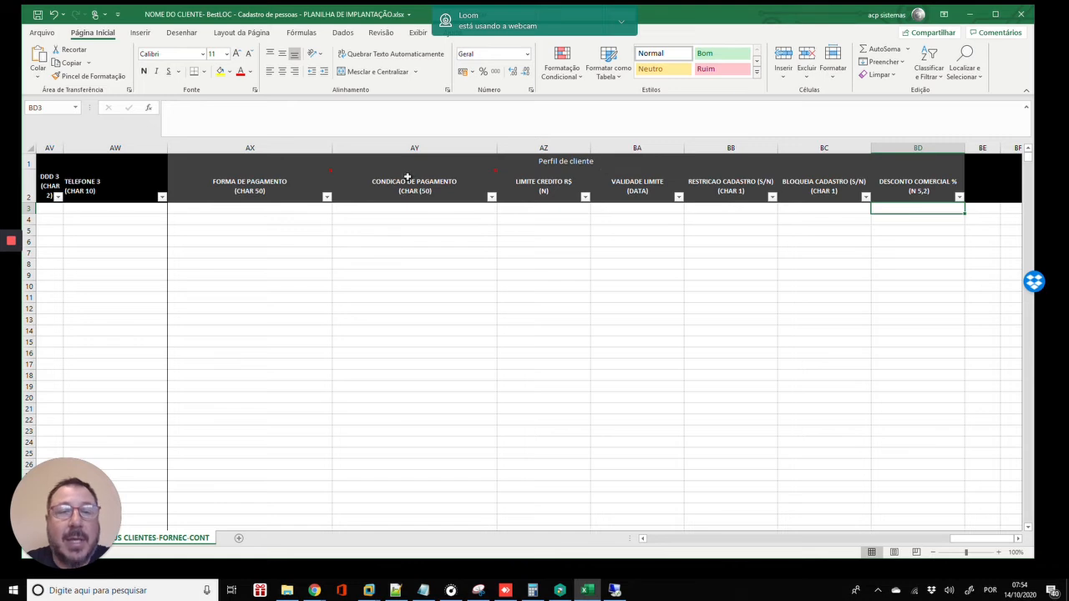
click(180, 210)
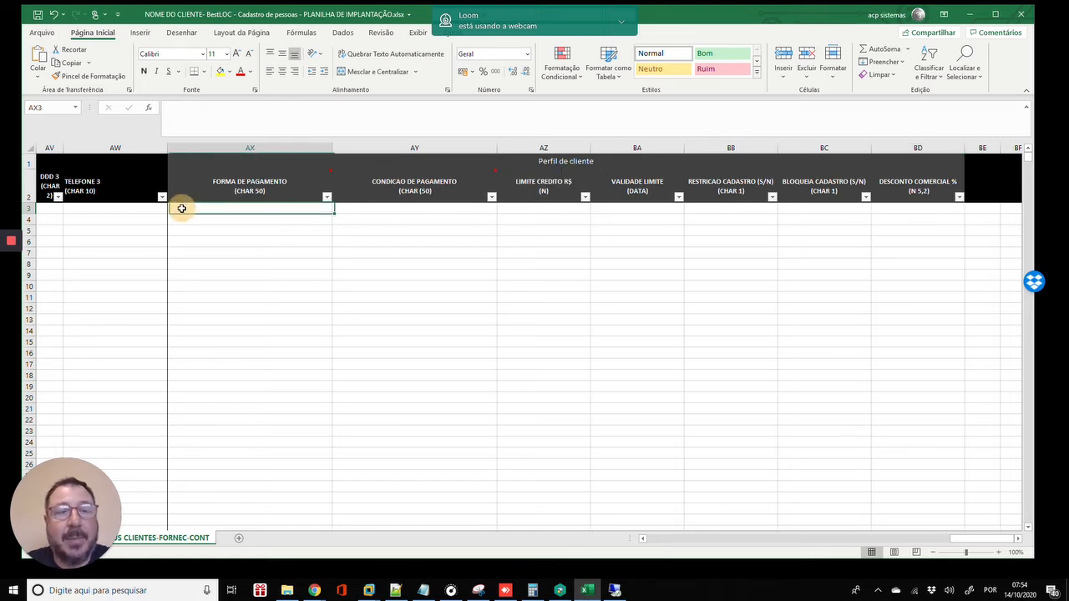
click(124, 208)
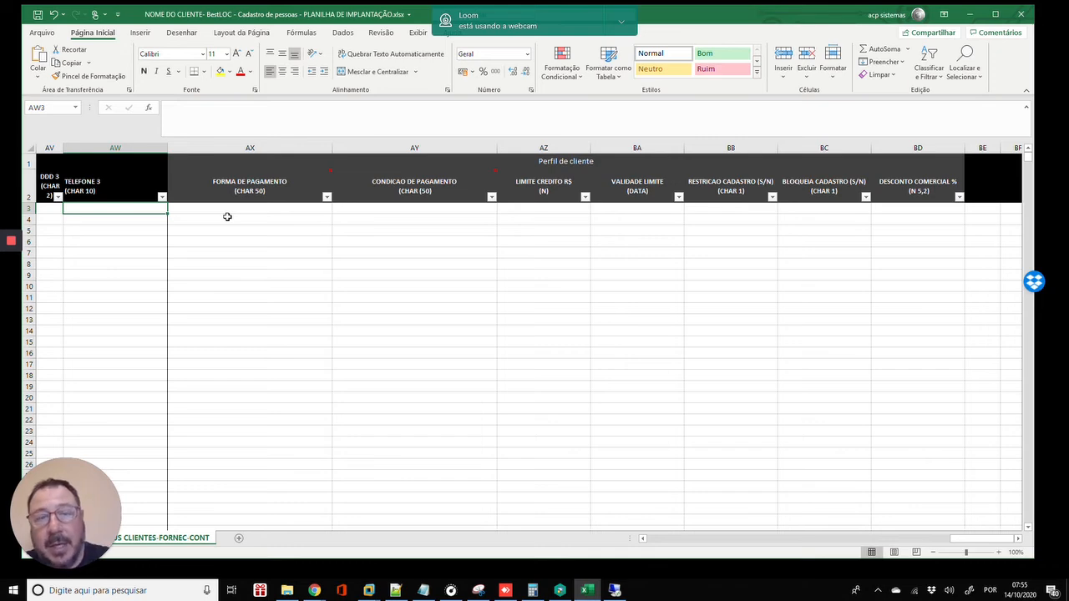
key(Left)
key(Left)
key(Left)
key(Left)
key(Left)
key(Left)
key(Left)
key(Left)
key(Left)
key(Left)
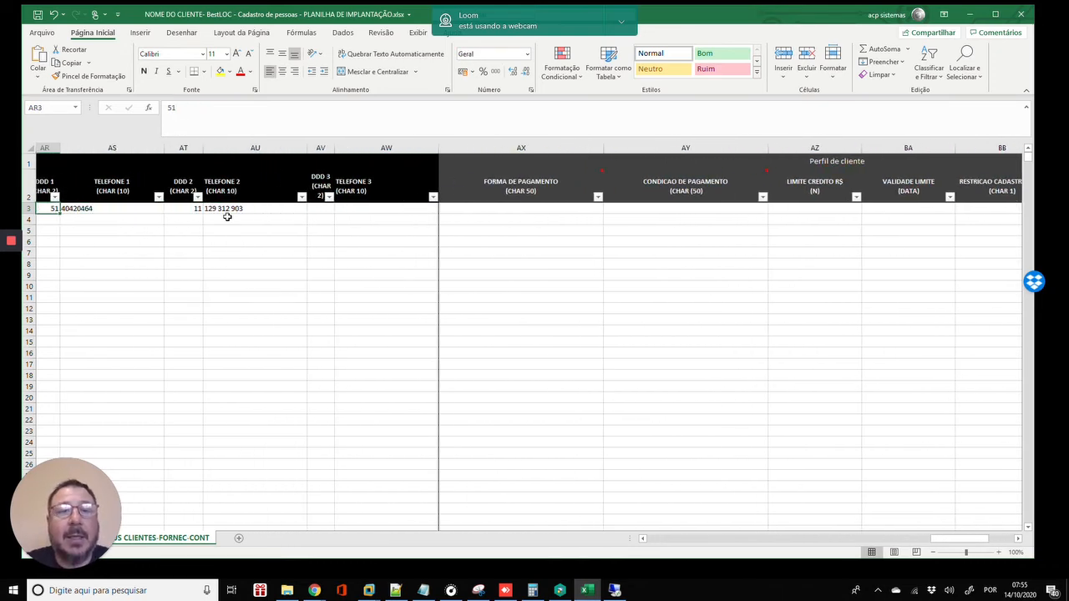
key(Left)
key(Left)
key(Left)
key(Left)
key(Left)
key(Left)
key(Left)
key(Left)
key(Left)
key(Left)
key(Left)
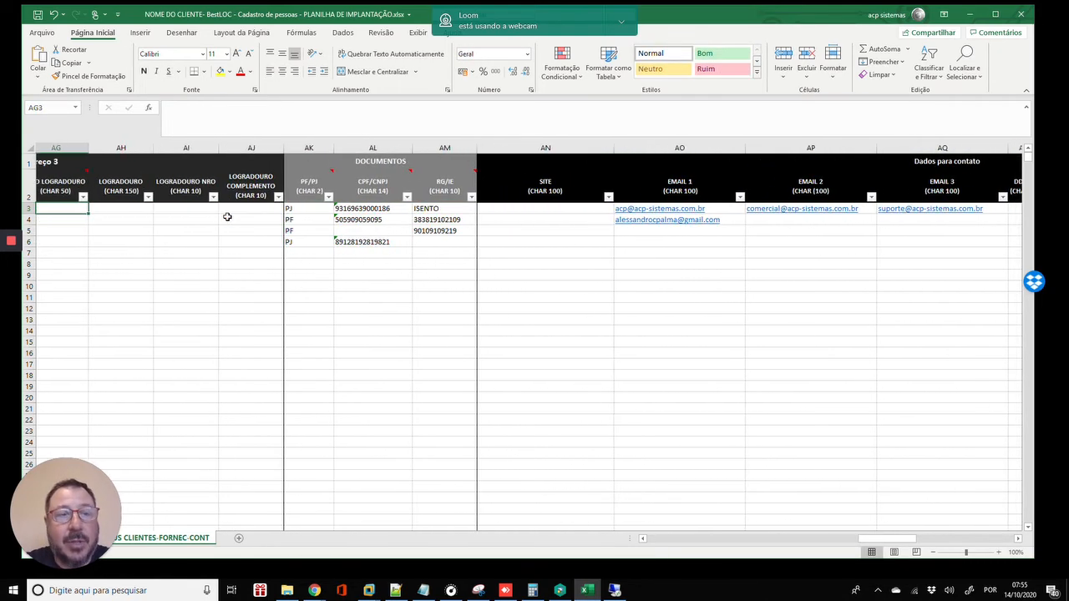
key(Left)
key(Left)
key(Left)
key(Left)
key(Left)
key(Left)
key(Left)
key(Left)
key(Left)
key(Left)
key(Left)
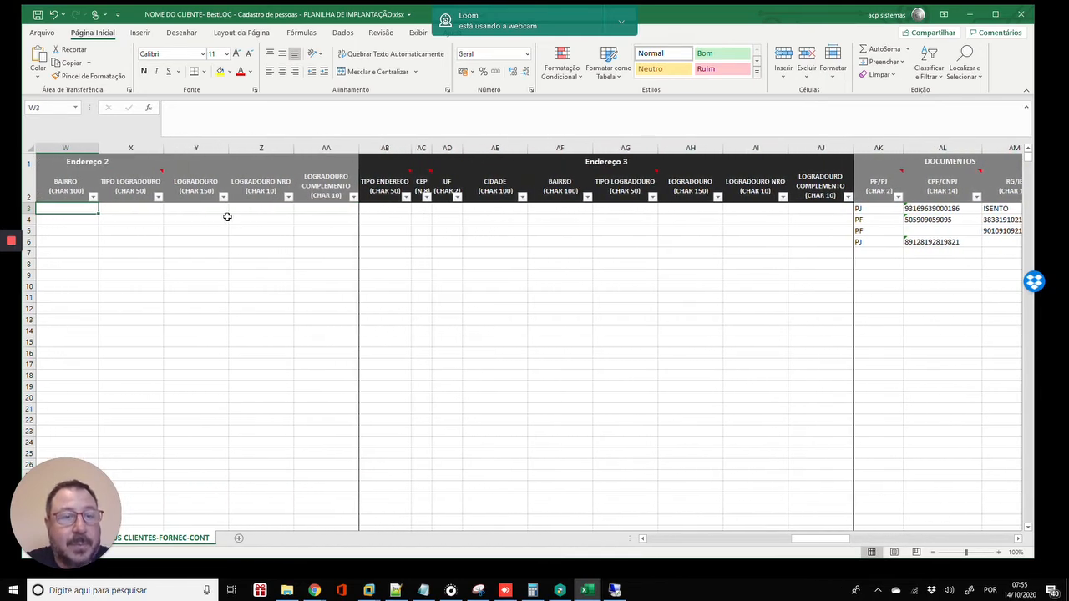
key(Left)
key(Left)
key(Left)
key(Left)
key(Left)
key(Left)
key(Left)
key(Left)
key(Left)
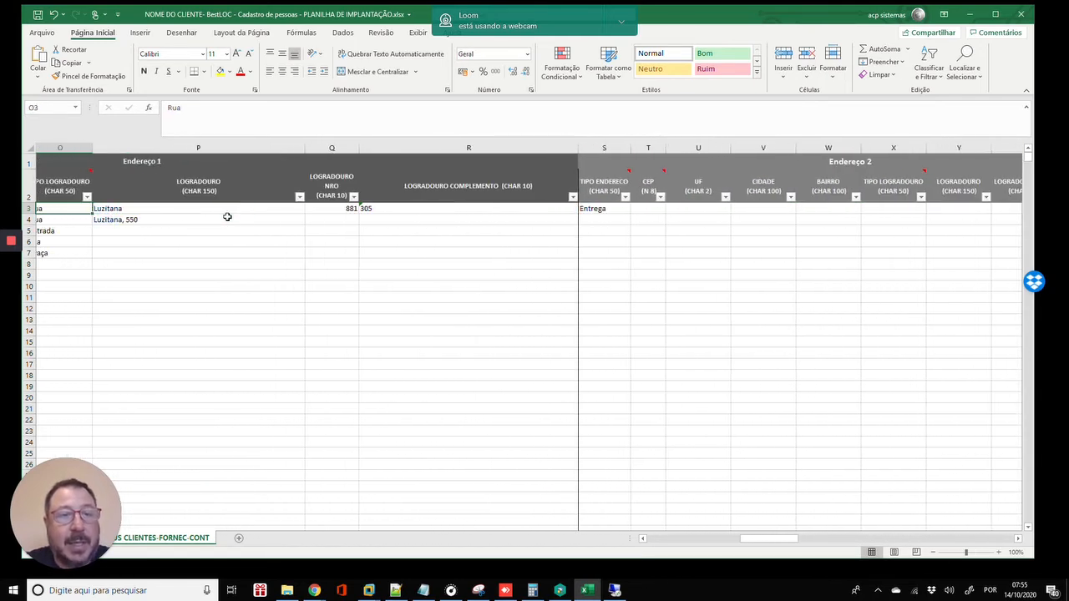
key(Home)
key(Right)
key(Right)
key(Right)
key(Right)
key(Right)
key(Right)
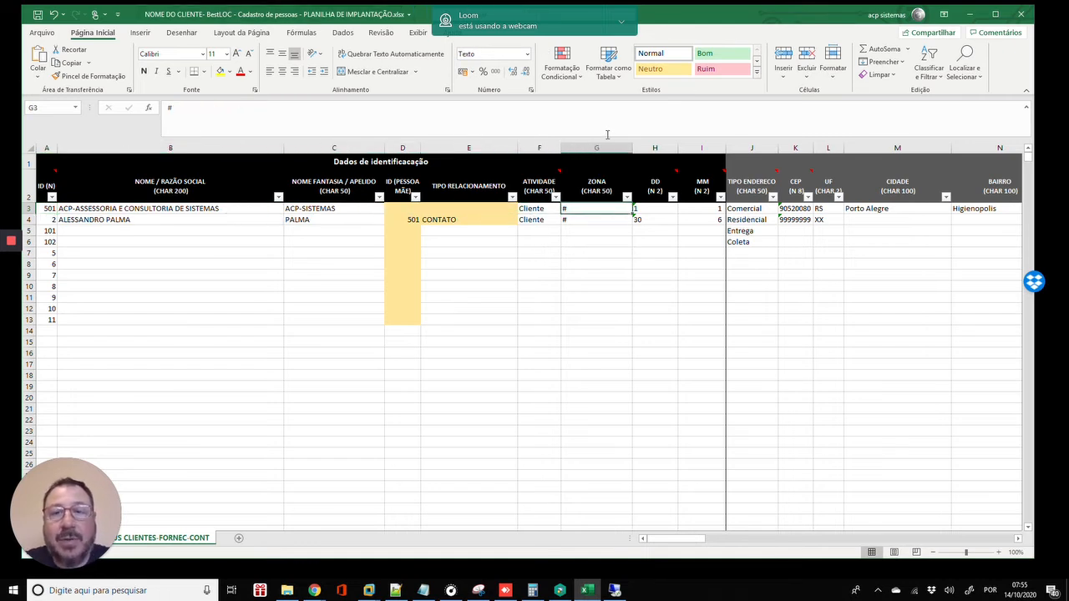
drag(561, 147, 578, 146)
- Check the existing ATIVIDADE values and enter Cliente in F5
click(553, 220)
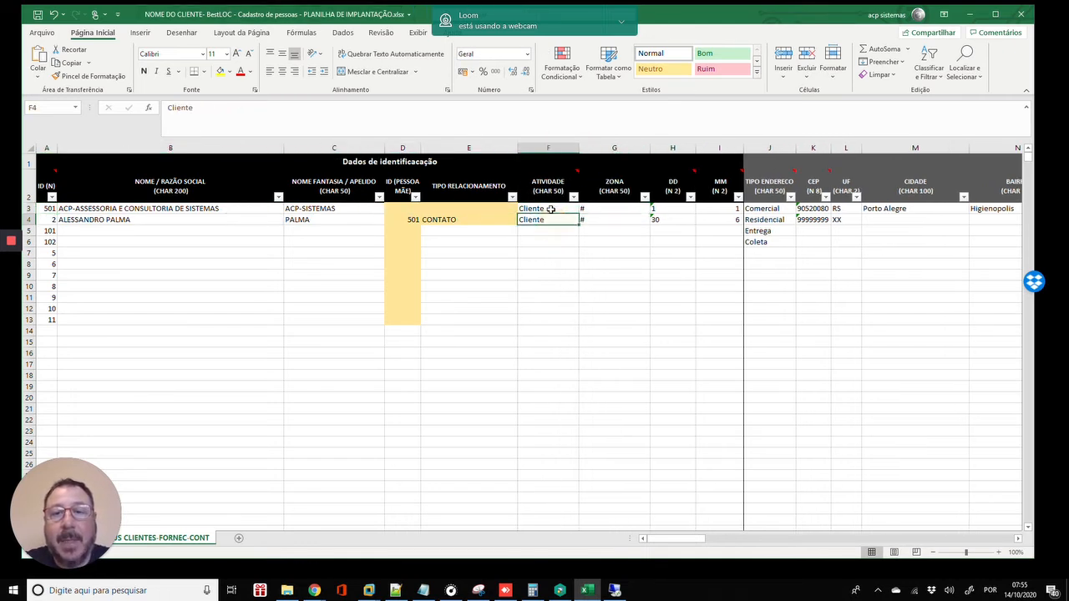
click(551, 209)
click(548, 220)
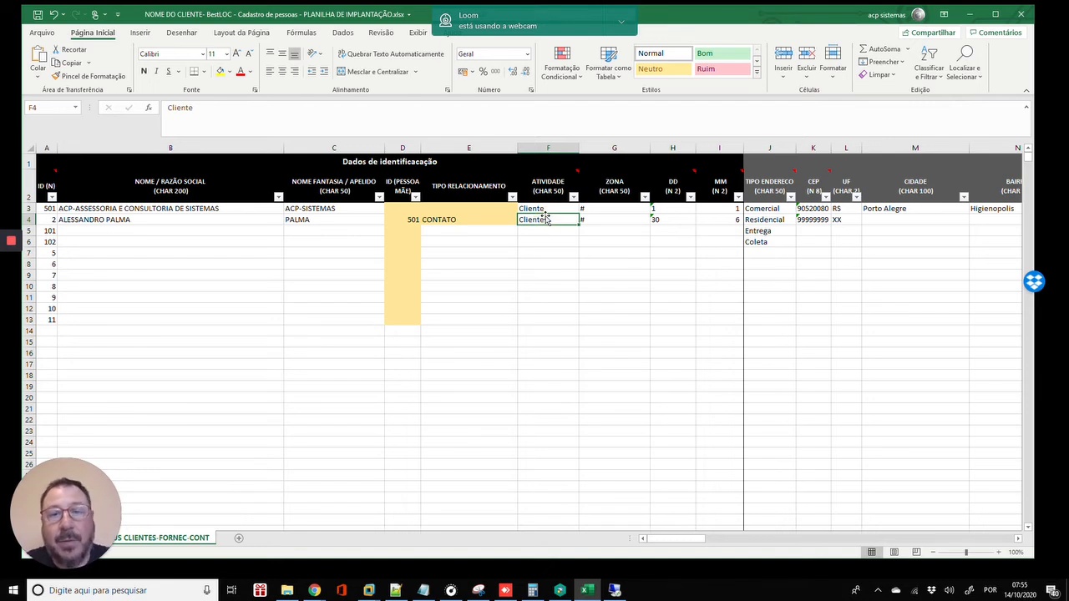
key(Down)
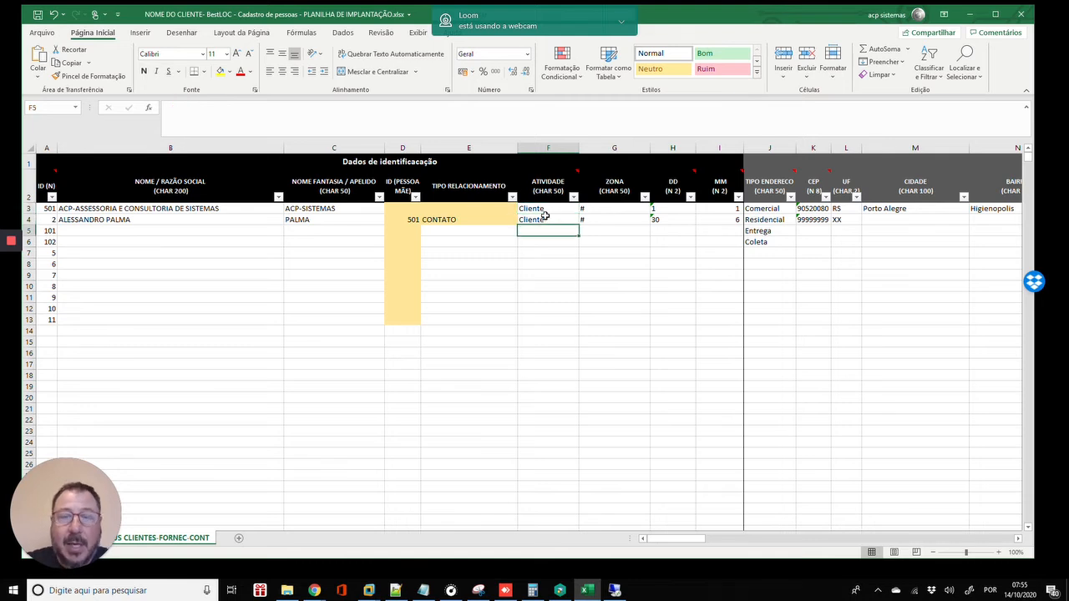
text(Cliente)
key(Return)
- Enter Fornecedor in F6, fixing the misspelled first attempt
text(for)
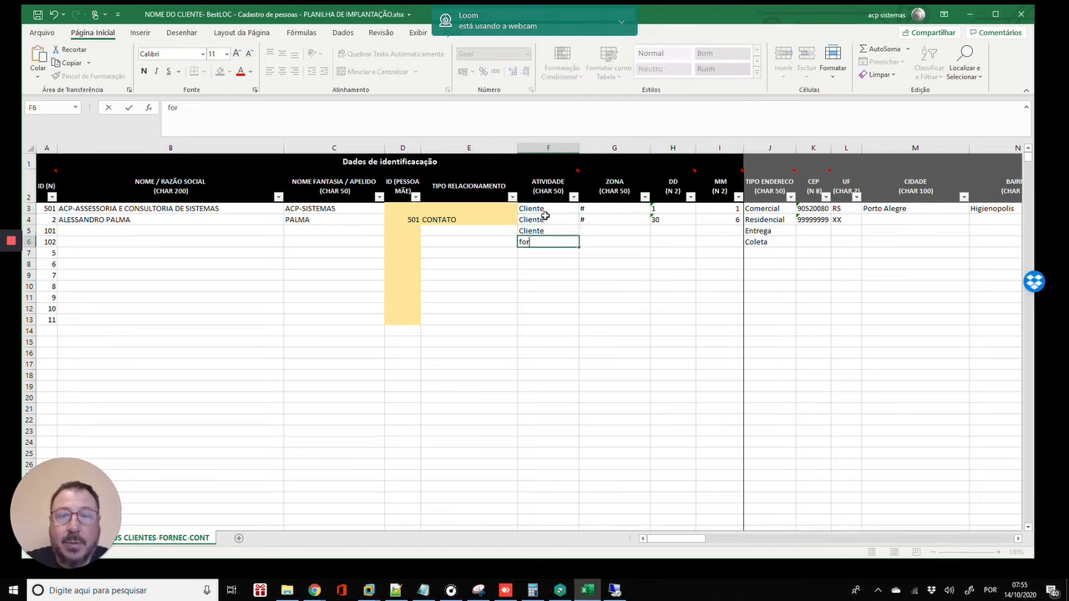
text(necedir)
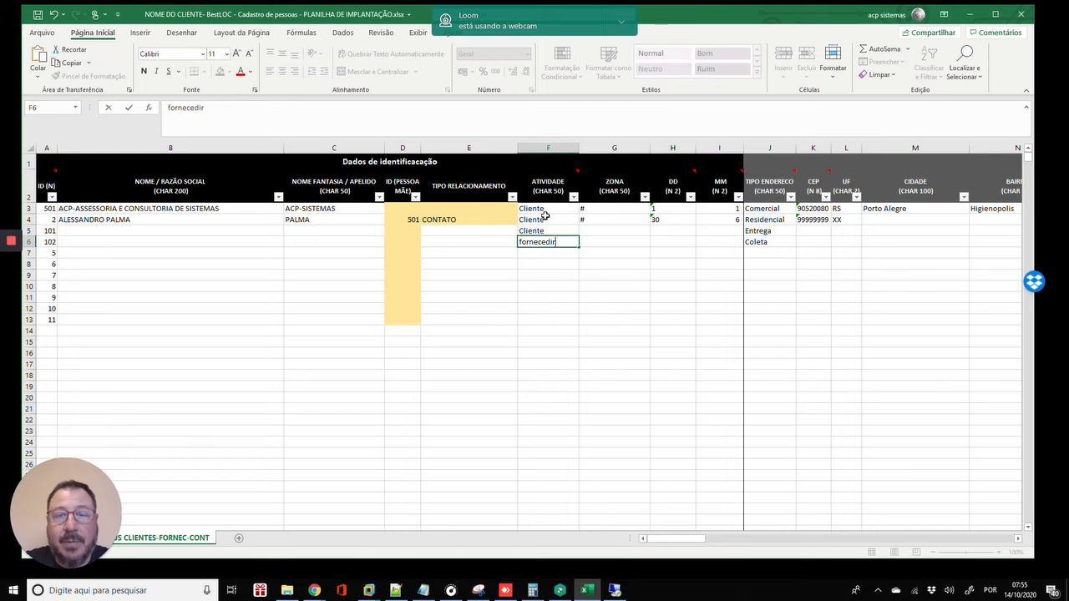
key(Return)
key(Up)
text(FORN)
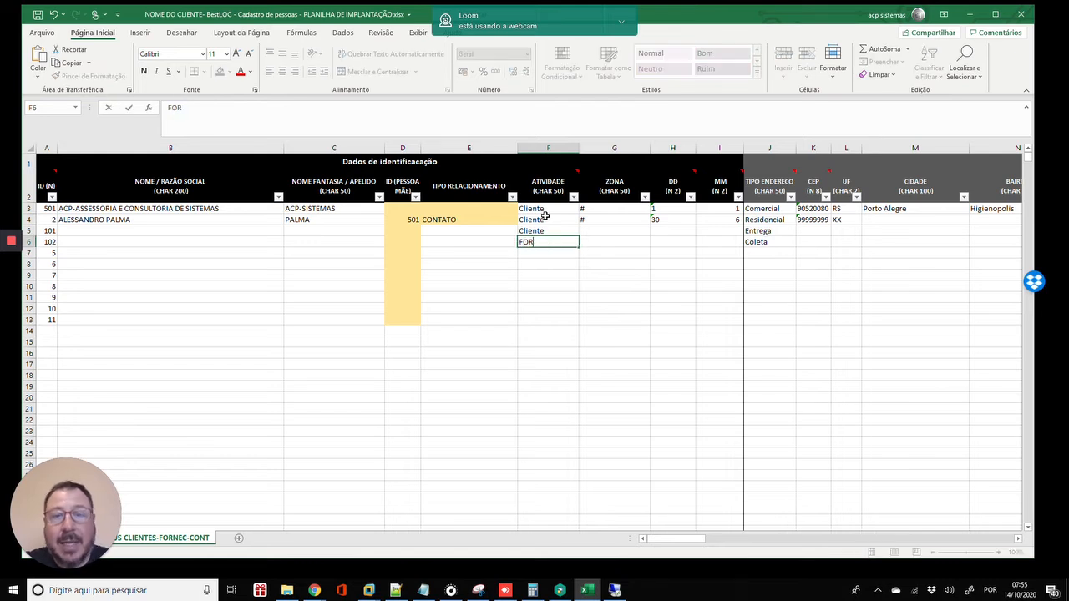
key(BackSpace)
key(BackSpace)
key(BackSpace)
text(ornecedor)
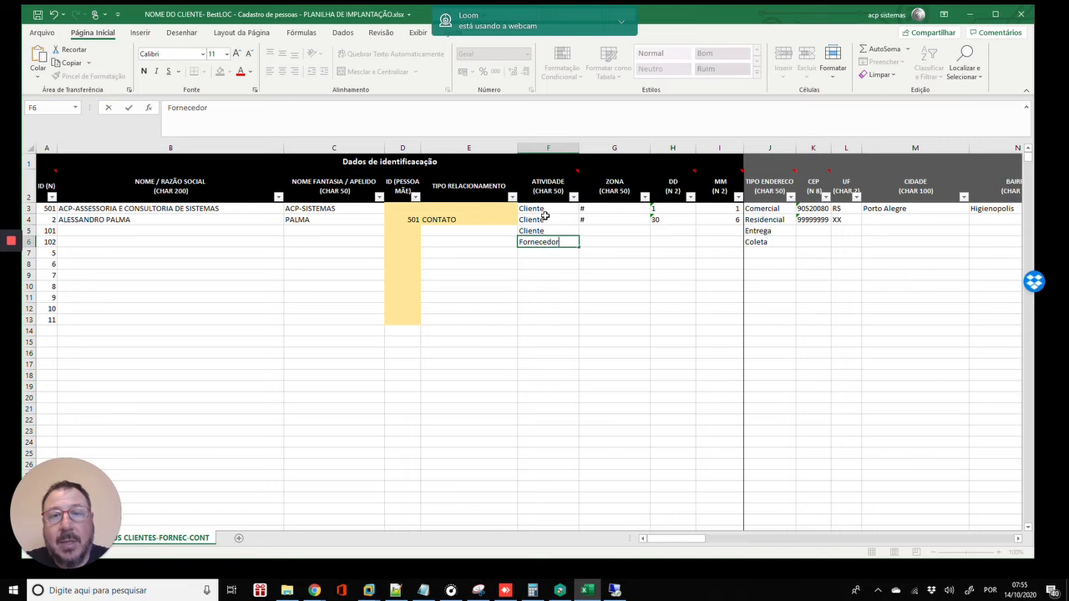
key(Return)
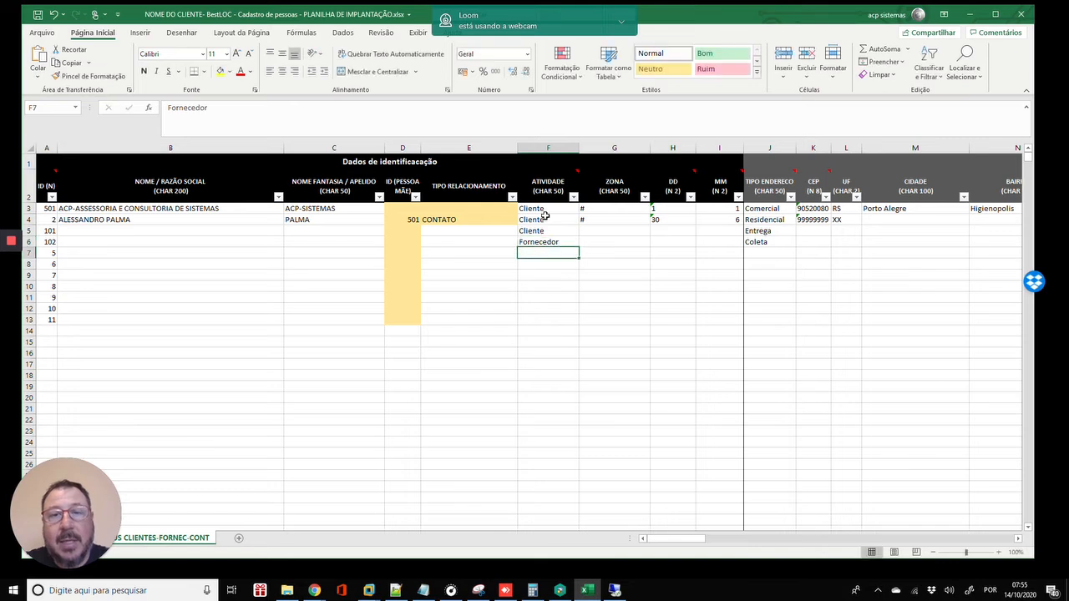
key(Up)
key(Up)
key(Down)
key(Down)
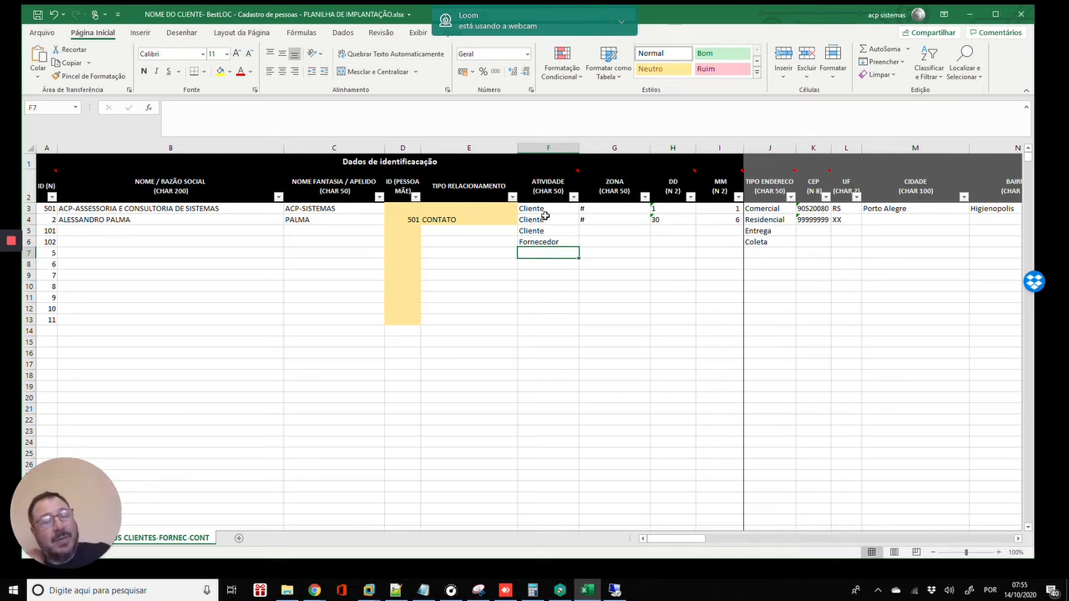
key(Up)
key(Up)
key(Up)
key(Up)
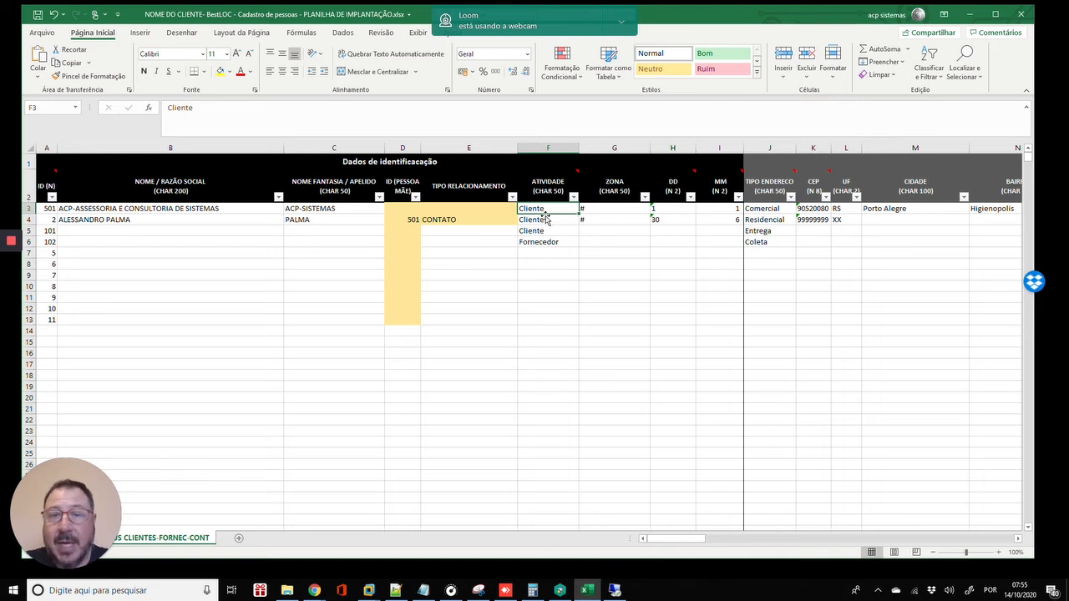
- Enter TI in F3, clear the old sample activities below it, and enter Decorador in F4
text(i)
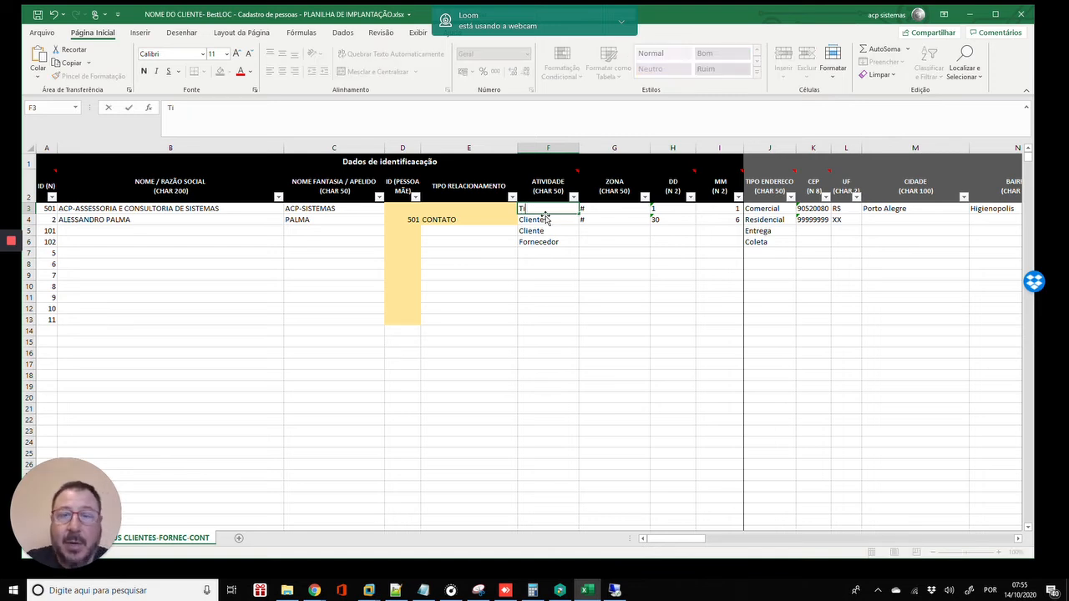
key(Return)
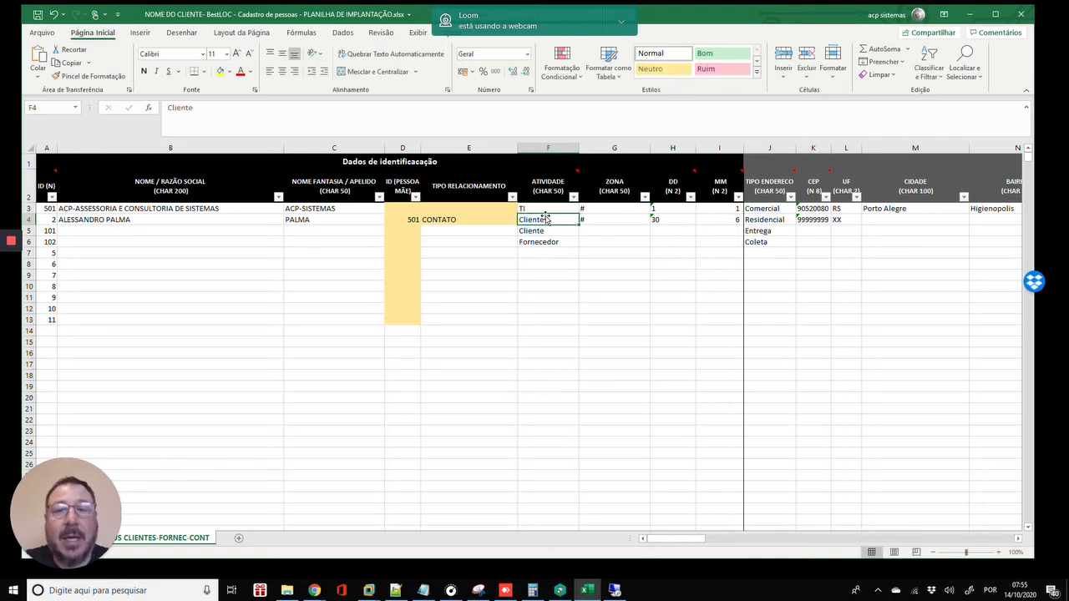
key(shift+Down)
key(shift+Down)
key(Delete)
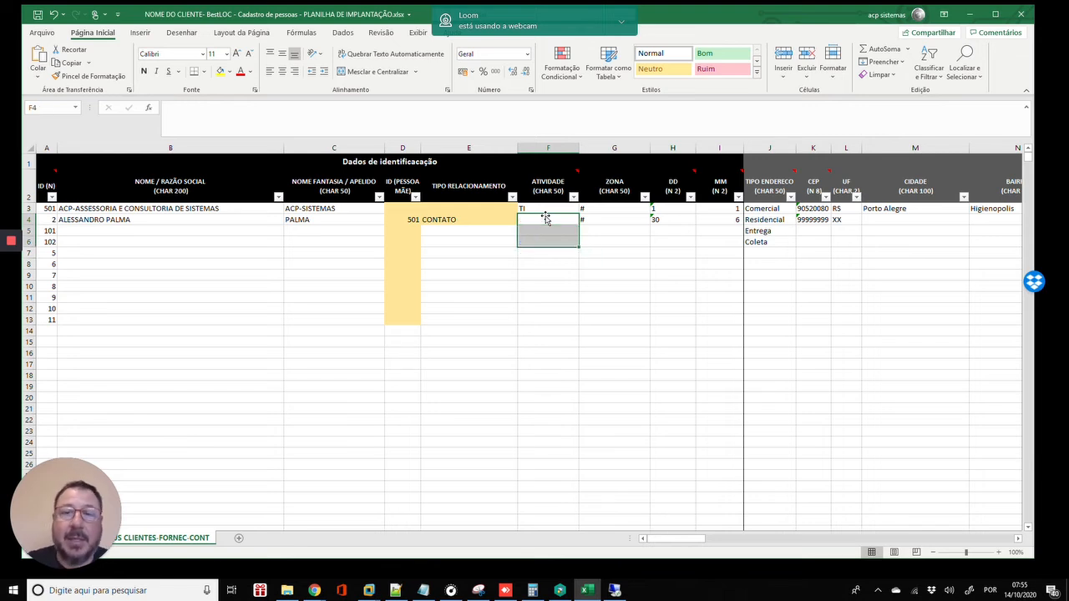
click(544, 218)
text(D)
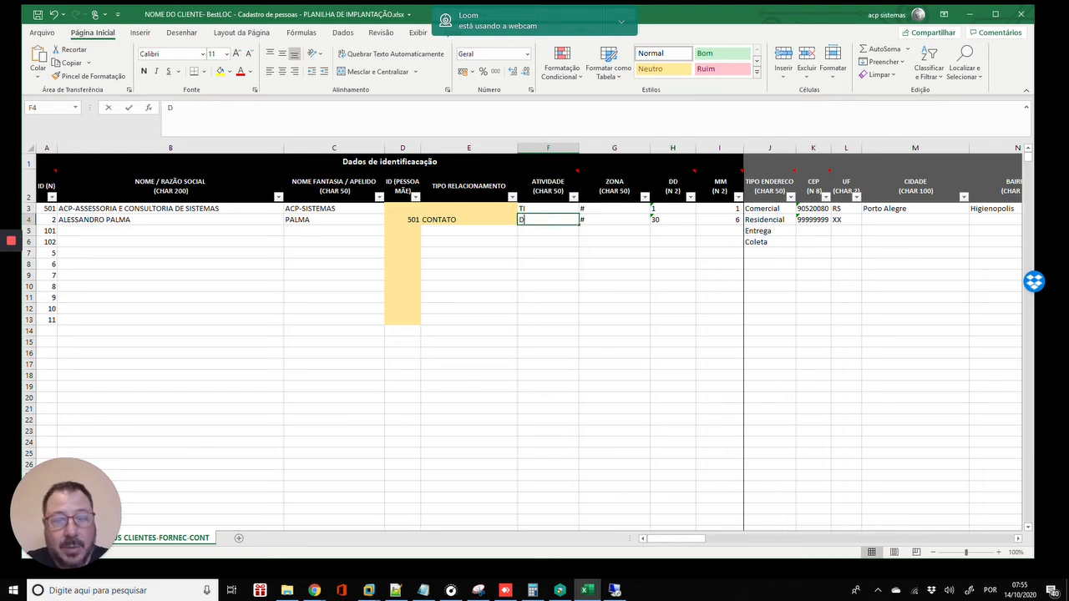
text(ecorda)
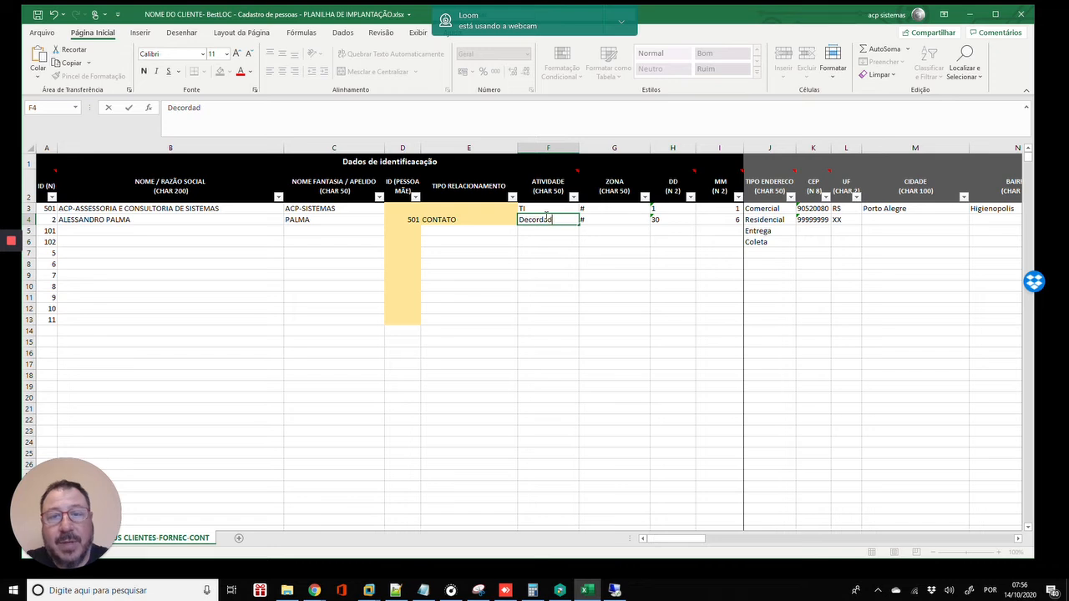
key(BackSpace)
text(or)
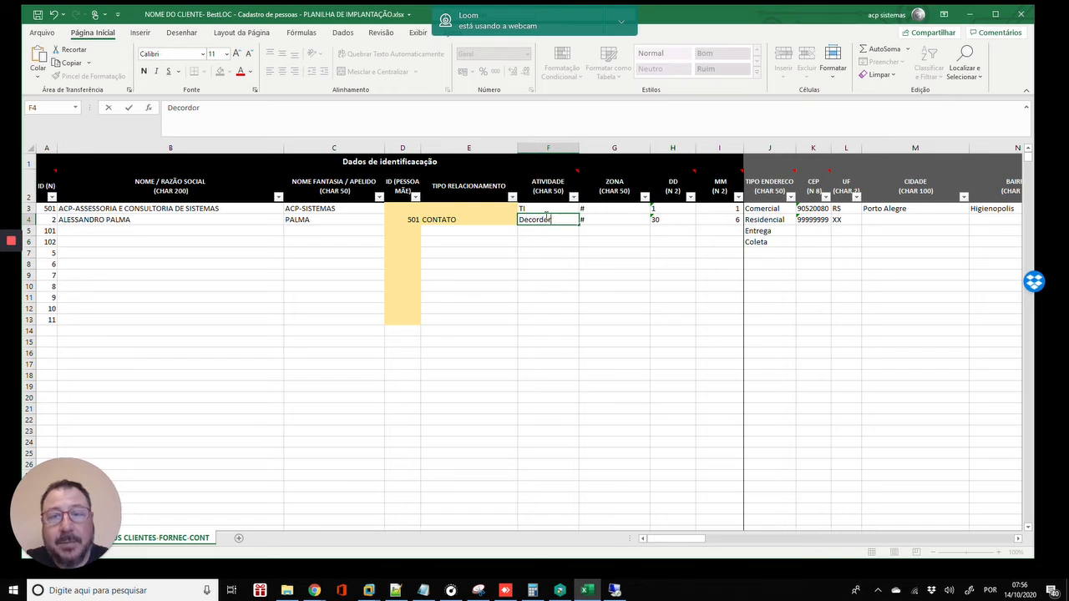
key(BackSpace)
key(BackSpace)
text(ador)
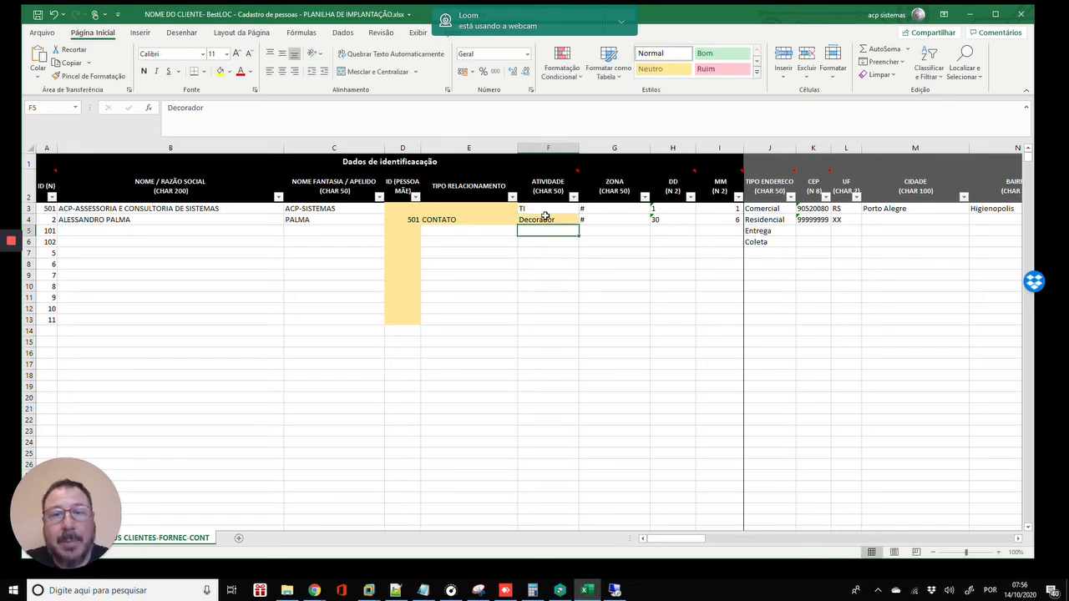
key(Return)
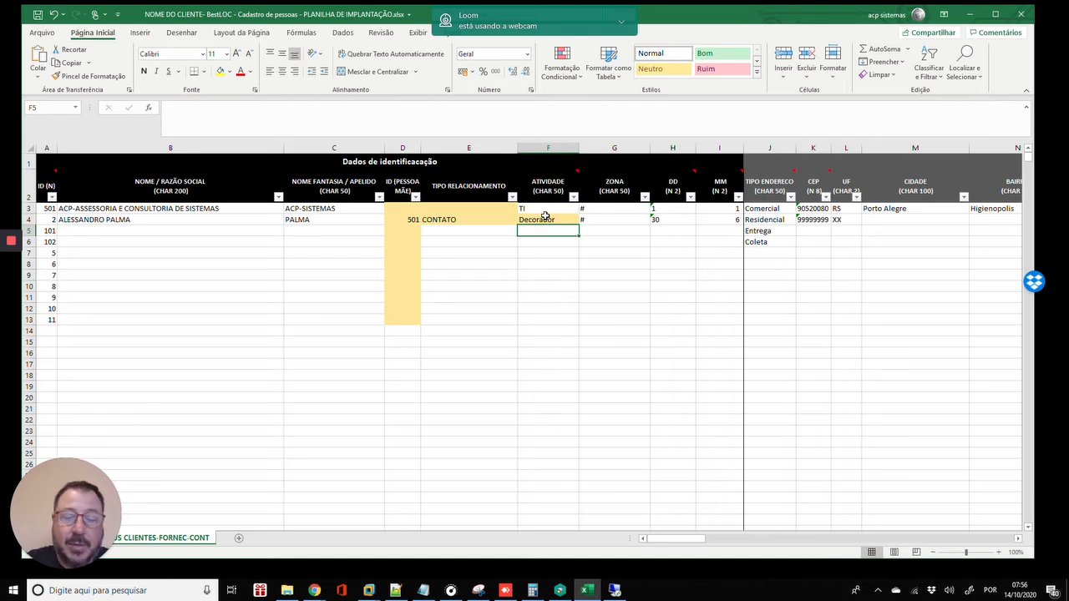
- Enter Contadabilidade and Advogado as the next two activities in F5 and F6
text(Contt)
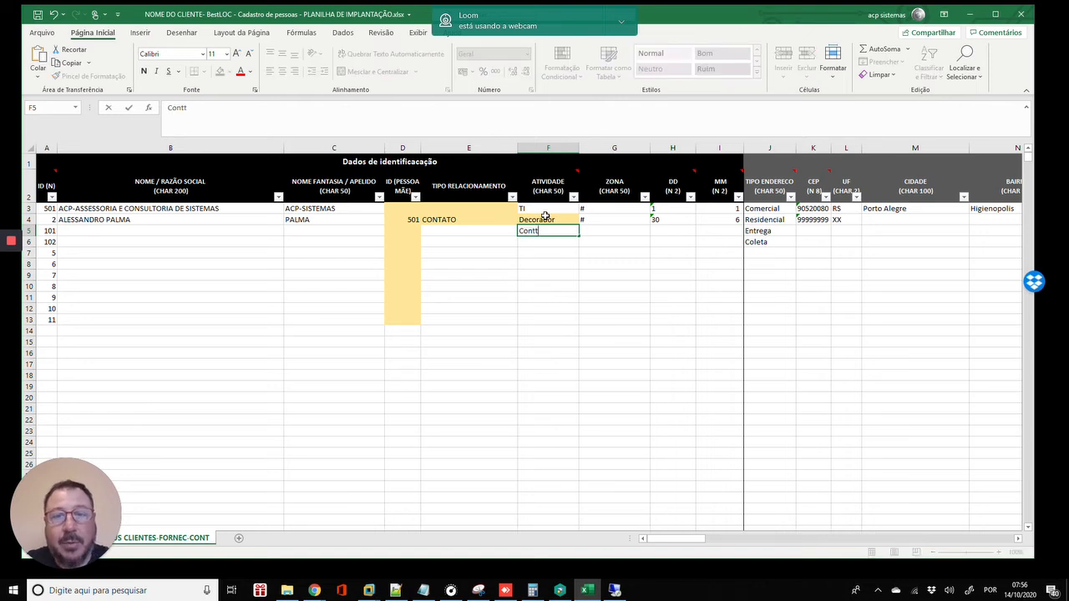
key(BackSpace)
text(adab)
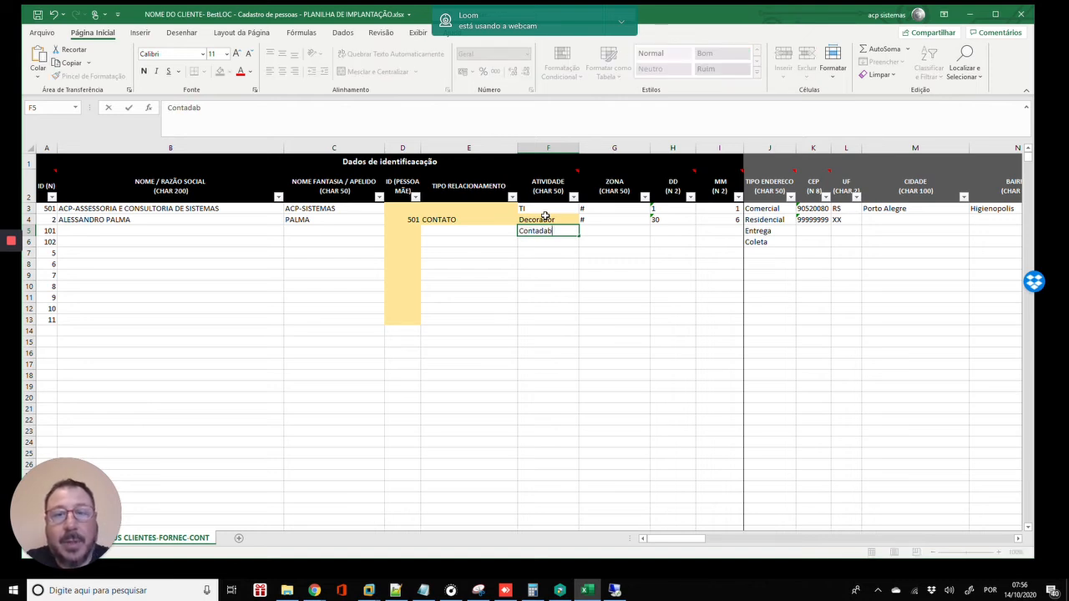
text(ilidae)
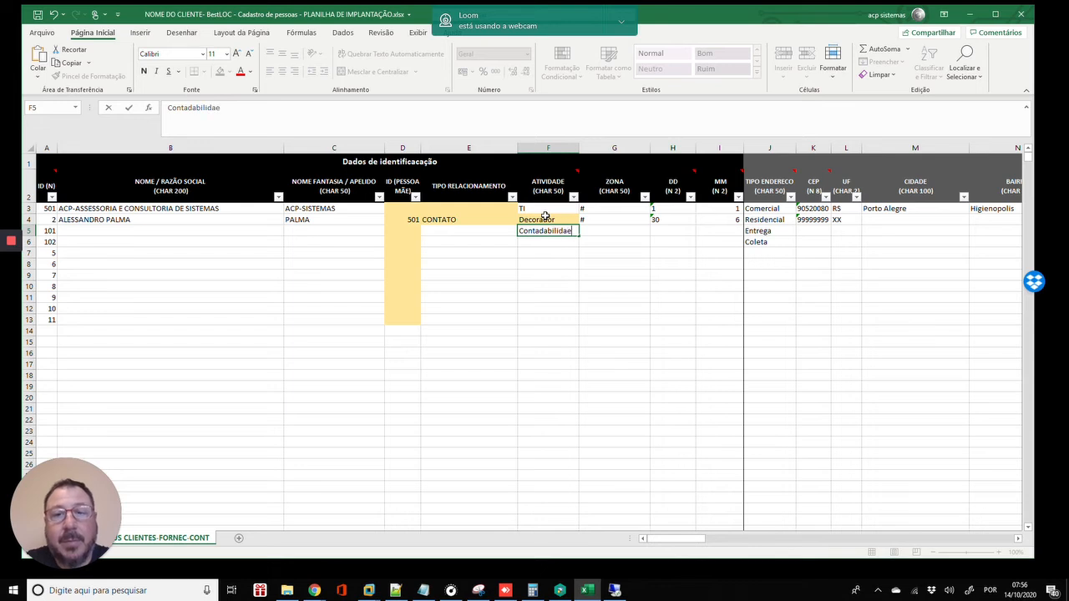
key(BackSpace)
text(de)
key(Return)
text(Adv)
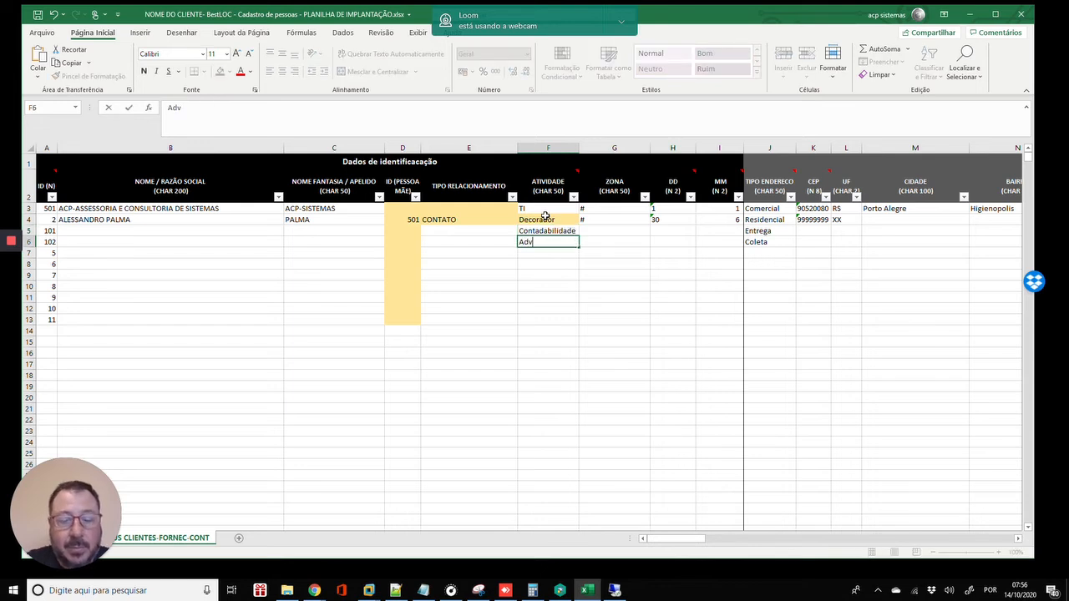
text(ogador)
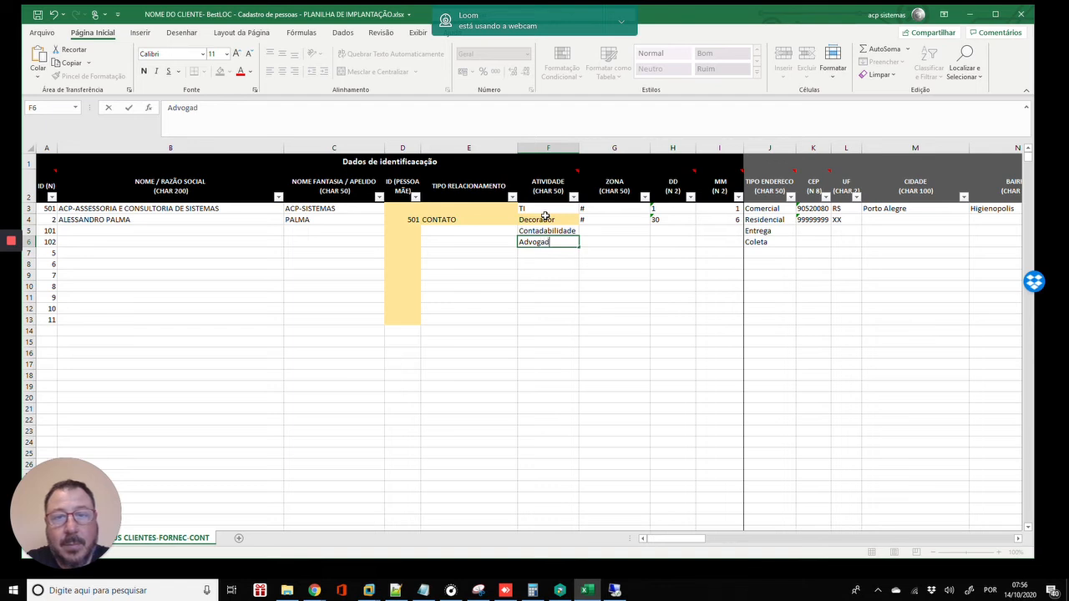
key(Return)
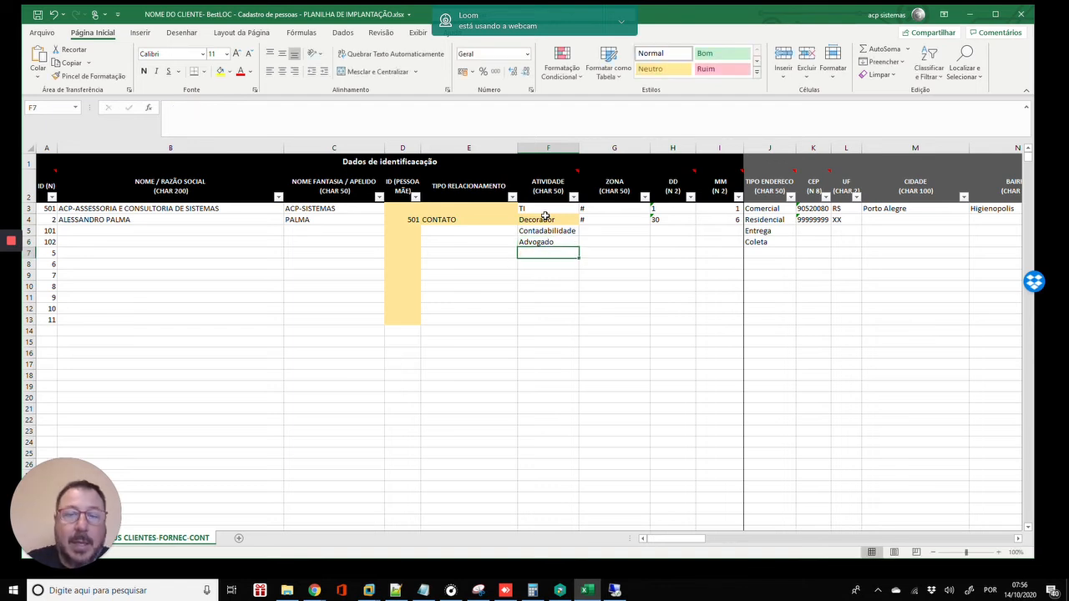
- Add a trial 'Cliente & Fornecedor' activity in row 7
key(Up)
key(Up)
key(Up)
key(Up)
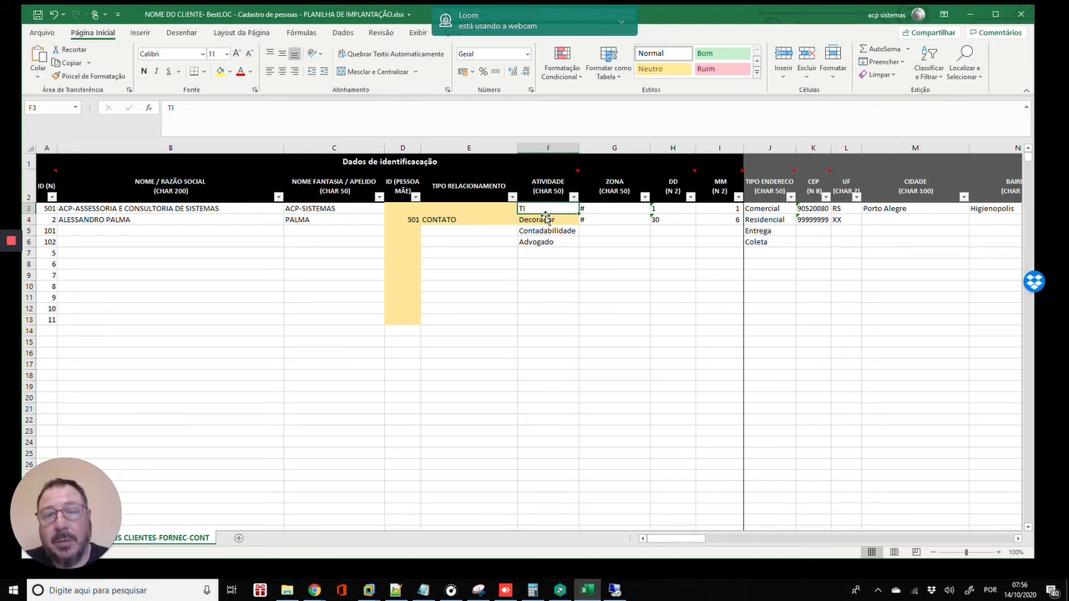
key(Down)
key(Down)
key(Down)
key(Down)
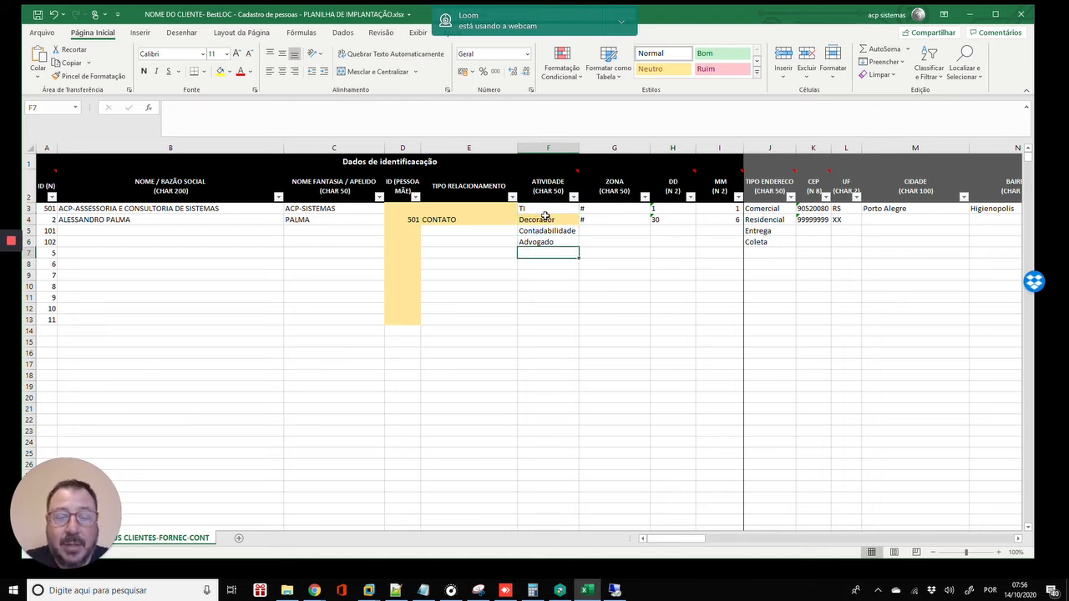
text(Cliente)
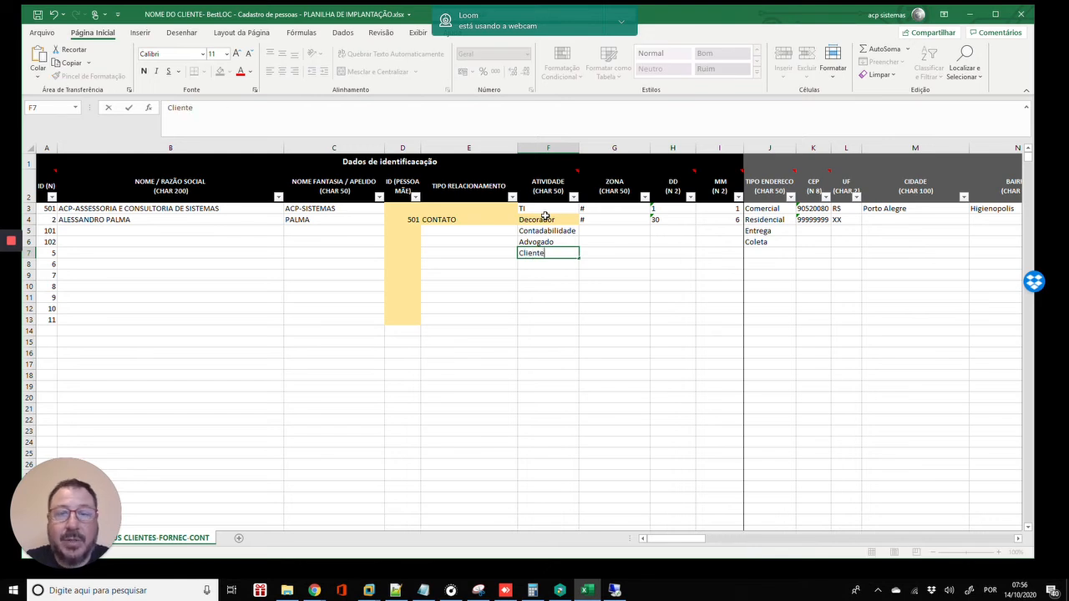
text( &)
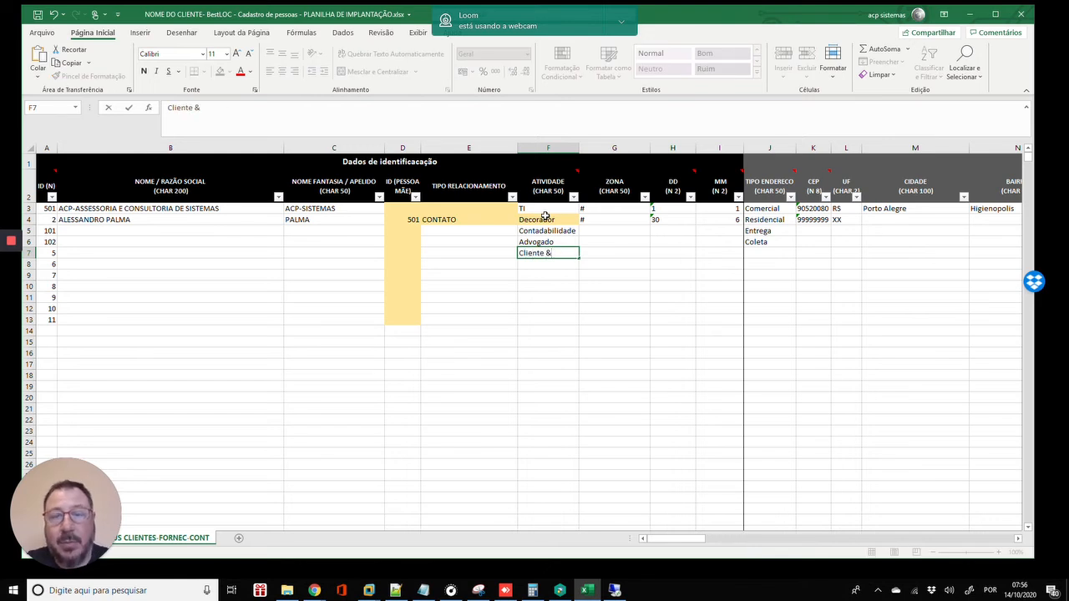
text( Forneco)
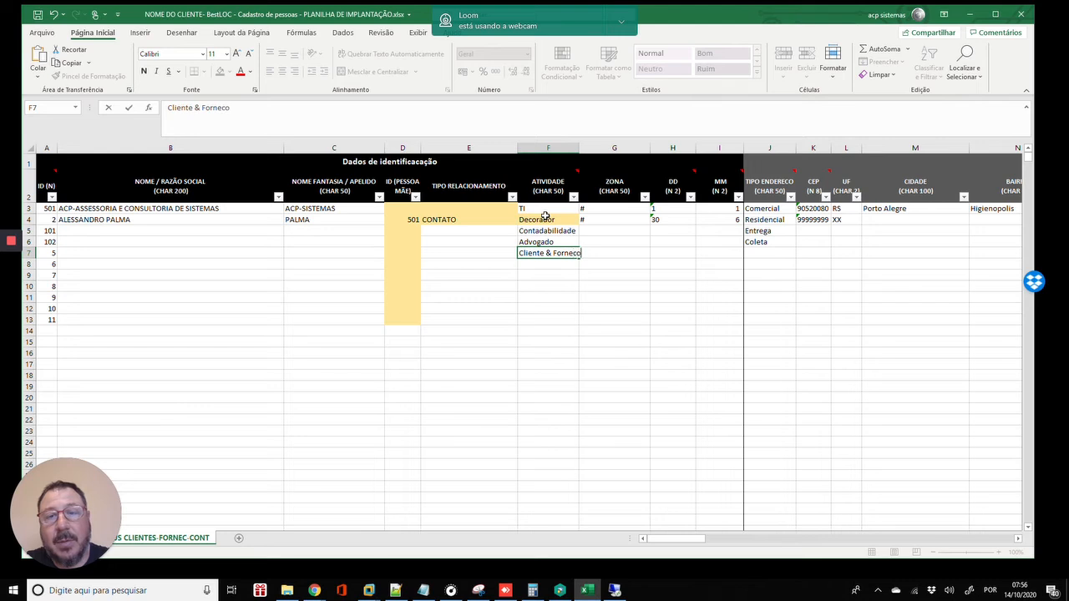
key(BackSpace)
text(edor)
key(Return)
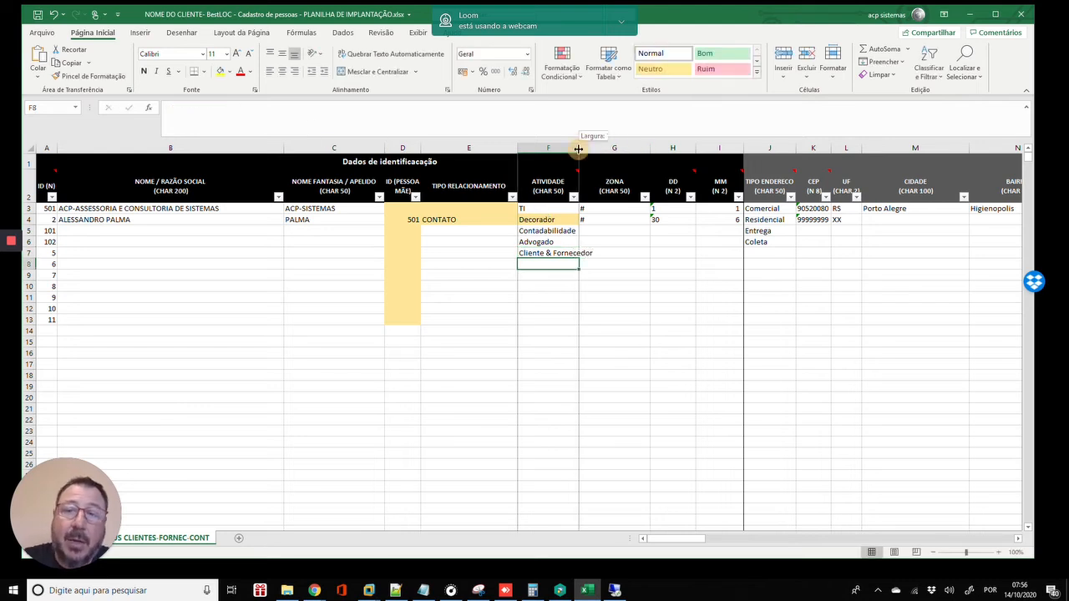
- Widen the ATIVIDADE column to fit the text and add a trial 'Cliente' in F8
drag(579, 148, 604, 148)
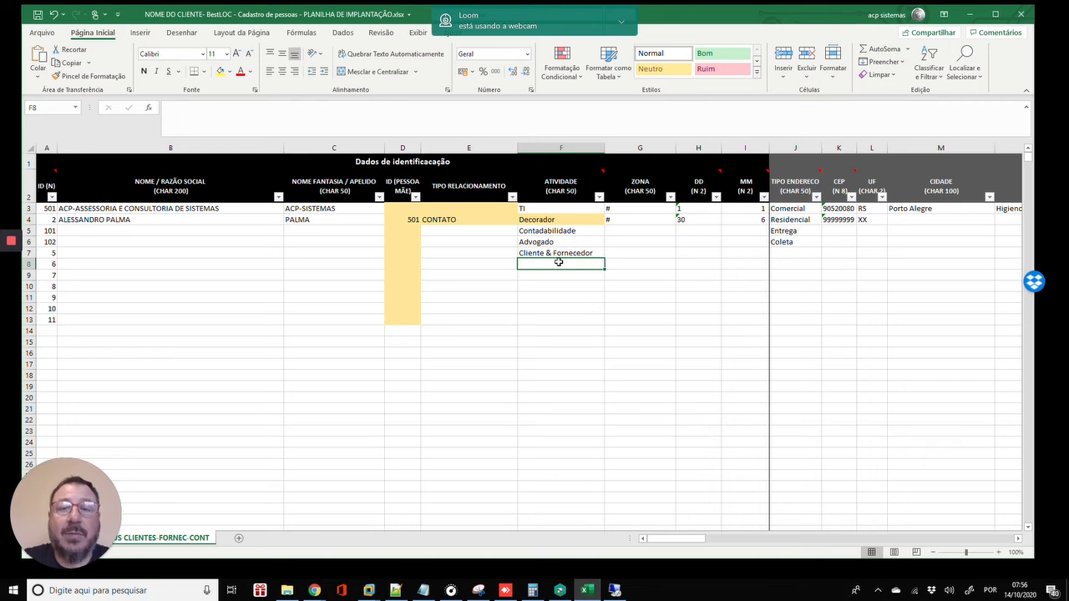
text(Cli)
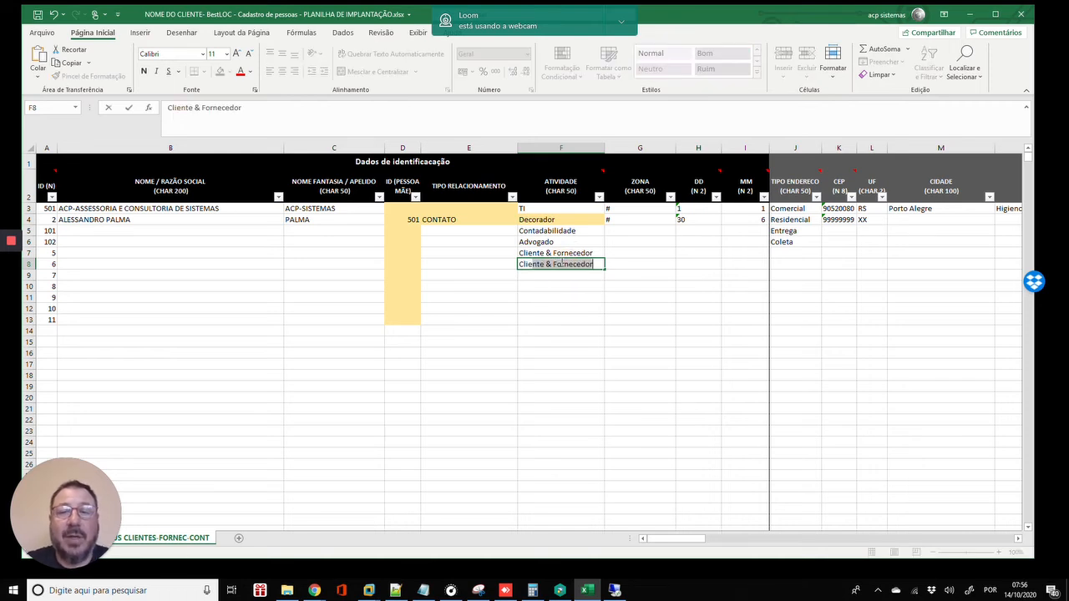
text(ente)
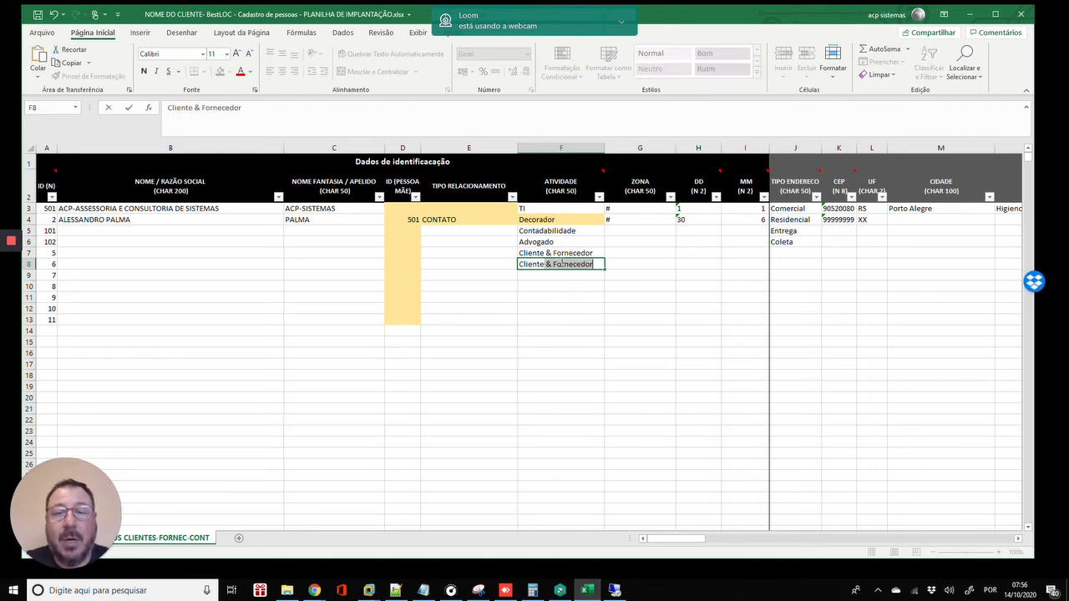
key(BackSpace)
key(Return)
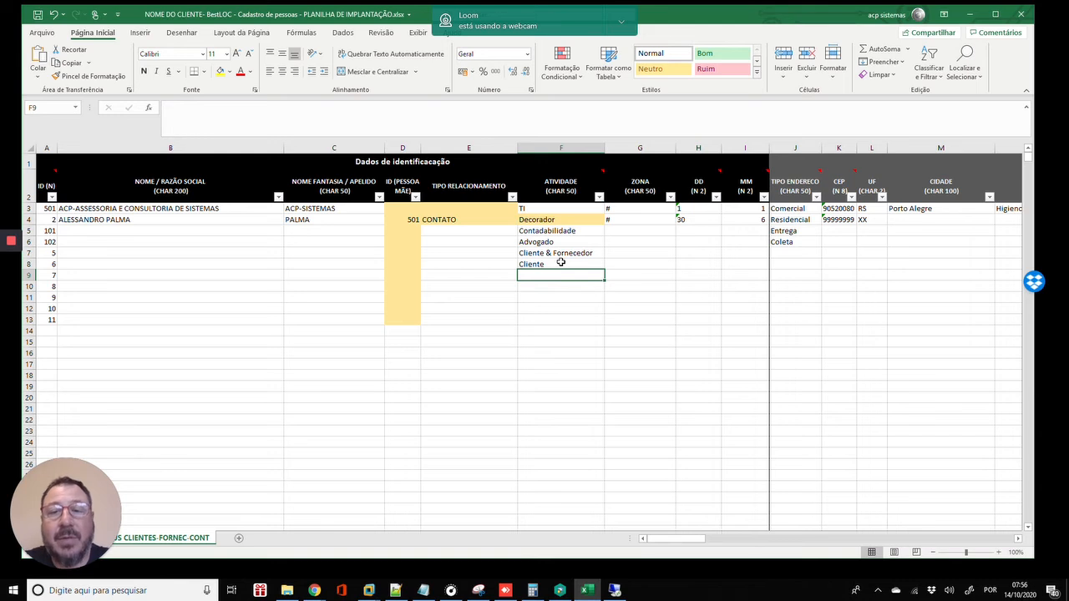
- Delete the trial entries in F7:F8 and review the four activity values
click(561, 262)
key(Up)
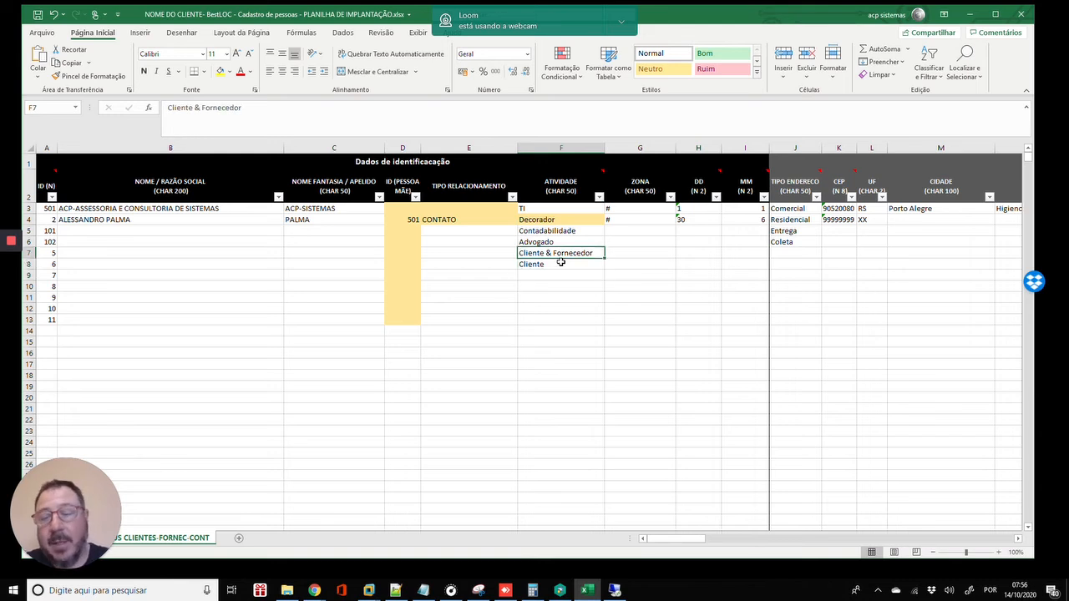
key(Down)
key(Delete)
key(Down)
key(Up)
key(Up)
key(Delete)
key(Down)
key(Down)
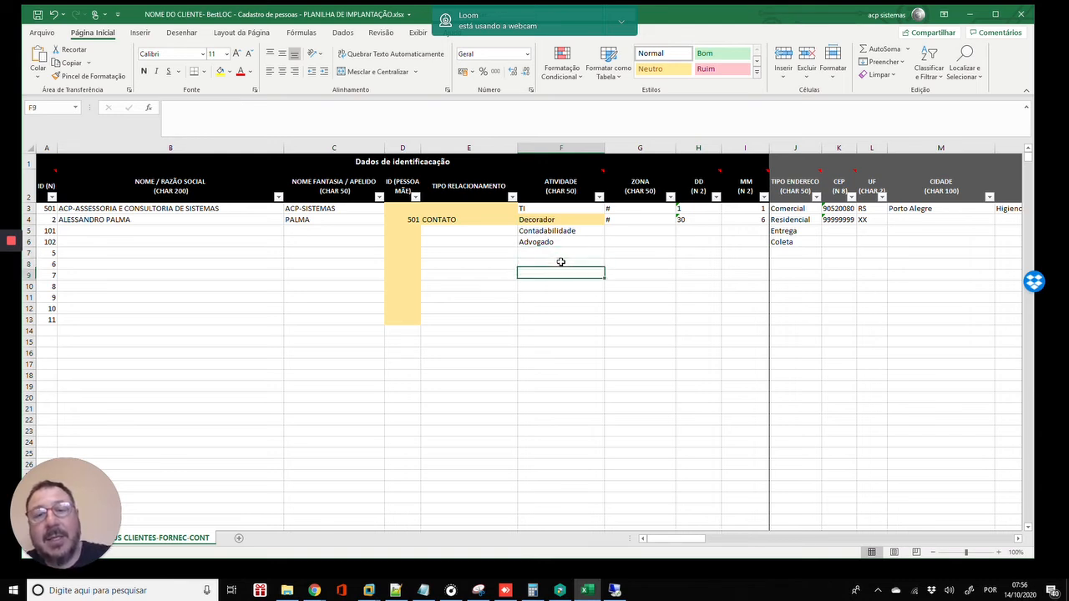
key(Up)
key(Up)
key(Up)
key(Up)
key(Up)
key(Up)
key(Down)
key(Down)
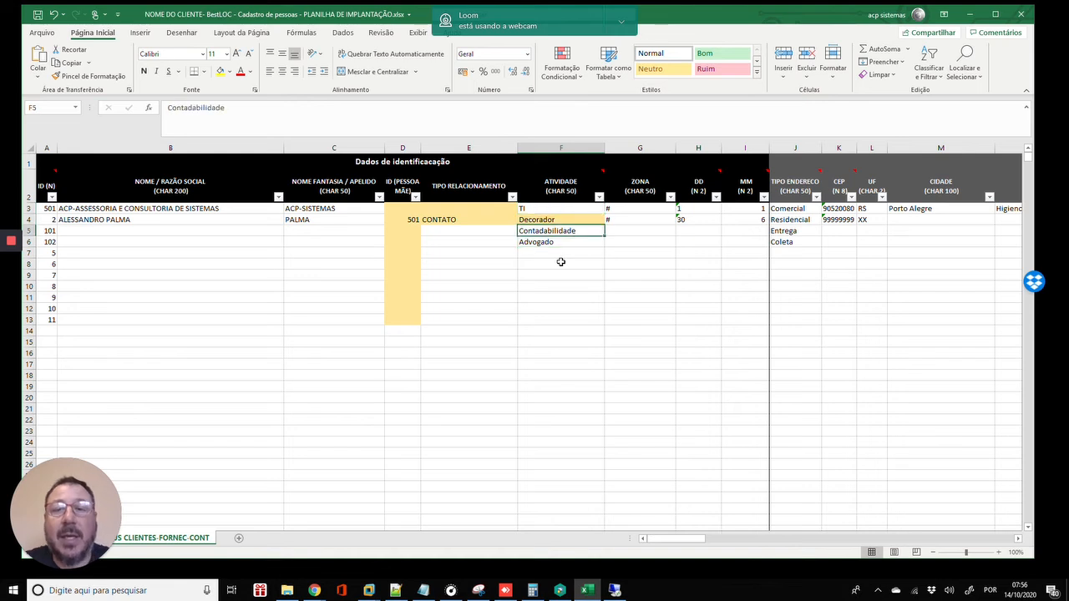
key(Up)
key(Up)
key(Up)
key(Down)
key(Down)
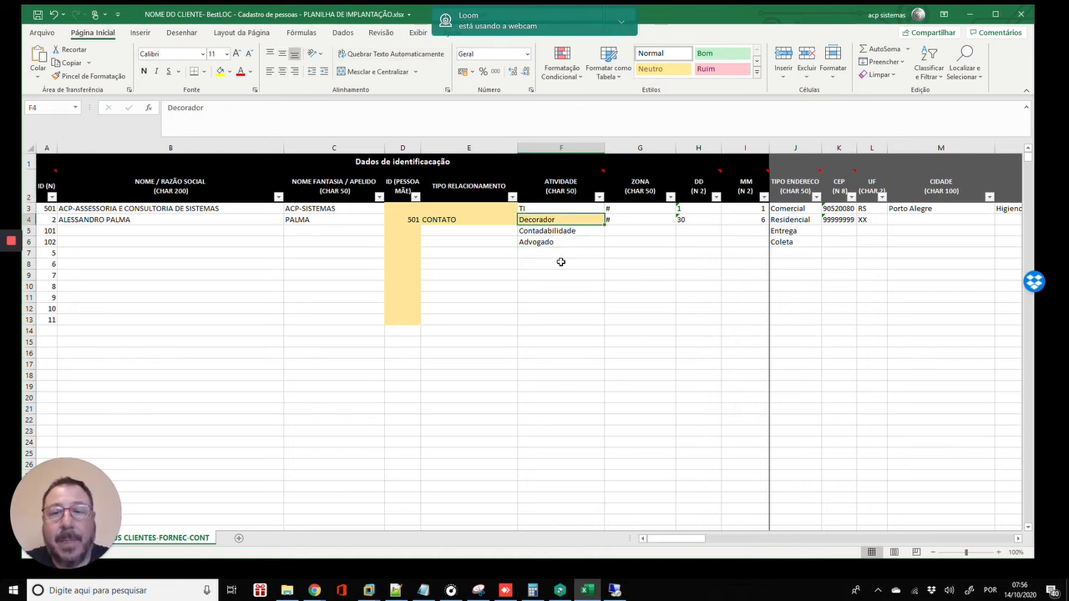
key(Up)
key(Right)
key(Right)
key(Right)
key(Right)
key(Right)
key(Right)
key(Right)
key(Right)
key(Right)
key(Right)
key(Right)
key(Right)
key(Right)
key(Right)
key(Right)
key(Right)
key(Right)
key(Right)
key(Right)
key(Right)
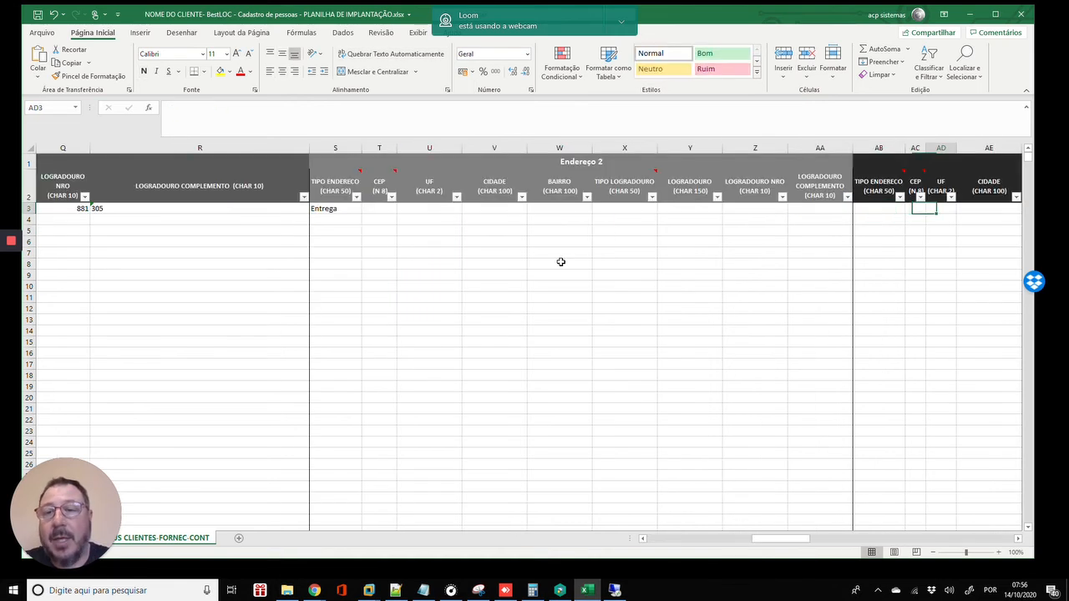
- Move along row 3 to the Perfil de cliente columns, ending on the FORMA DE PAGAMENTO cell AX3
key(Right)
key(Right)
key(Right)
key(Right)
key(Right)
key(Right)
key(Right)
key(Right)
key(Right)
key(Right)
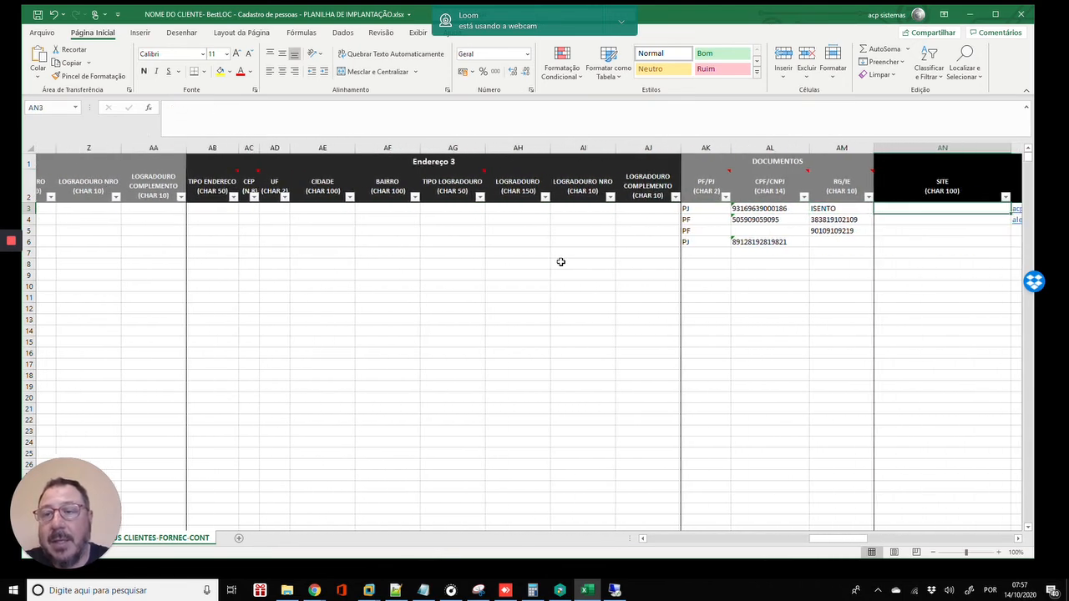
key(Right)
key(Right)
key(Right)
key(Right)
key(Right)
key(Right)
key(Right)
key(Right)
key(Right)
key(Right)
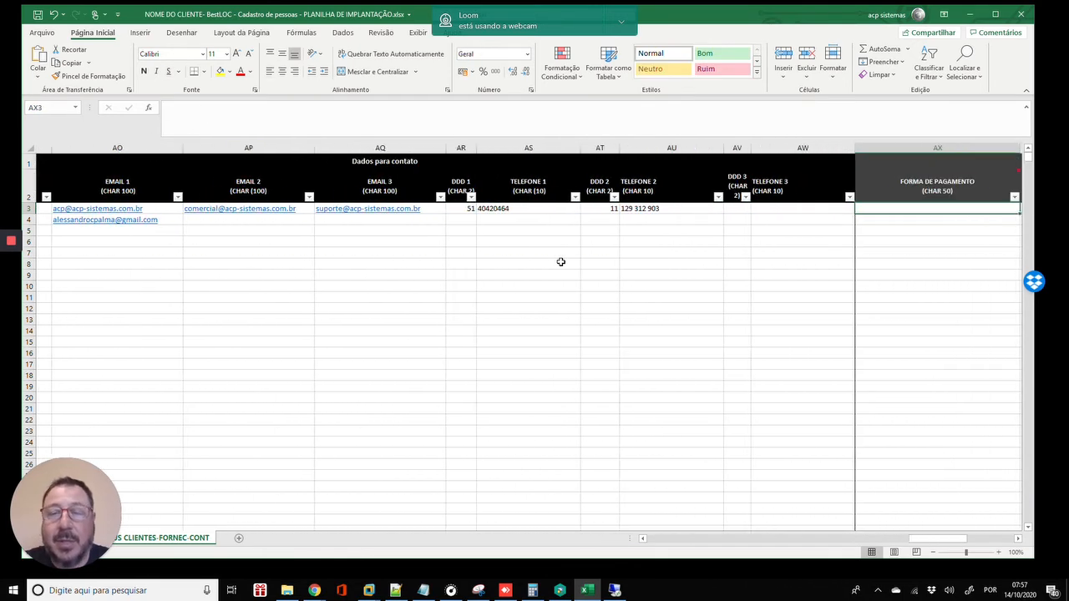
key(Right)
key(Right)
key(Right)
key(Right)
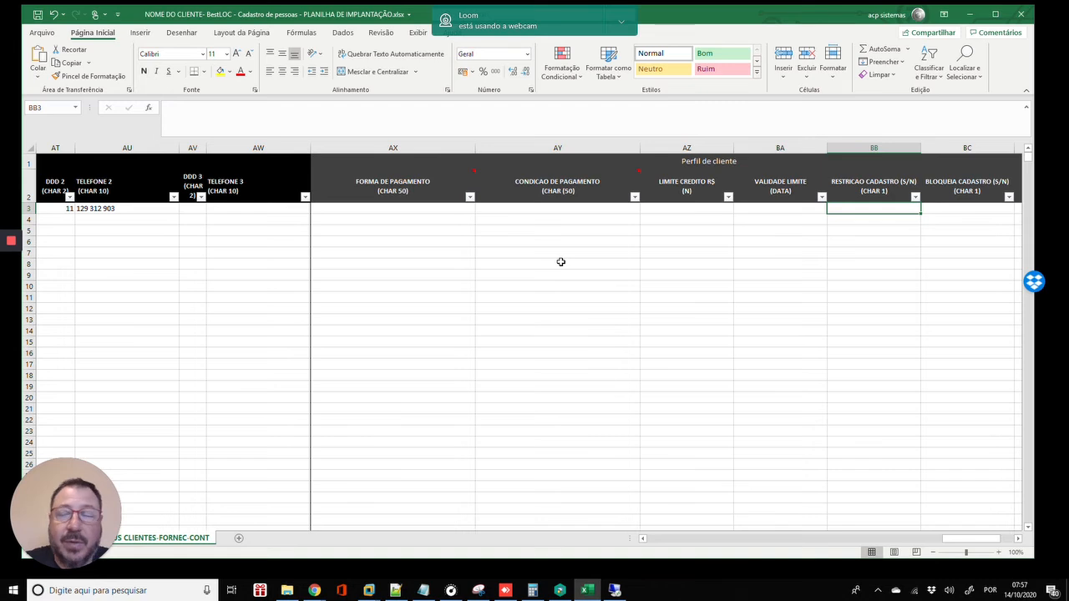
key(Right)
key(Right)
key(Right)
key(Right)
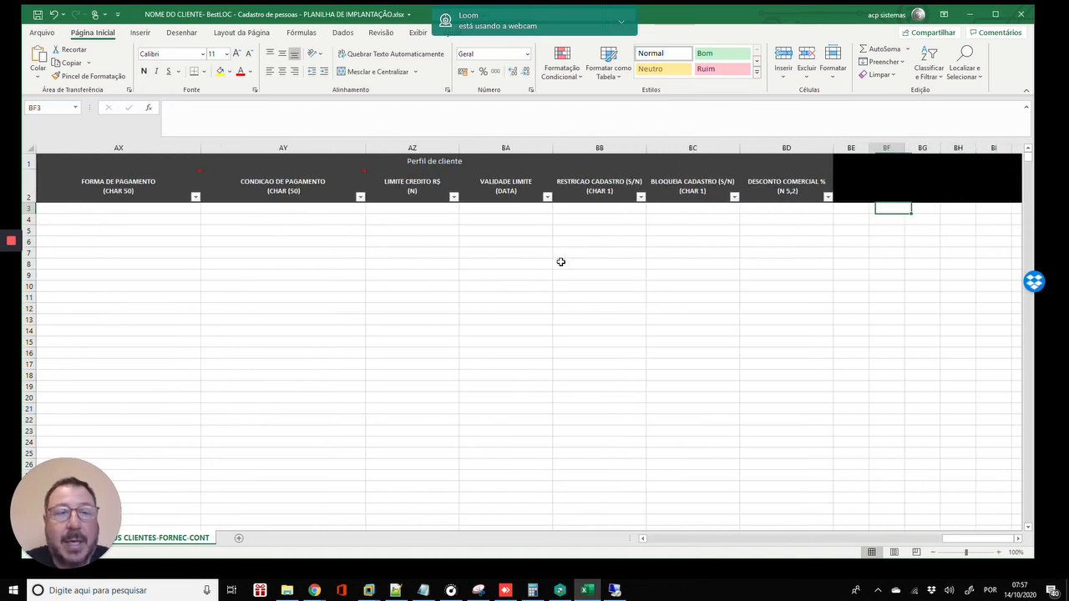
key(Left)
key(Left)
key(Left)
key(Left)
key(Left)
key(Left)
key(Left)
key(Left)
key(Left)
key(Left)
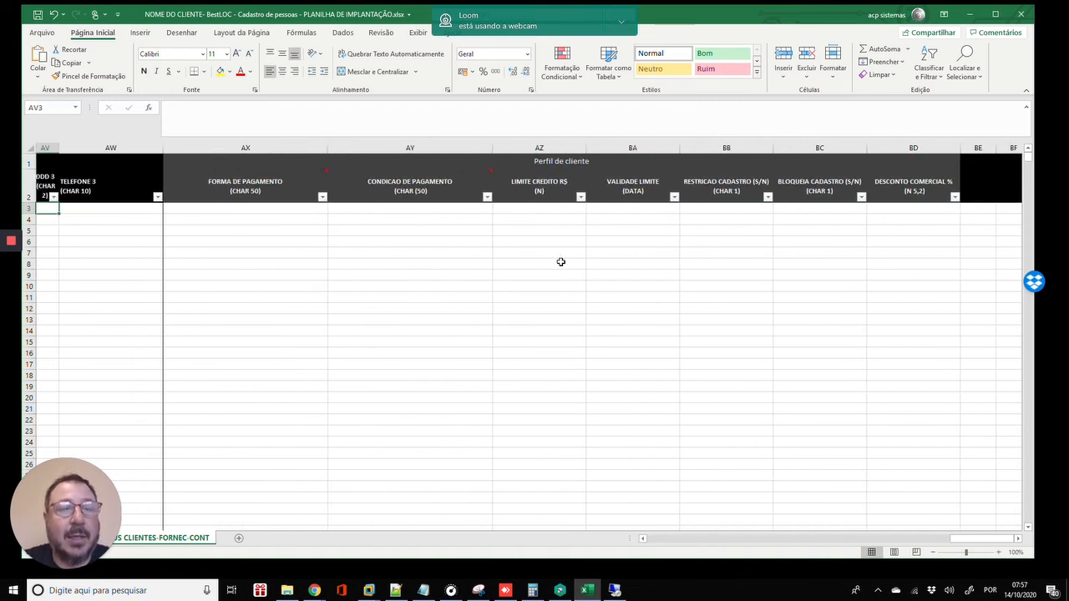
key(Right)
key(Right)
key(Right)
key(Left)
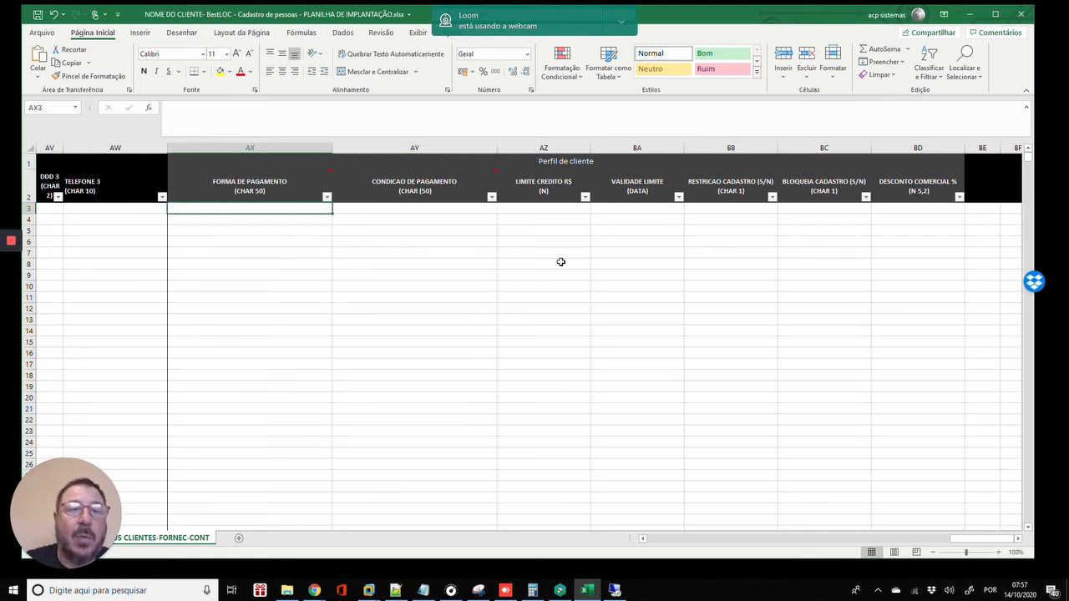
mouse_move(15, 251)
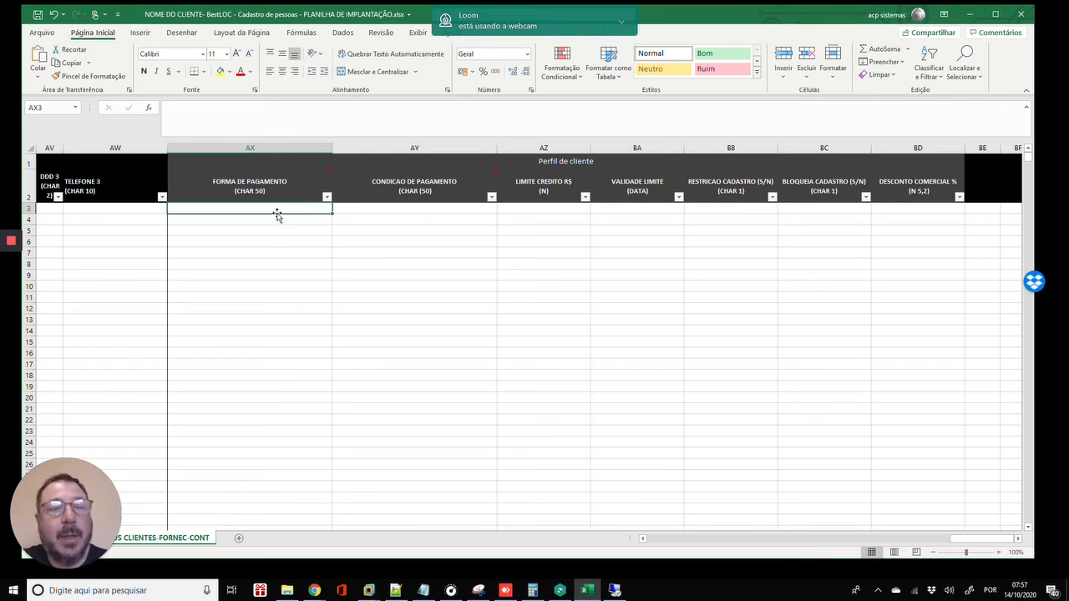
click(299, 188)
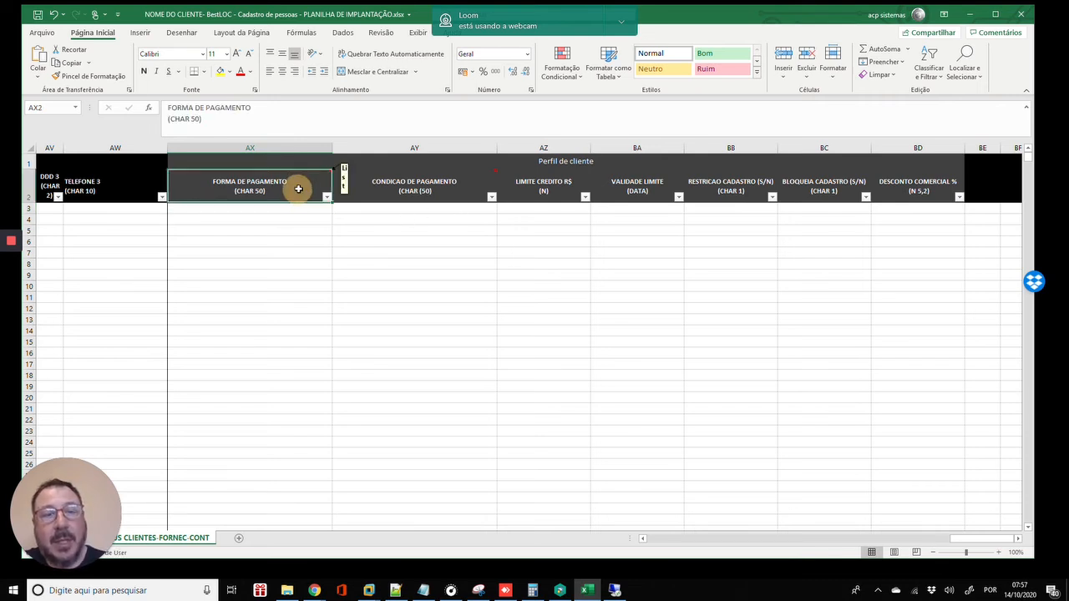
click(449, 186)
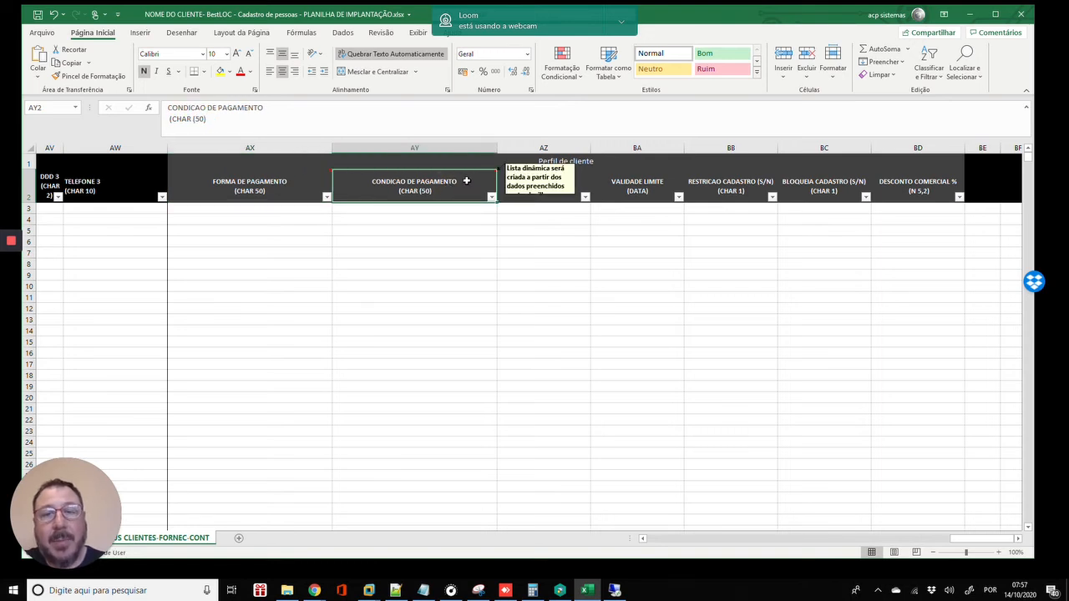
mouse_move(472, 185)
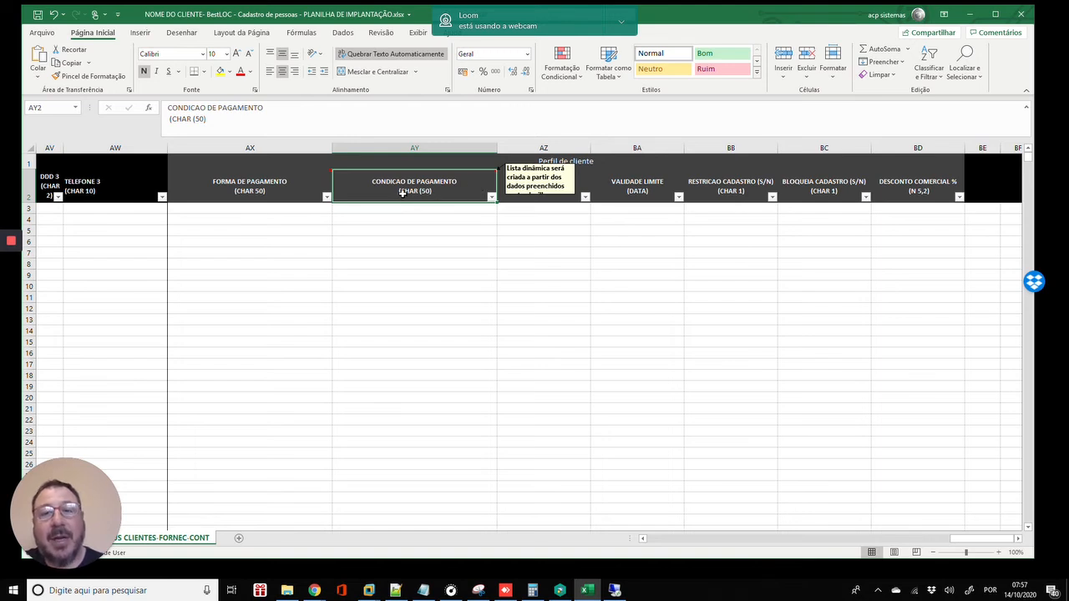
click(259, 208)
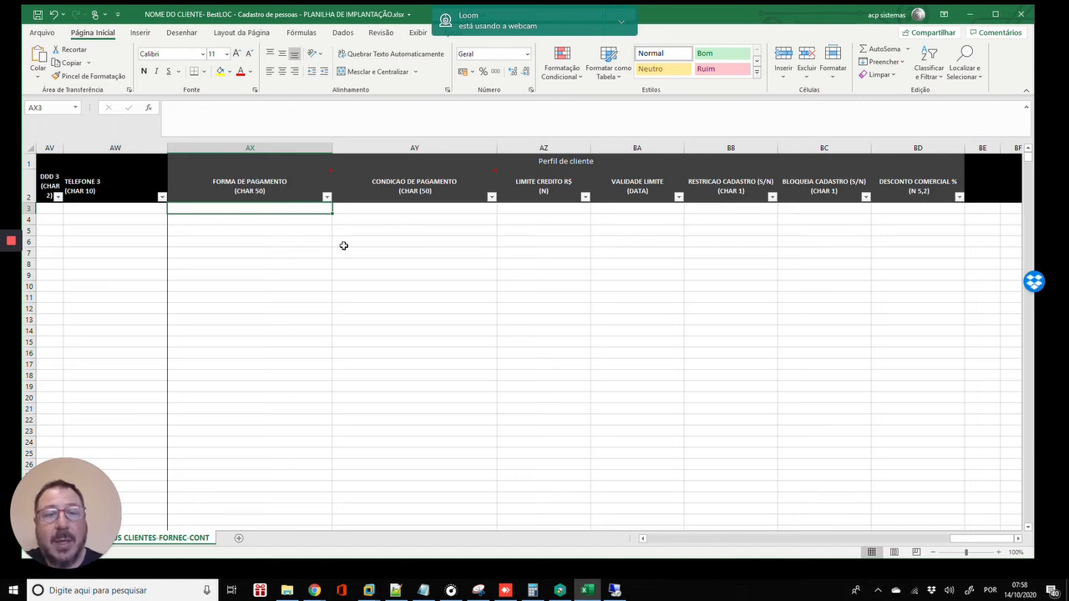
mouse_move(322, 212)
mouse_down()
mouse_move(734, 257)
mouse_move(522, 255)
mouse_move(317, 232)
mouse_move(314, 207)
mouse_up()
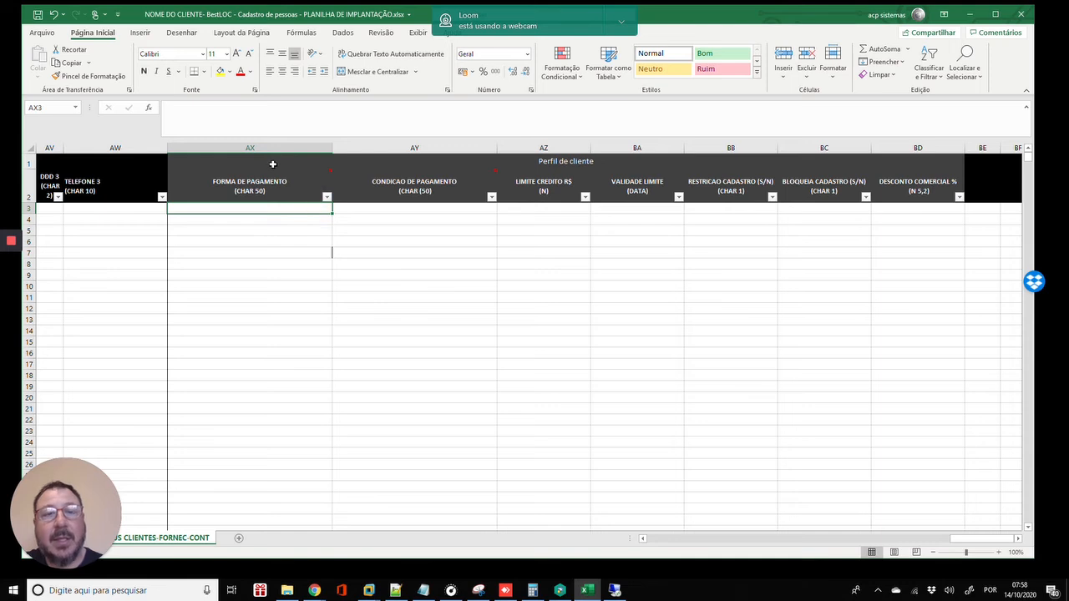
mouse_move(264, 197)
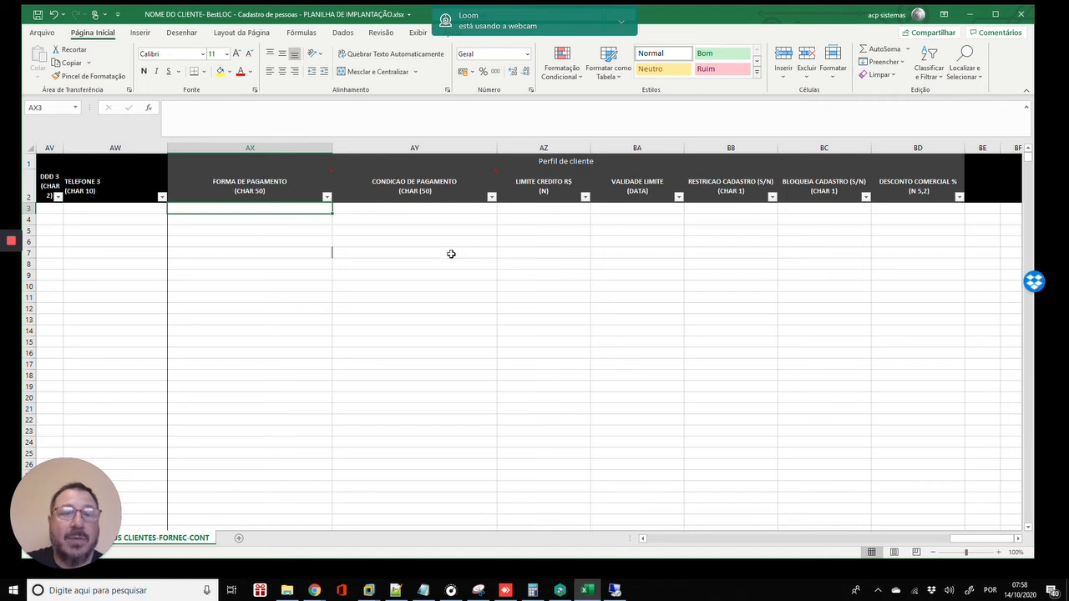
click(317, 209)
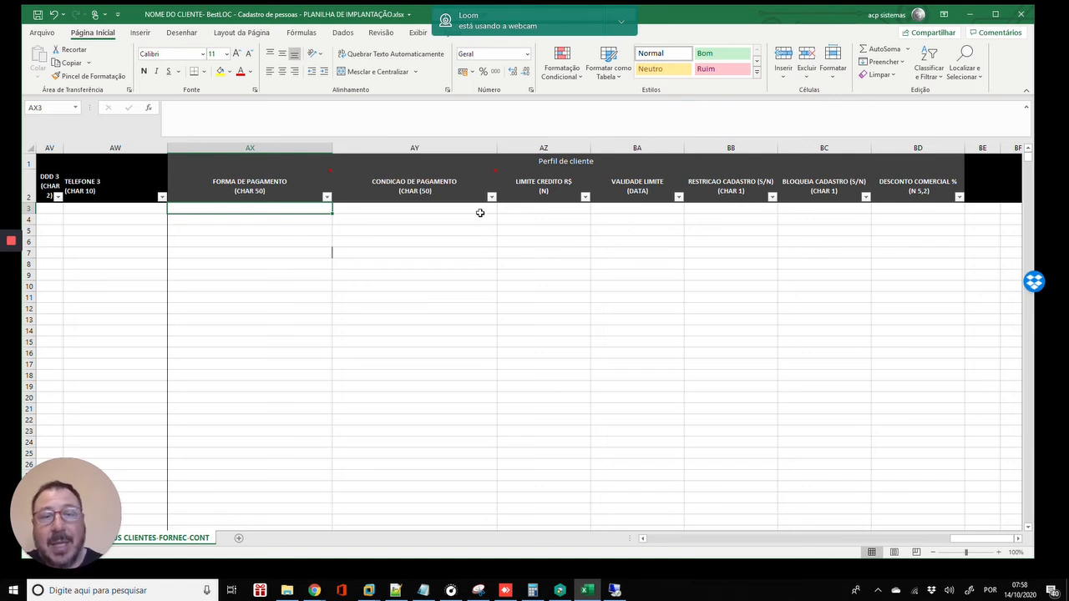
click(906, 207)
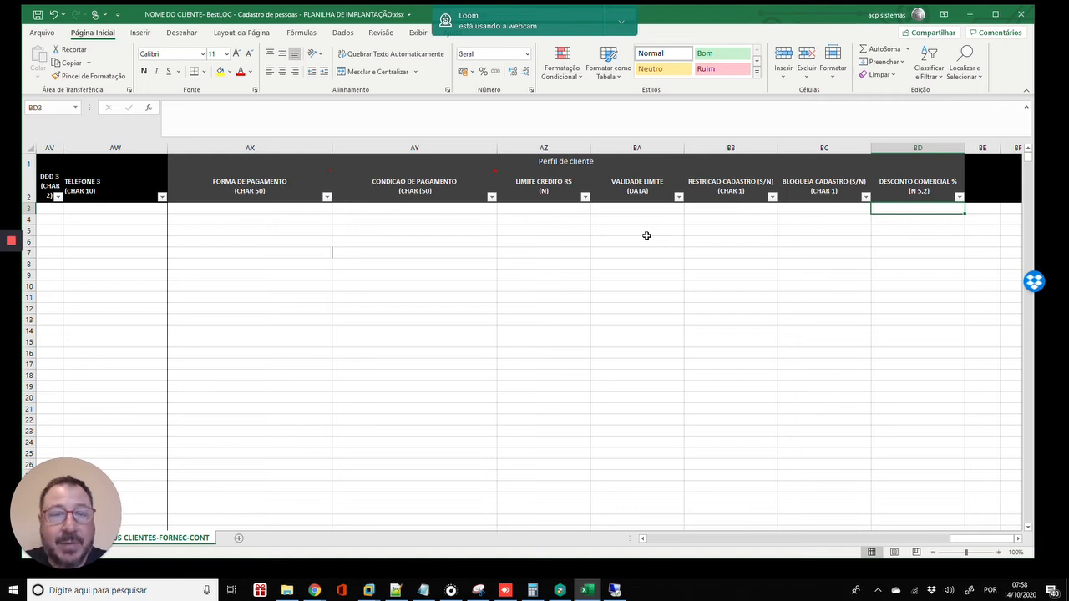
click(288, 208)
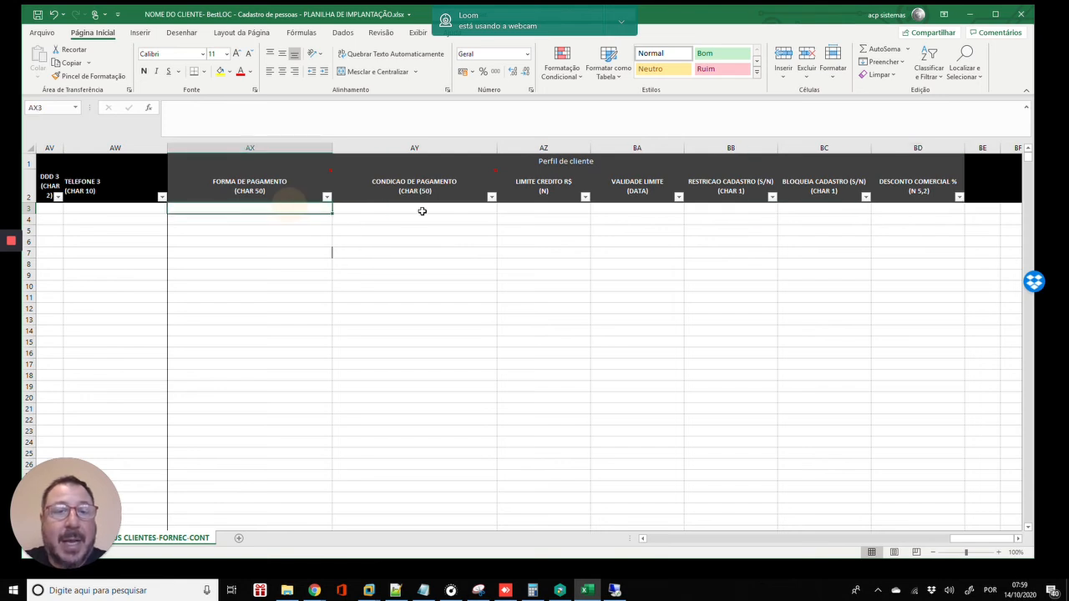
click(422, 213)
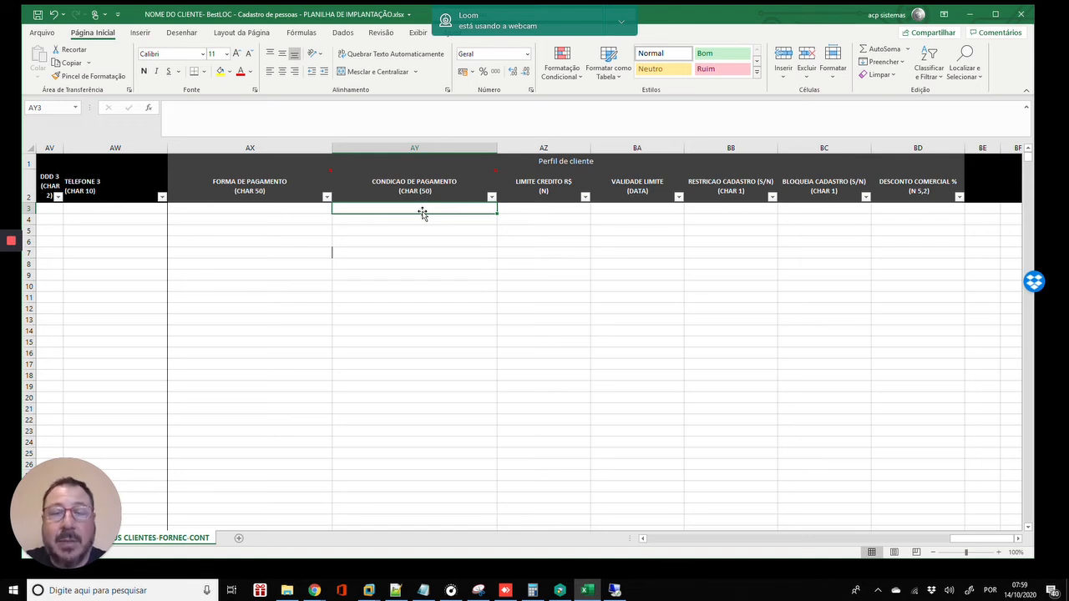
key(Right)
key(Right)
key(Right)
key(Right)
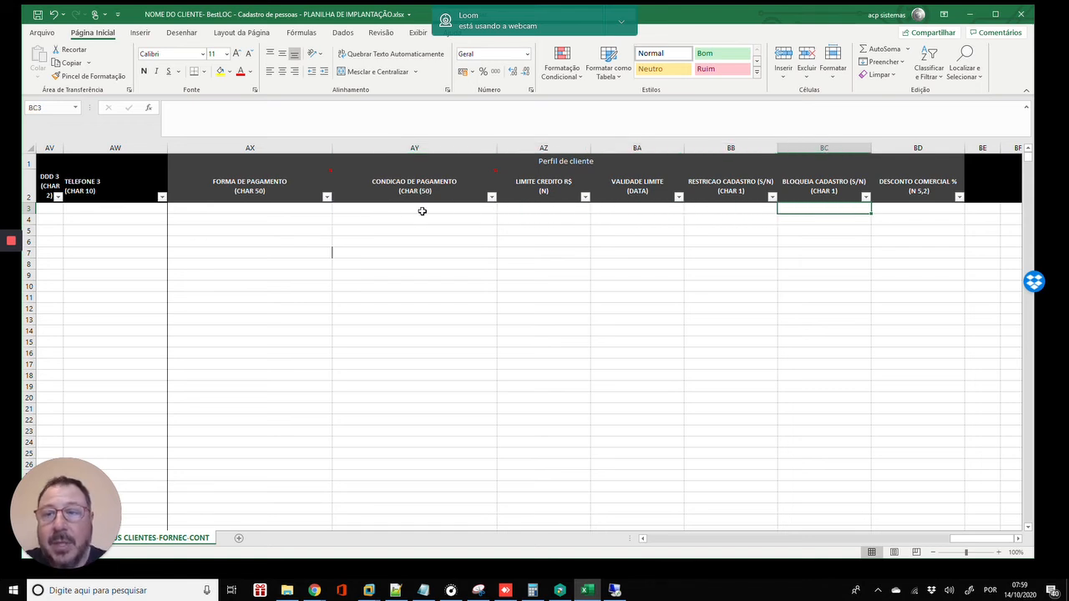
key(Left)
key(Left)
key(Left)
key(Left)
key(Left)
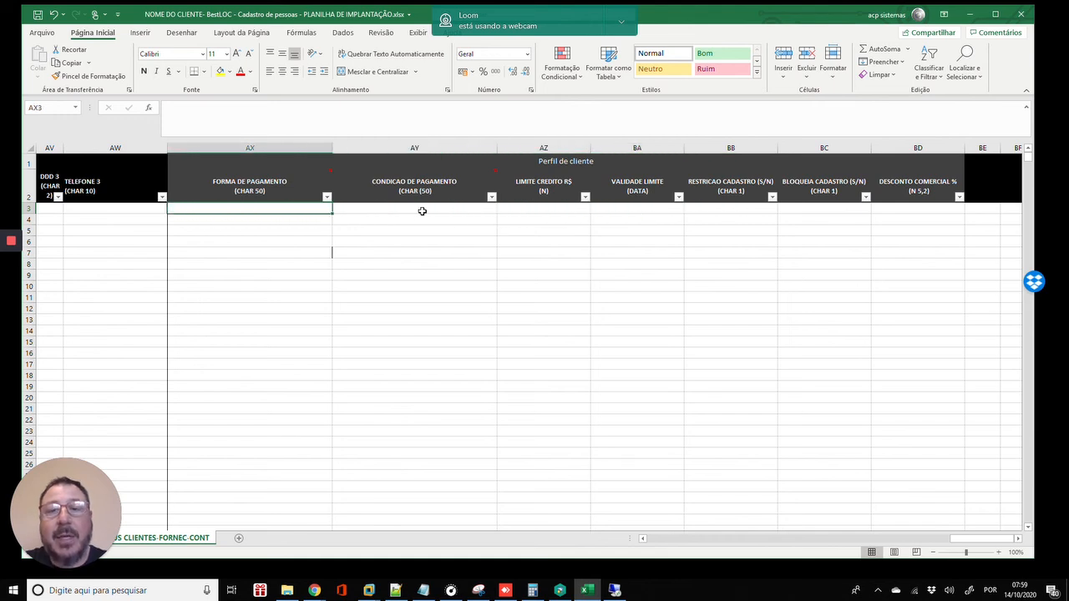
key(Right)
key(Right)
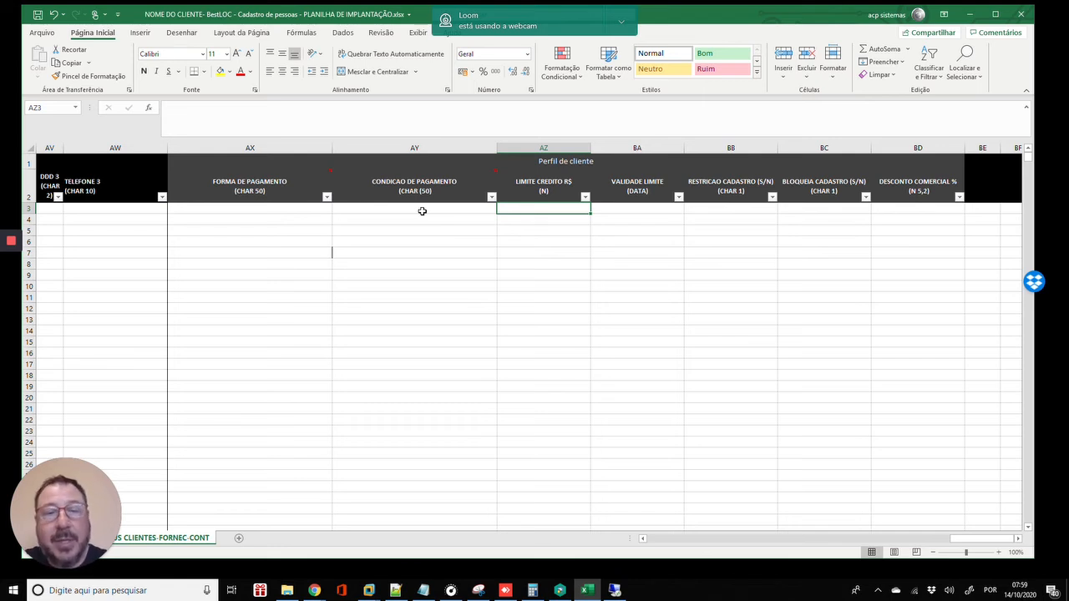
key(Left)
key(Left)
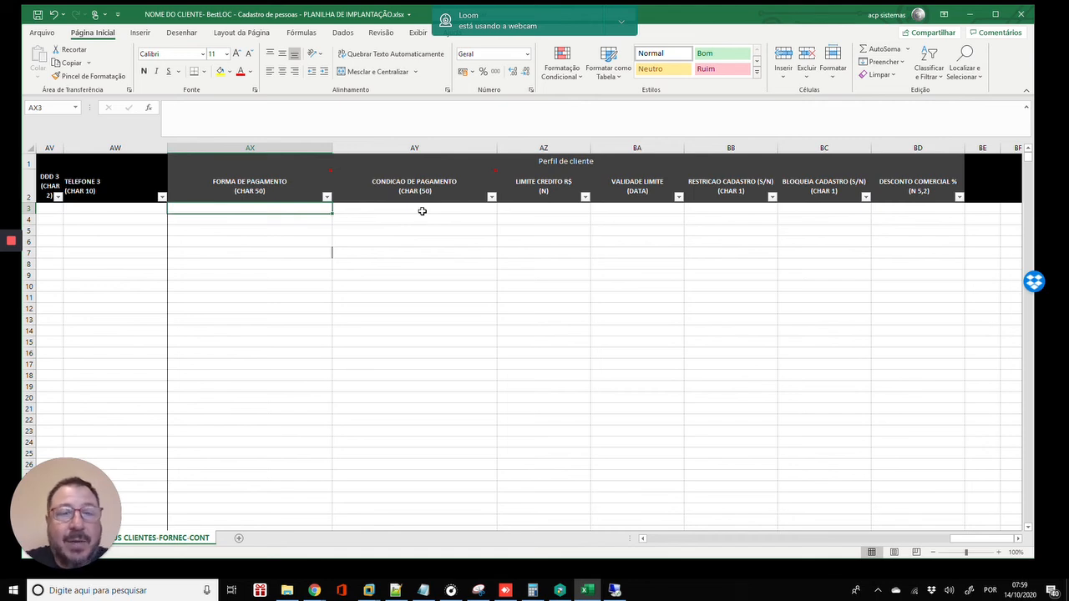
text(A)
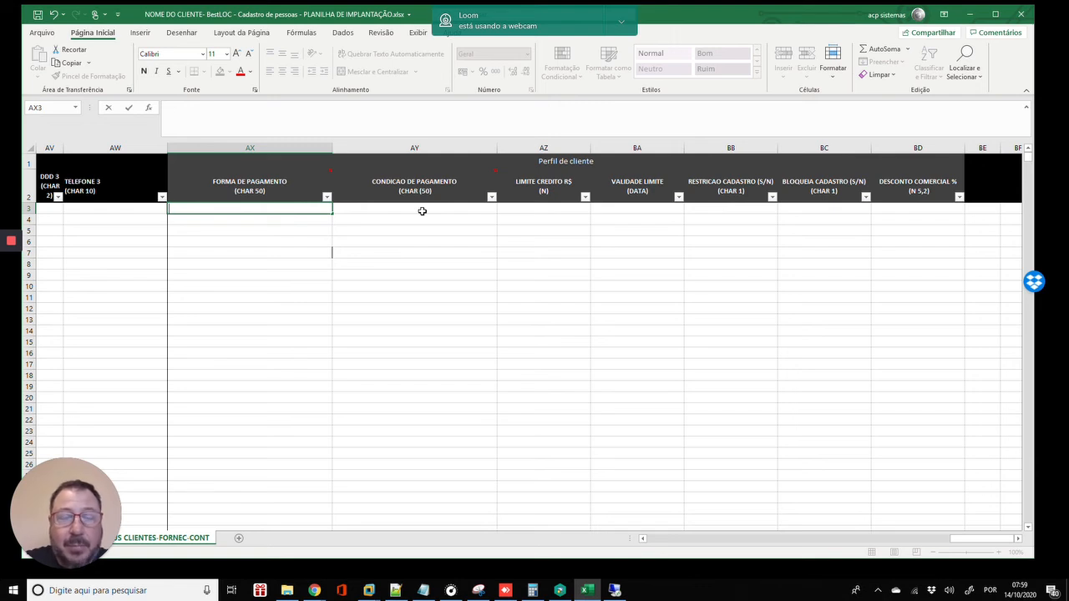
- Enter BOLETO BANCARIO as the payment method in AX3
text(BOLETO BANC)
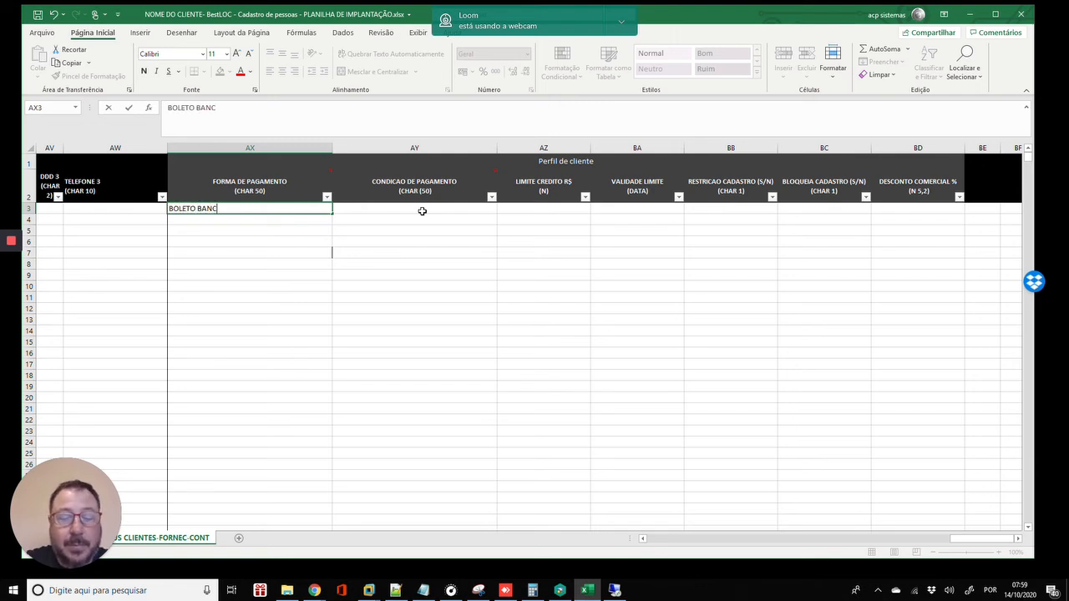
text([ARIO)
key(BackSpace)
key(BackSpace)
key(BackSpace)
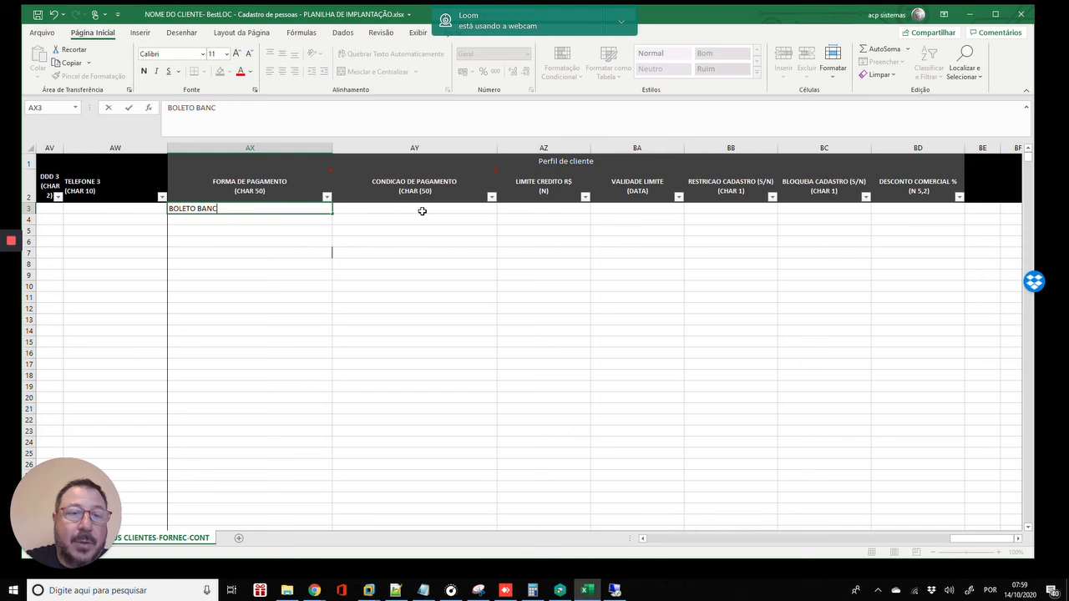
text(ARI)
text(O)
key(Return)
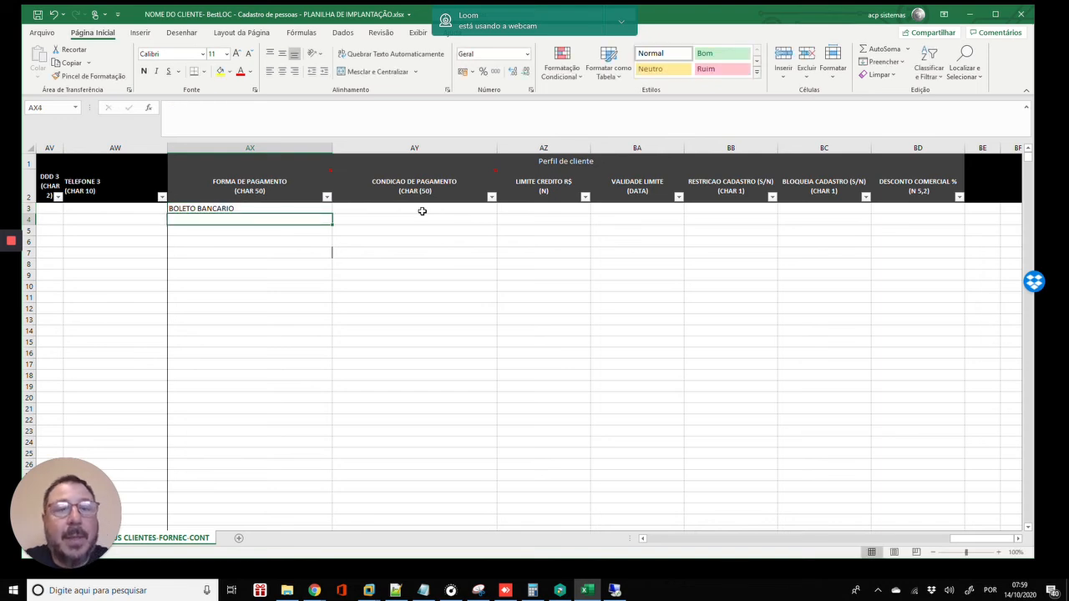
key(Up)
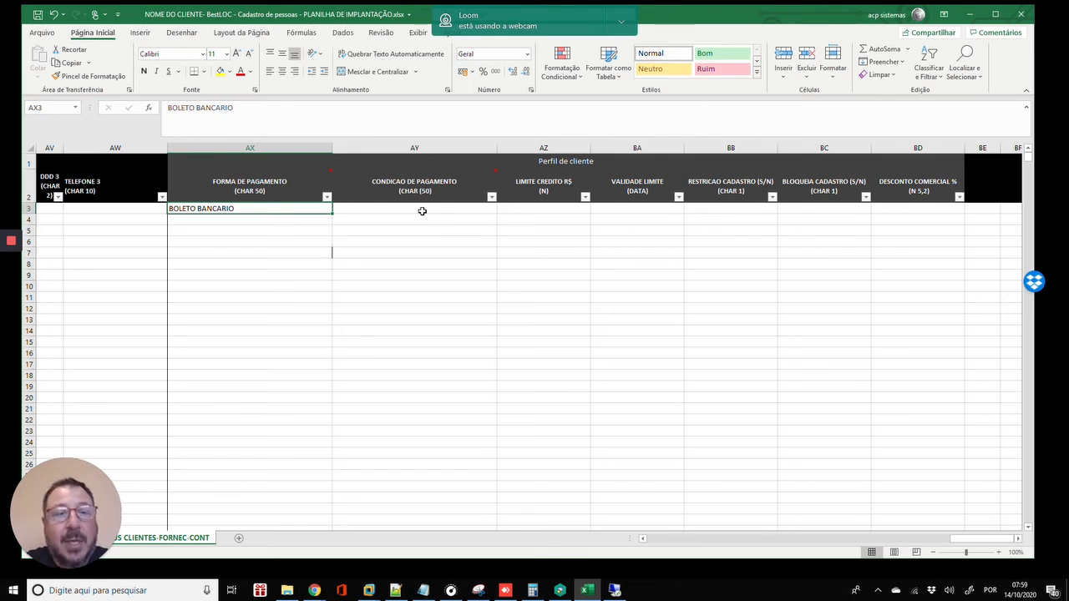
key(Down)
key(Up)
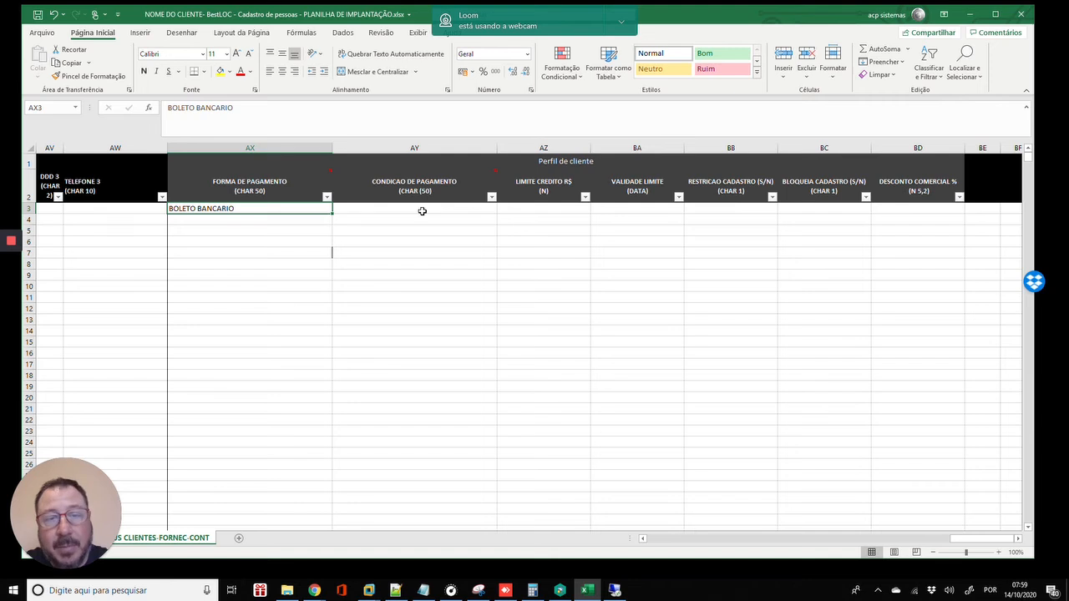
key(Down)
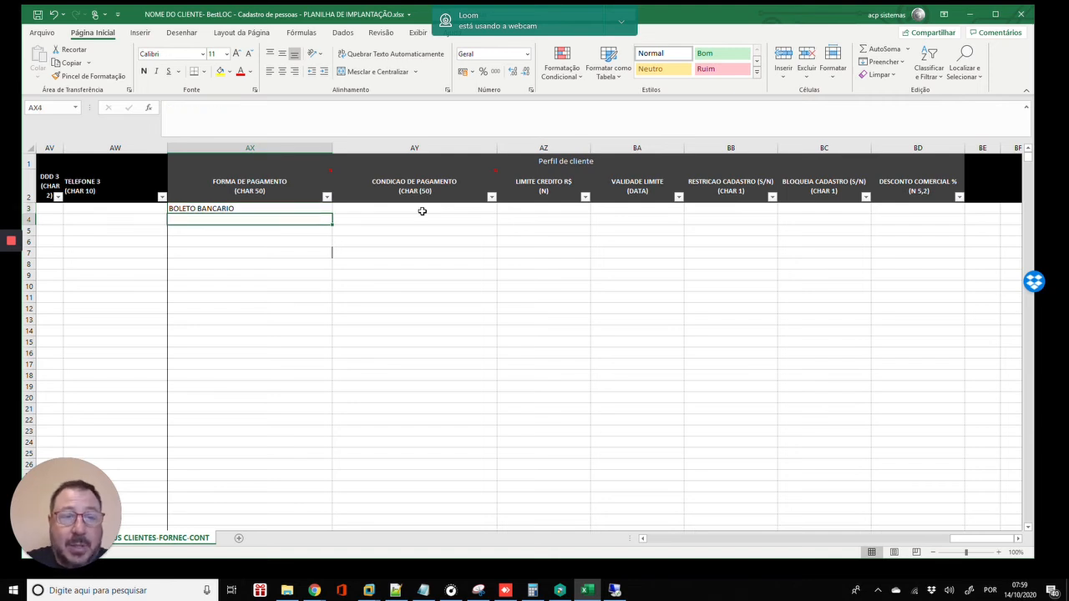
- Enter provisional values BOLETO in AX4 and B BANCARIO in AX5
text(BO)
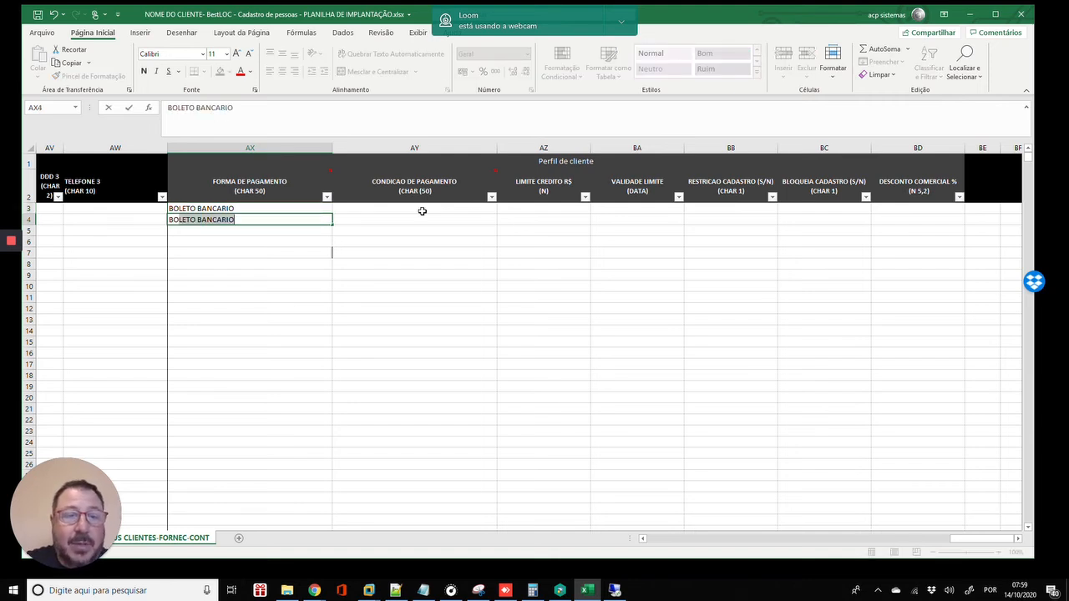
text(LETO)
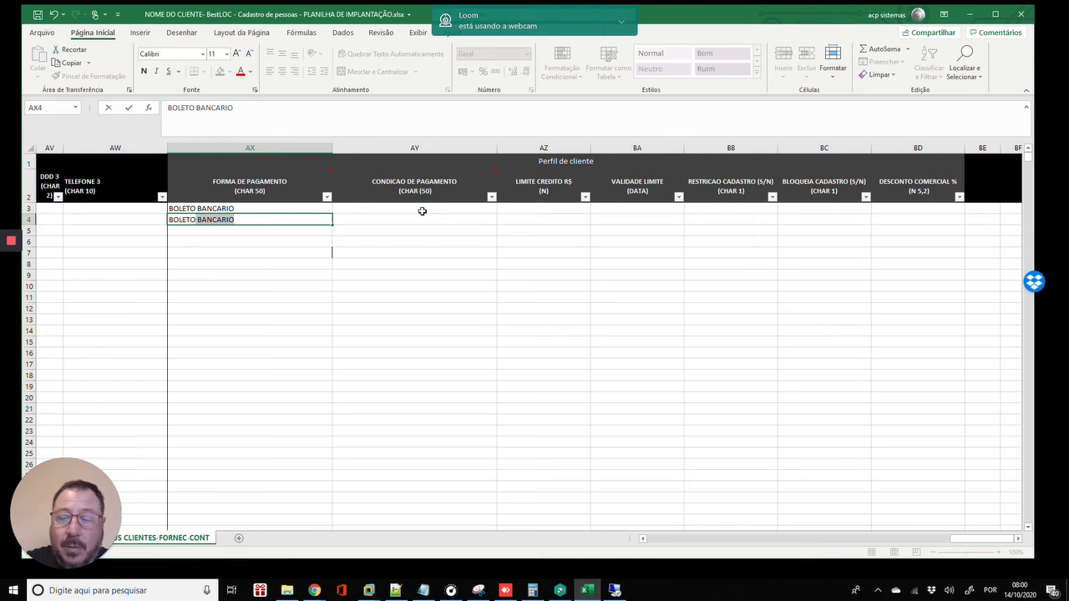
key(BackSpace)
key(Return)
text(B)
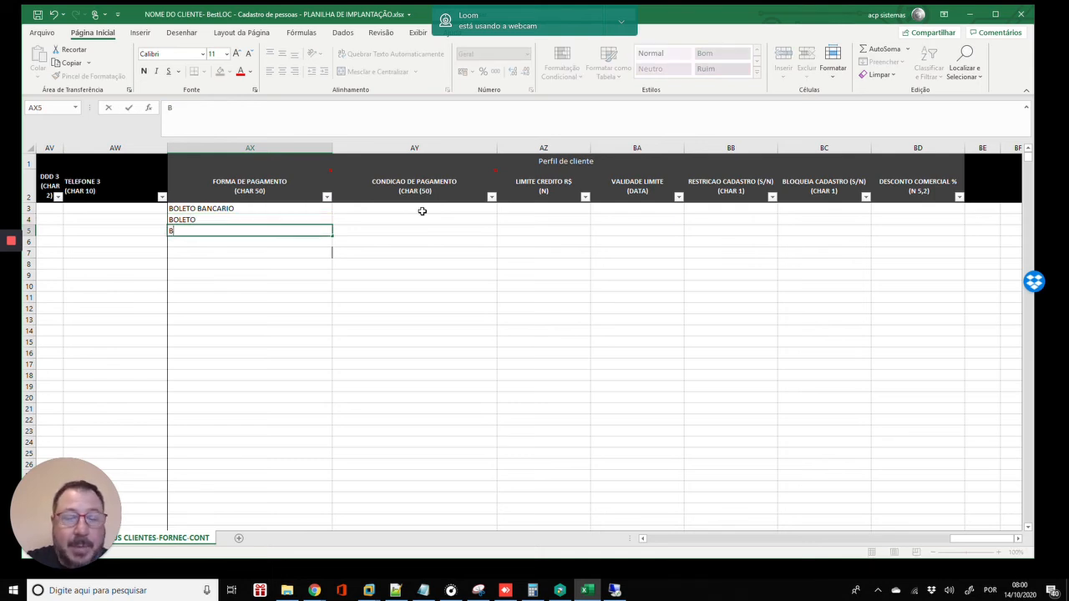
text( BANCARIO)
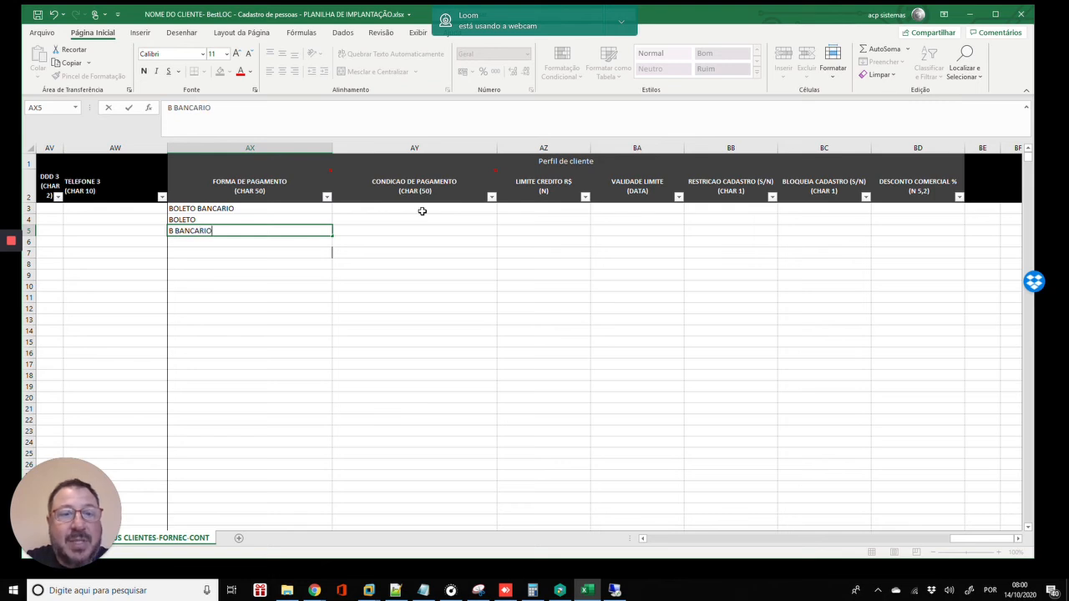
key(Return)
key(Up)
key(Up)
key(Up)
key(Down)
key(Down)
key(Down)
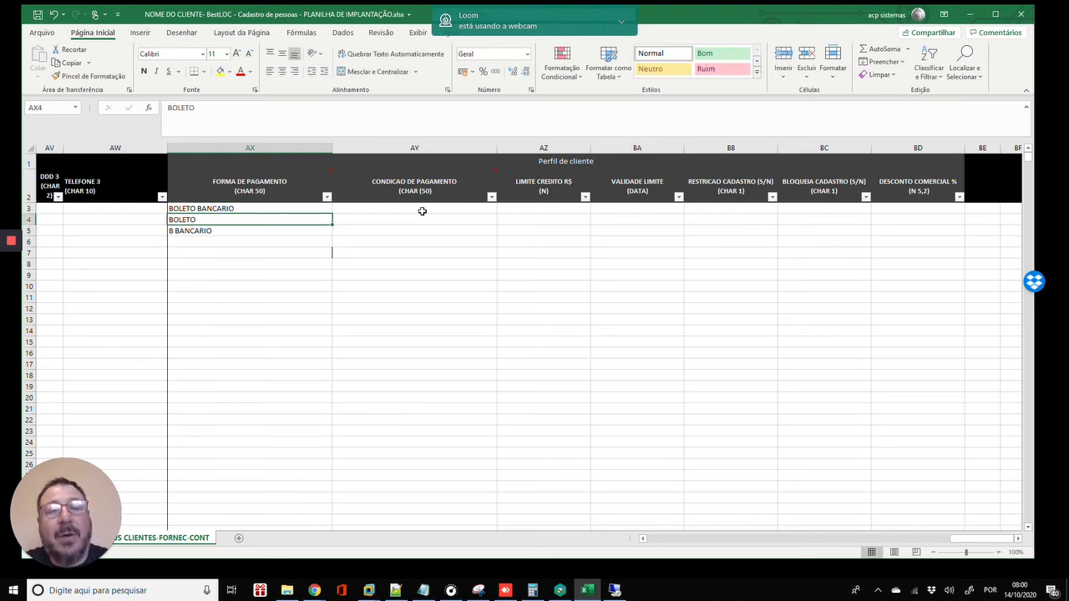
key(Up)
key(Up)
key(Up)
key(Down)
key(Down)
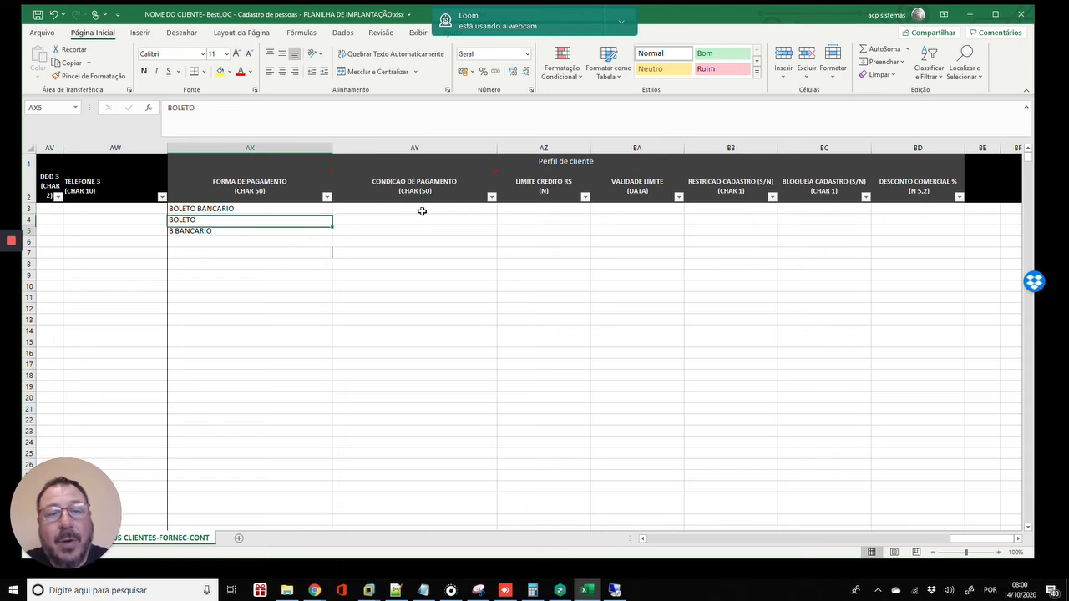
key(Up)
key(Up)
key(Up)
key(Down)
key(Down)
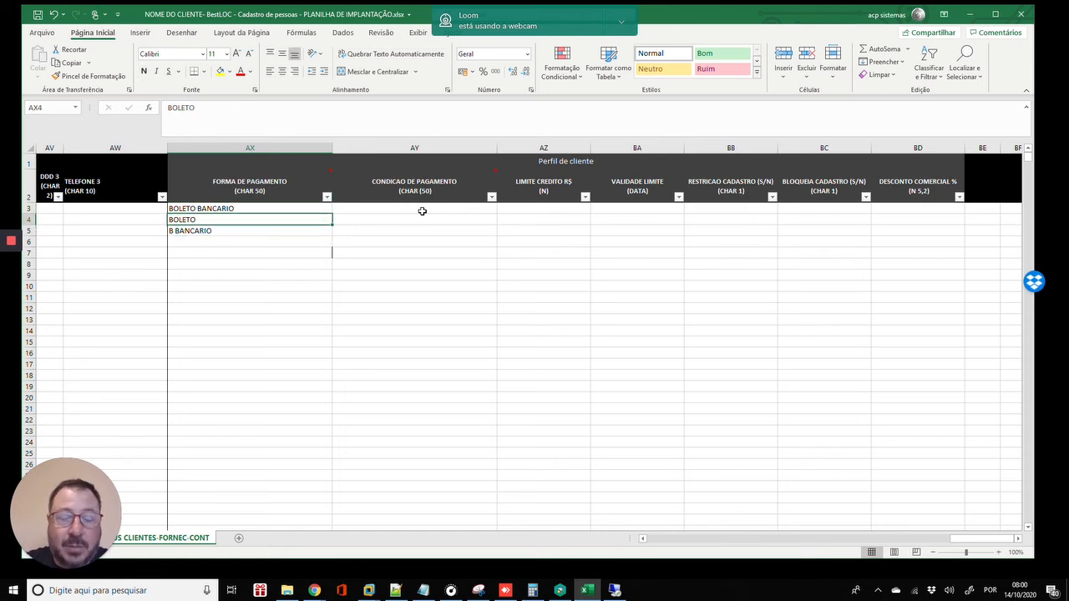
- Retype AX4 and AX5 as BOLETO BANCARIO
text(BLO)
key(BackSpace)
key(BackSpace)
text(OE)
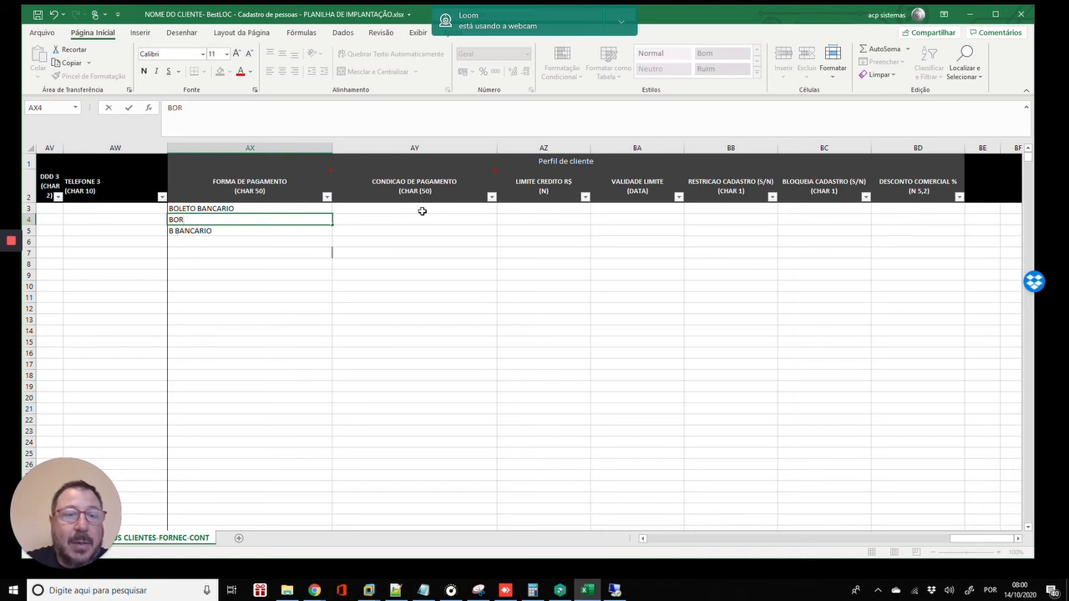
key(BackSpace)
text(LETO BANCARIO)
key(Return)
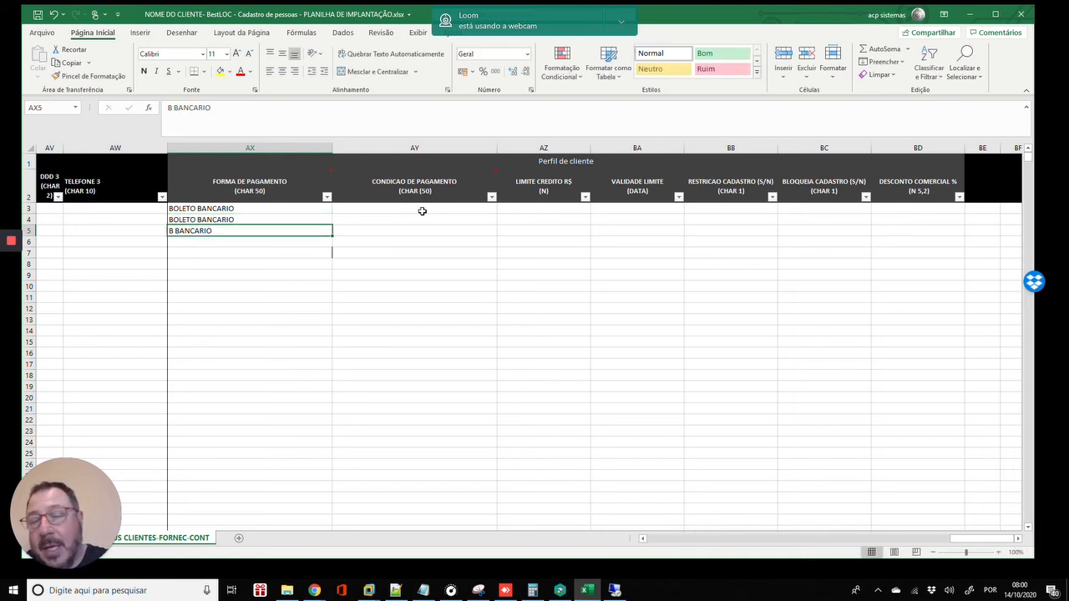
text(BLO)
key(BackSpace)
key(BackSpace)
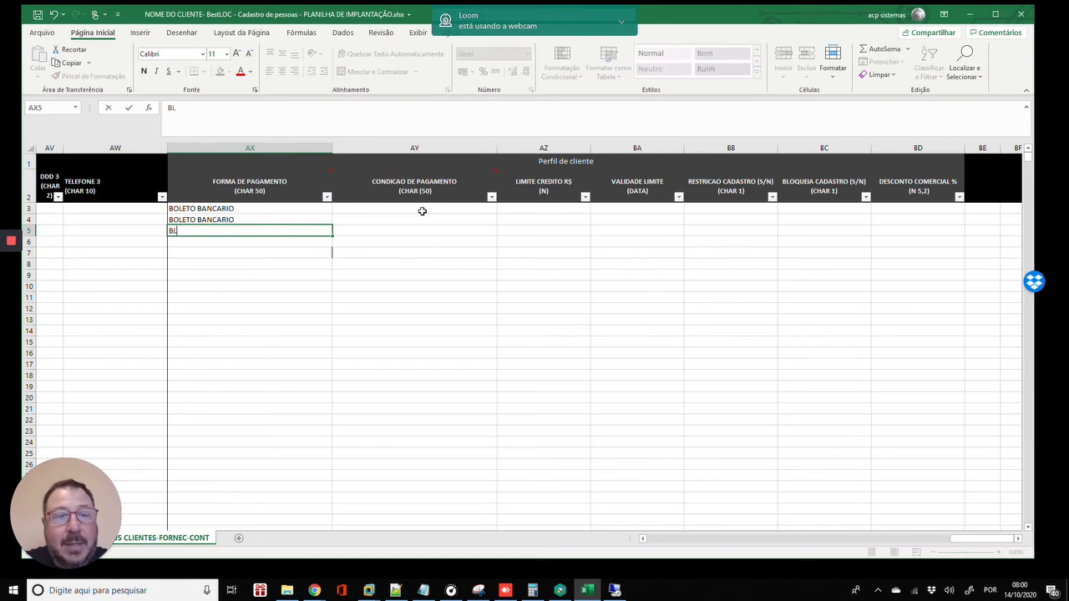
text(OLETO BANCARIO)
key(Return)
key(Up)
key(Up)
key(Up)
key(Up)
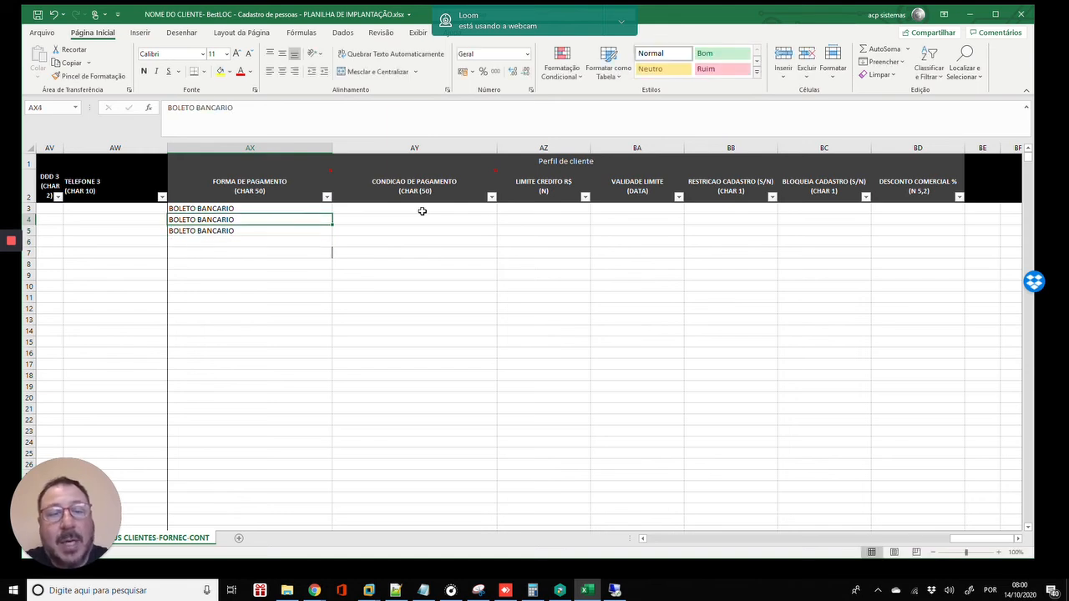
key(Down)
key(Down)
key(Down)
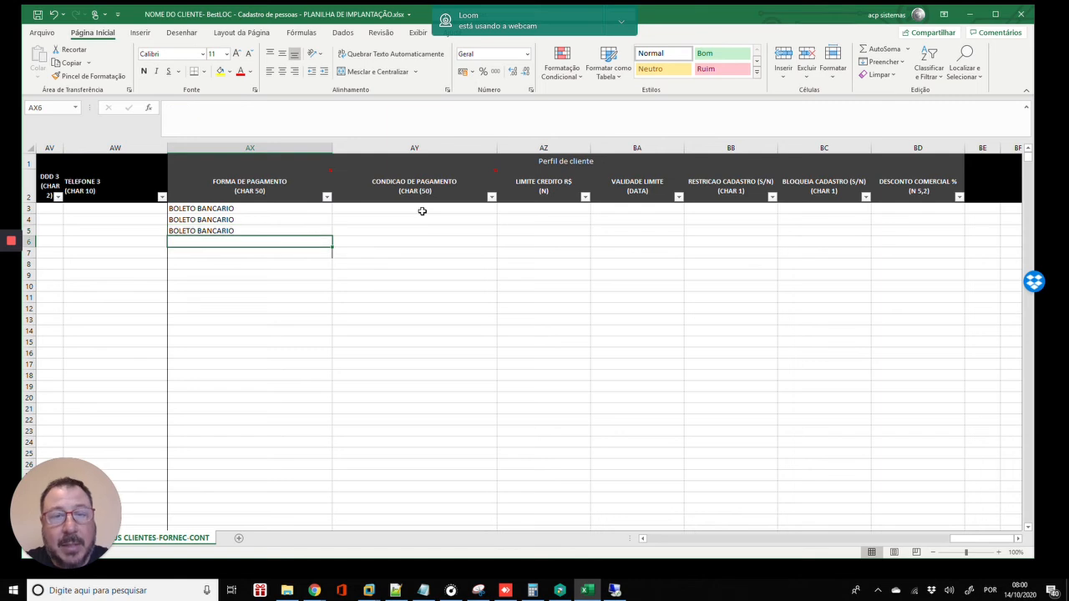
- Enter 7 DIAS in AY3 and 15 DIAS in AY4
click(422, 211)
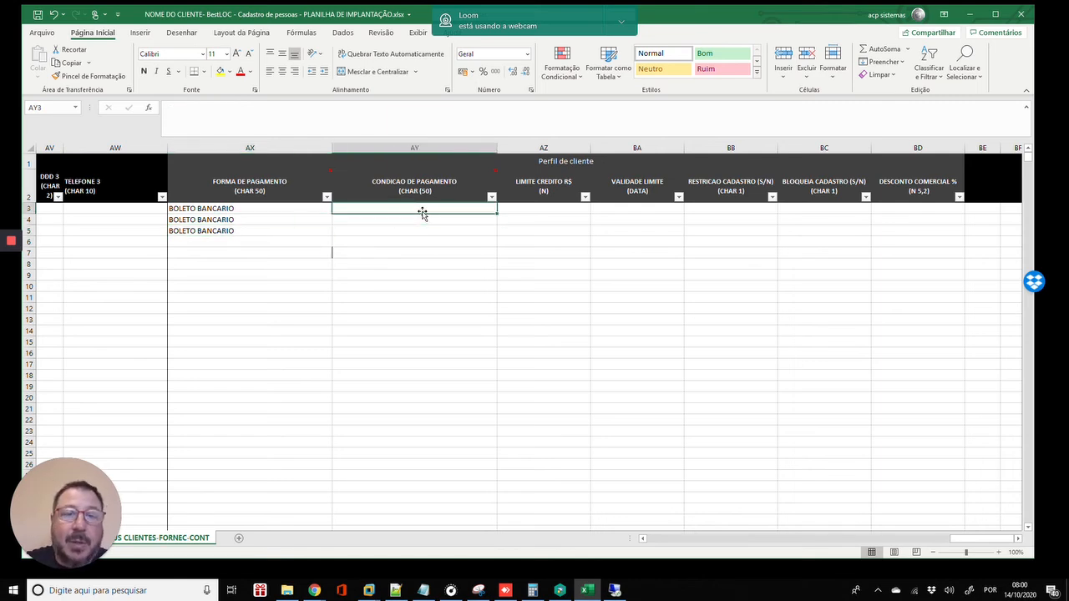
text(7)
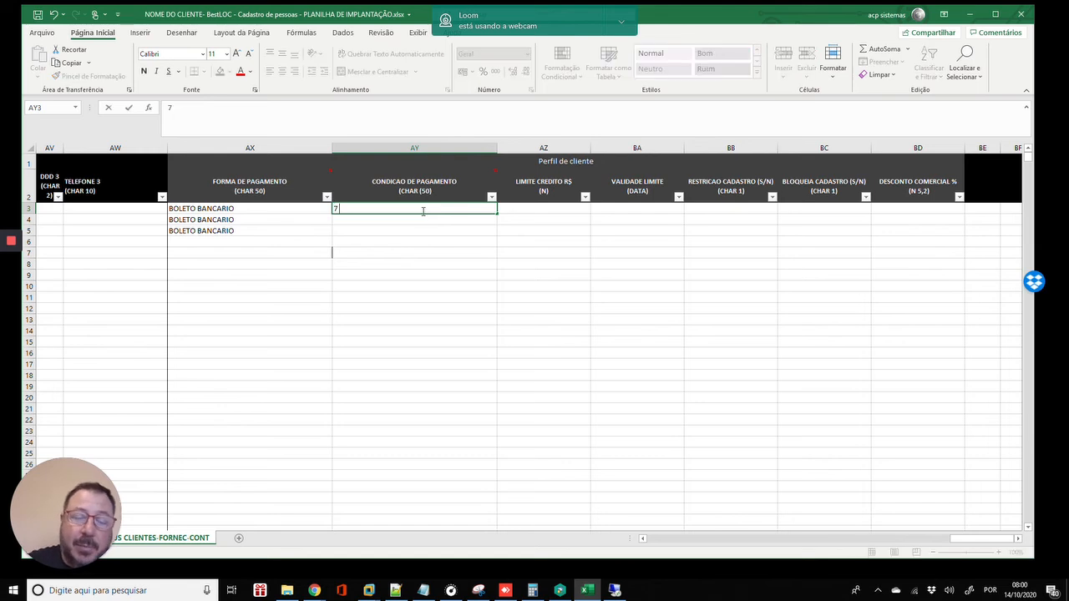
text( DIAS)
key(Return)
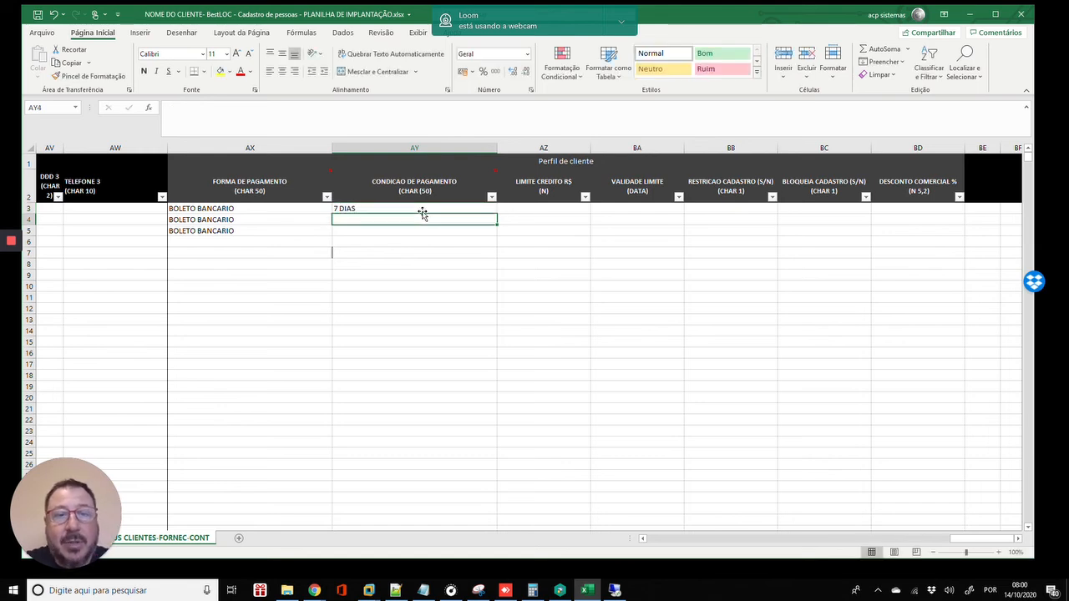
text(15 DIAS)
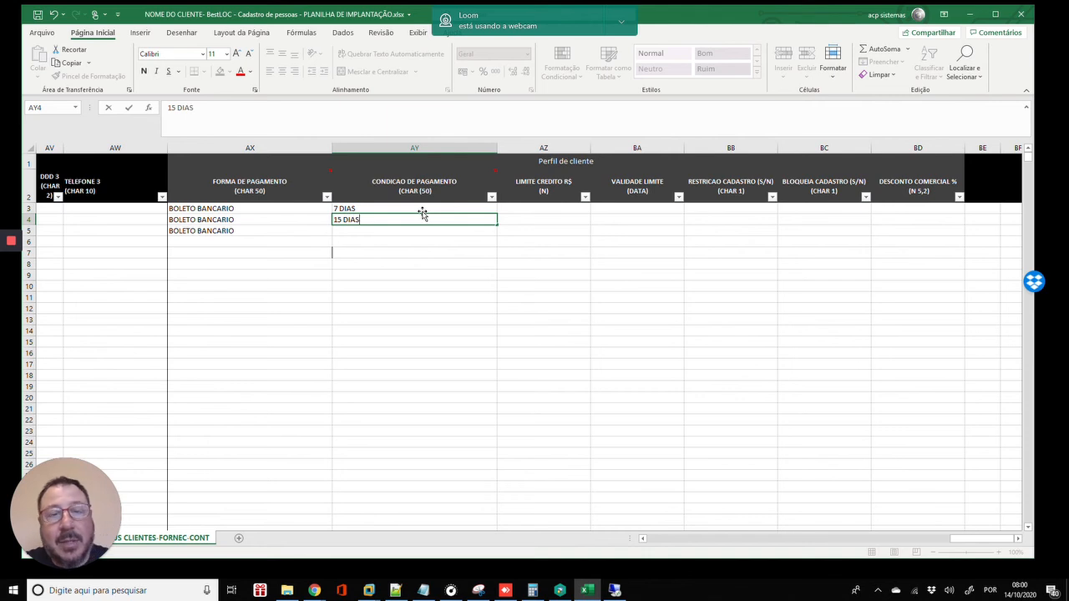
key(Return)
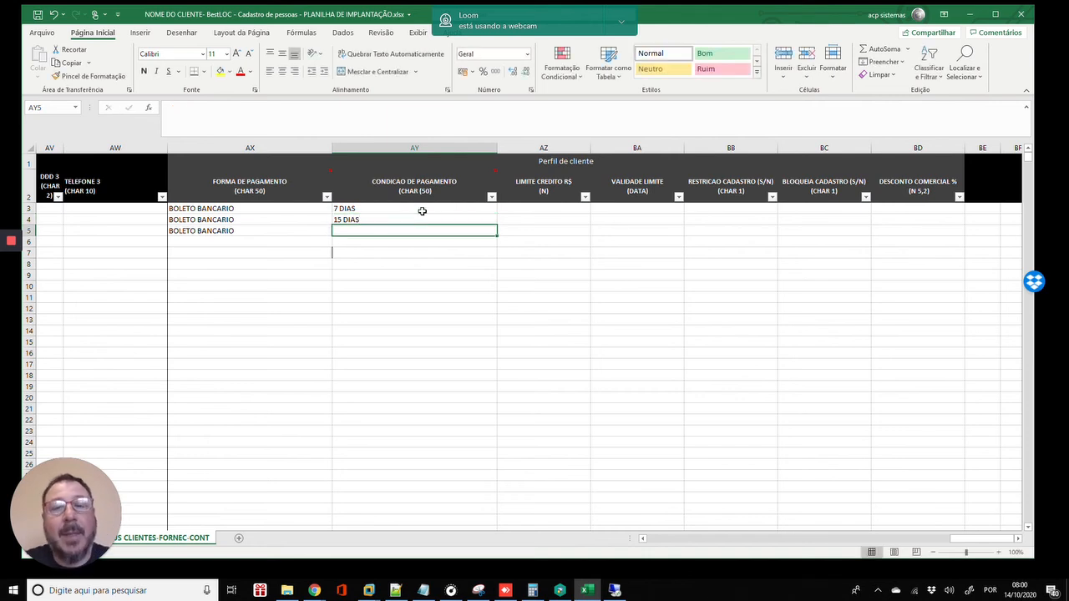
- Review the payment-condition entries and move to the credit-limit cell AZ3
key(Up)
key(Up)
key(Left)
key(Left)
key(Right)
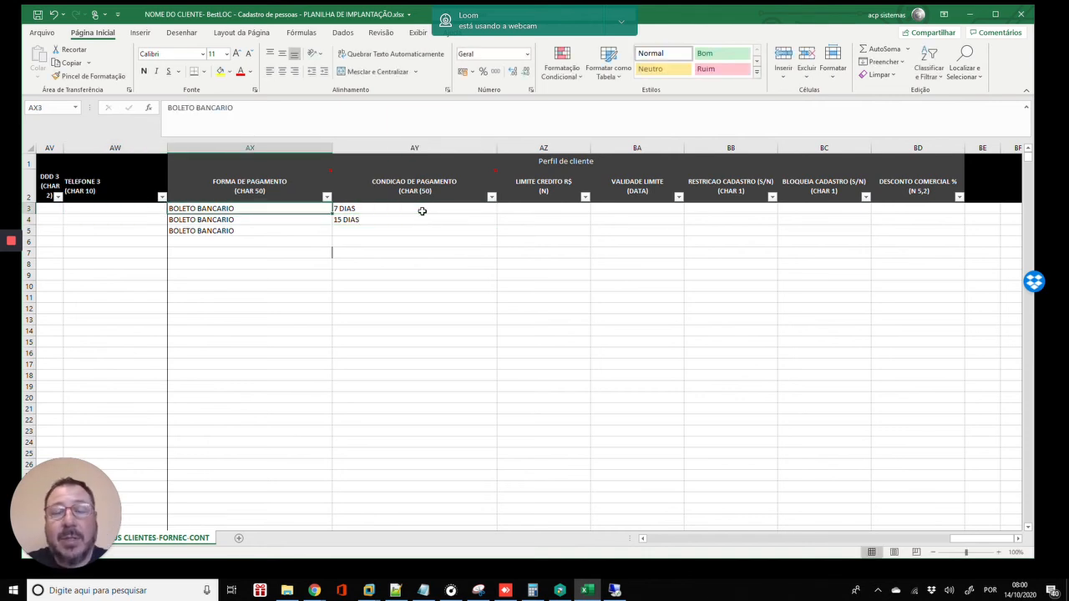
click(422, 211)
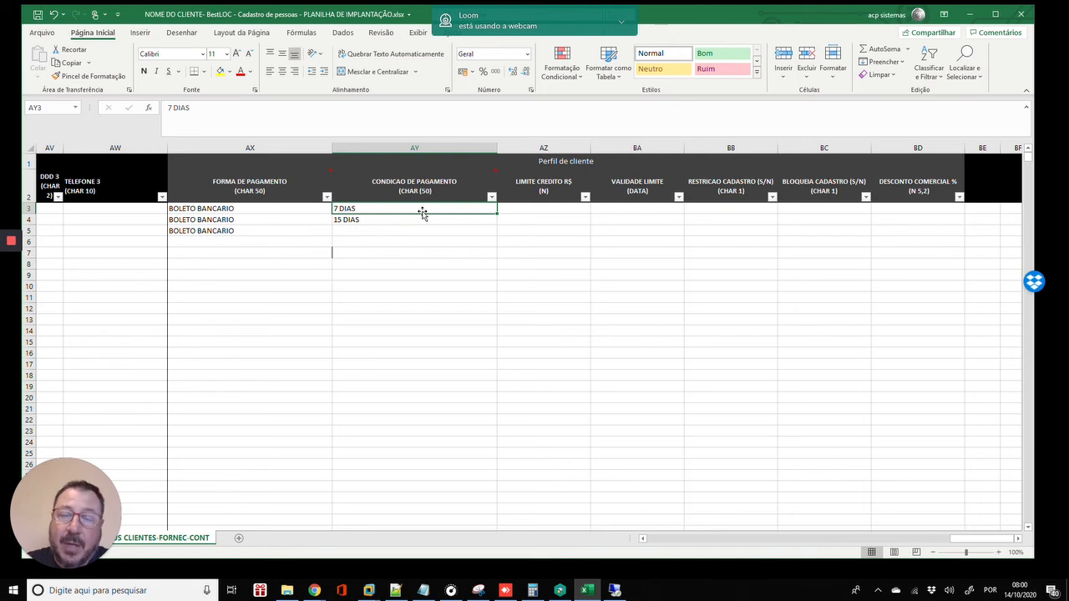
key(Left)
key(Left)
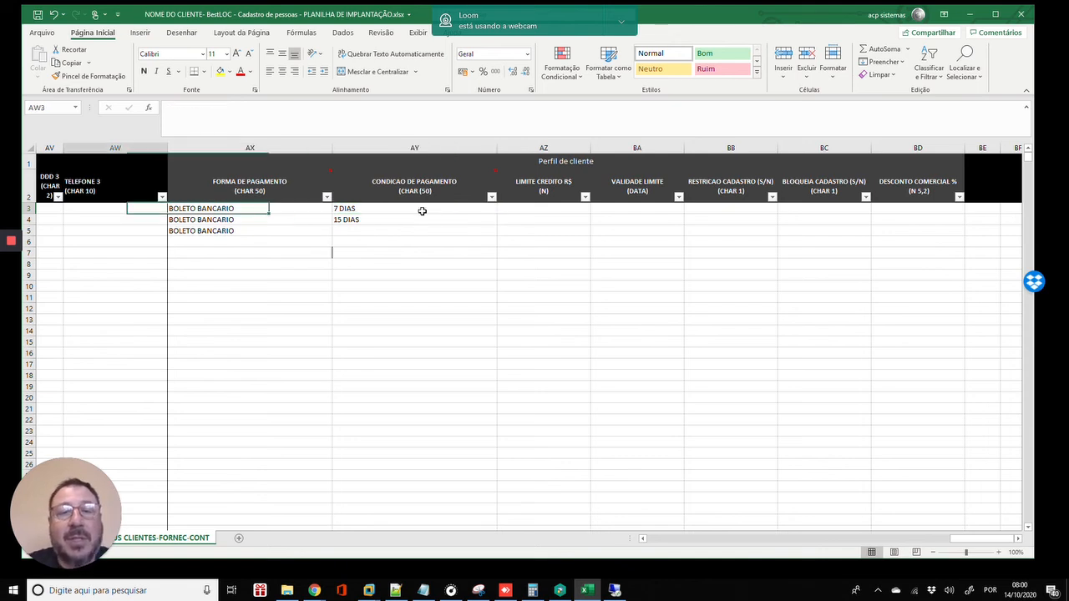
key(Right)
key(Right)
key(Down)
key(Down)
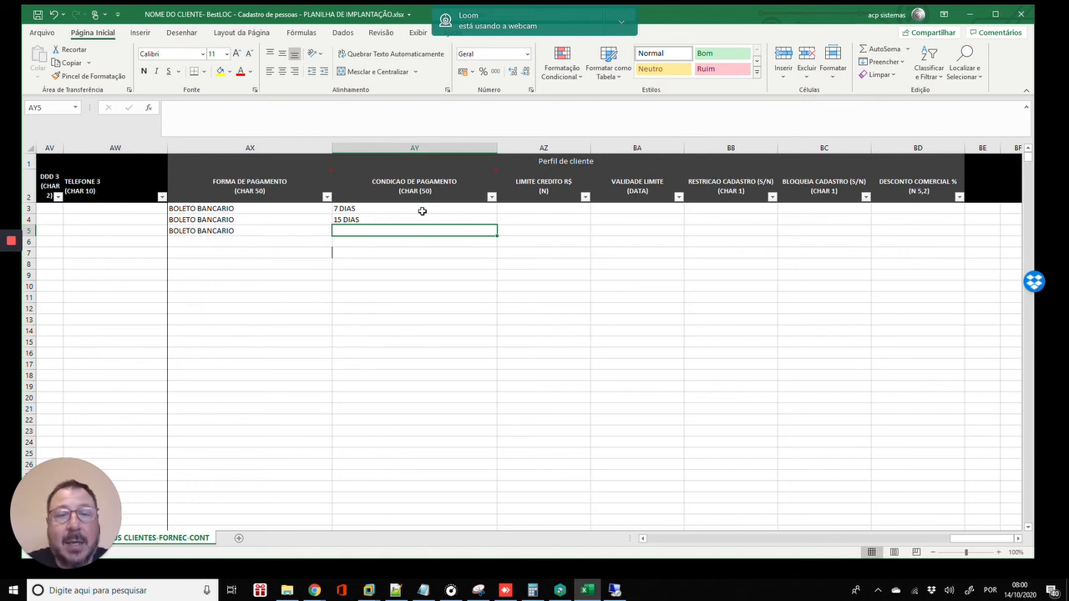
key(Up)
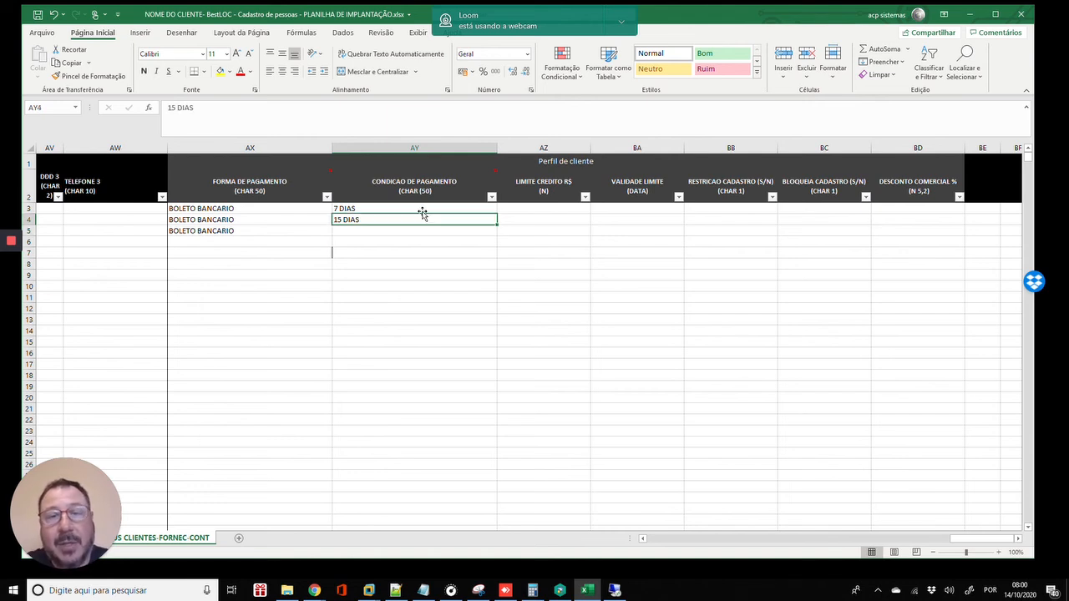
key(Right)
key(Right)
key(Up)
key(Left)
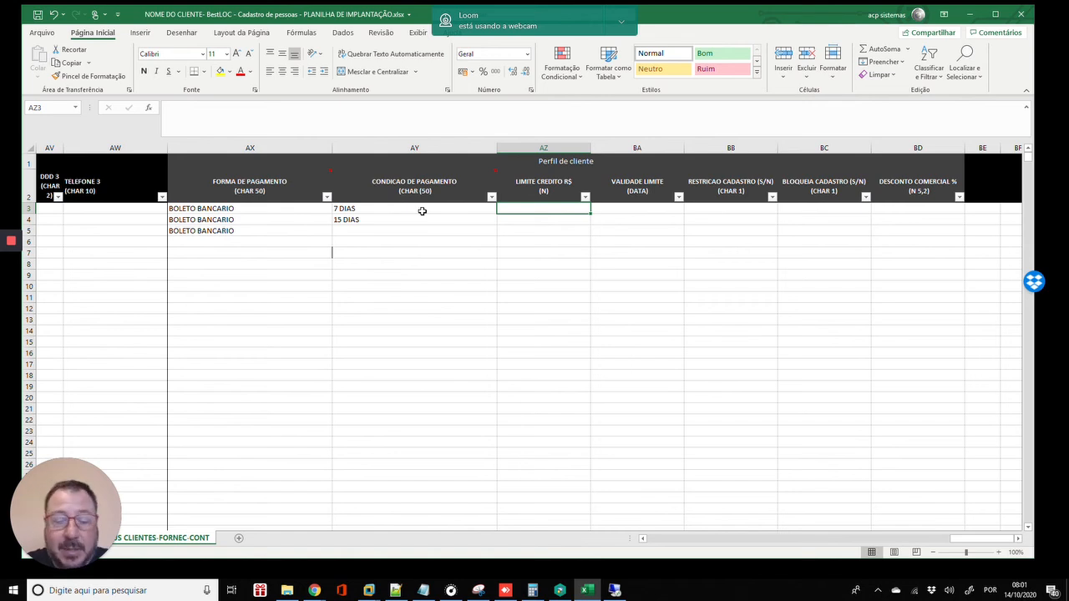
- Enter credit limits 5000 in AZ3 and 10000 in AZ5, leaving AZ4 blank
text(5000)
key(Return)
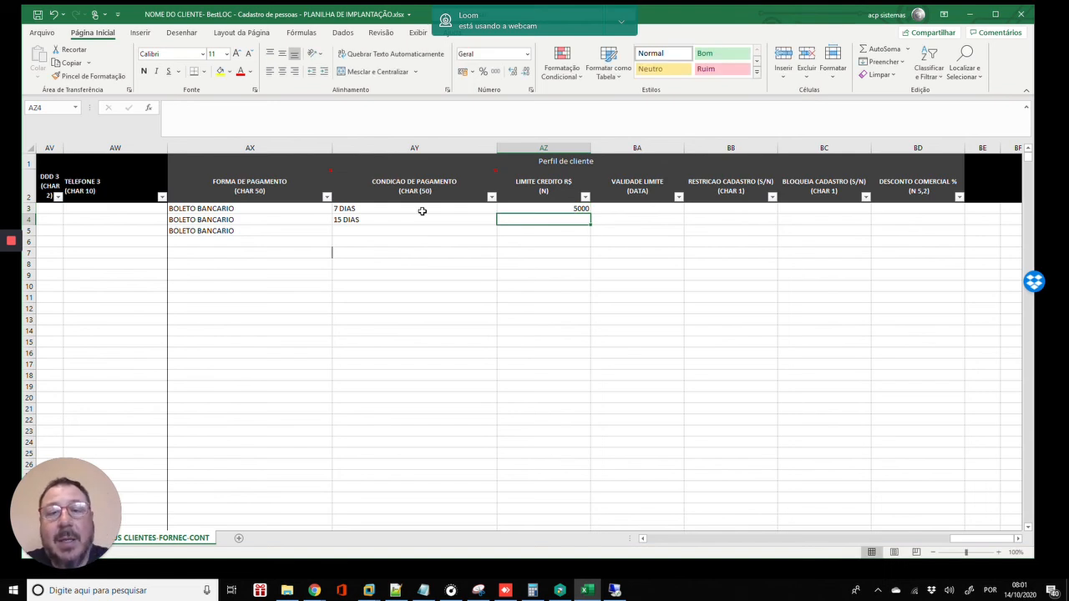
key(Down)
text(10000)
key(Return)
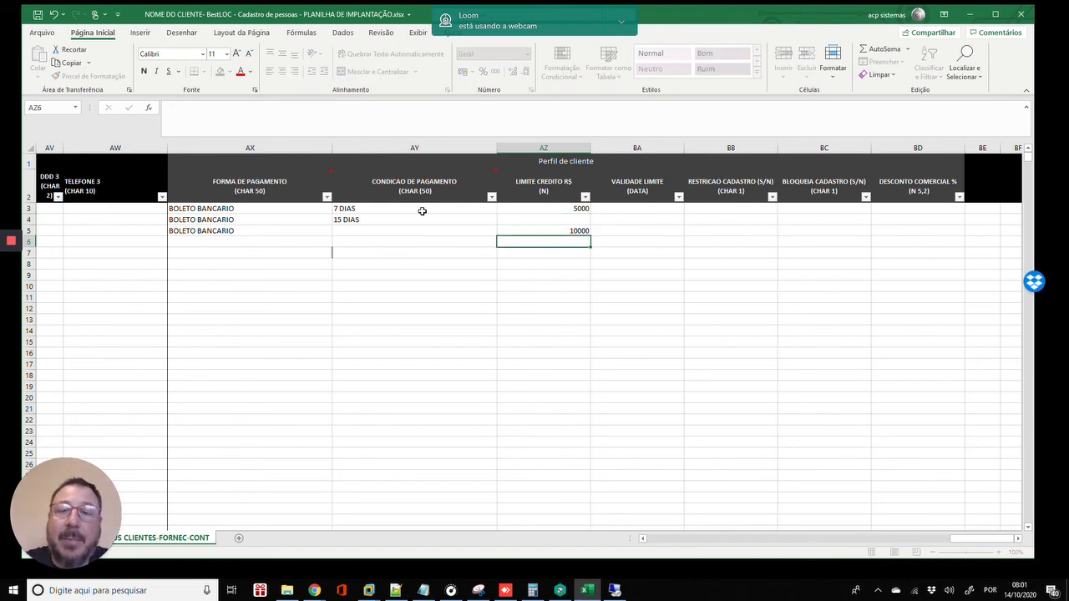
key(Up)
key(Up)
key(Right)
key(Up)
key(Left)
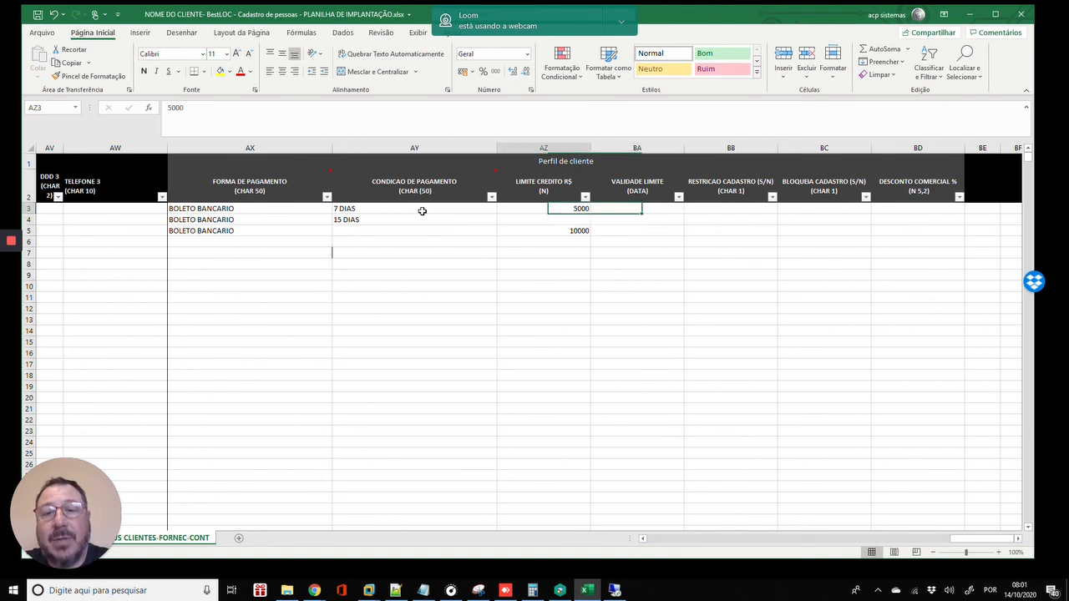
key(Left)
key(Right)
key(Right)
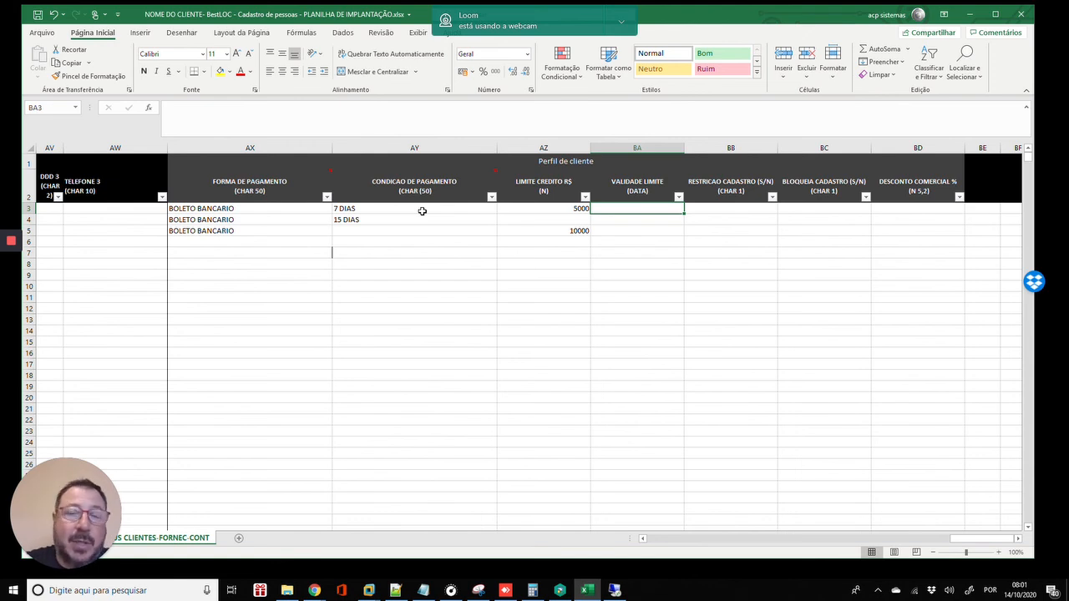
- Switch the keyboard to Português (Portugal) and enter 31/12/2020 in BA3
text(31)
text(/1)
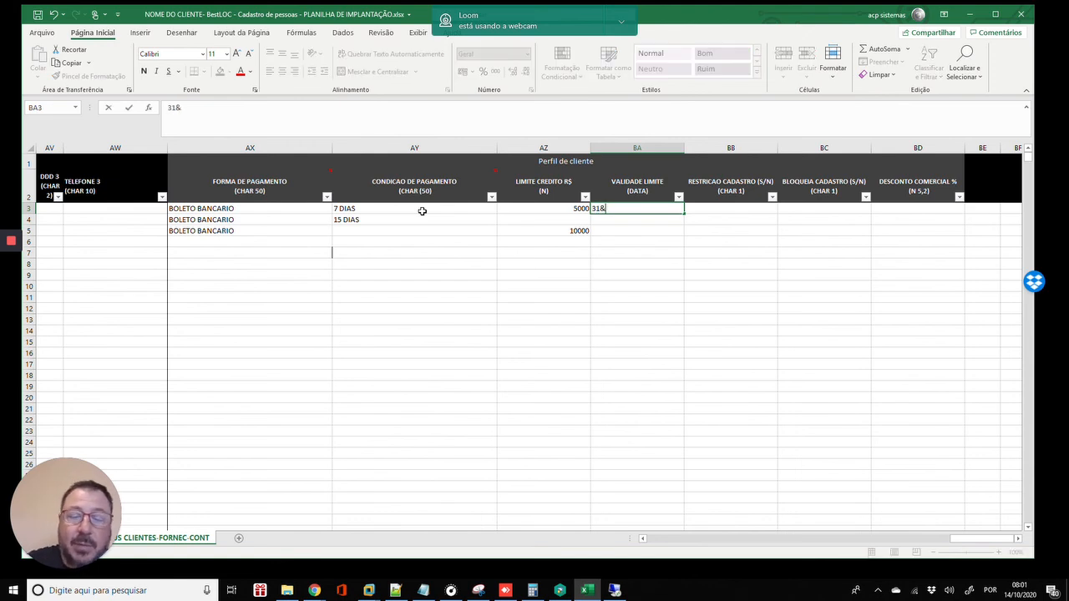
key(BackSpace)
key(BackSpace)
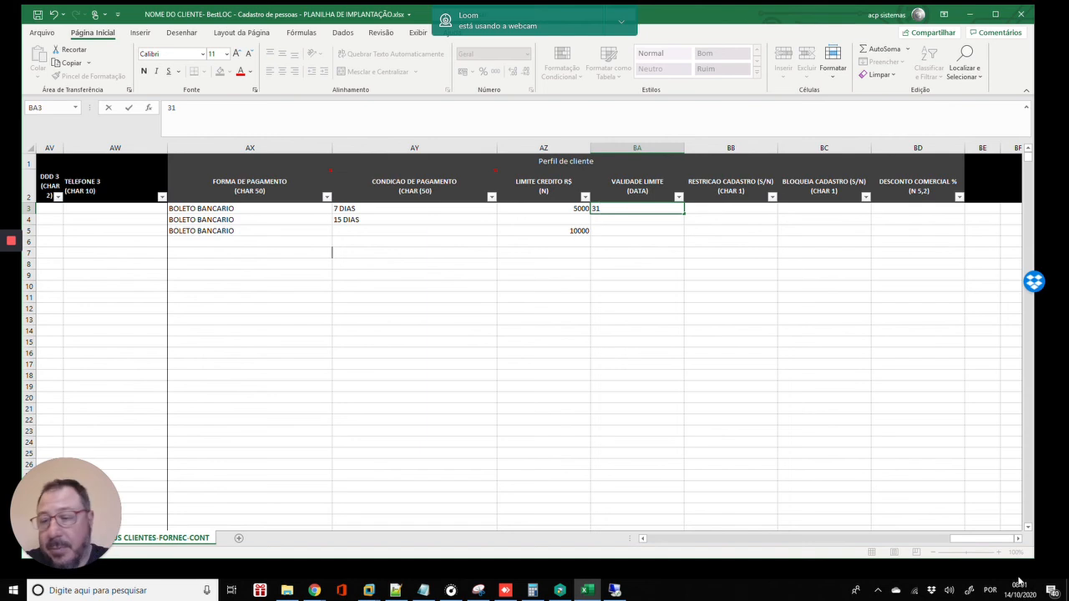
click(989, 590)
click(967, 476)
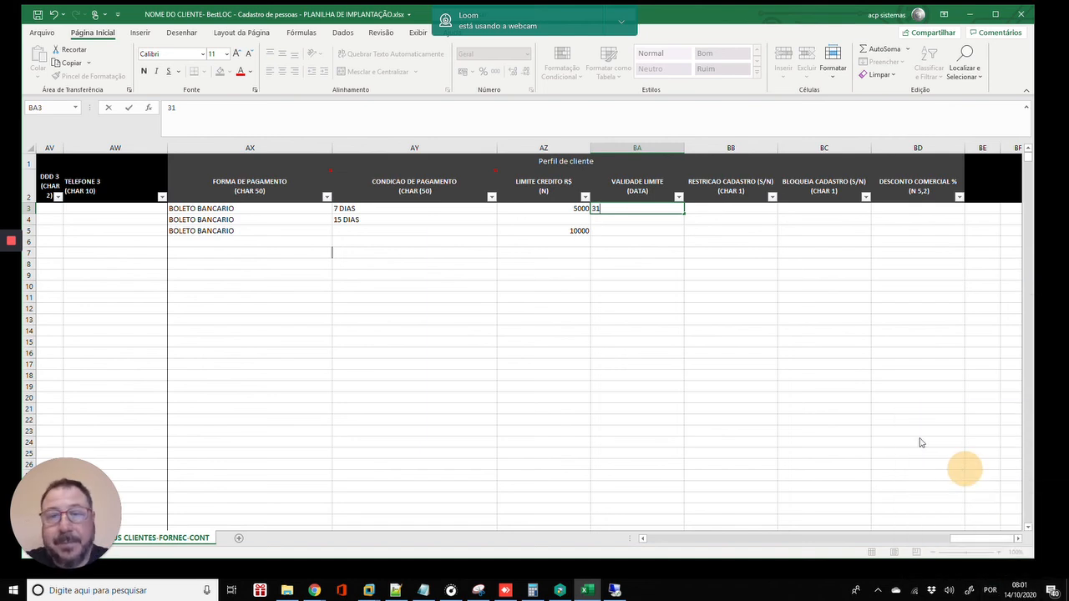
text(/12/2020)
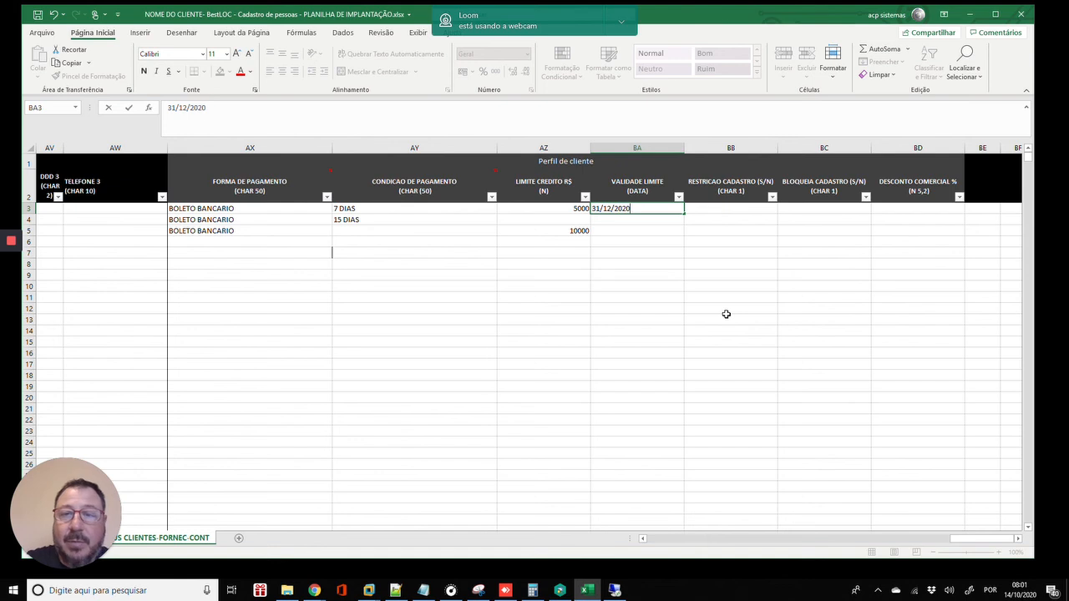
key(Return)
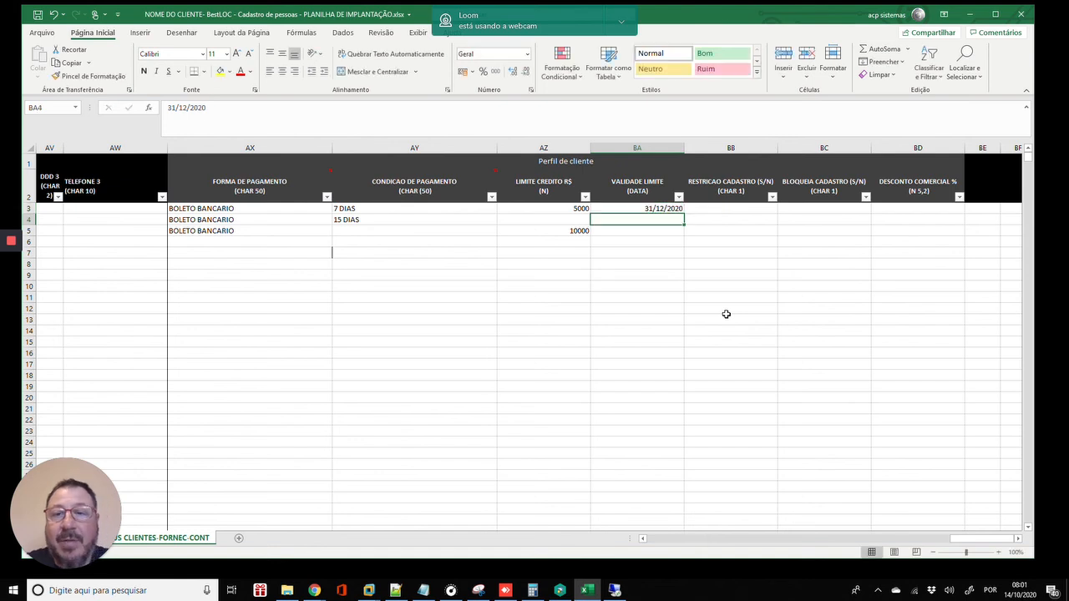
- Copy the 31/12/2020 date from BA3 and paste it into BA5
key(Up)
key(ctrl+c)
key(Down)
key(Down)
key(ctrl+v)
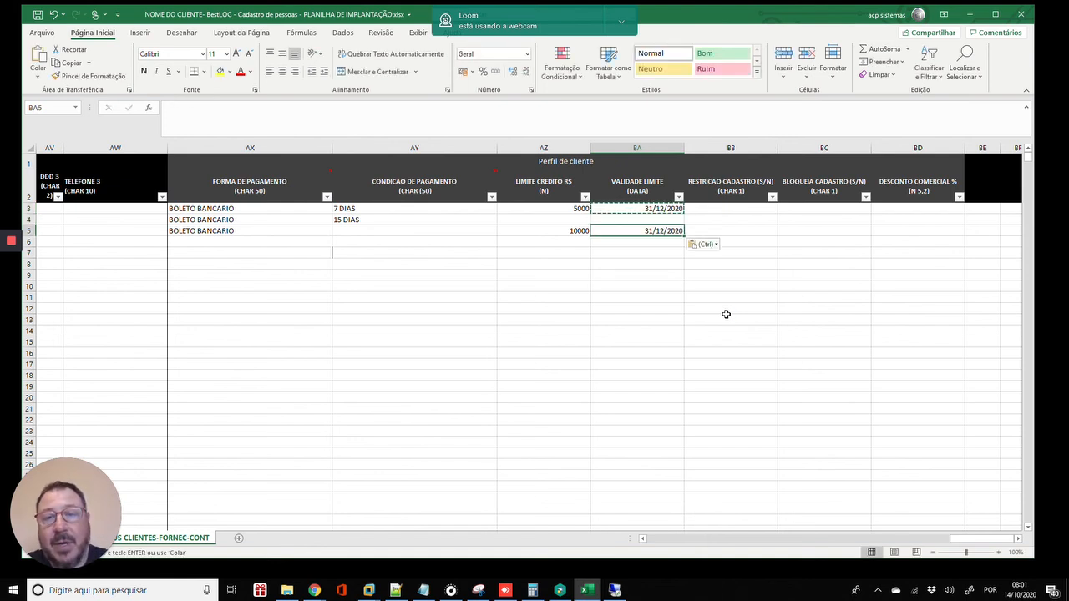
key(Escape)
- Review the credit limits and validity dates, ending on the first row's restriction flag
key(Up)
key(Up)
key(Left)
key(Left)
key(Right)
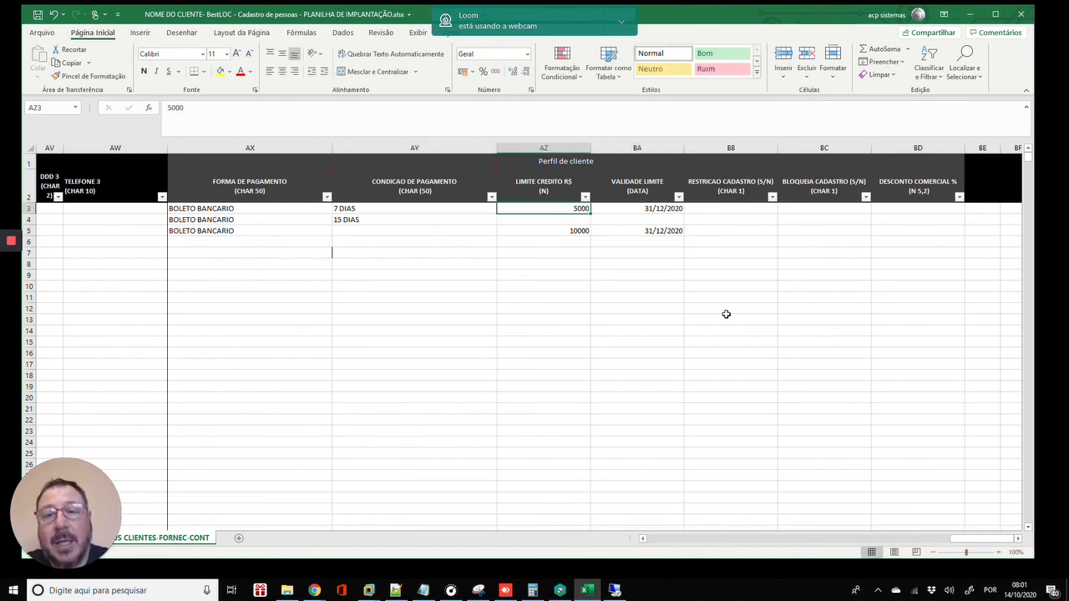
key(Up)
key(Down)
key(Down)
key(Down)
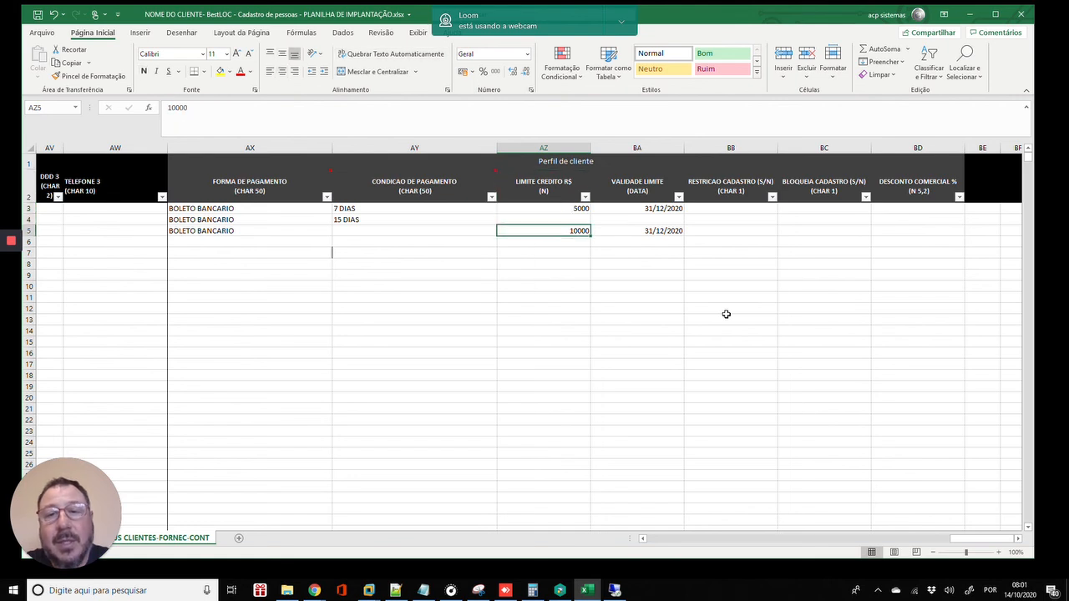
key(Right)
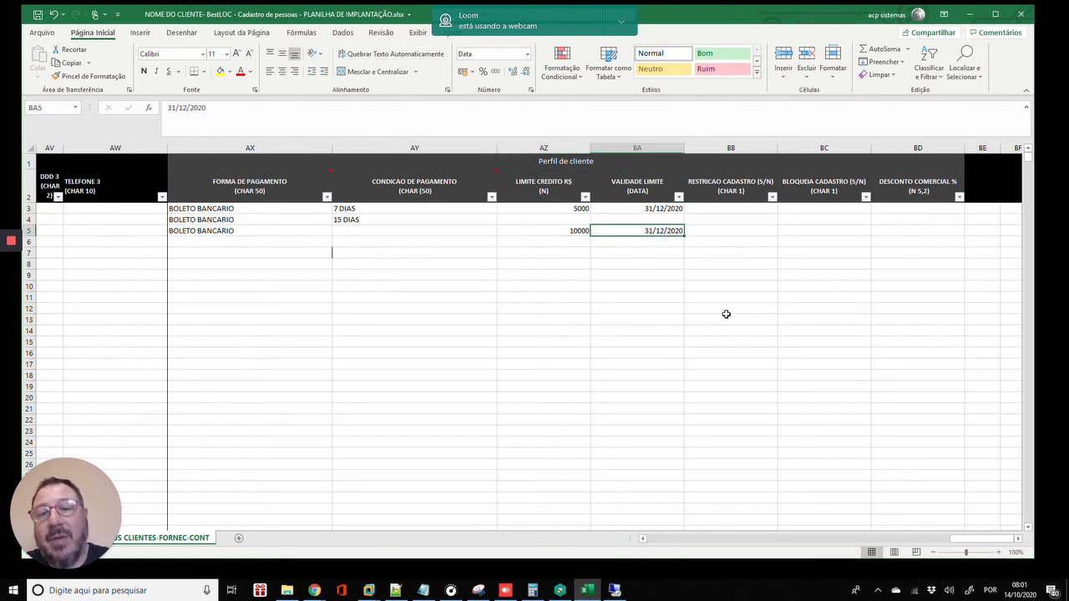
key(Left)
key(Right)
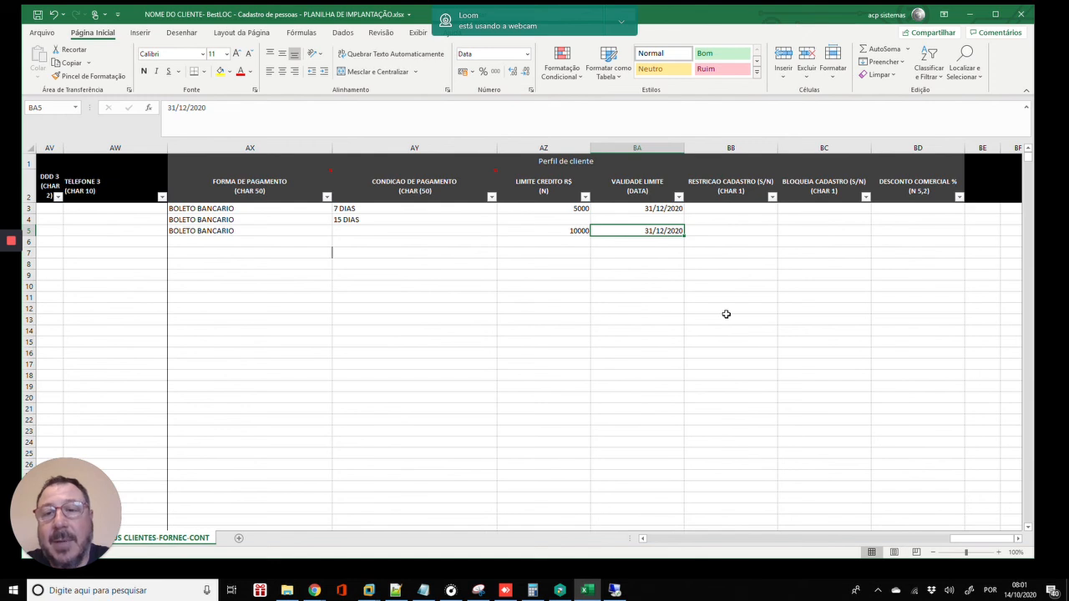
key(Up)
key(Up)
key(Up)
key(Down)
key(Right)
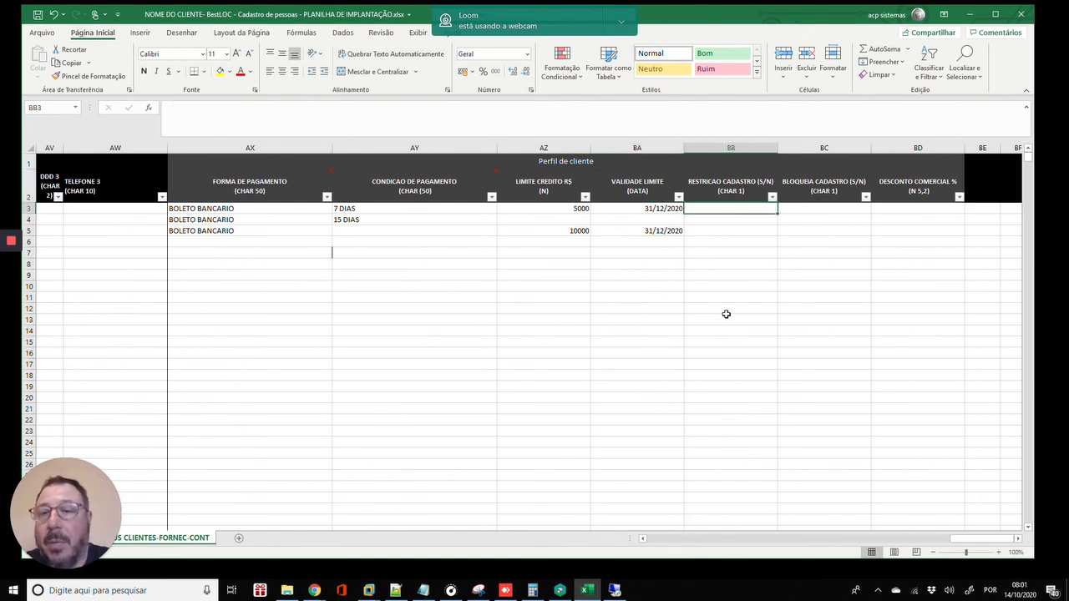
- Set both the restriction and block flags of the first client row (BB3, BC3) to N
key(Right)
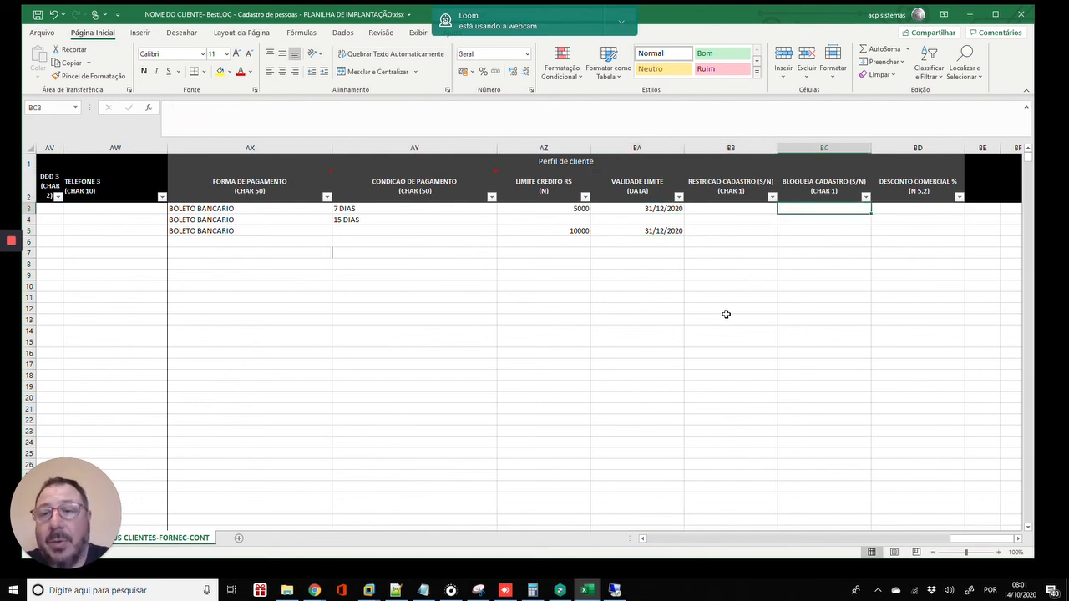
key(Left)
key(Right)
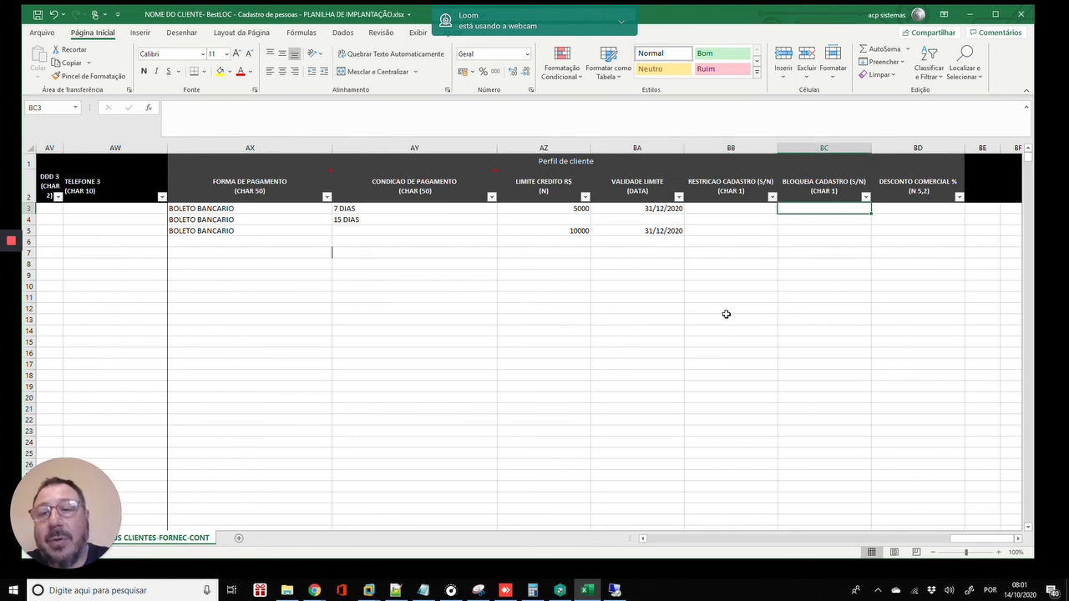
key(Left)
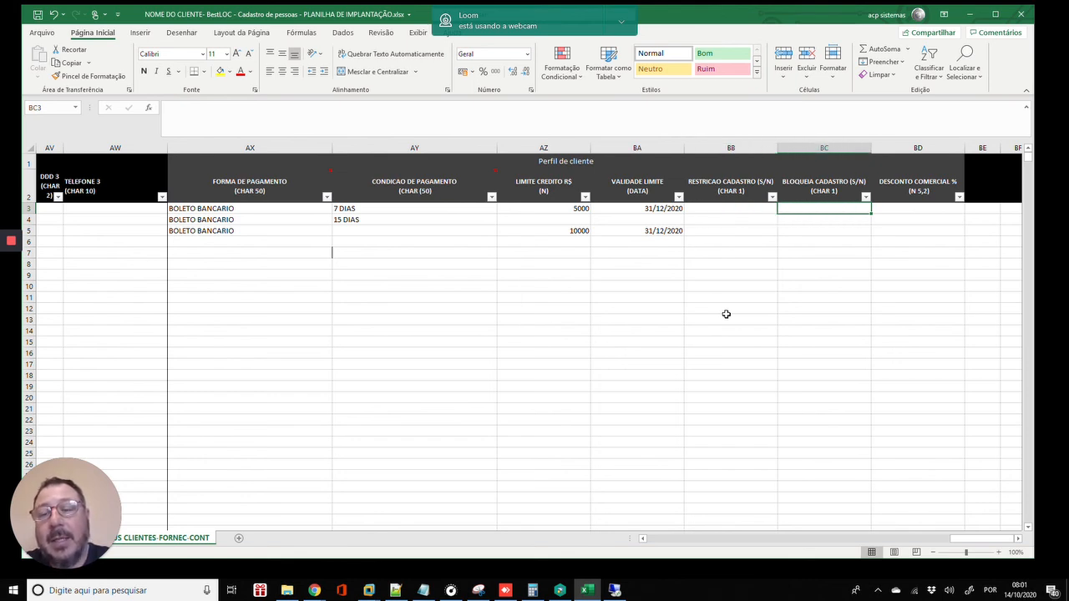
key(Left)
key(Left)
key(Right)
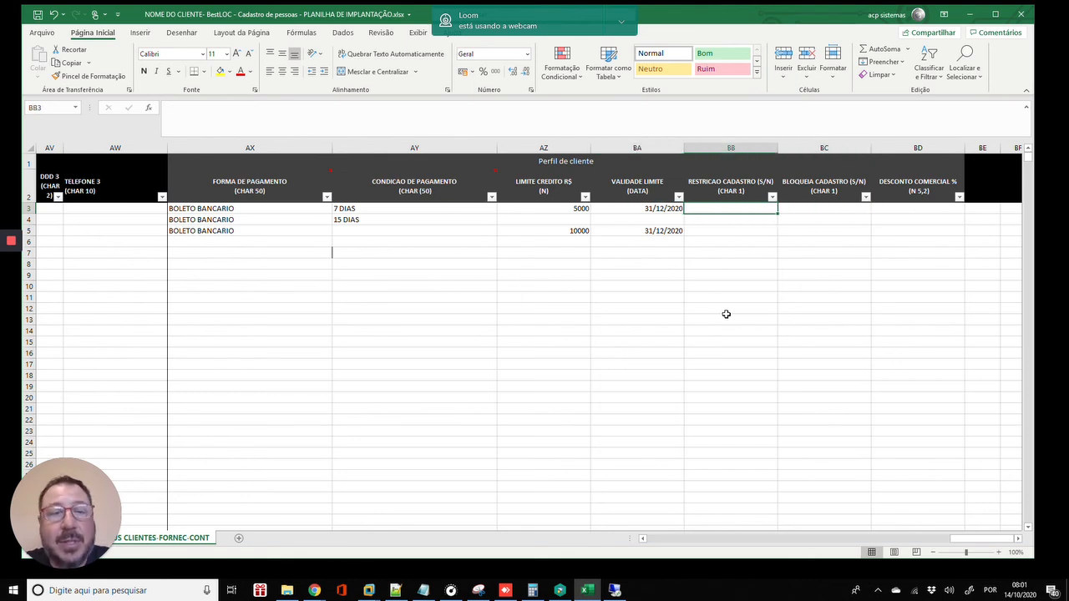
text(N)
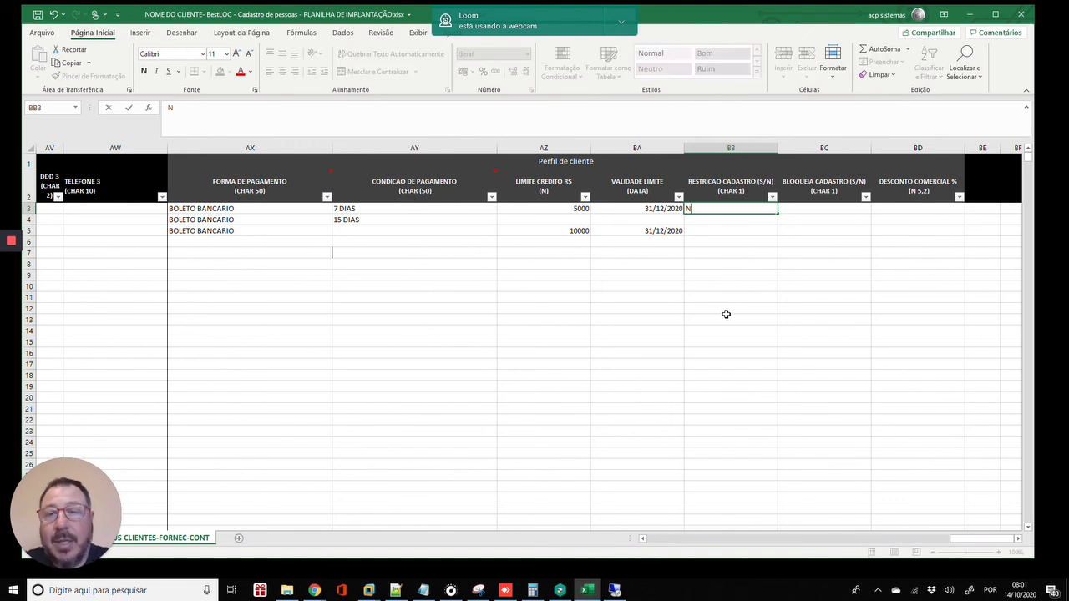
key(Return)
key(Down)
key(Right)
key(Up)
key(Up)
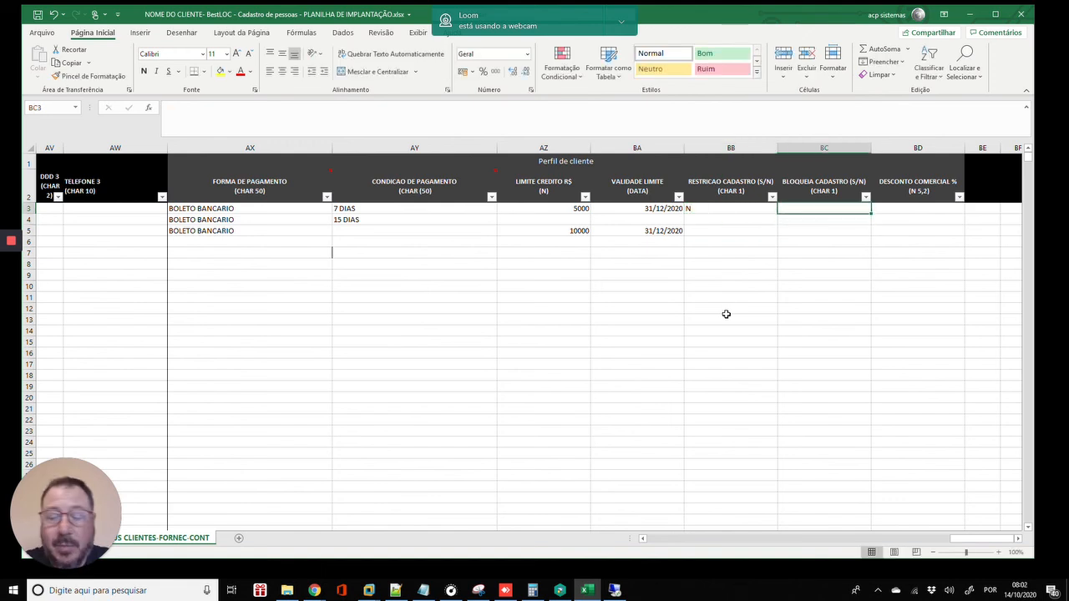
text(N)
key(Return)
- Enter S as the restriction flag and N as the block flag for the third client row
key(Left)
key(Down)
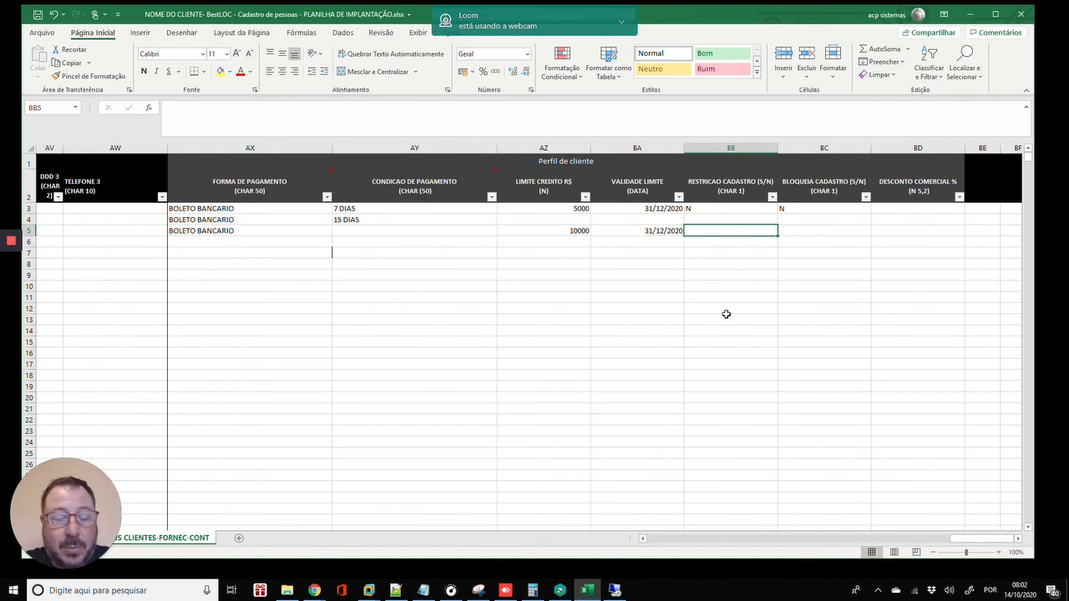
text(S)
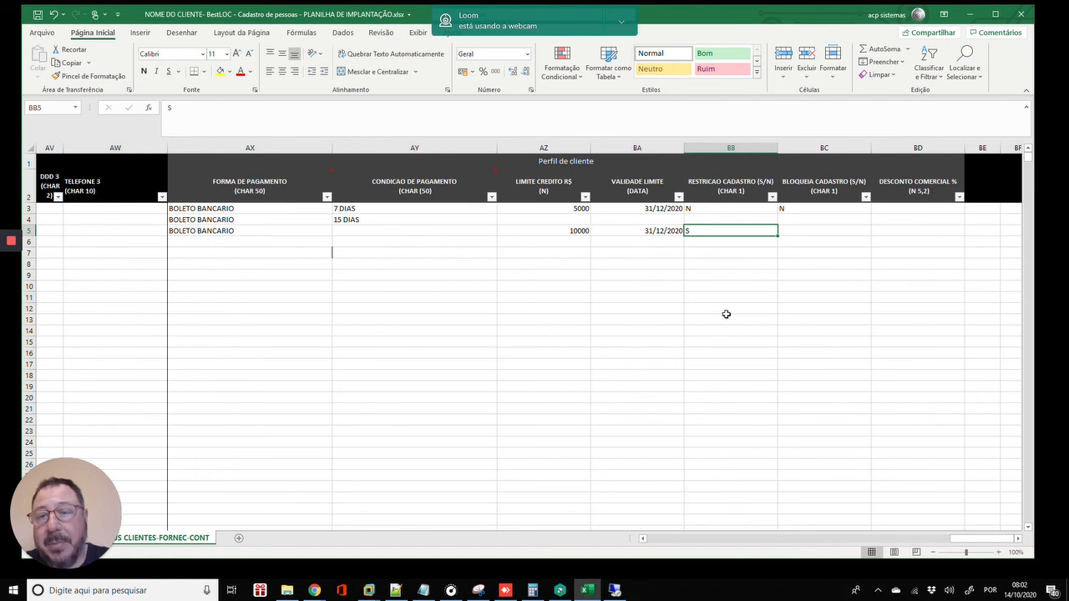
key(Right)
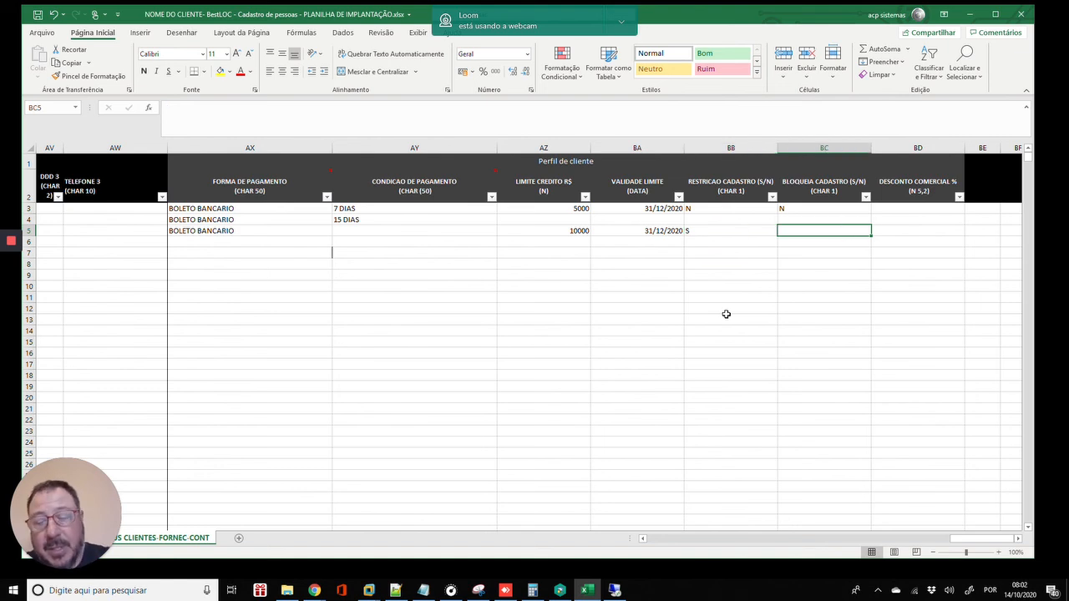
text(N)
key(Return)
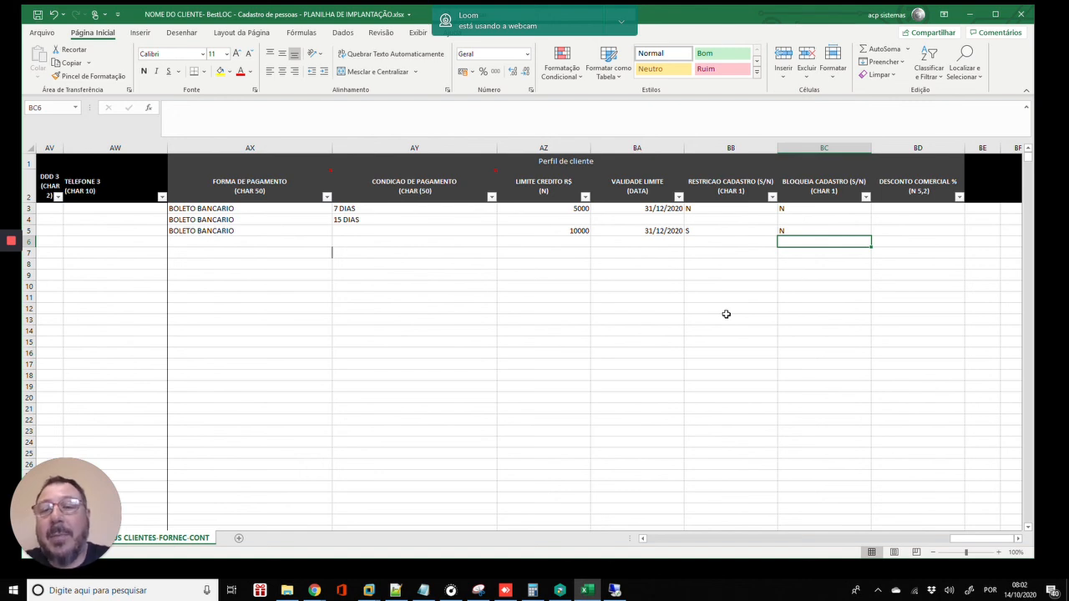
- Clear the third client row's S and N flags, leaving BB5 and BC5 blank
key(Left)
key(Left)
key(Up)
key(Right)
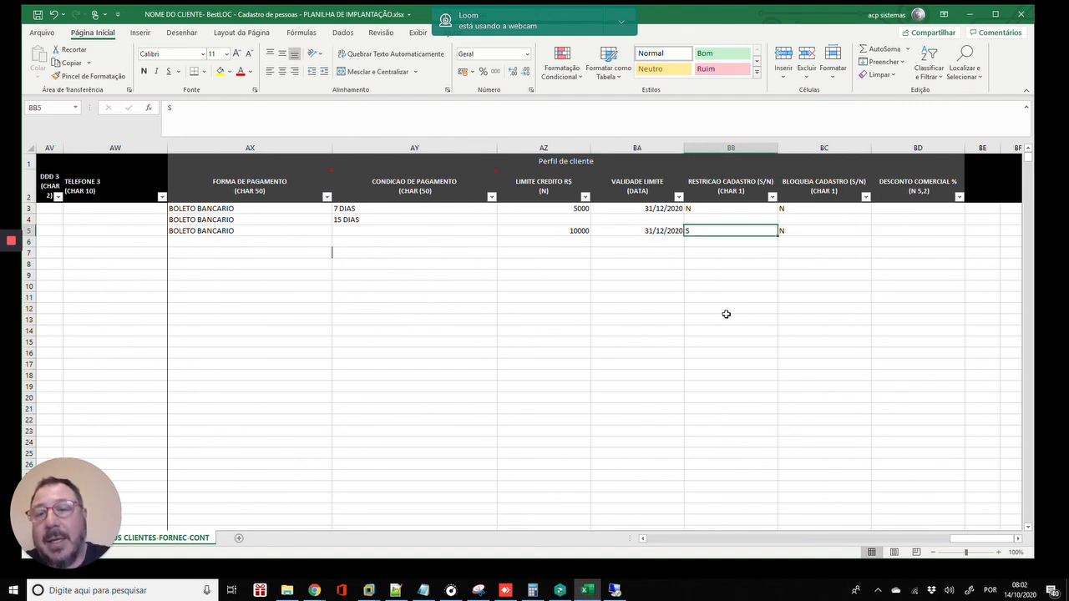
key(Right)
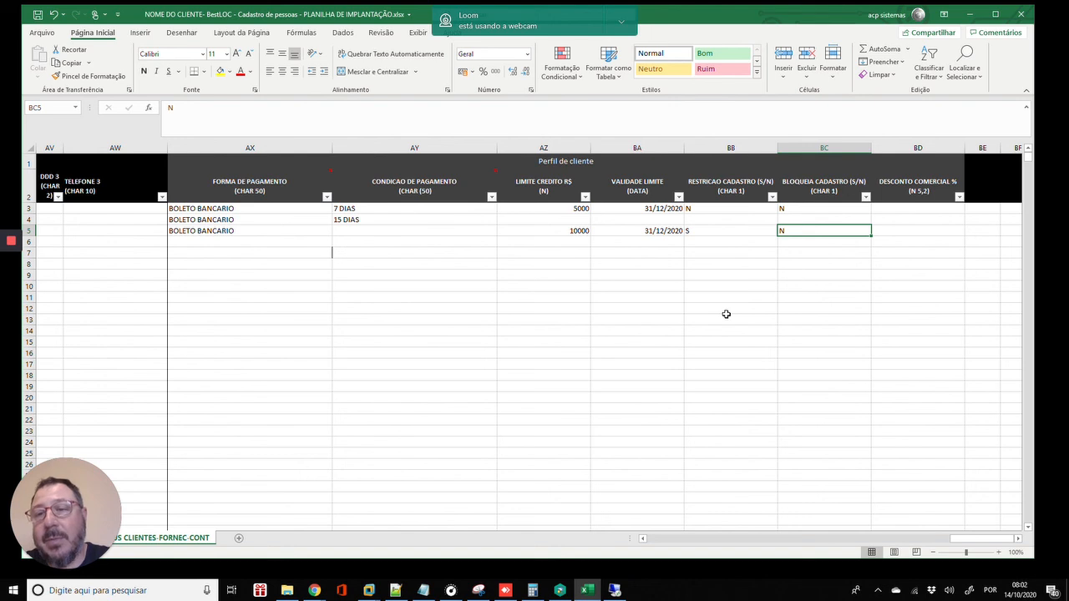
key(Left)
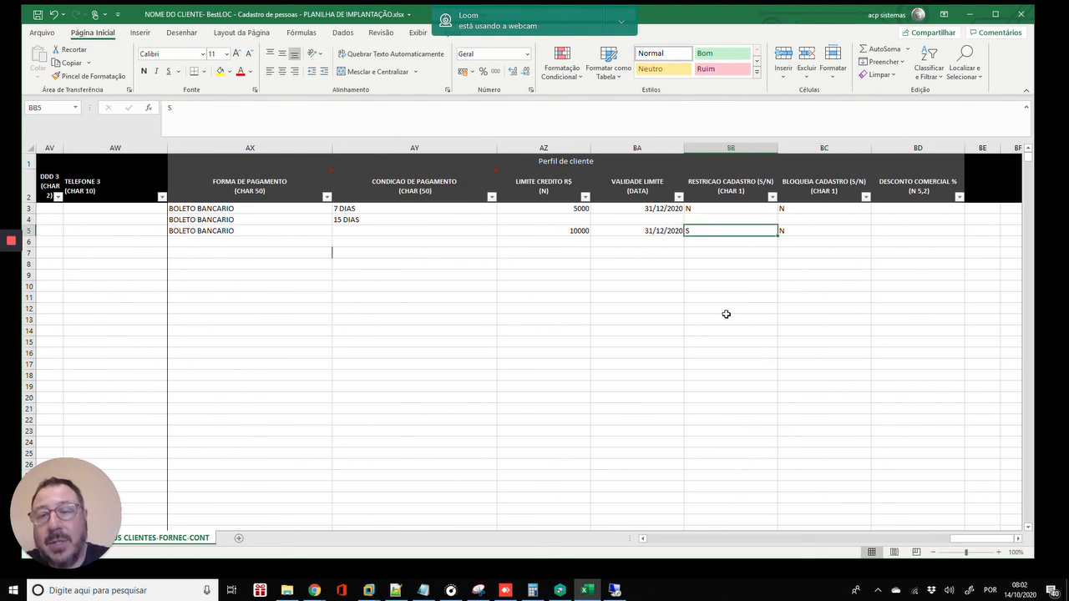
key(shift+Right)
key(Delete)
key(Up)
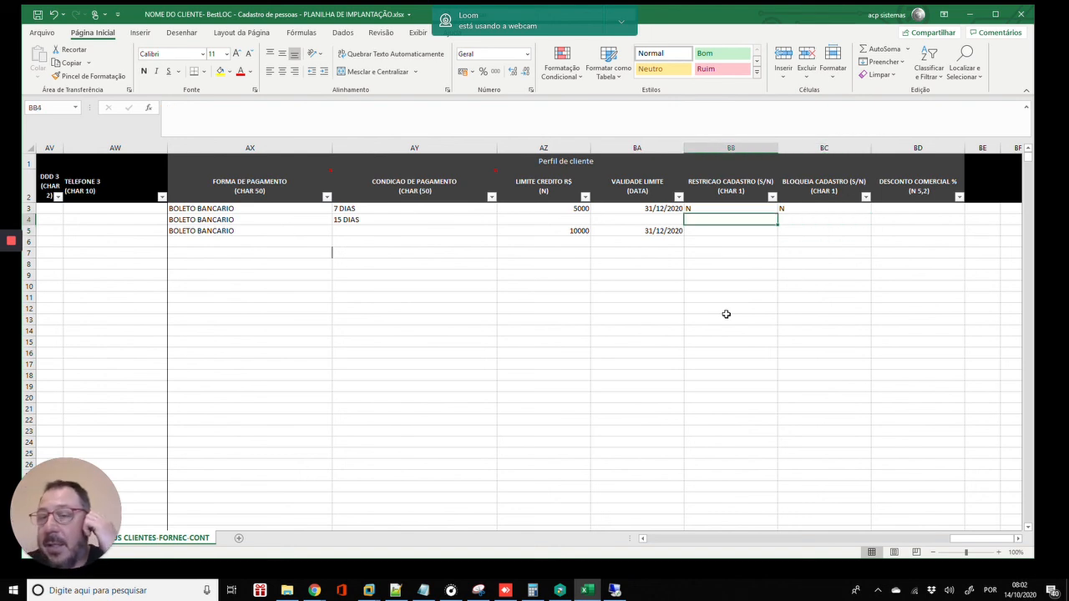
key(Right)
key(Right)
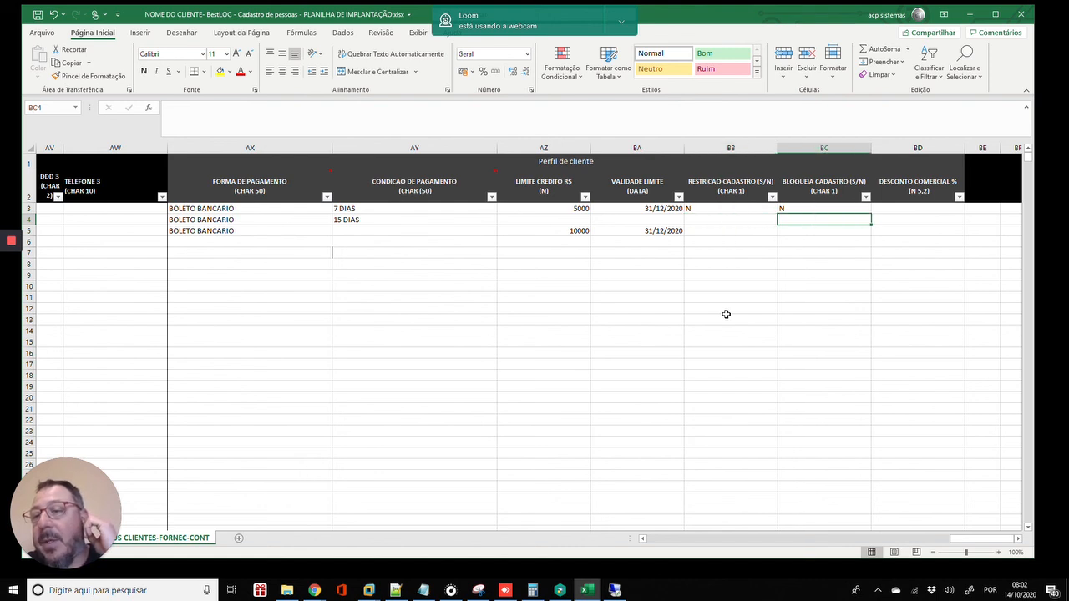
- Enter commercial discounts 10, 5 and 7 in BD3:BD5 and review the values
key(Up)
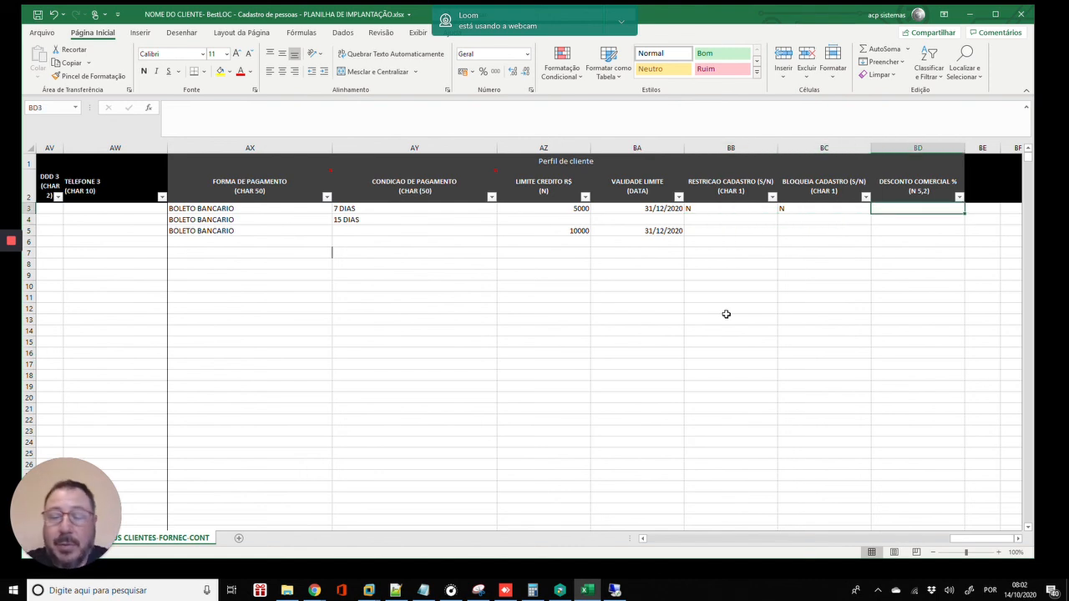
text(10)
key(Return)
text(5)
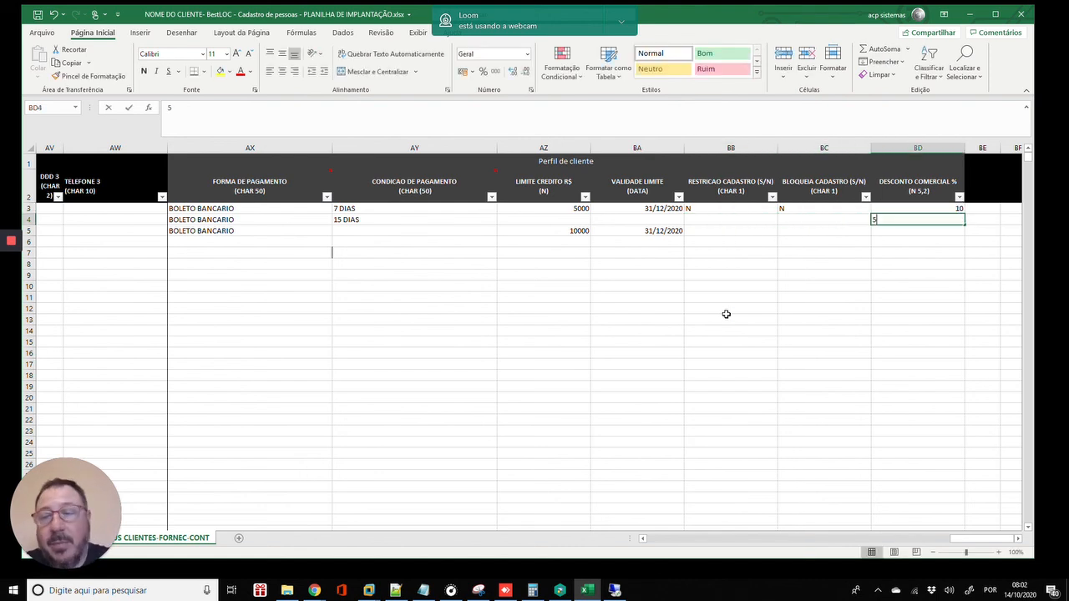
key(Return)
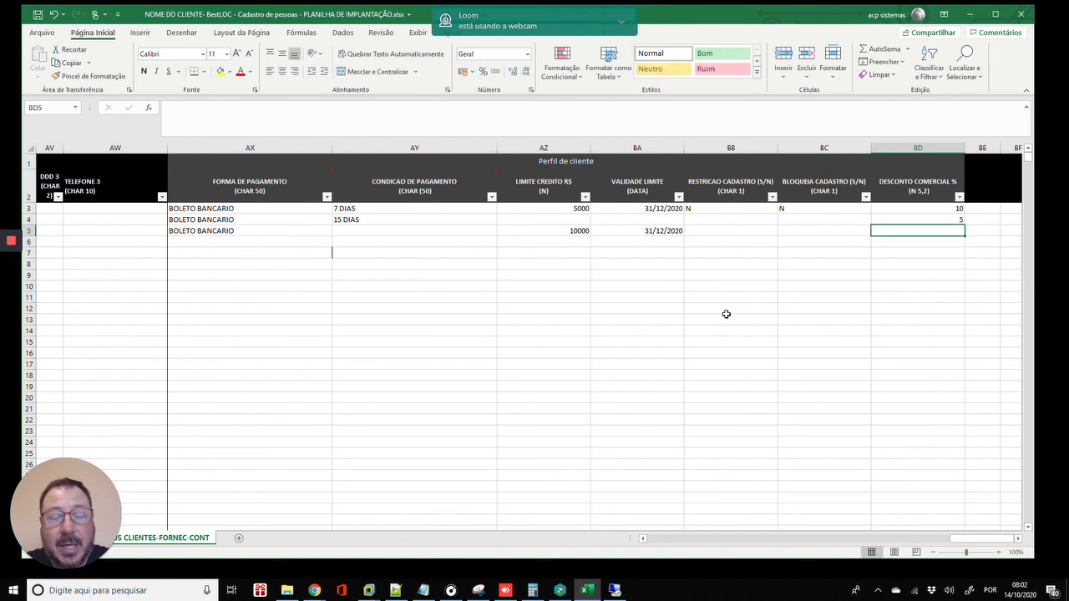
text(7)
key(Return)
key(Up)
key(Up)
key(Up)
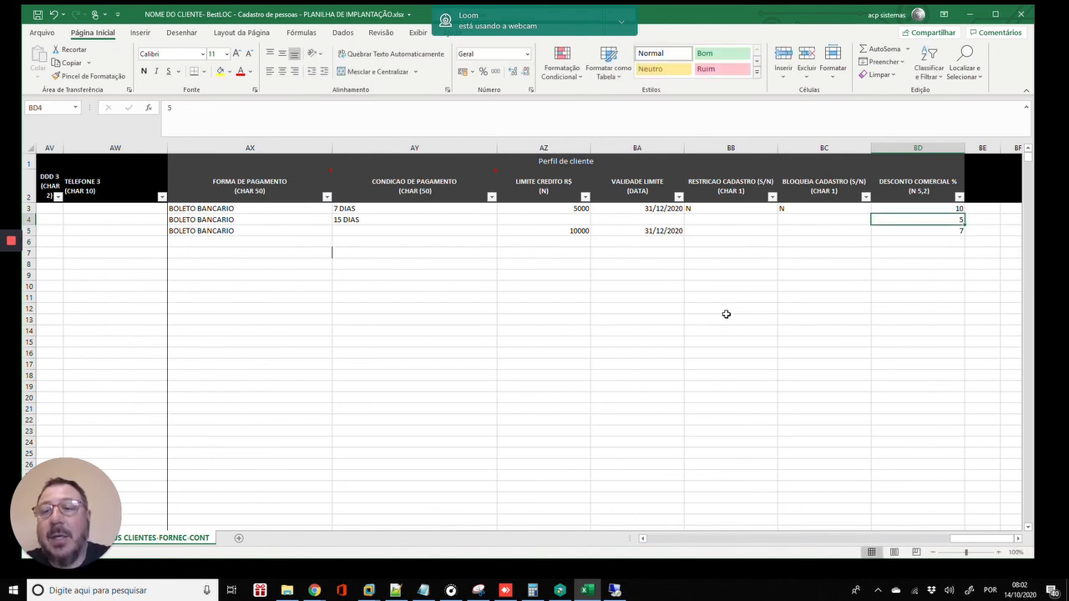
key(Down)
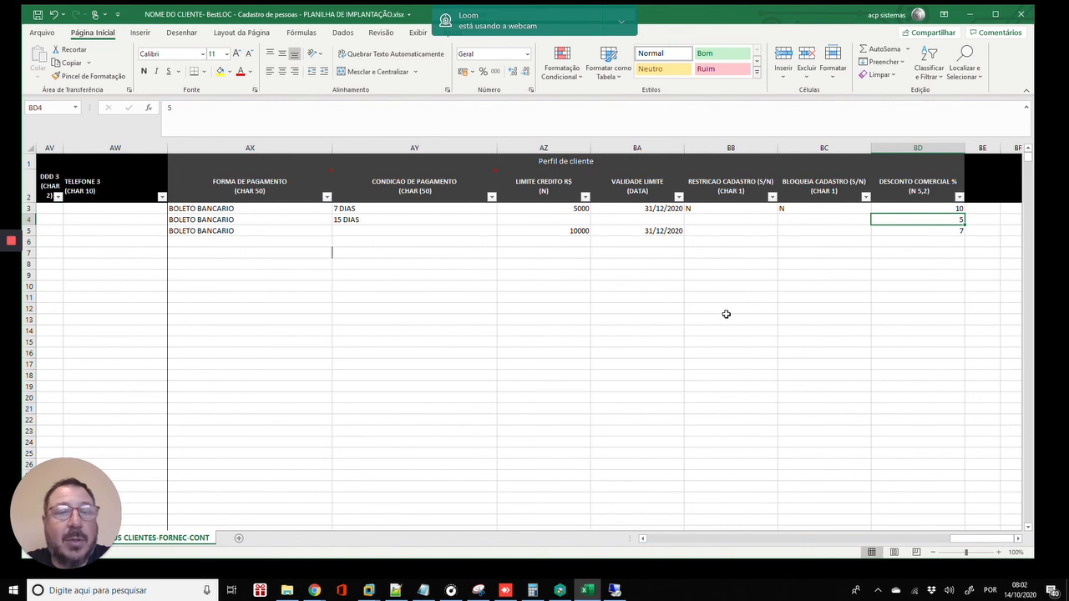
key(Down)
key(Left)
key(Left)
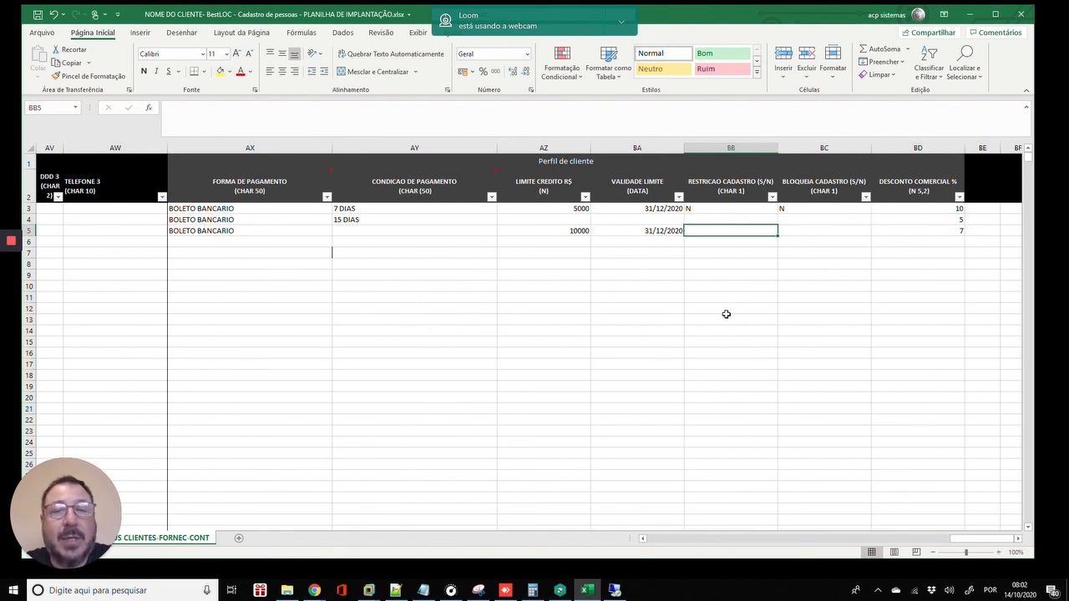
key(Right)
key(Right)
key(Up)
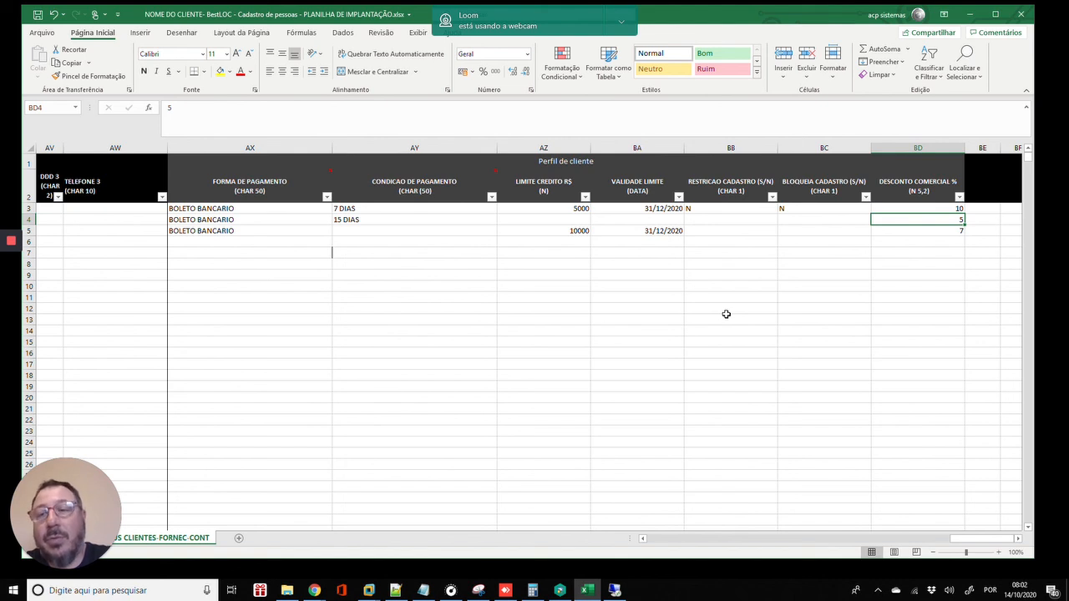
key(Left)
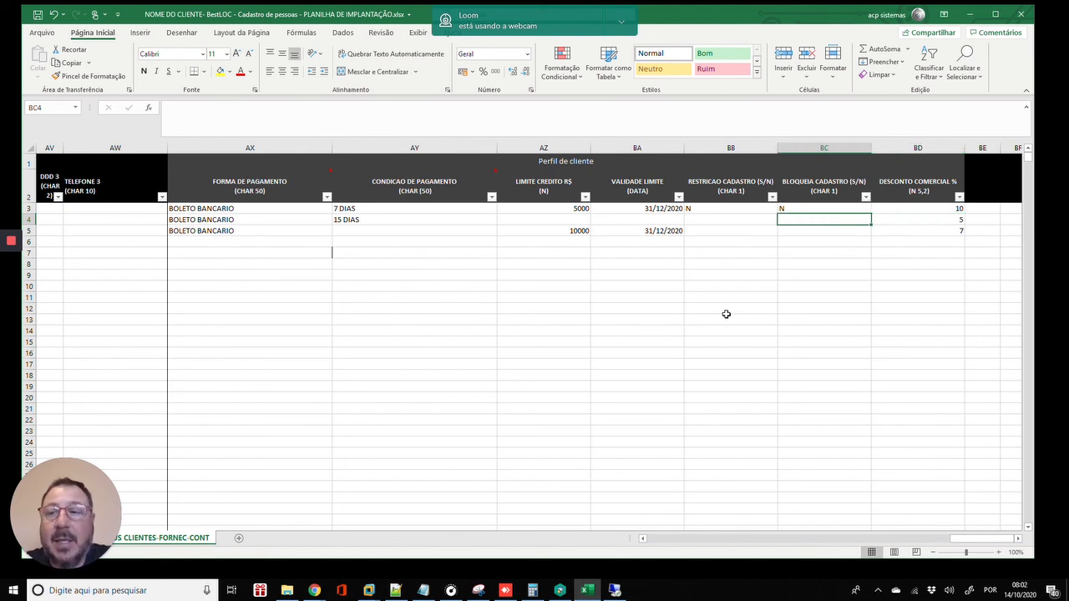
key(Left)
key(Left)
key(Left)
key(Left)
key(Left)
key(Left)
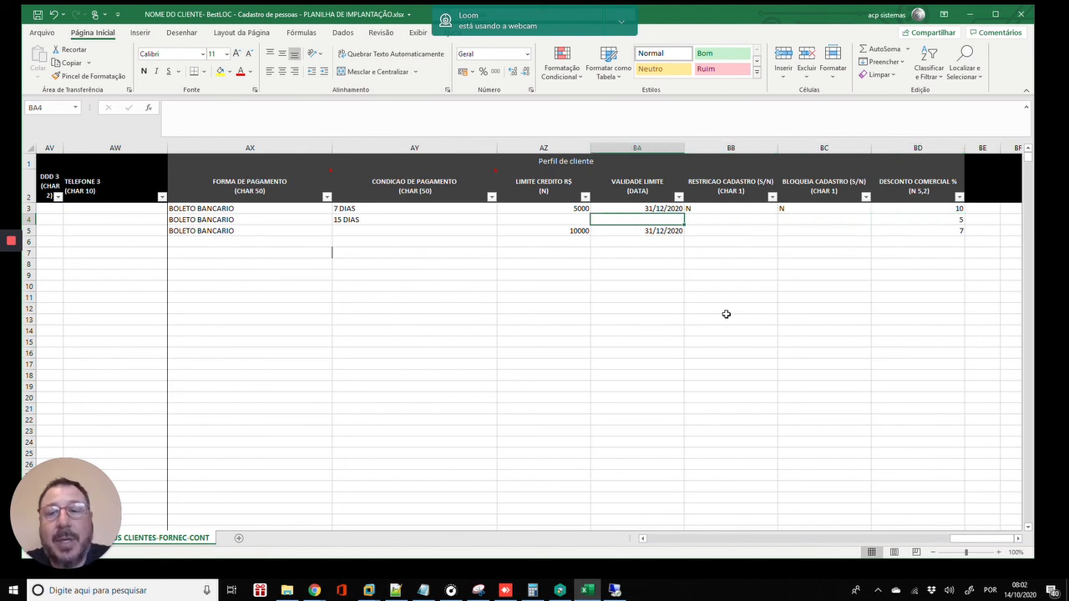
key(Left)
key(Left)
key(Left)
key(Left)
key(Left)
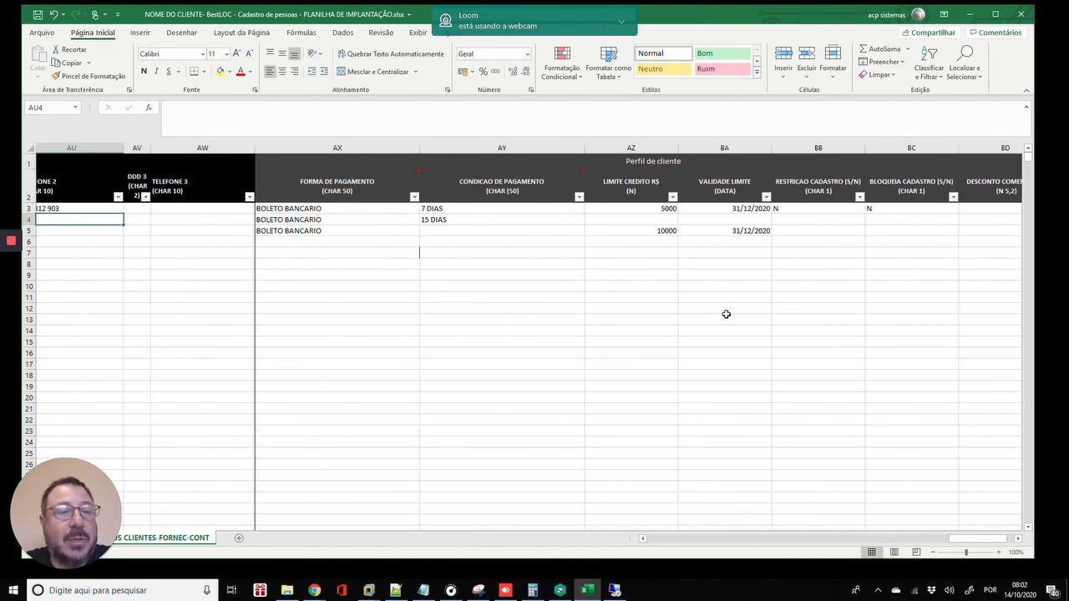
key(Left)
key(Left)
key(Left)
key(Left)
key(Left)
key(Left)
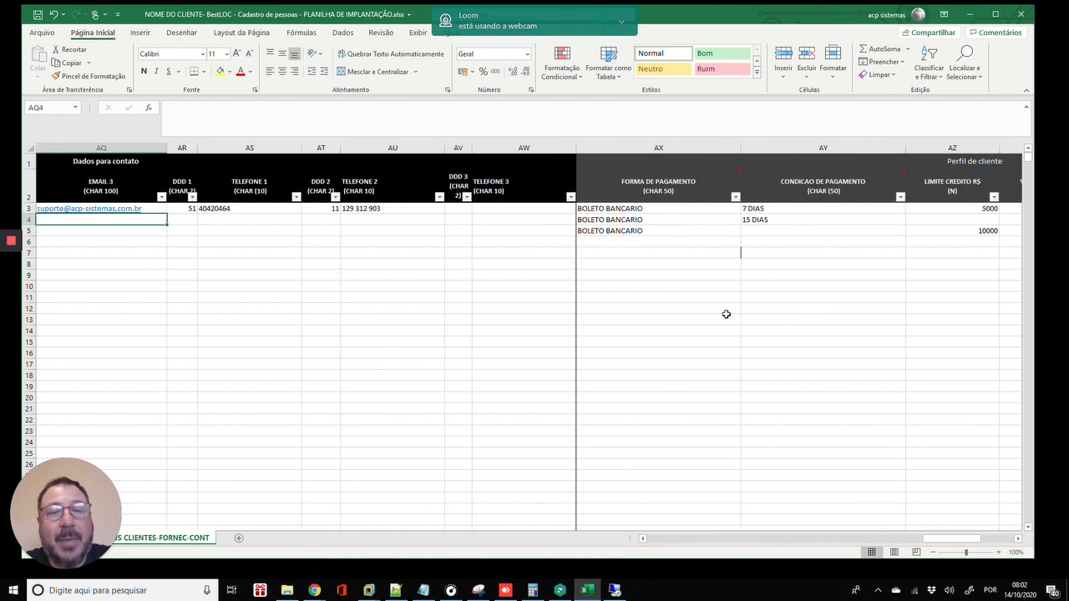
key(Left)
key(Left)
key(Left)
key(Left)
key(Left)
key(Left)
key(Left)
key(Left)
key(Left)
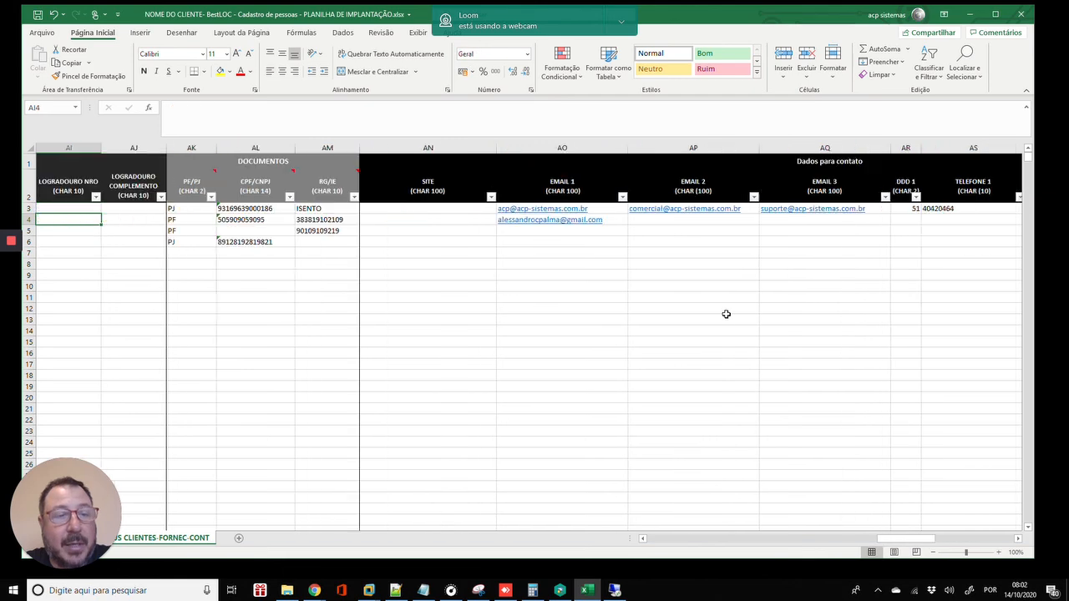
key(Home)
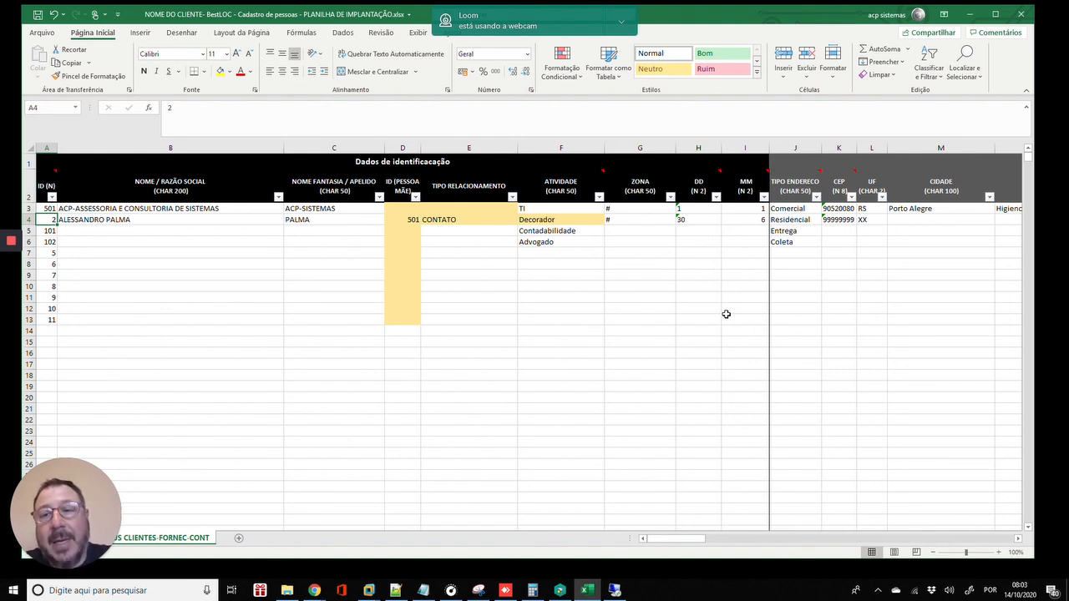
key(Right)
key(Right)
key(Right)
key(Right)
key(Right)
key(Right)
key(Right)
key(Right)
key(Right)
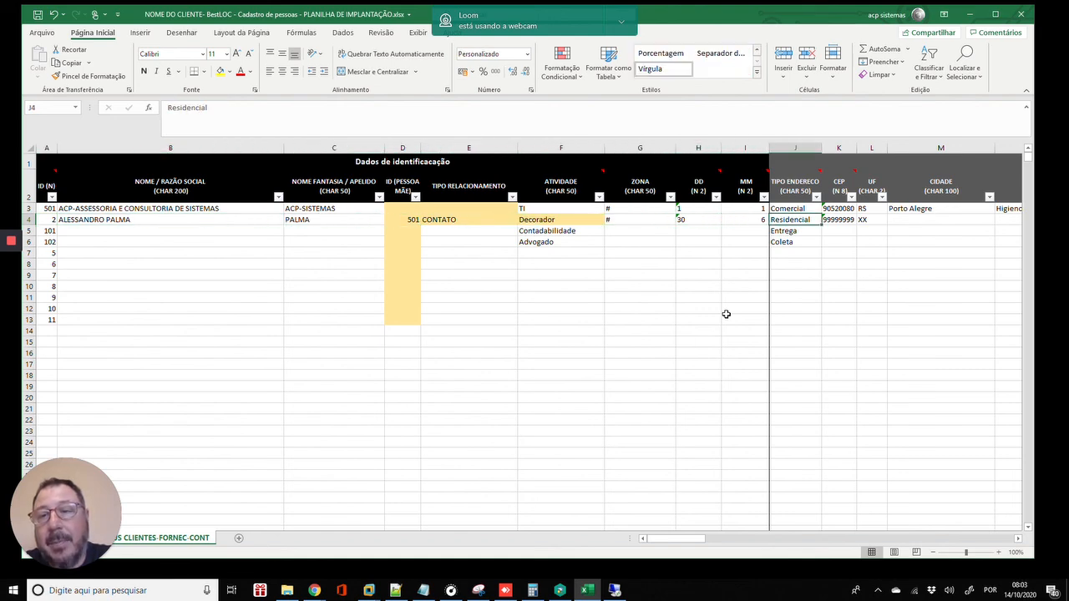
key(Right)
key(Right)
key(Right)
key(Right)
key(Right)
key(Right)
key(Right)
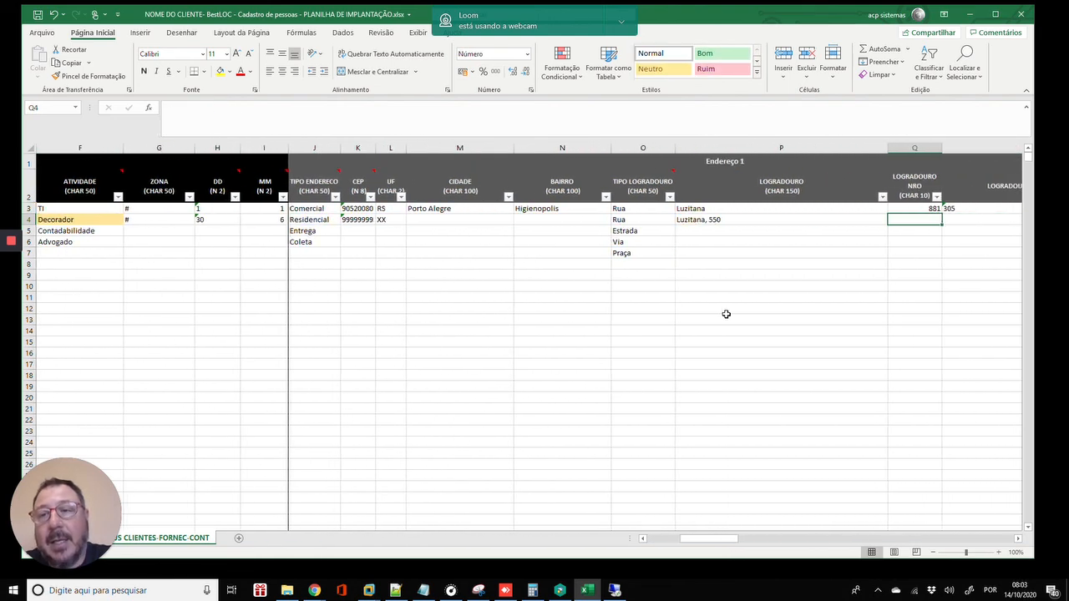
key(Right)
key(Left)
key(Left)
key(Left)
key(Left)
key(Left)
key(Left)
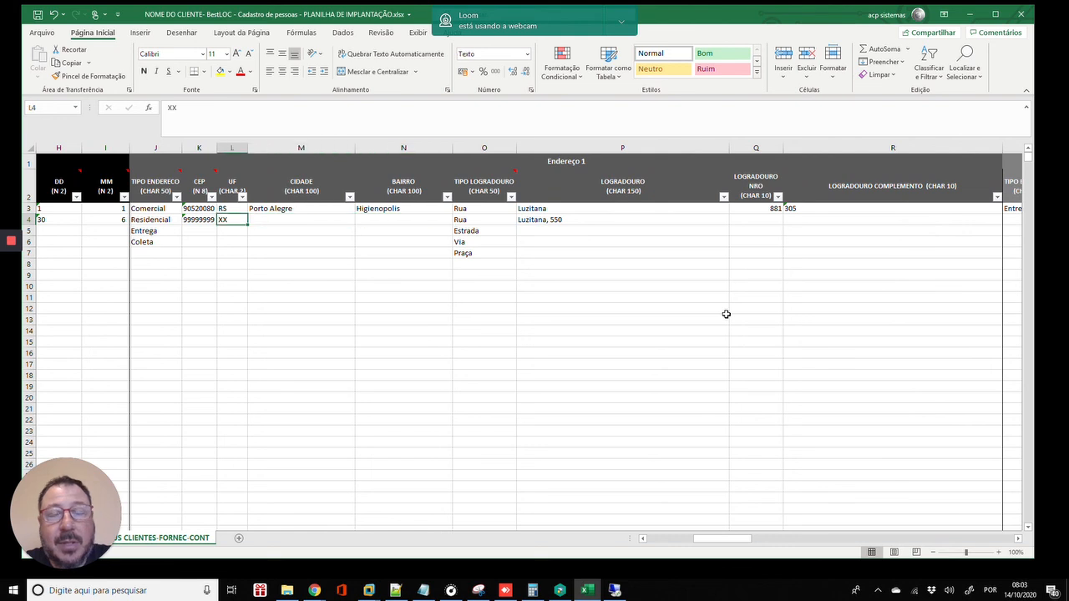
key(Right)
key(Right)
key(Right)
key(Left)
key(Left)
key(Home)
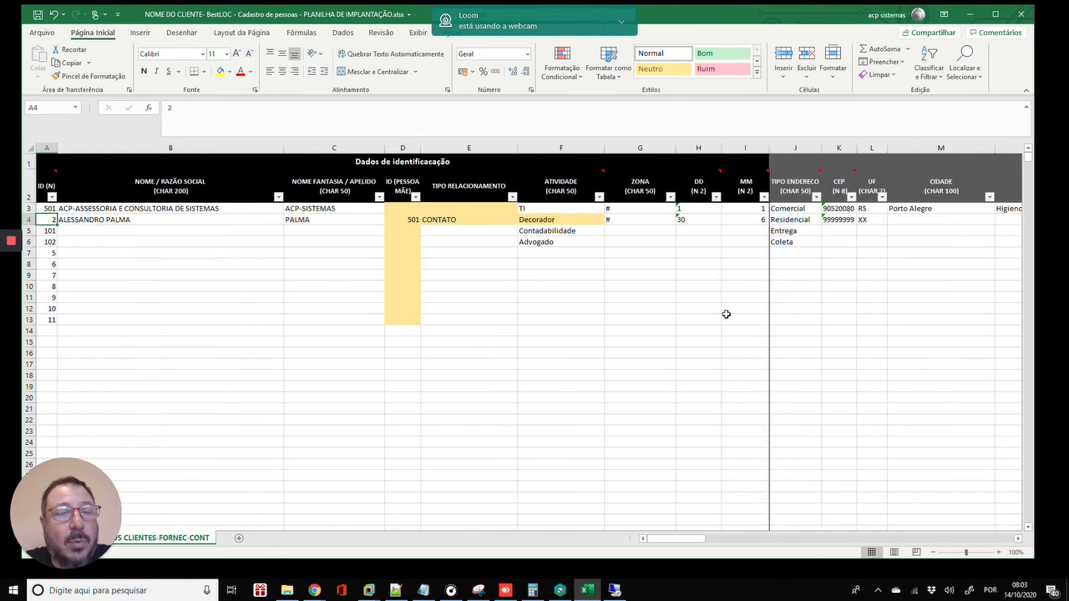
key(Right)
key(Right)
key(Right)
key(Right)
key(Right)
key(Right)
key(Right)
key(Right)
key(Right)
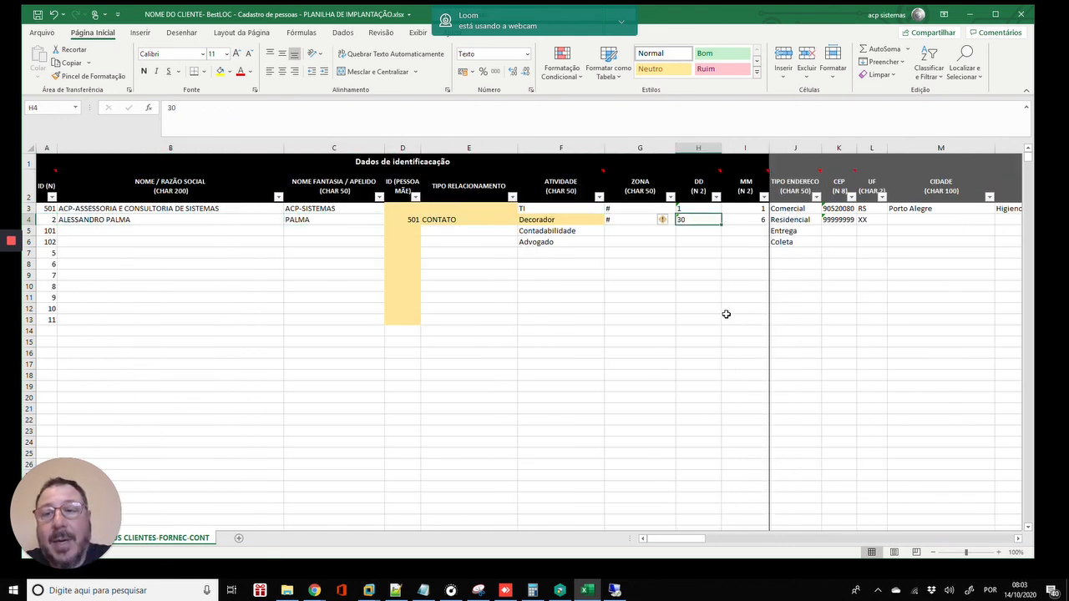
key(Right)
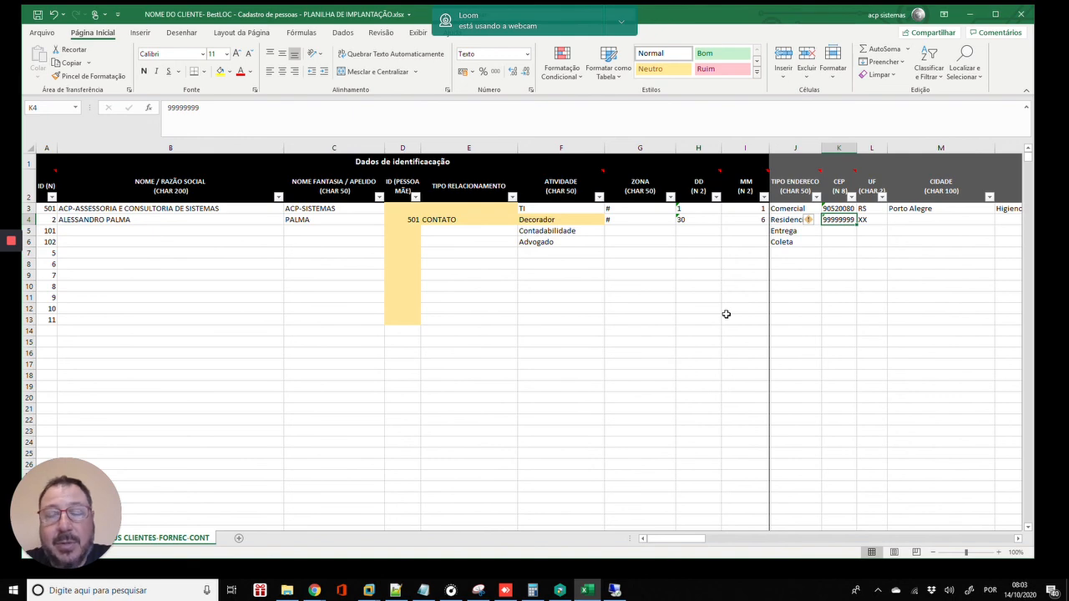
key(Left)
key(Right)
key(Right)
key(Right)
key(Right)
key(Right)
key(Right)
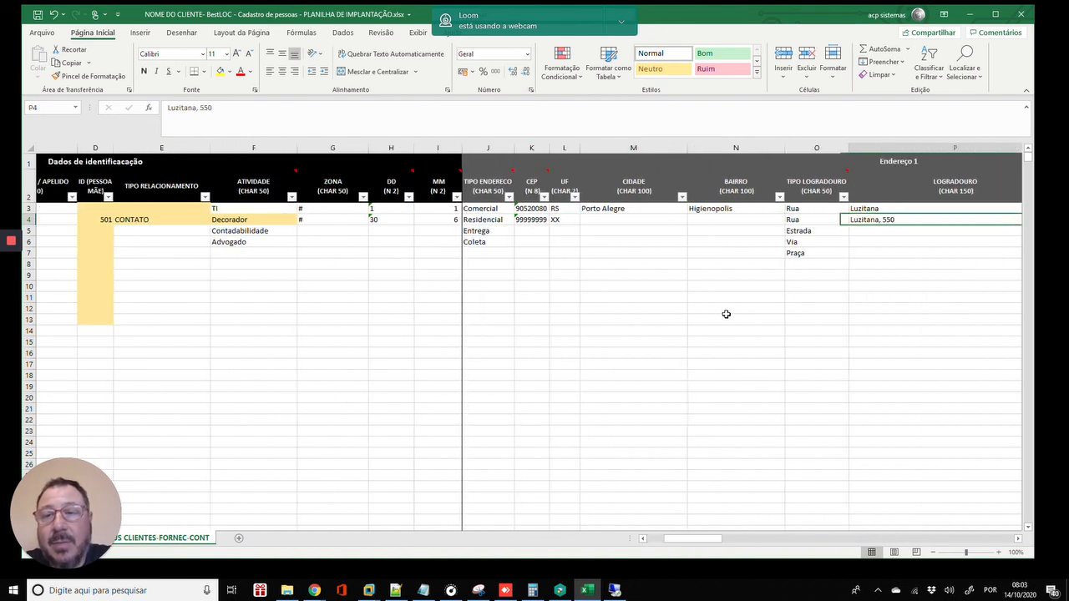
key(Right)
key(Right)
key(Left)
key(Left)
key(Left)
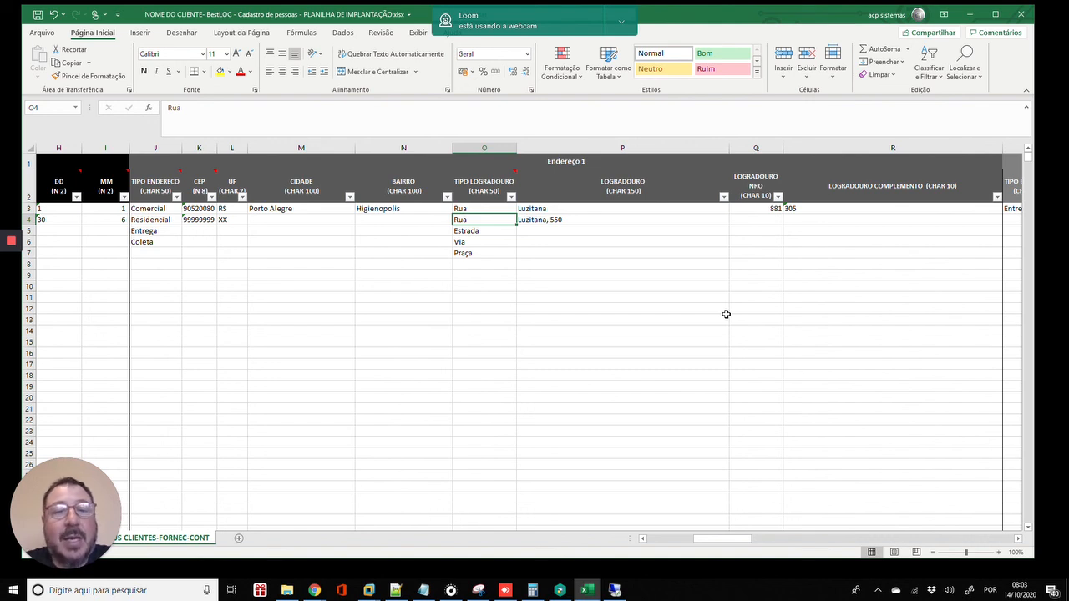
key(Left)
key(Left)
key(Left)
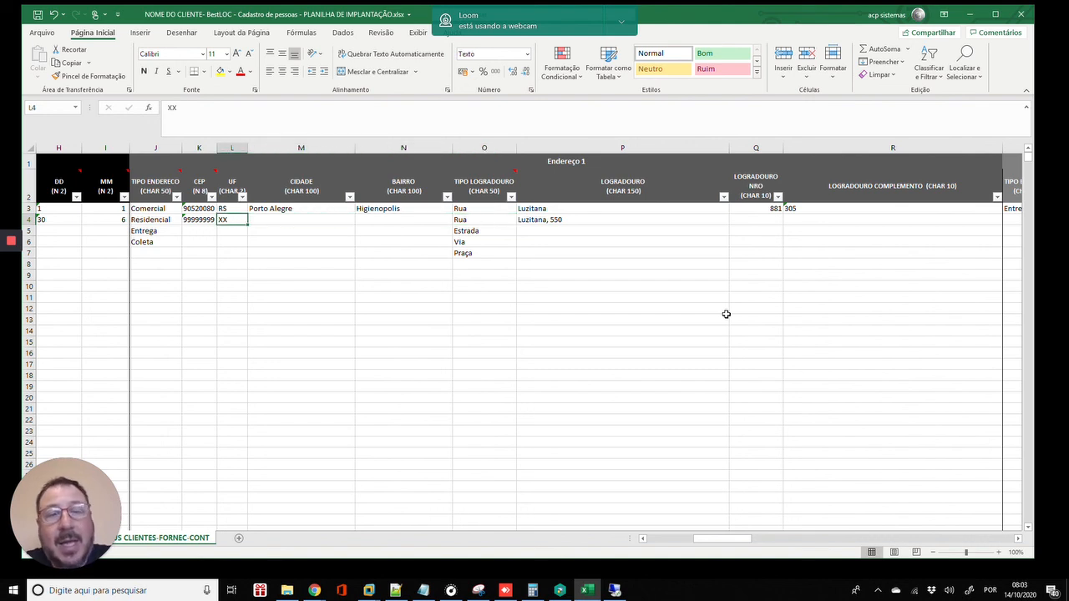
key(Right)
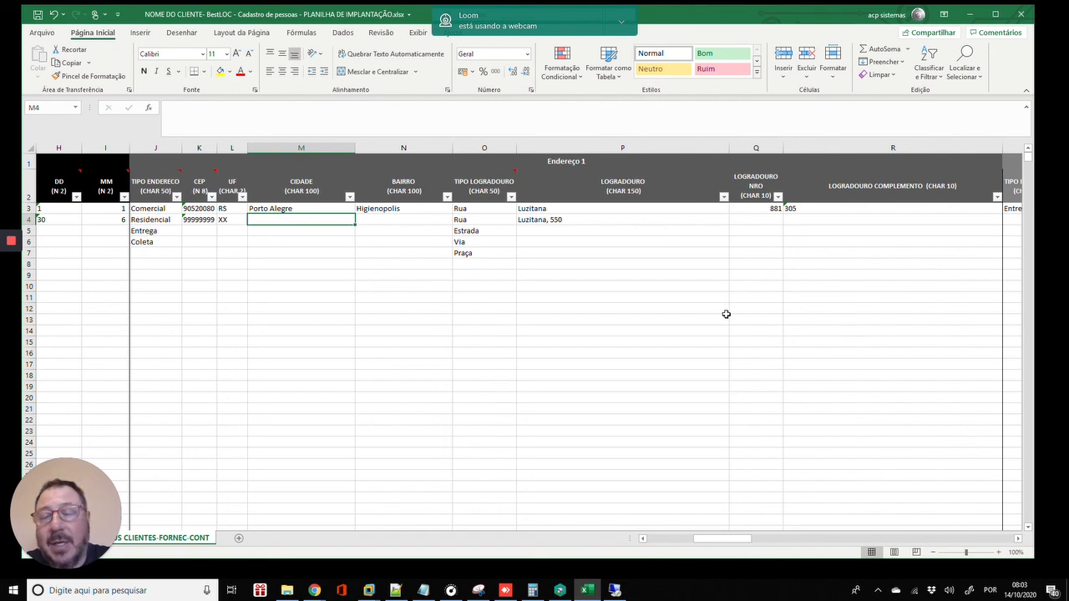
key(Up)
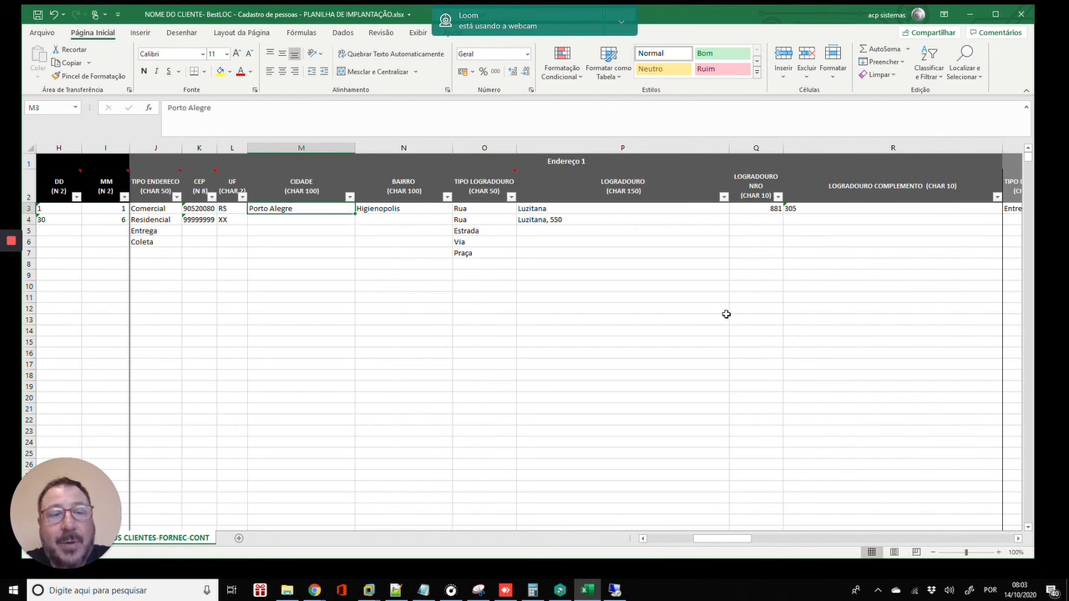
key(Left)
key(Left)
key(Left)
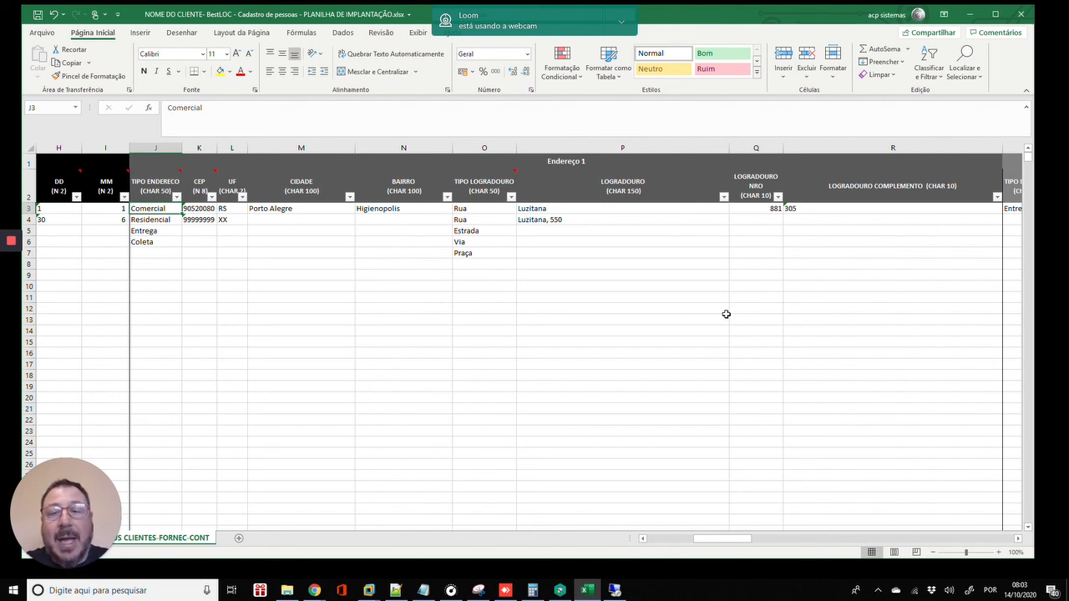
key(Right)
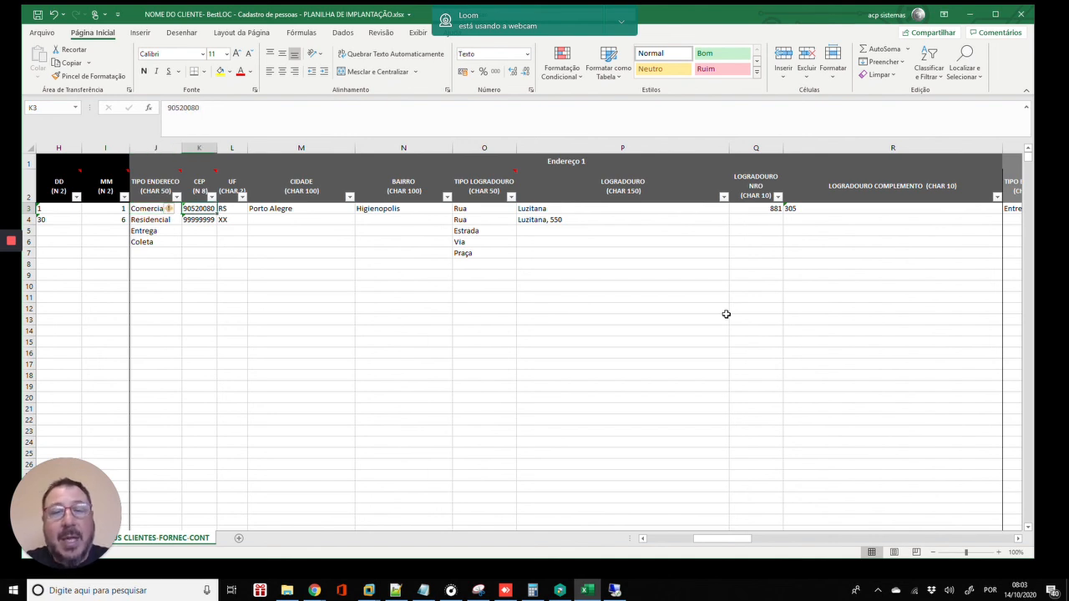
key(Right)
key(Right)
key(Right)
key(Right)
key(Right)
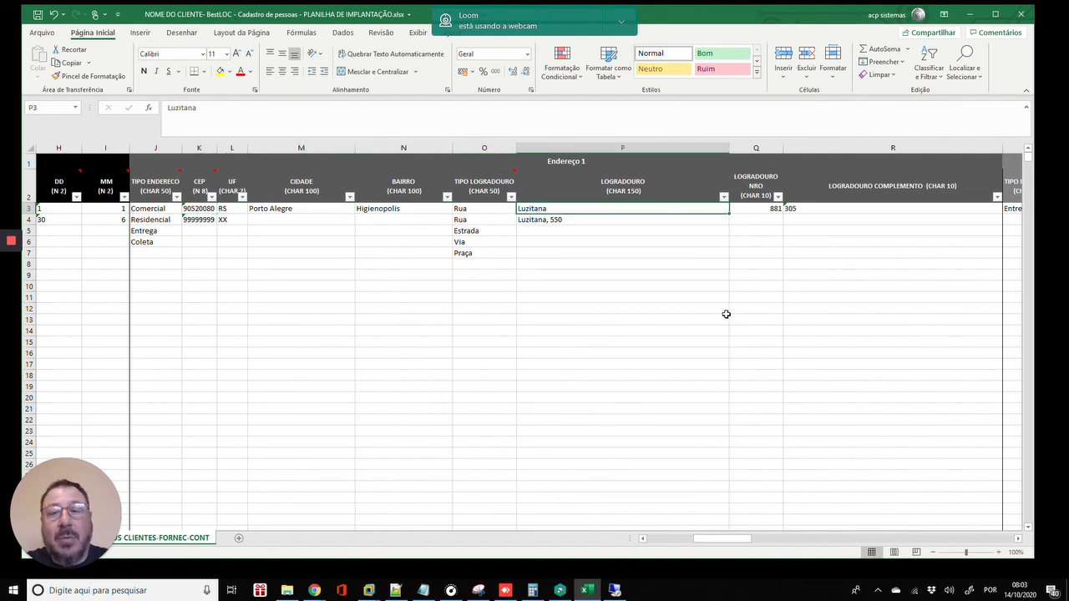
key(Left)
key(Down)
key(Down)
key(Up)
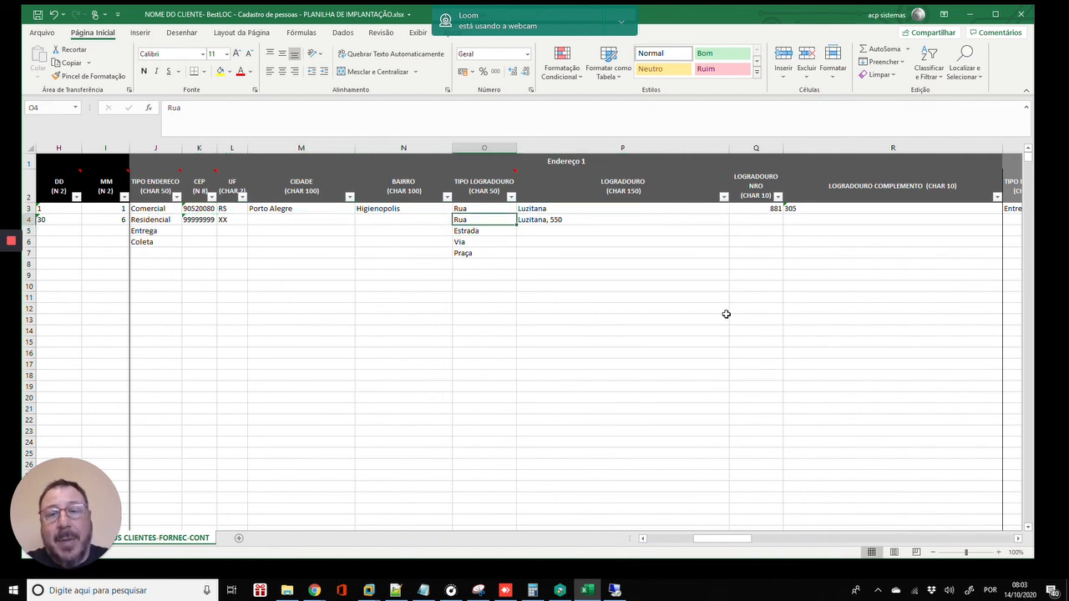
key(Right)
key(Right)
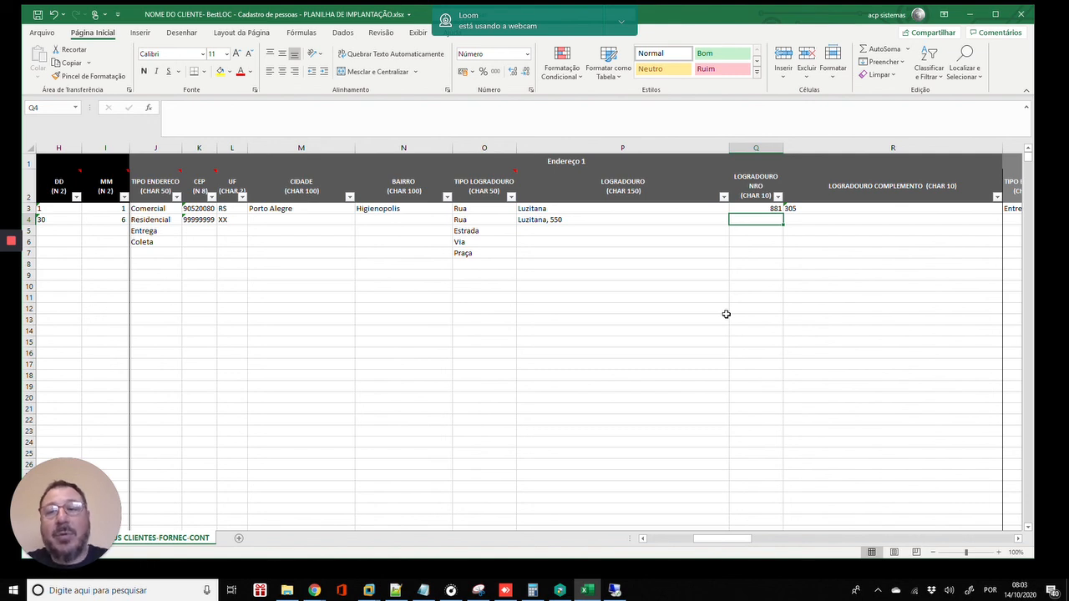
key(Left)
key(Left)
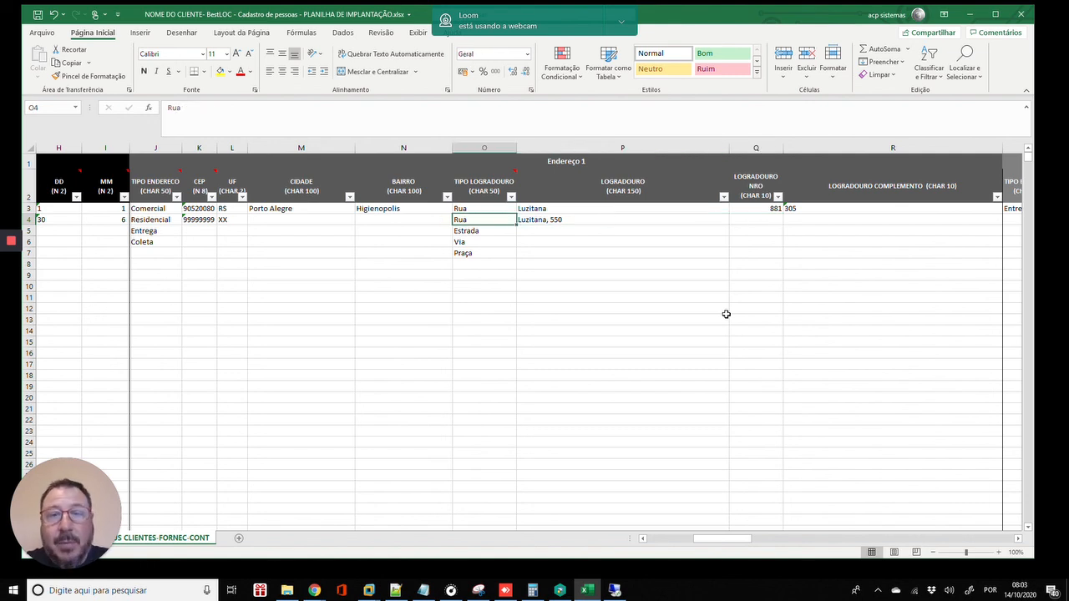
key(Left)
key(Left)
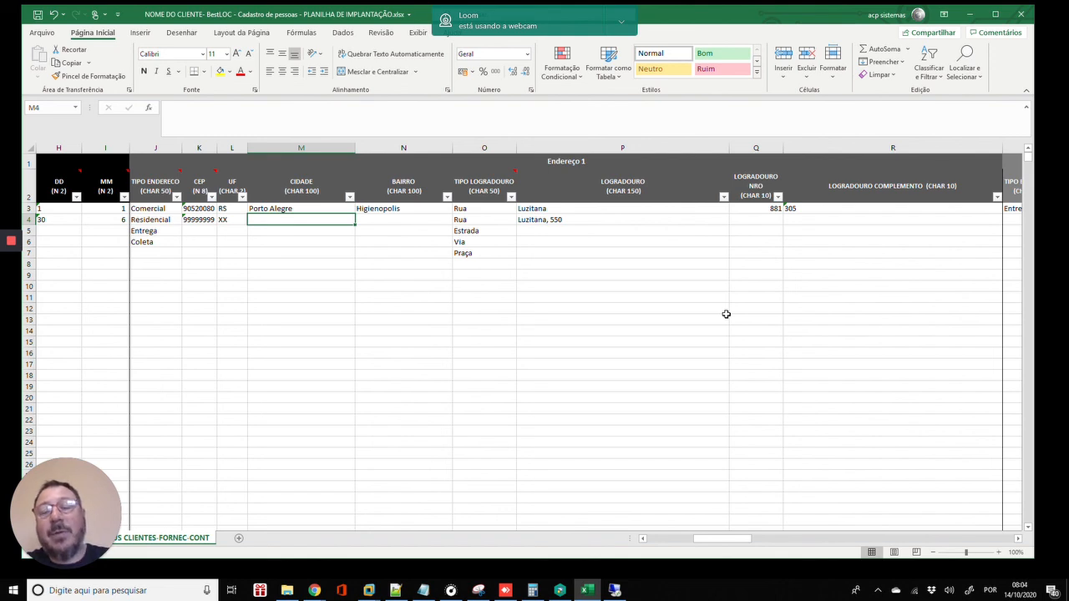
key(Left)
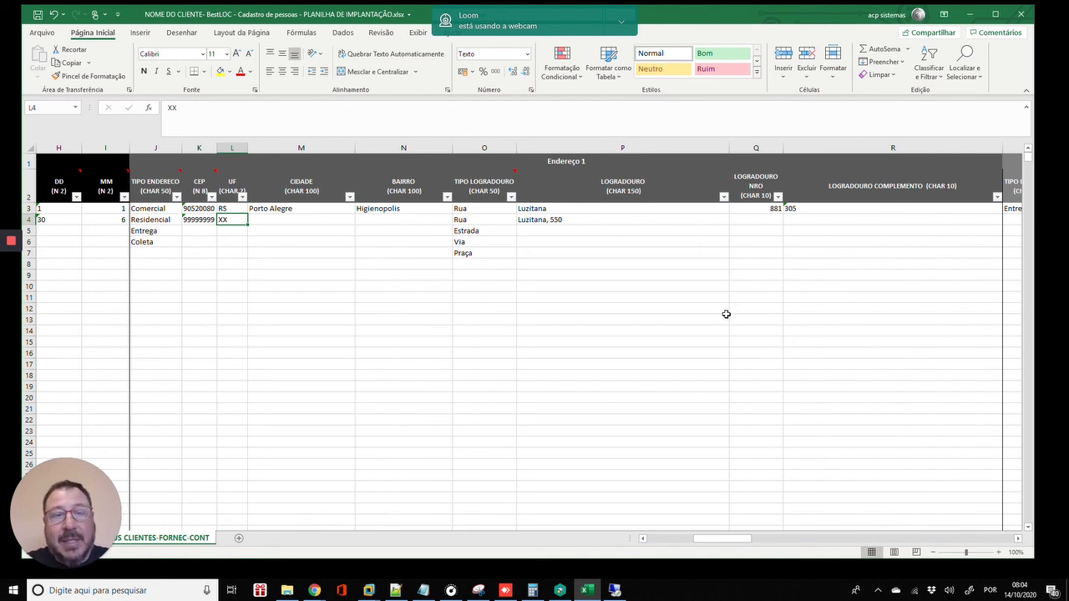
key(Left)
key(Left)
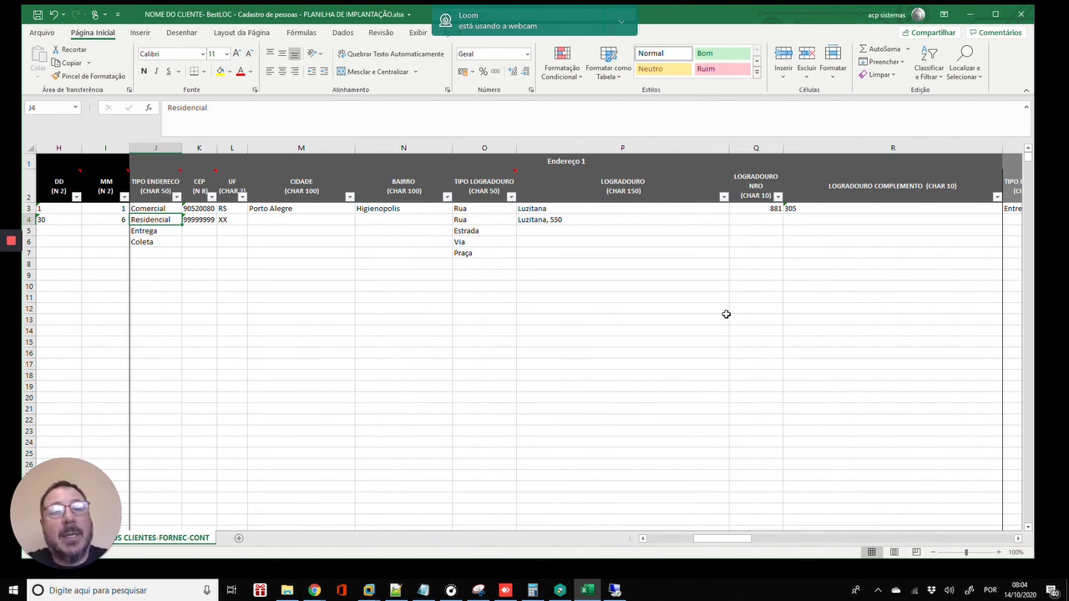
key(Left)
key(Left)
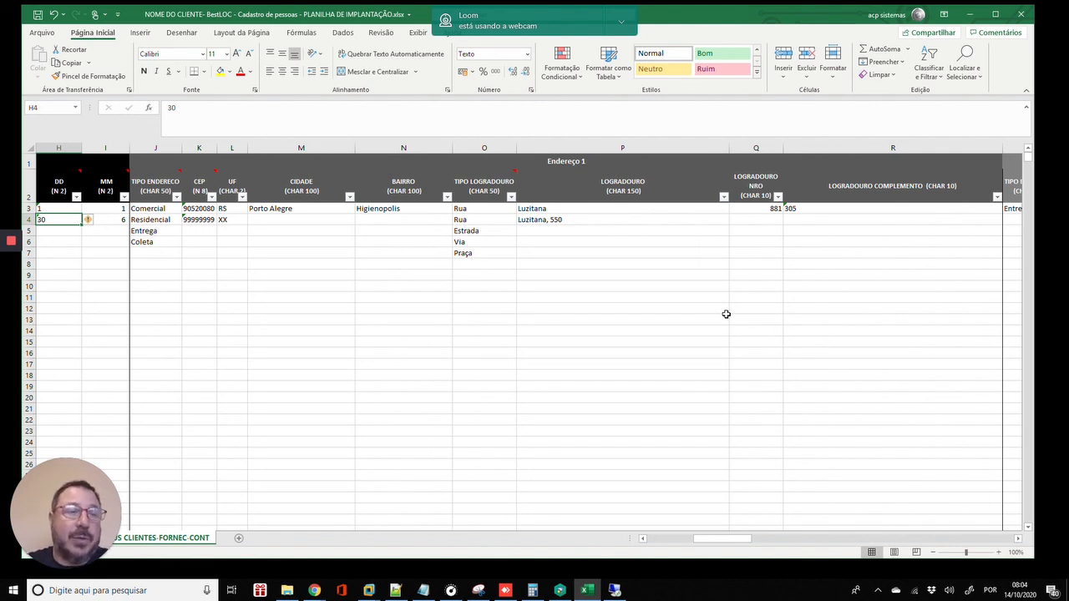
mouse_move(11, 244)
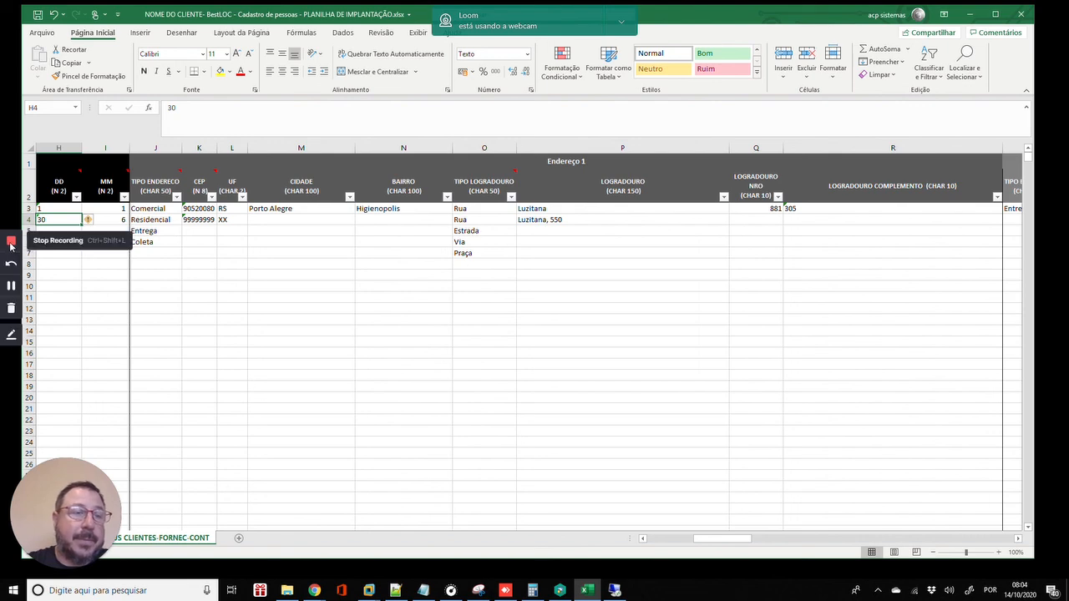